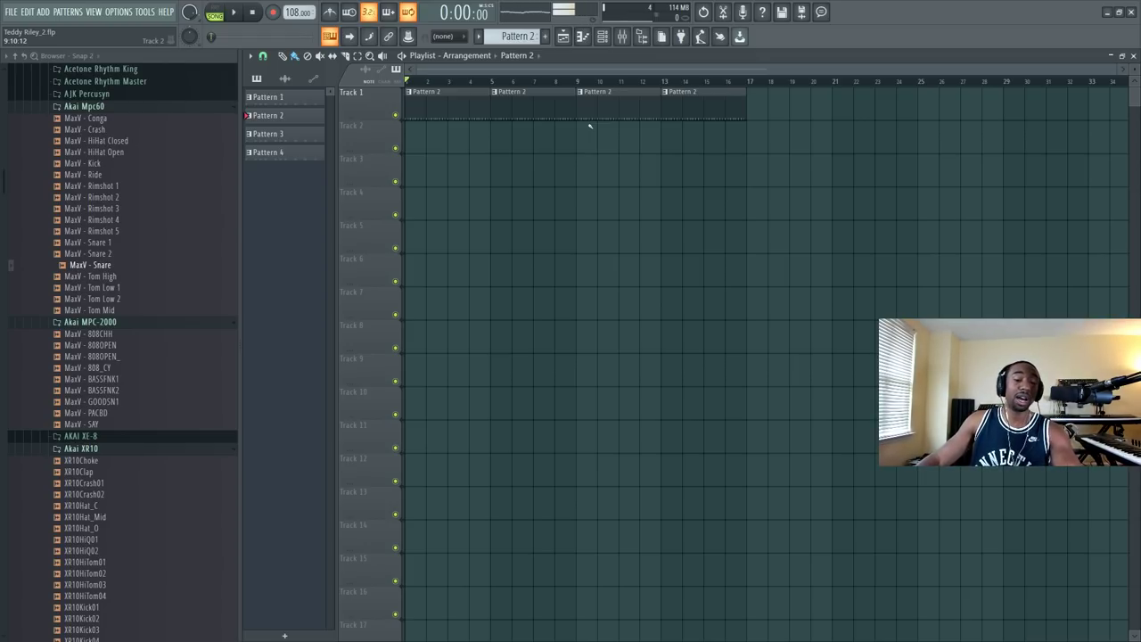
Step: Play the drum arrangement in the playlist from the start and stop it
{"action": "key", "text": "space"}
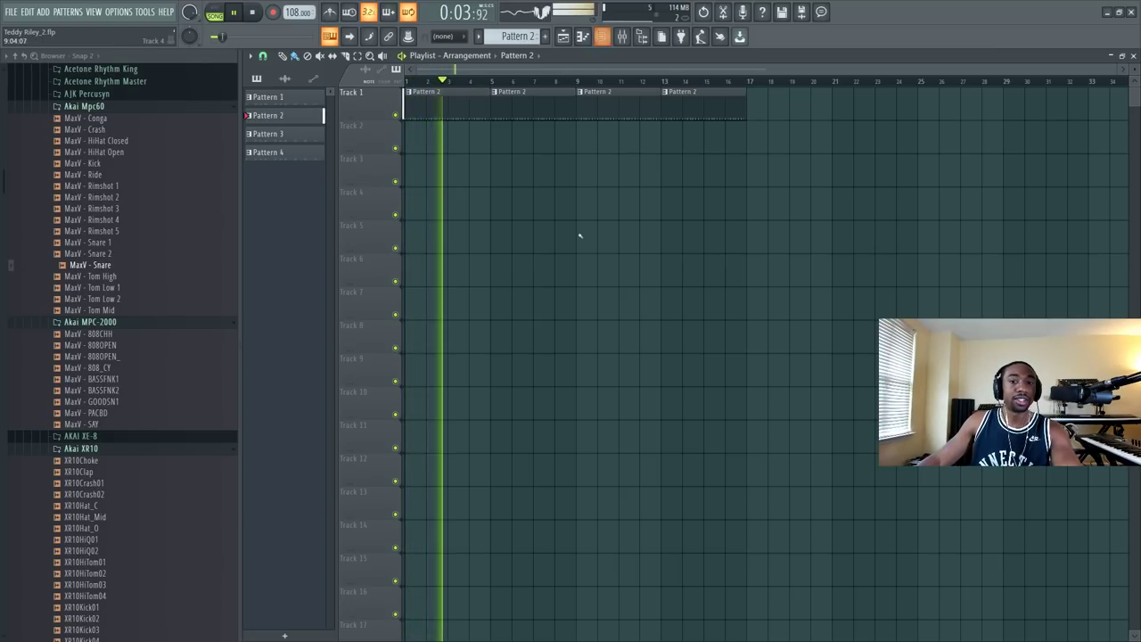
{"action": "key", "text": "space"}
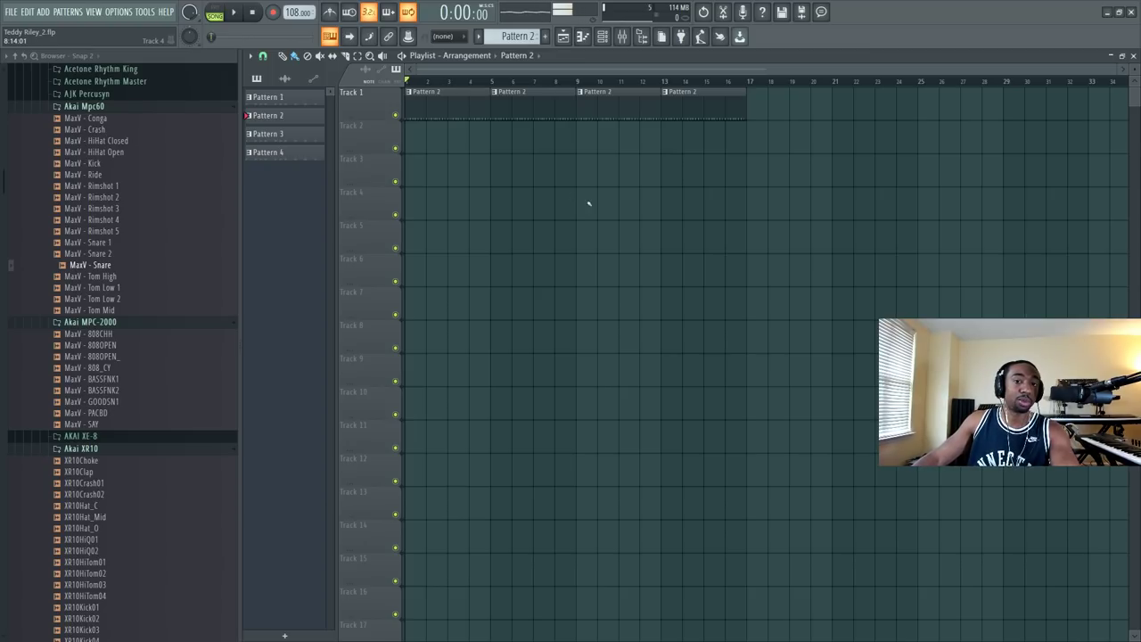
Step: Audition the XR10Snare01, MaxV - Crash, MaxV - PACBD, XR10Tamborine and XR10Hat_O channels in the channel rack
{"action": "left_click", "coordinate": [603, 36]}
{"action": "left_click", "coordinate": [370, 86]}
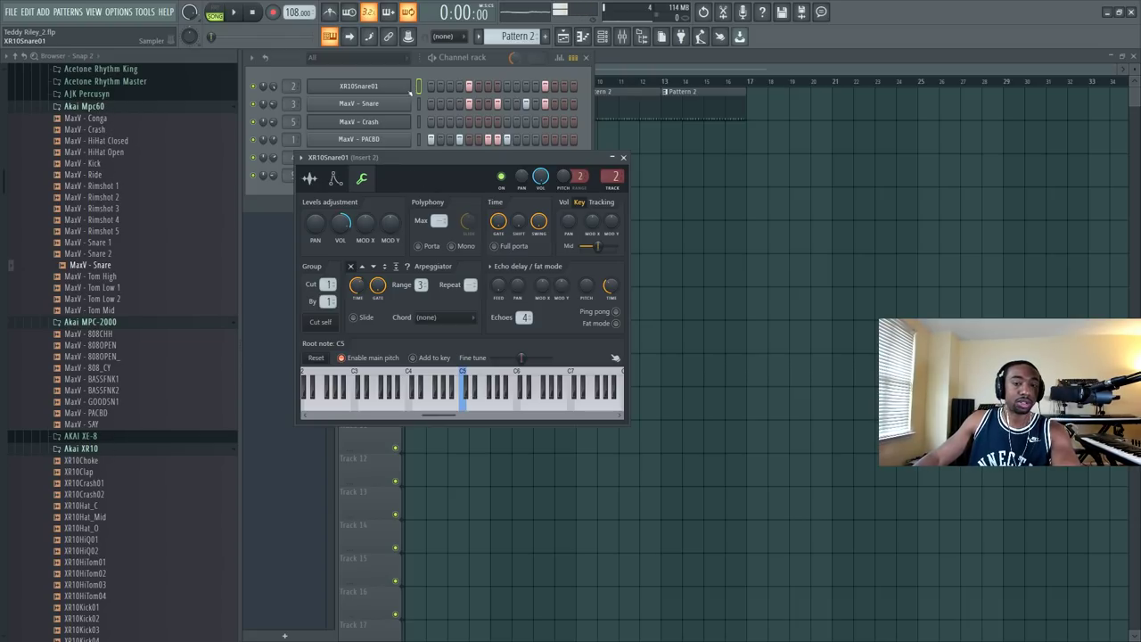
{"action": "left_click", "coordinate": [623, 157]}
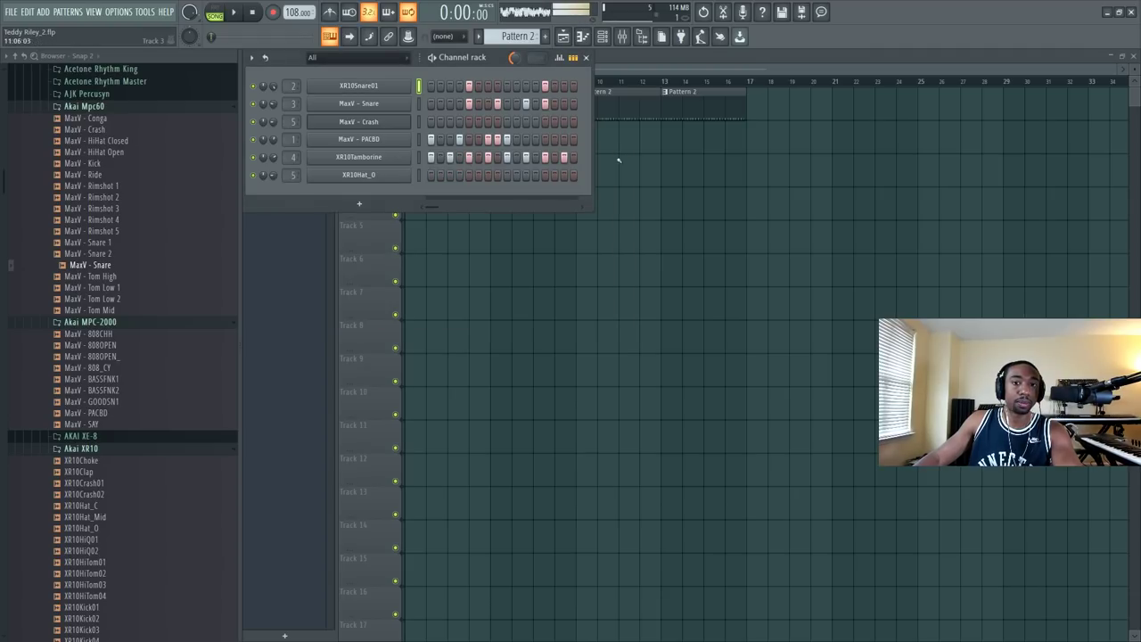
{"action": "key", "text": "z"}
{"action": "left_click", "coordinate": [419, 121]}
{"action": "key", "text": "z"}
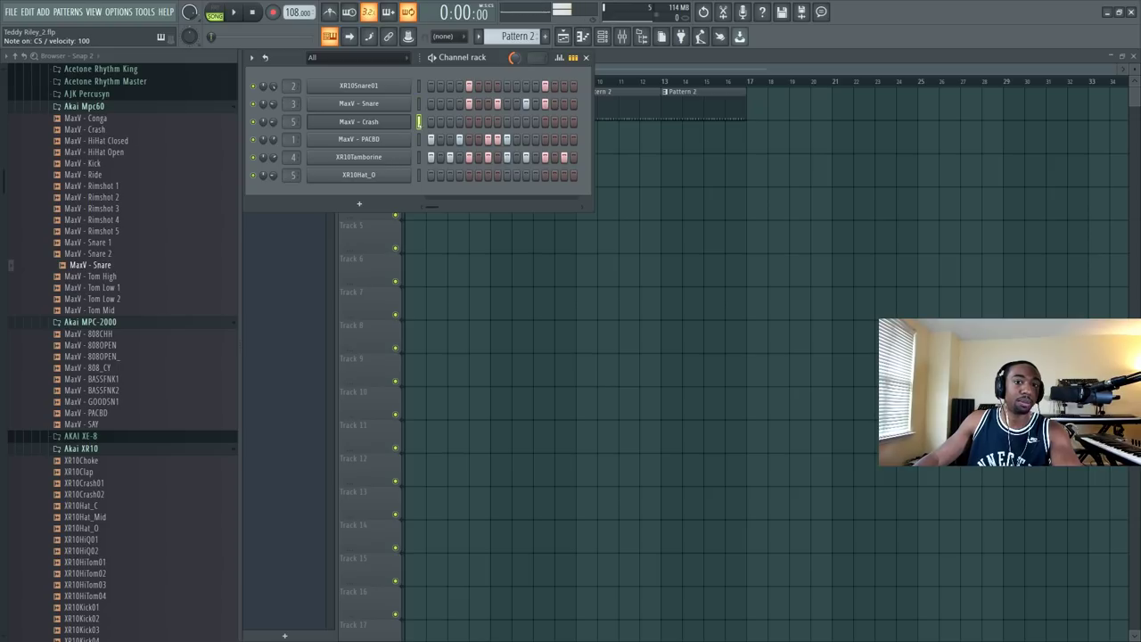
{"action": "left_click", "coordinate": [419, 139]}
{"action": "key", "text": "z"}
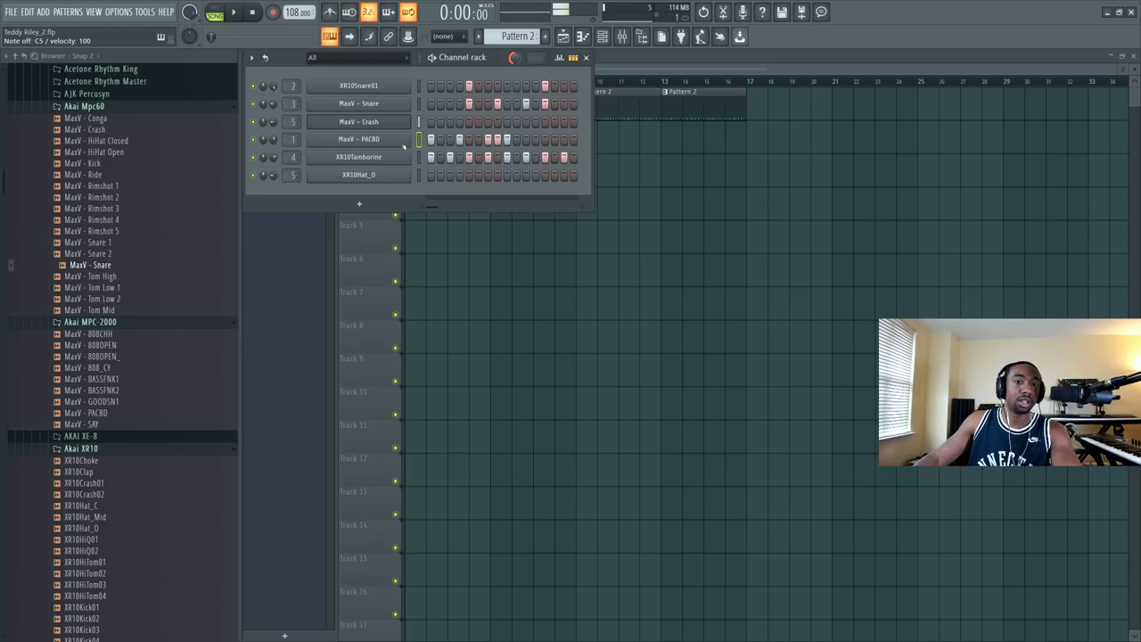
{"action": "key", "text": "z"}
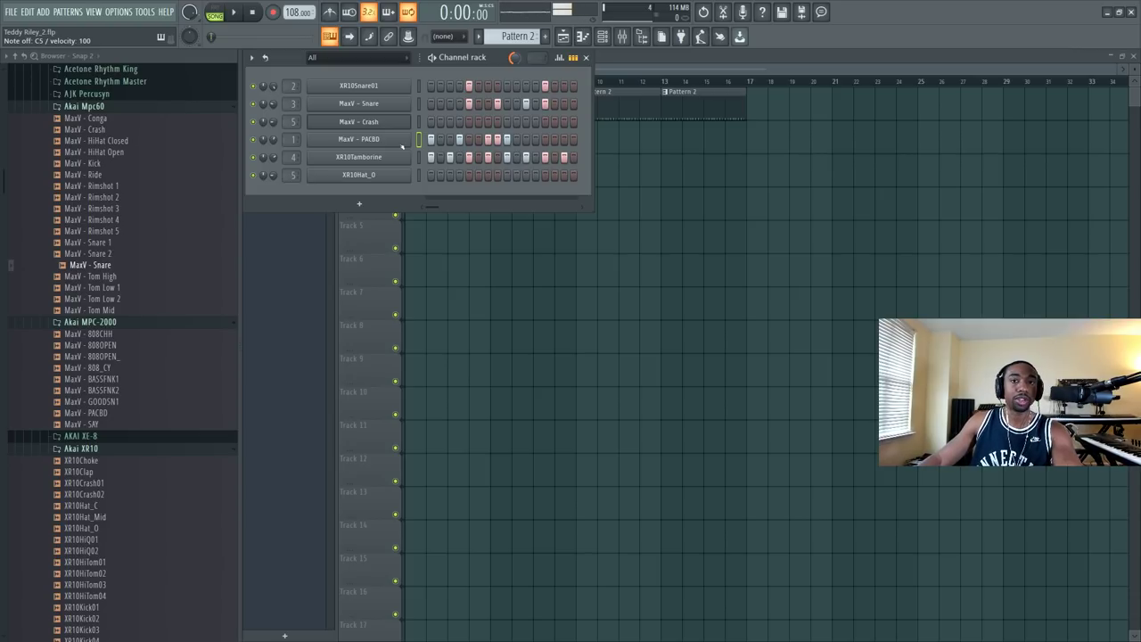
{"action": "key", "text": "z"}
{"action": "left_click", "coordinate": [419, 157]}
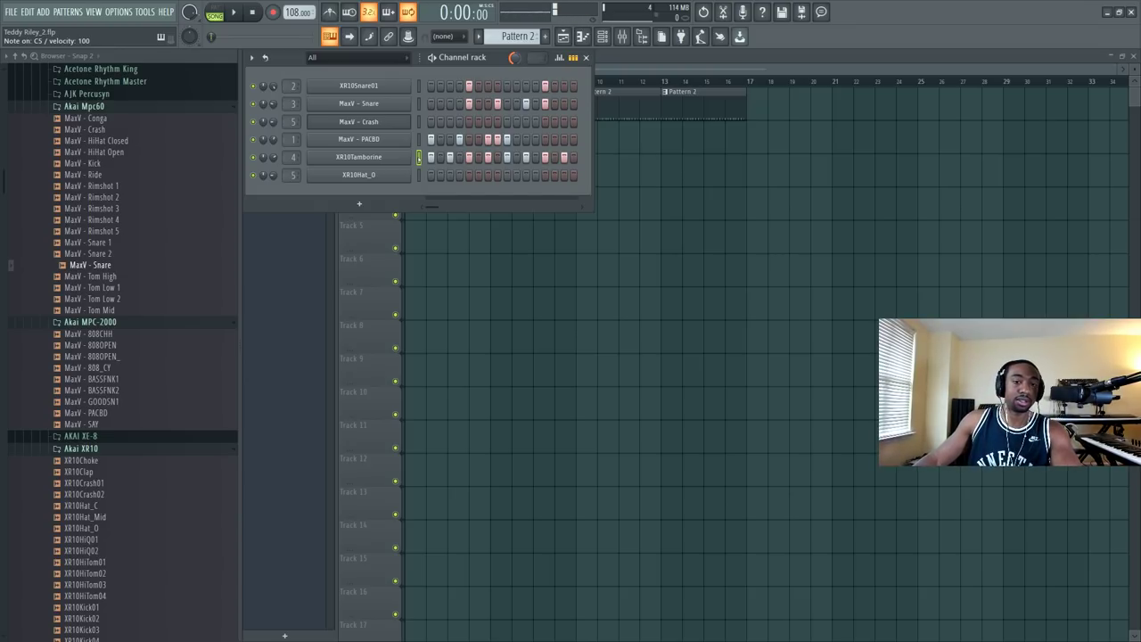
{"action": "key", "text": "z"}
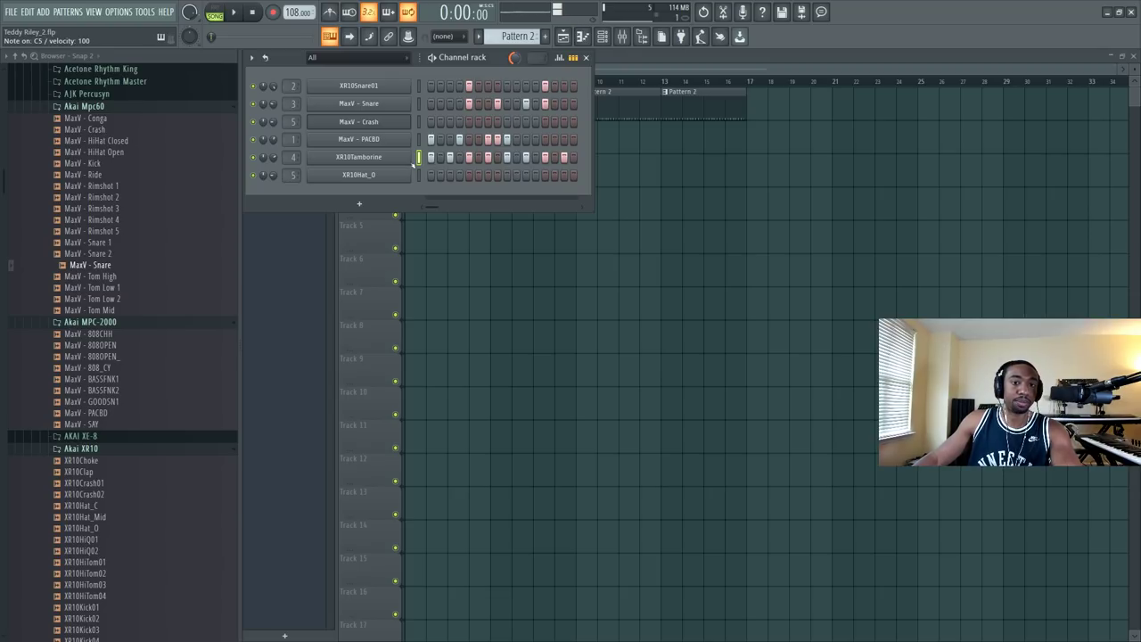
{"action": "key", "text": "Down"}
{"action": "key", "text": "z"}
Step: Examine the XR10Hat_O sample settings and volume envelope, and close the channel and the channel rack
{"action": "left_click", "coordinate": [358, 174]}
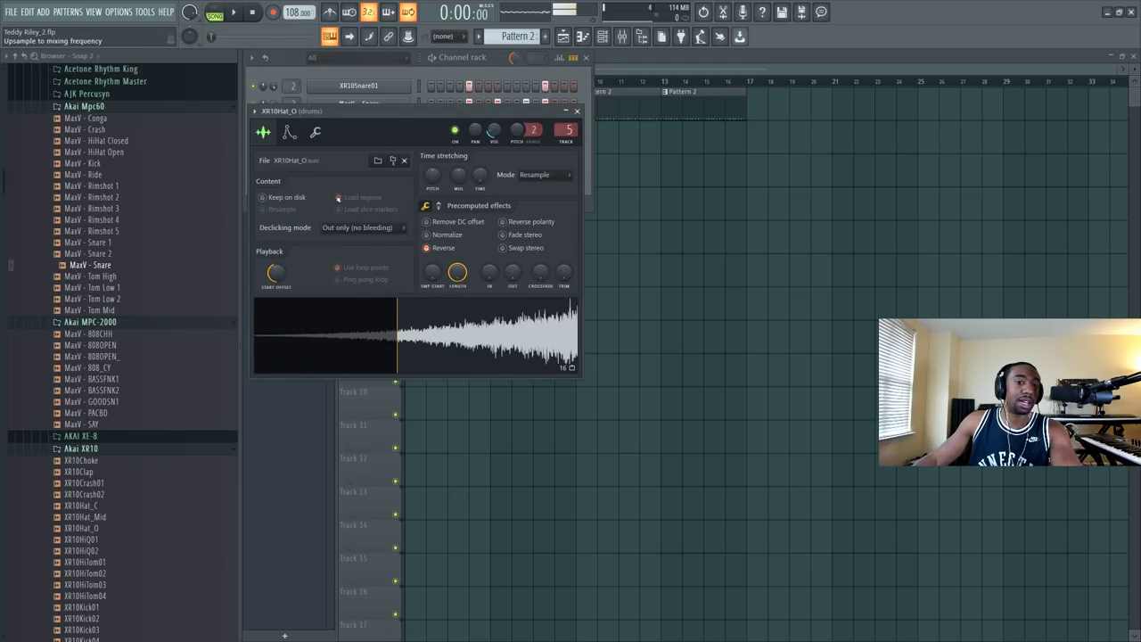
{"action": "left_click", "coordinate": [314, 131]}
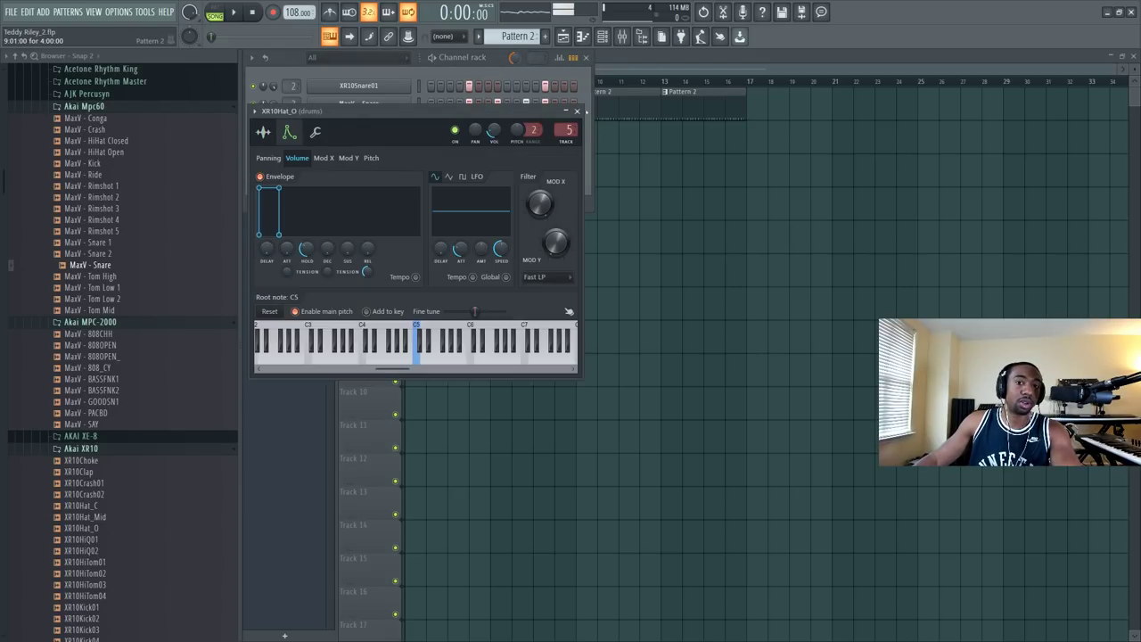
{"action": "left_click", "coordinate": [576, 110]}
{"action": "left_click", "coordinate": [586, 57]}
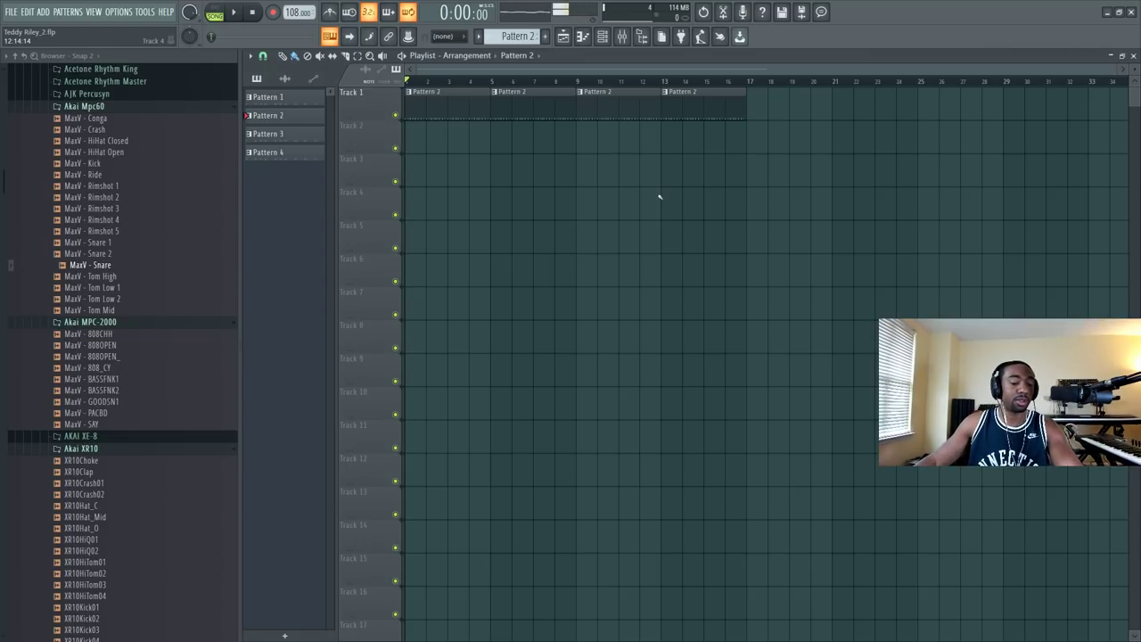
Step: Play the arrangement and examine the channel rack with its main swing setting
{"action": "key", "text": "space"}
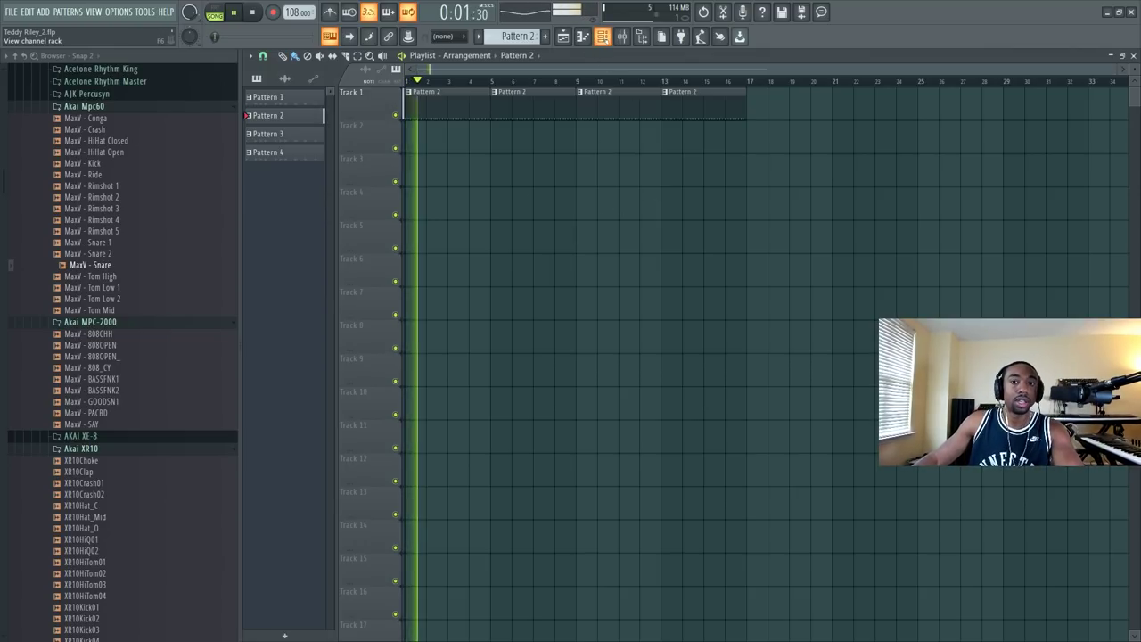
{"action": "left_click", "coordinate": [601, 36]}
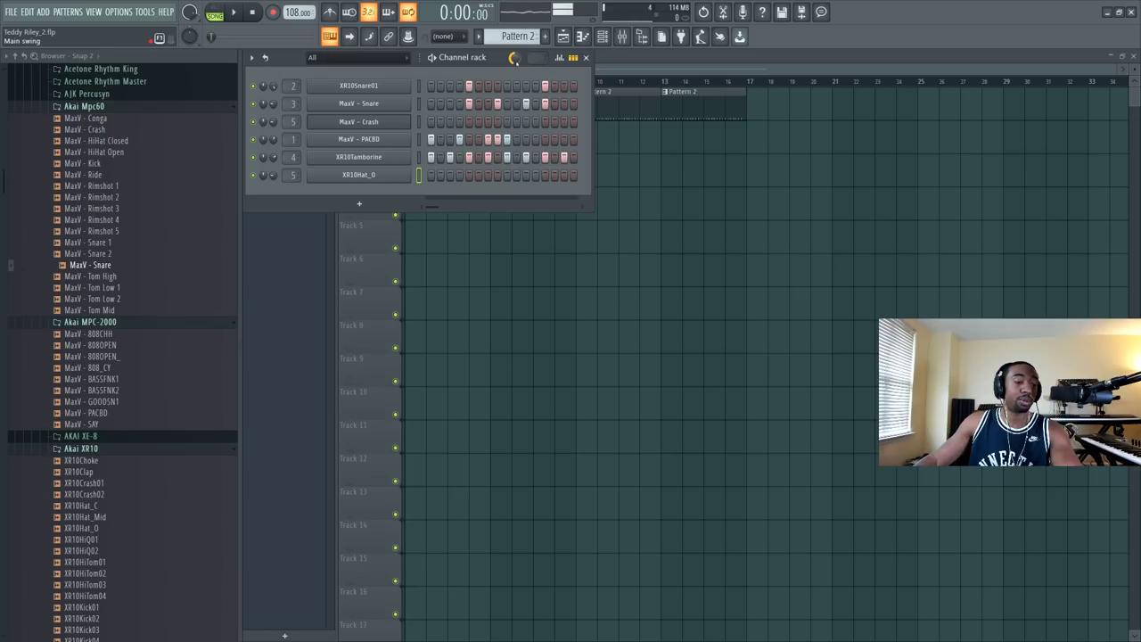
{"action": "left_click", "coordinate": [585, 57]}
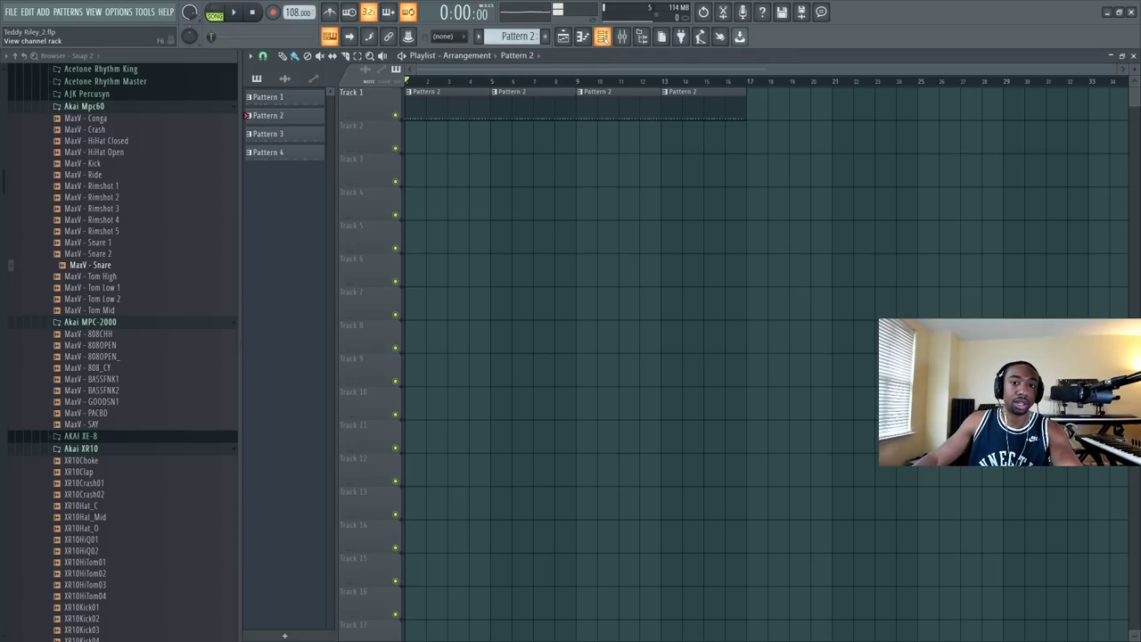
{"action": "left_click", "coordinate": [603, 35]}
{"action": "key", "text": "space"}
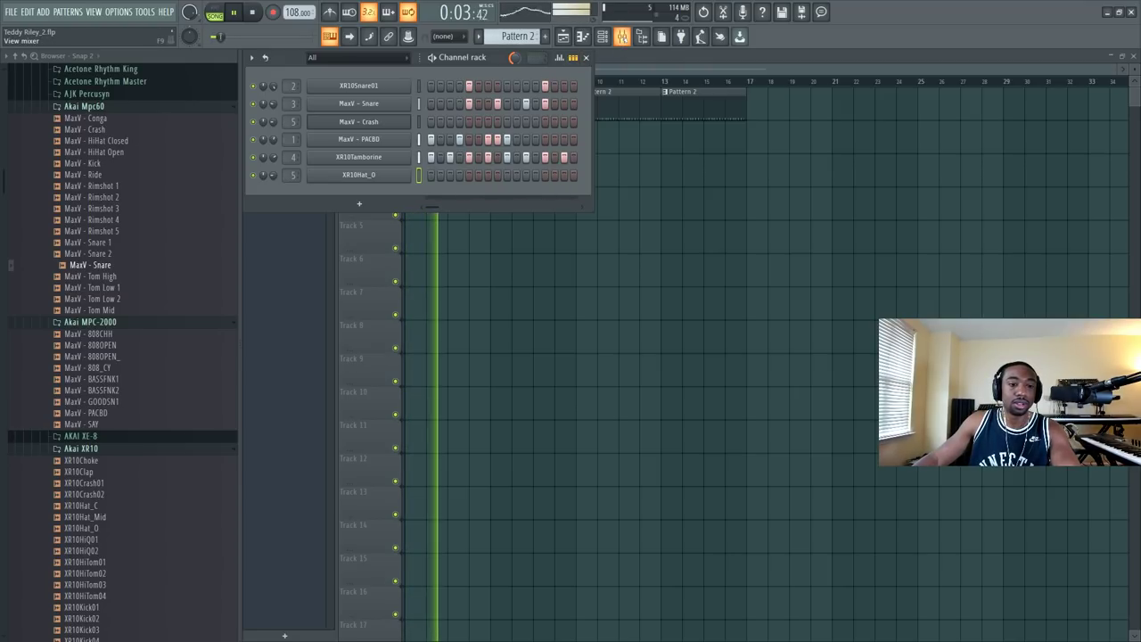
Step: Move on from Pattern 2 to the empty Pattern 5
{"action": "key", "text": "KP_Add"}
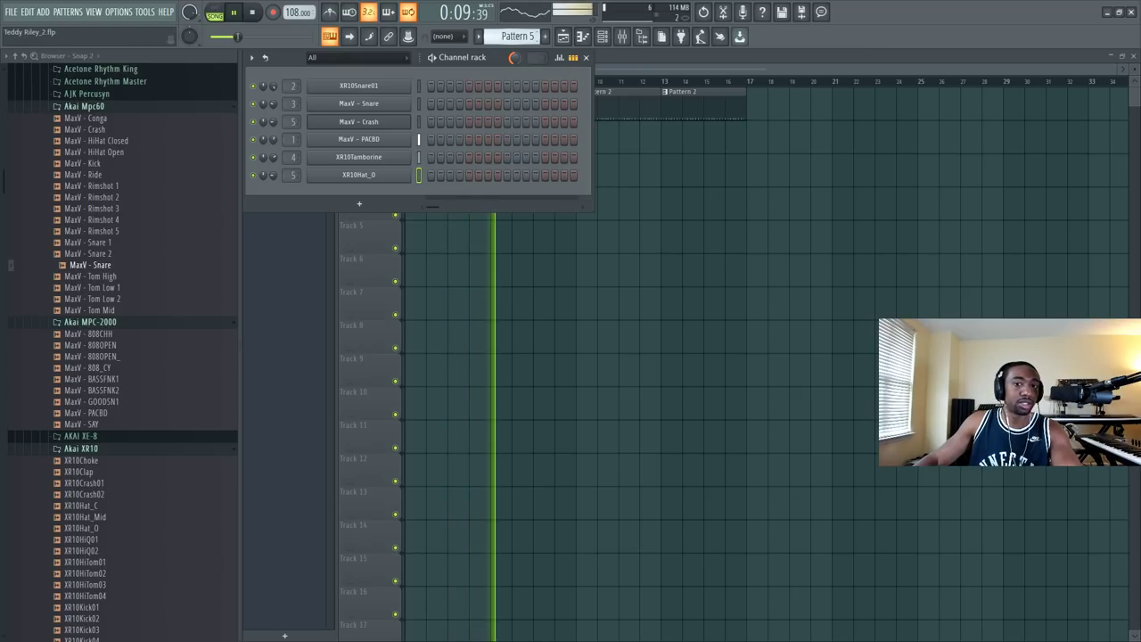
{"action": "key", "text": "KP_Add"}
{"action": "key", "text": "KP_Add"}
Step: Load Fruity Soft Clipper into the first effect slot of the drums mixer track and play the arrangement with it
{"action": "left_click", "coordinate": [621, 36]}
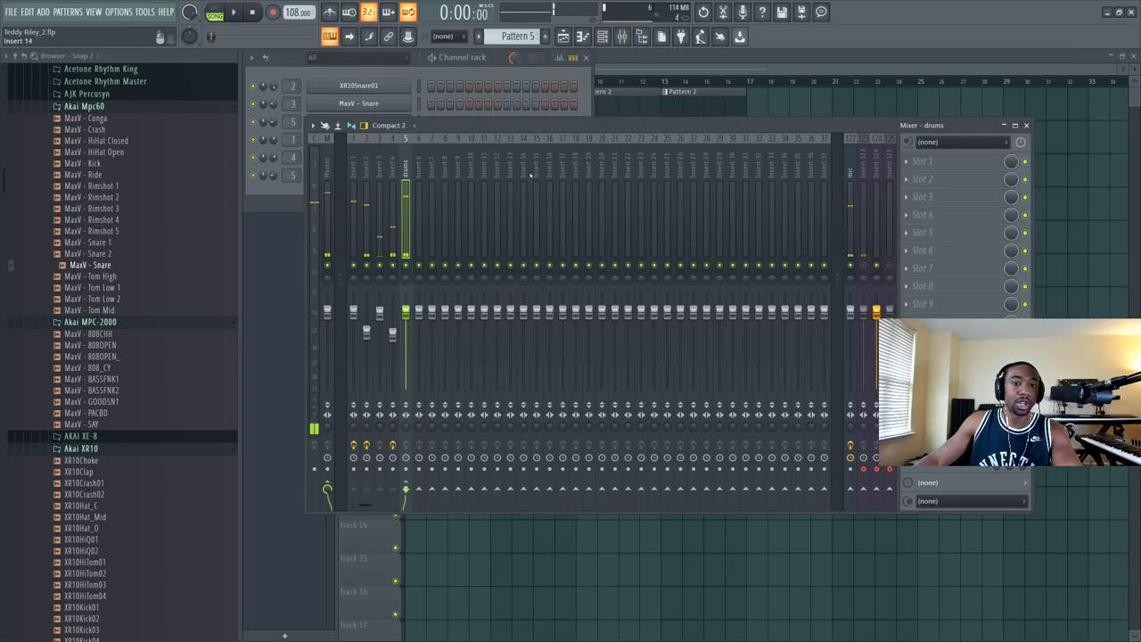
{"action": "left_click", "coordinate": [921, 161]}
{"action": "left_click", "coordinate": [811, 42]}
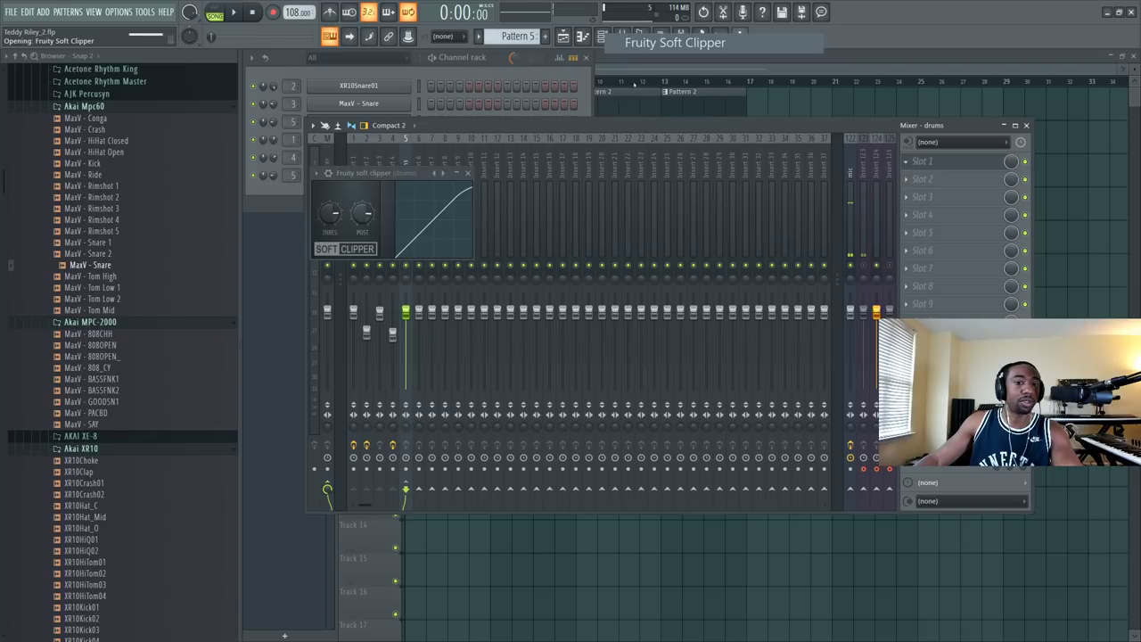
{"action": "key", "text": "space"}
{"action": "left_click", "coordinate": [467, 172]}
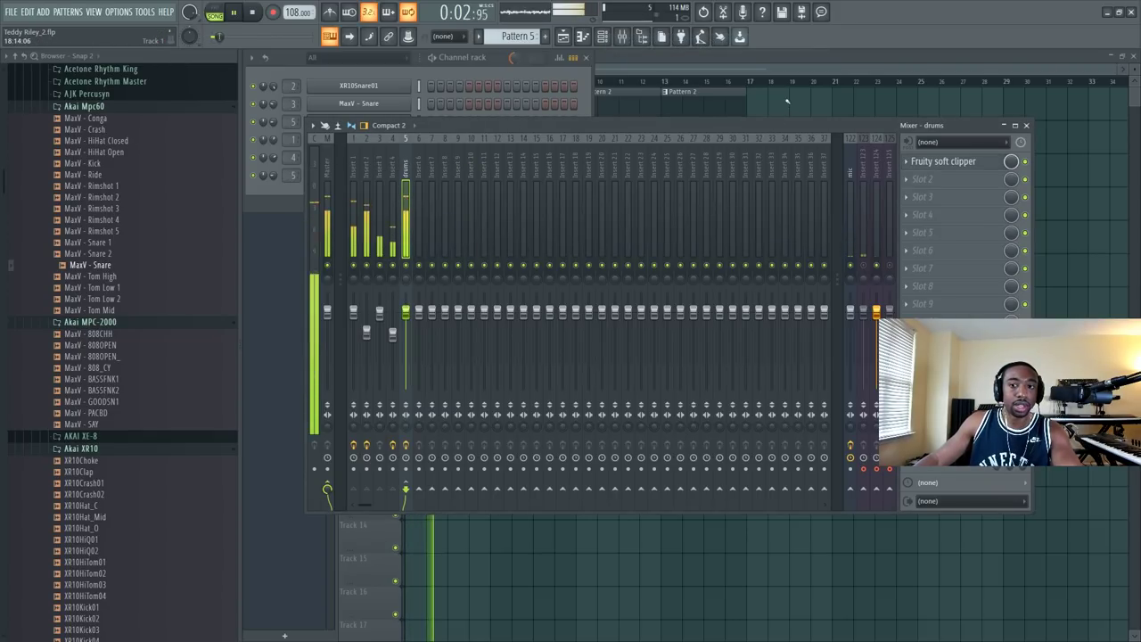
{"action": "key", "text": "F5"}
{"action": "key", "text": "space"}
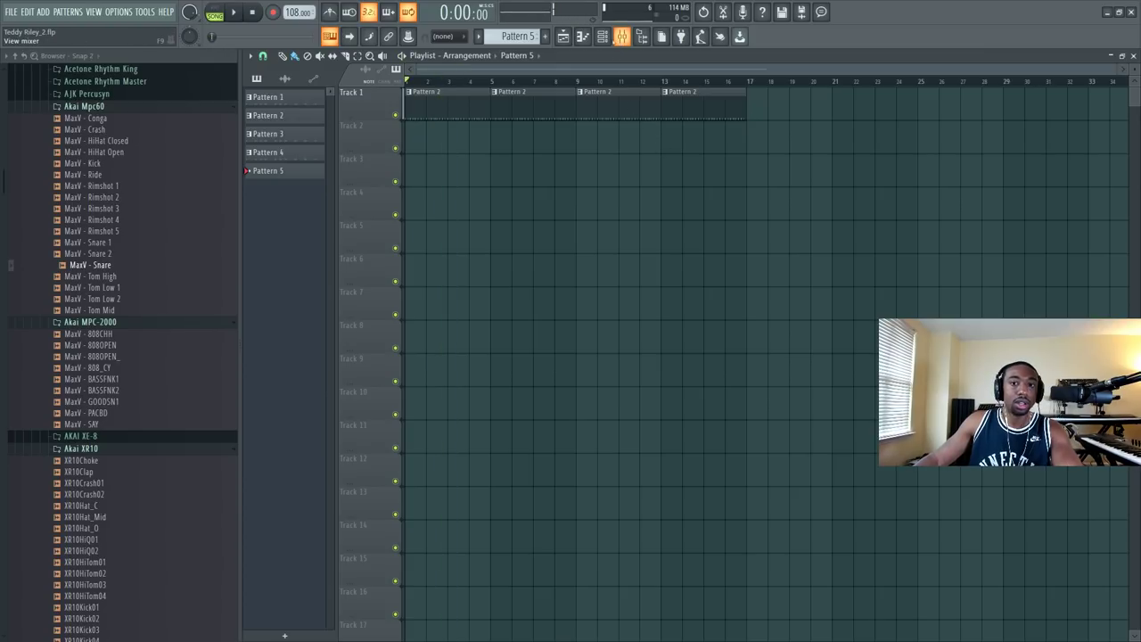
Step: Select the armed Insert 124 mixer track with the LinkIn7 - LinkIn8 input, and return to the playlist
{"action": "key", "text": "F9"}
{"action": "left_click", "coordinate": [873, 178]}
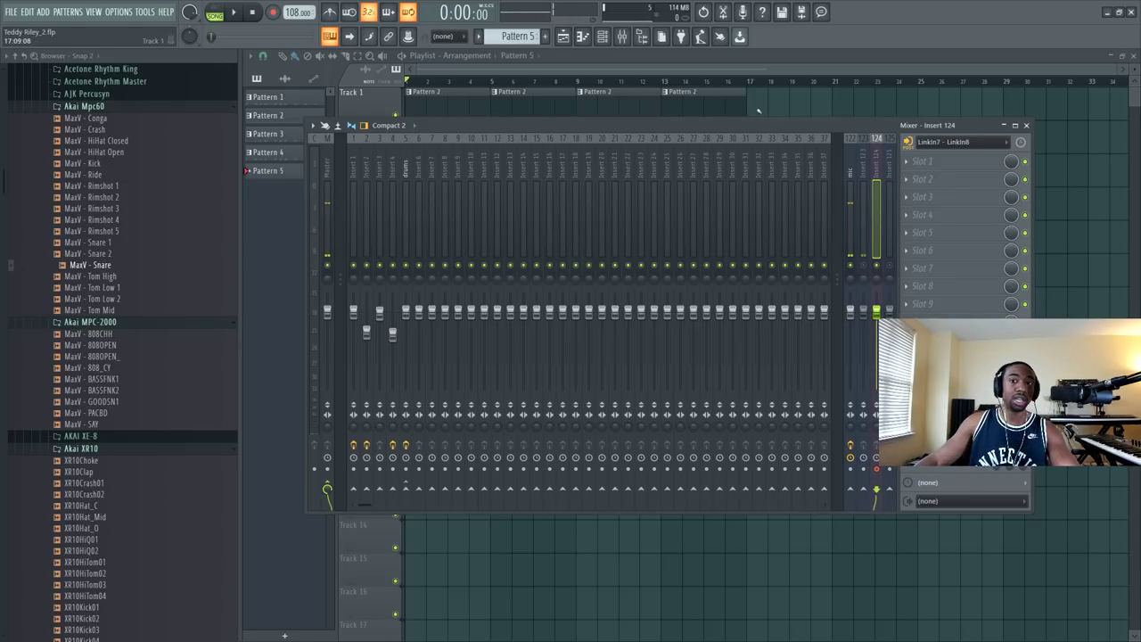
{"action": "key", "text": "F9"}
Step: Duplicate the four Pattern 2 clips on Track 1 repeatedly so the drums run up to bar 65
{"action": "left_click_drag", "start_coordinate": [828, 187], "coordinate": [407, 88]}
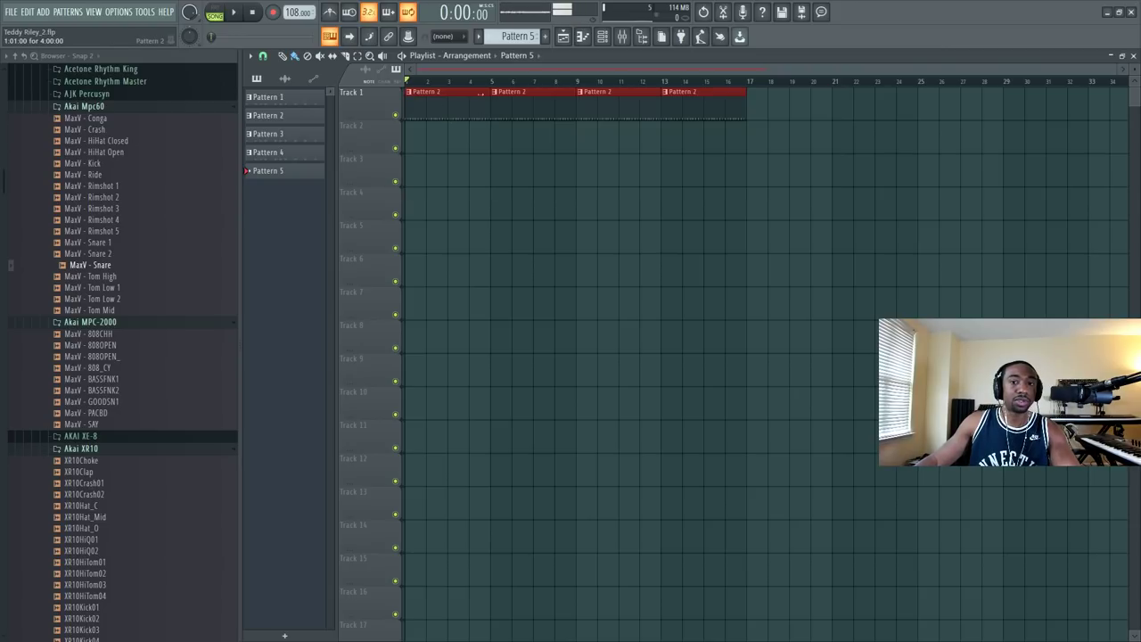
{"action": "scroll", "coordinate": [475, 85], "scroll_direction": "down", "scroll_amount": 3}
{"action": "key", "text": "ctrl+b"}
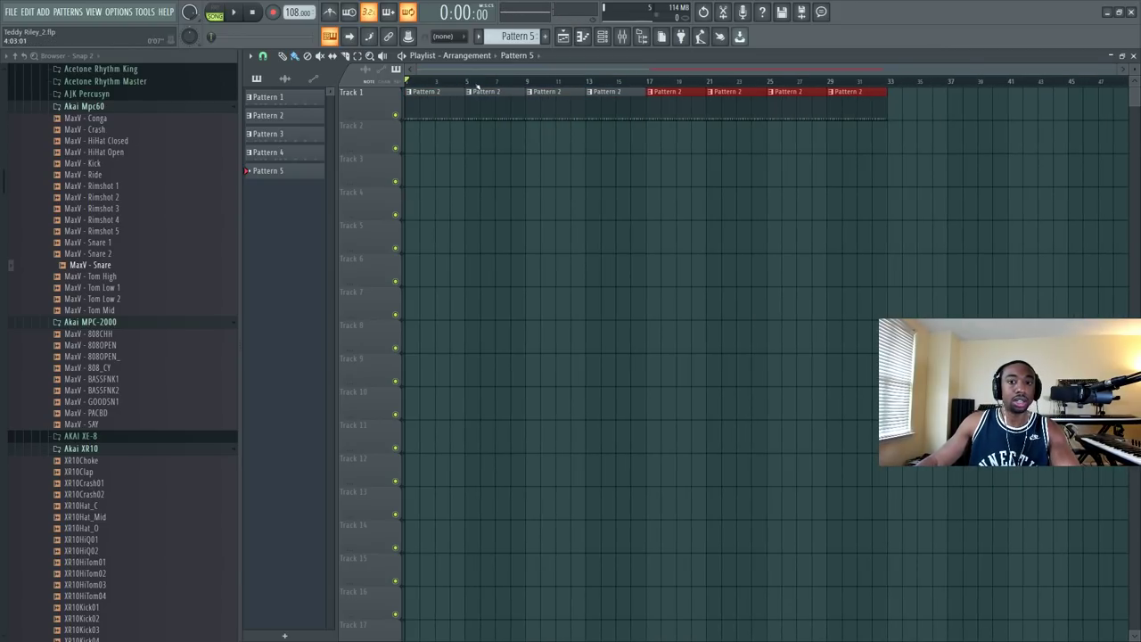
{"action": "key", "text": "ctrl+b"}
{"action": "scroll", "coordinate": [482, 85], "scroll_direction": "down", "scroll_amount": 2}
{"action": "key", "text": "ctrl+b"}
{"action": "left_click", "coordinate": [502, 195]}
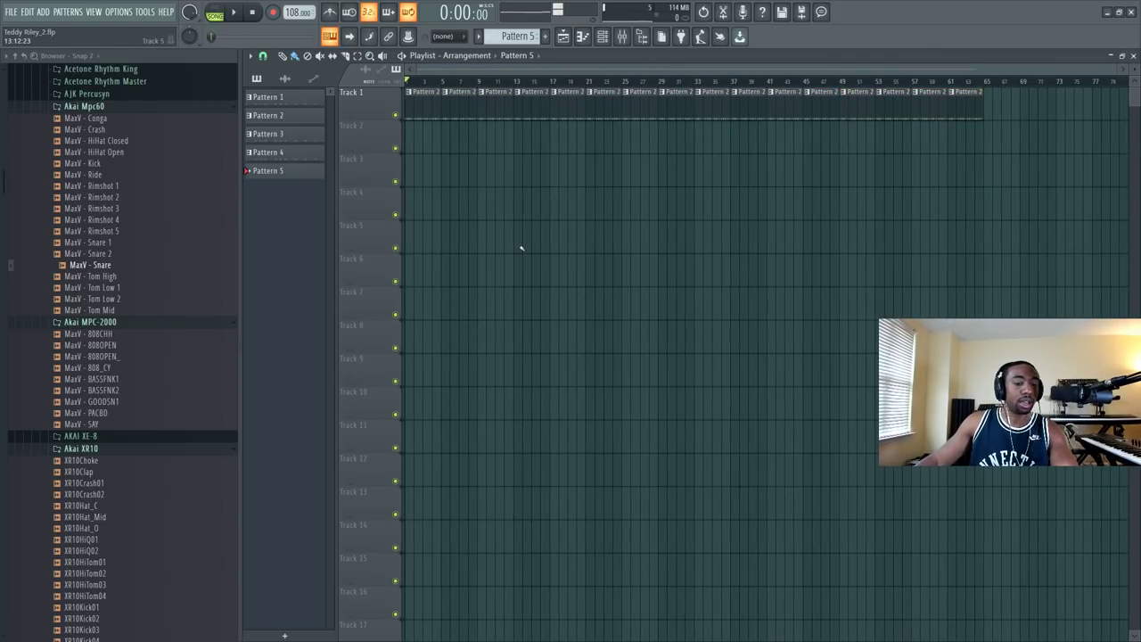
Step: Record a first take from Insert 124 into the playlist as an audio clip, and delete the recorded clip
{"action": "left_click", "coordinate": [620, 37]}
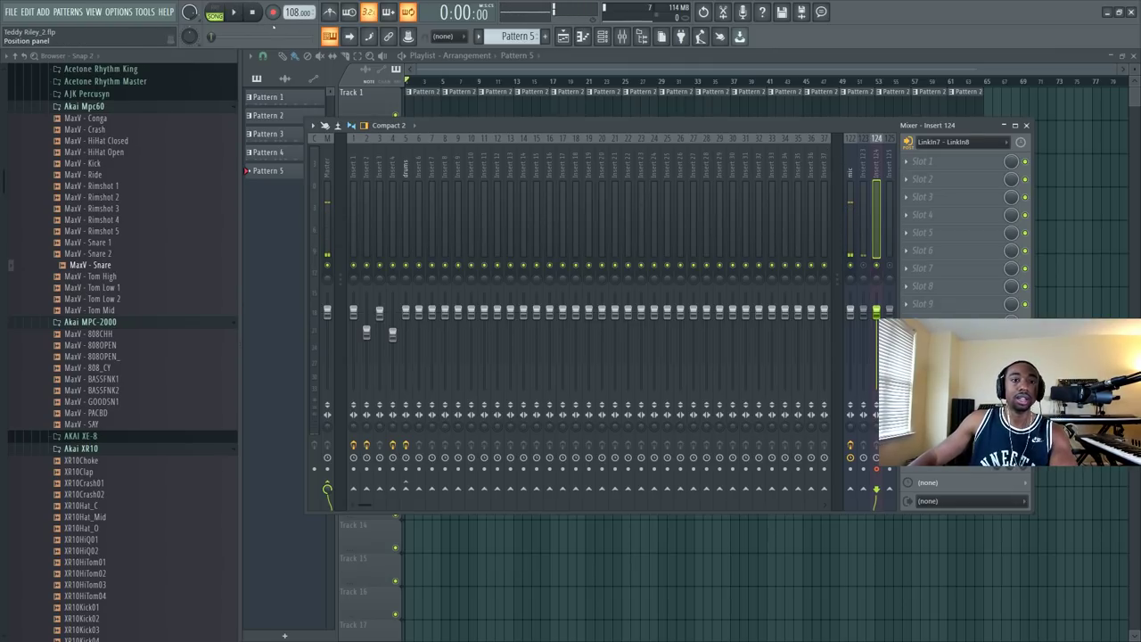
{"action": "left_click", "coordinate": [272, 11]}
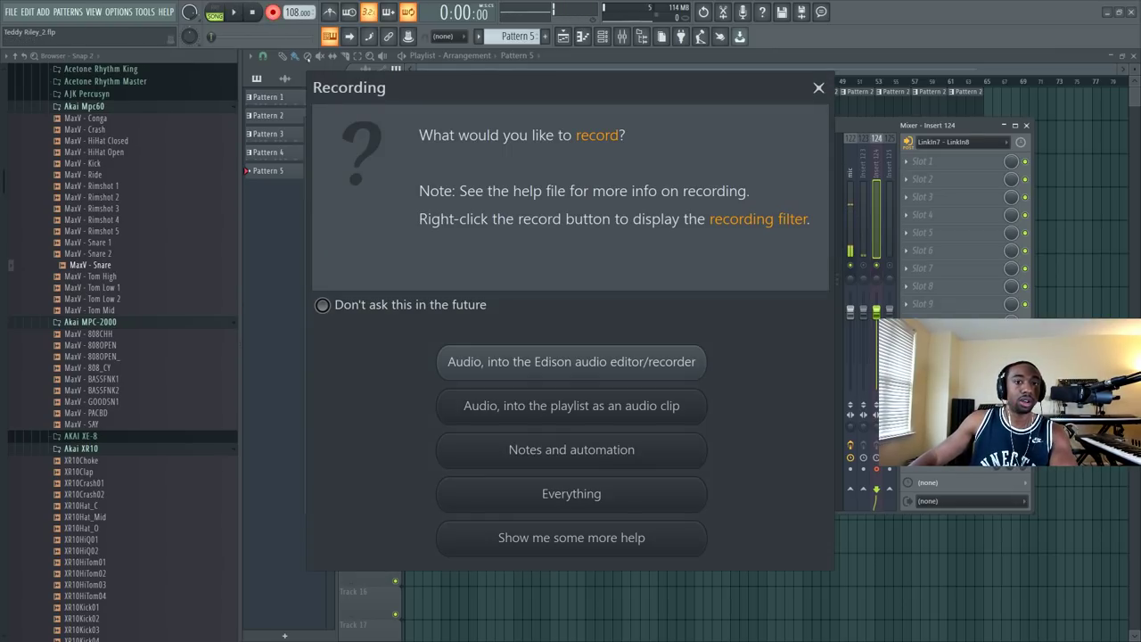
{"action": "left_click", "coordinate": [611, 406]}
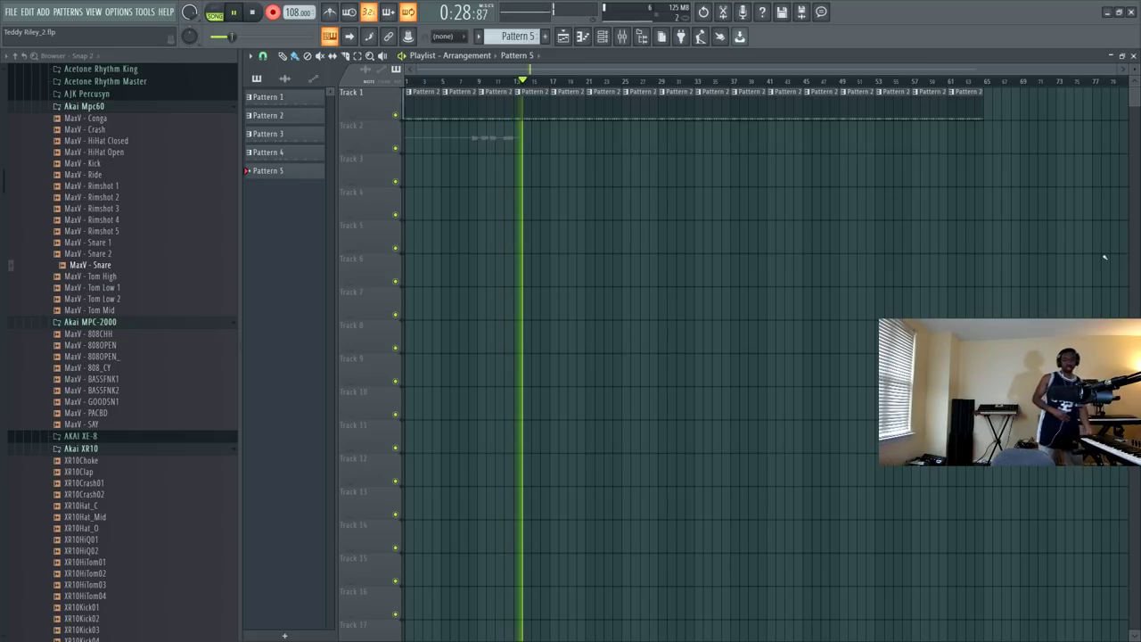
{"action": "key", "text": "space"}
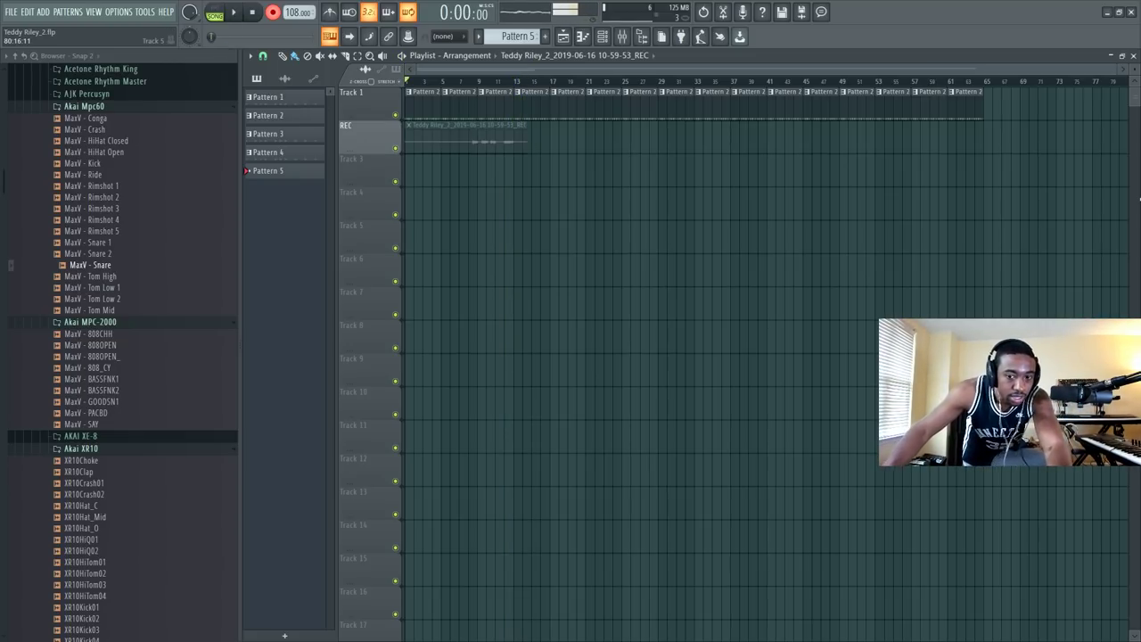
{"action": "right_click", "coordinate": [501, 148]}
Step: Check the REC track in the mixer and record another take into the playlist as an audio clip
{"action": "left_click", "coordinate": [622, 35]}
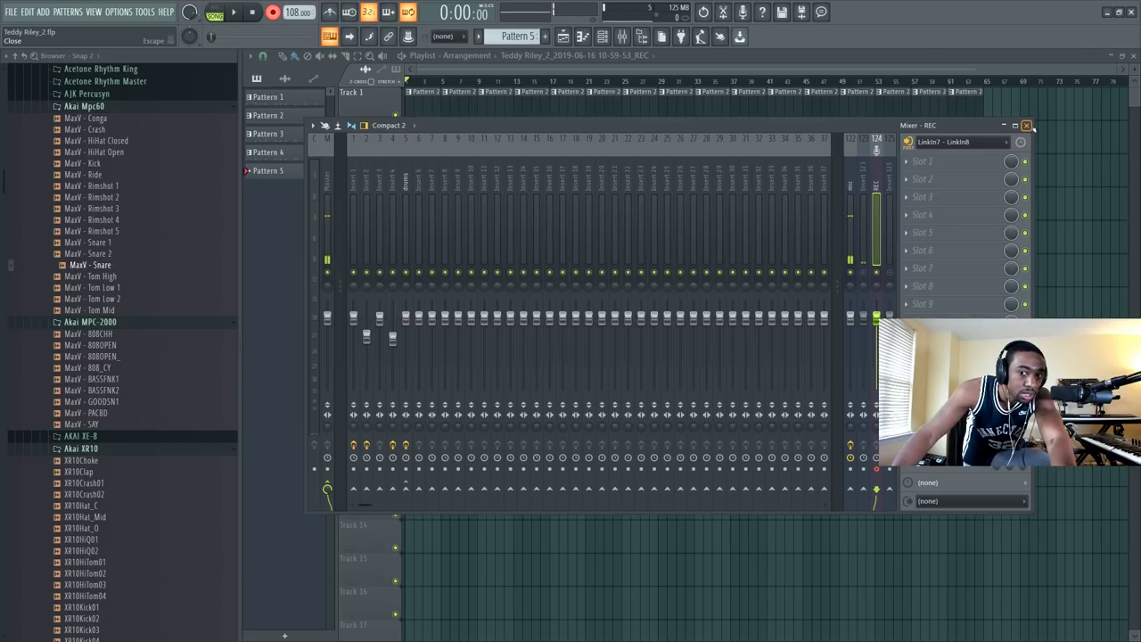
{"action": "left_click", "coordinate": [1026, 126]}
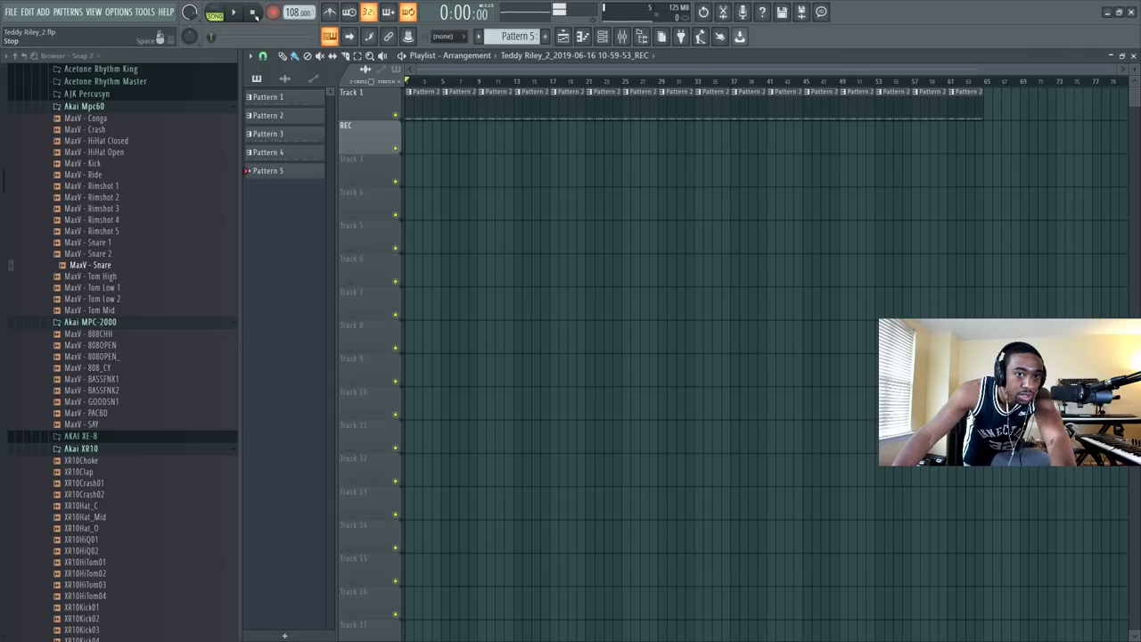
{"action": "left_click", "coordinate": [273, 13]}
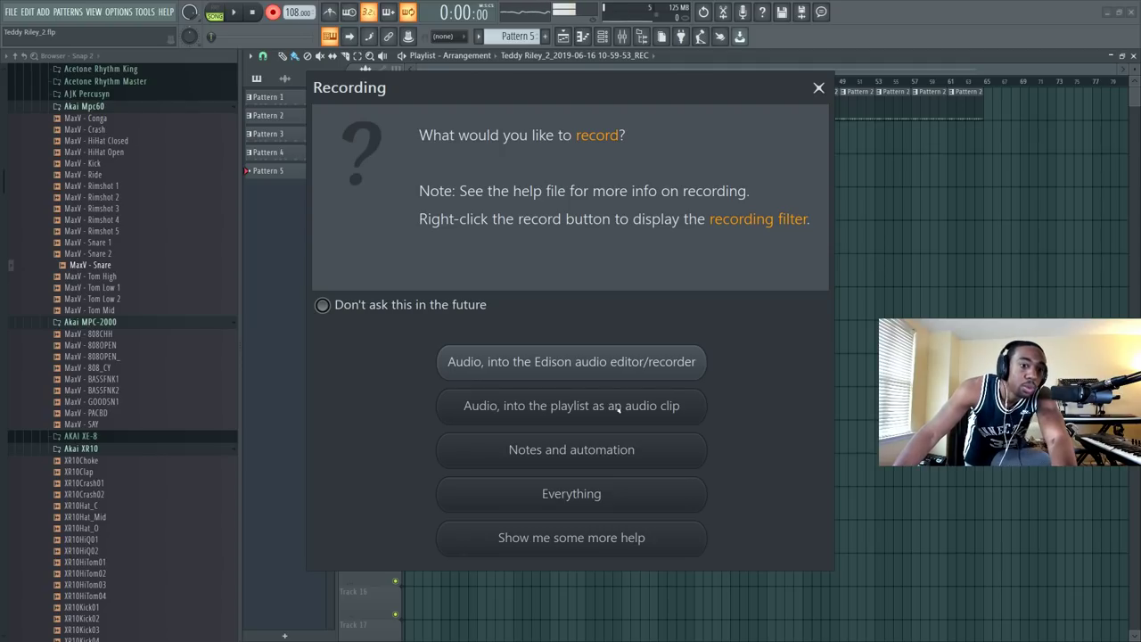
{"action": "left_click", "coordinate": [619, 407]}
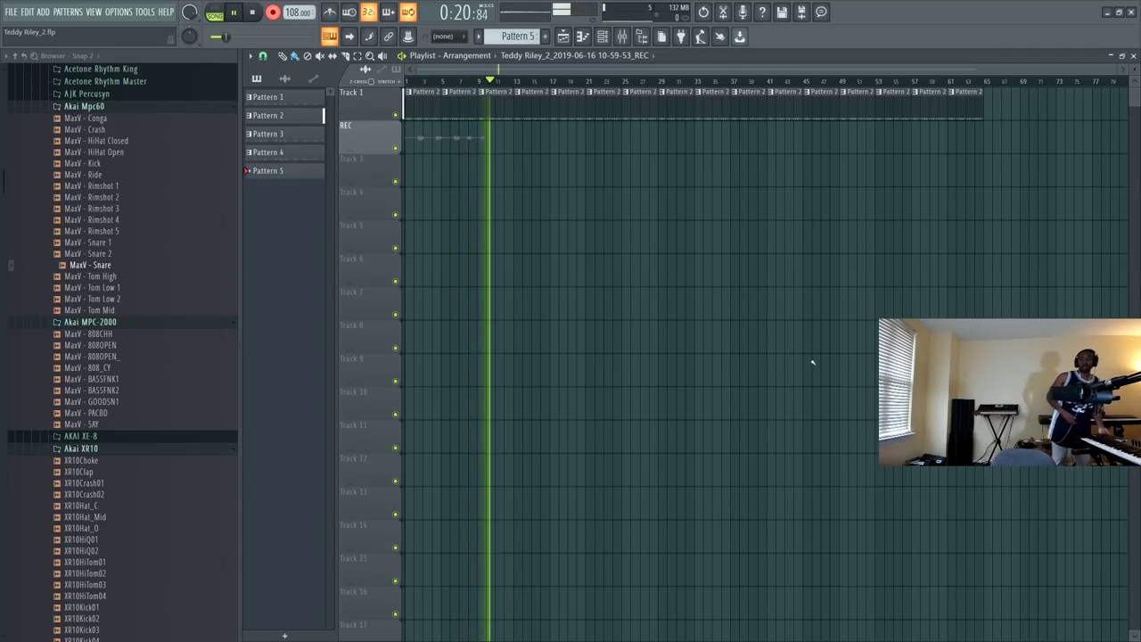
{"action": "key", "text": "space"}
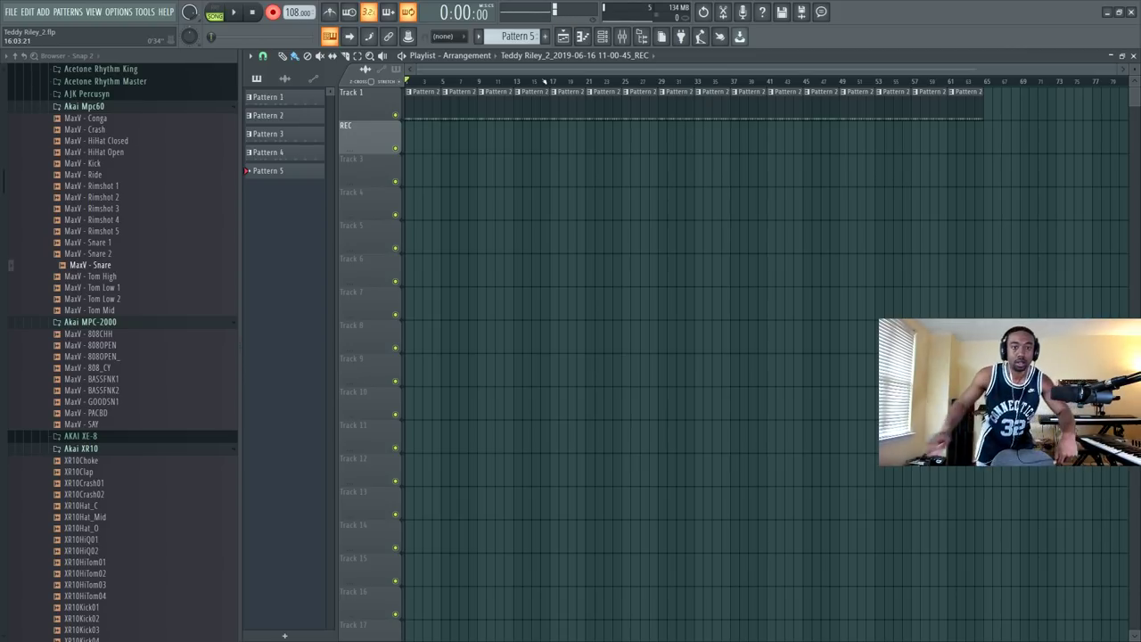
Step: Record a new take from the armed REC mixer track into the playlist as an audio clip, stopping around bar 21
{"action": "key", "text": "F9"}
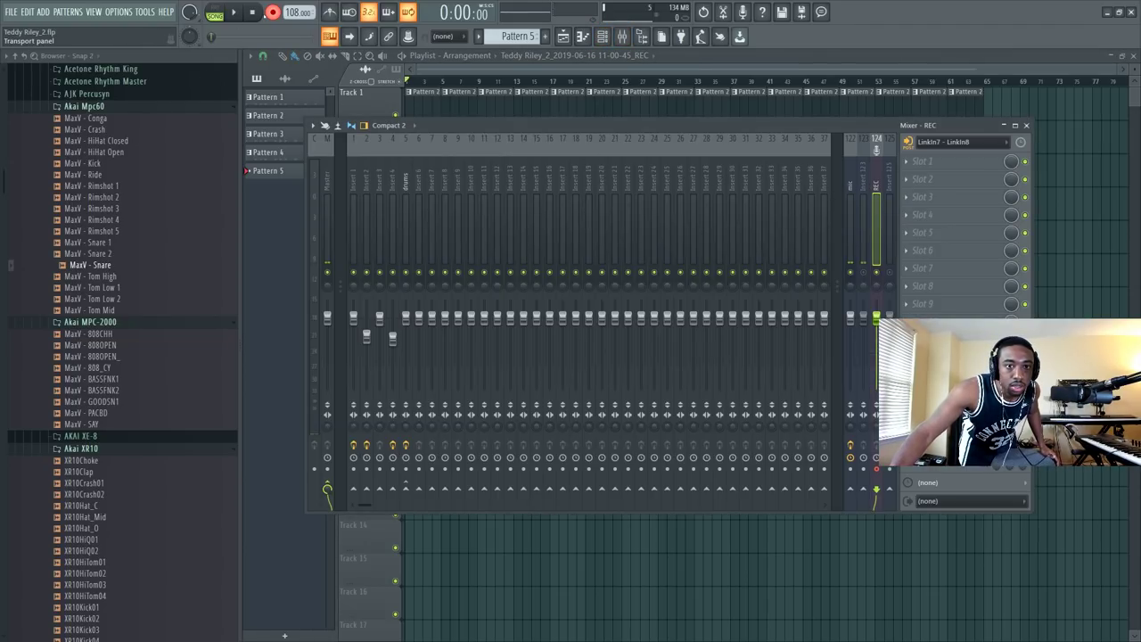
{"action": "left_click", "coordinate": [272, 13]}
{"action": "left_click", "coordinate": [647, 403]}
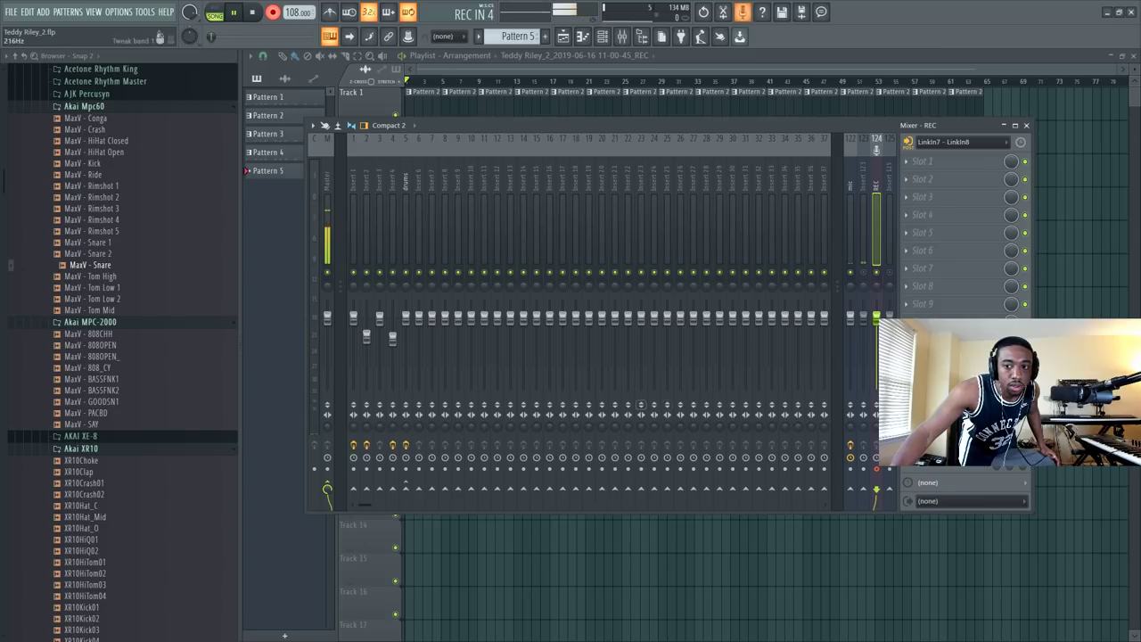
{"action": "key", "text": "space"}
{"action": "key", "text": "F9"}
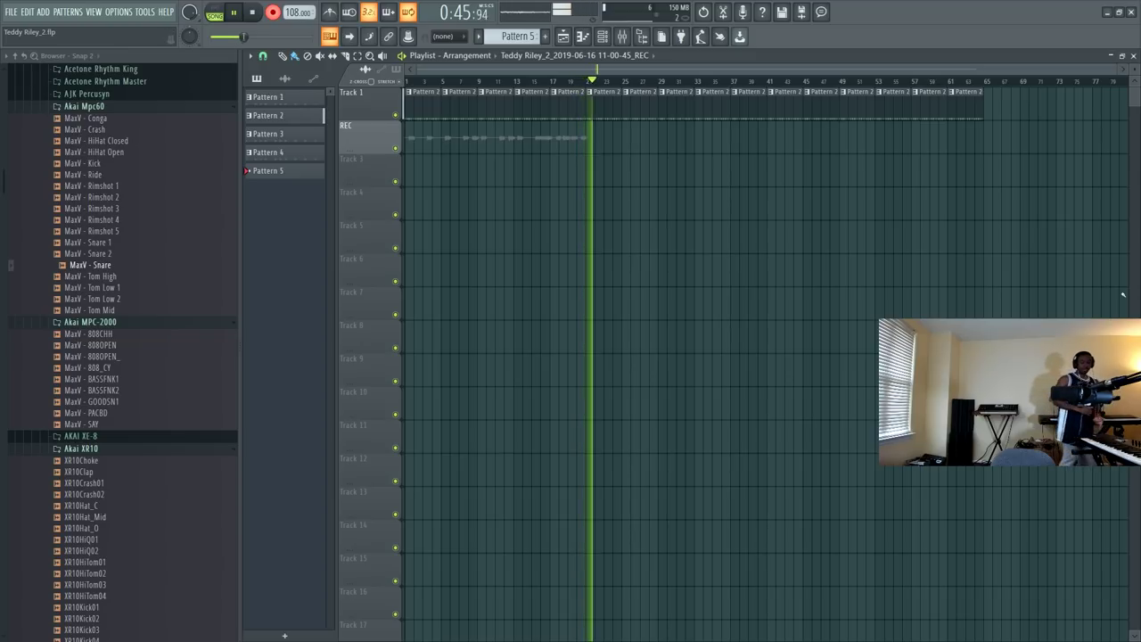
{"action": "key", "text": "space"}
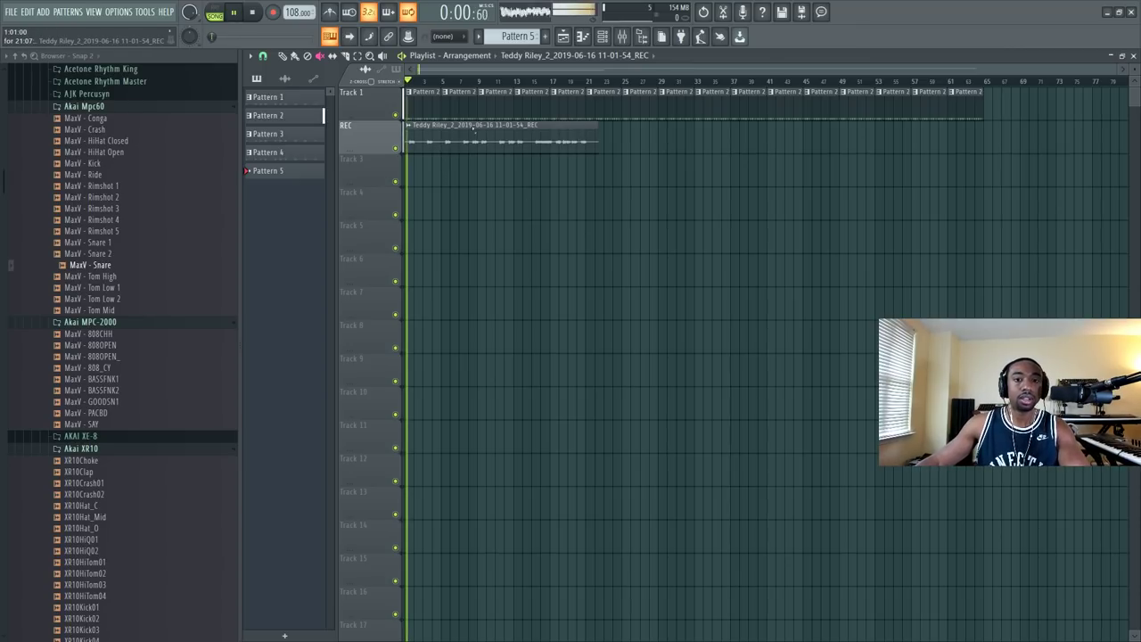
Step: Route the 11-01-54_REC channel to mixer track 6 in the channel rack
{"action": "left_click", "coordinate": [602, 35]}
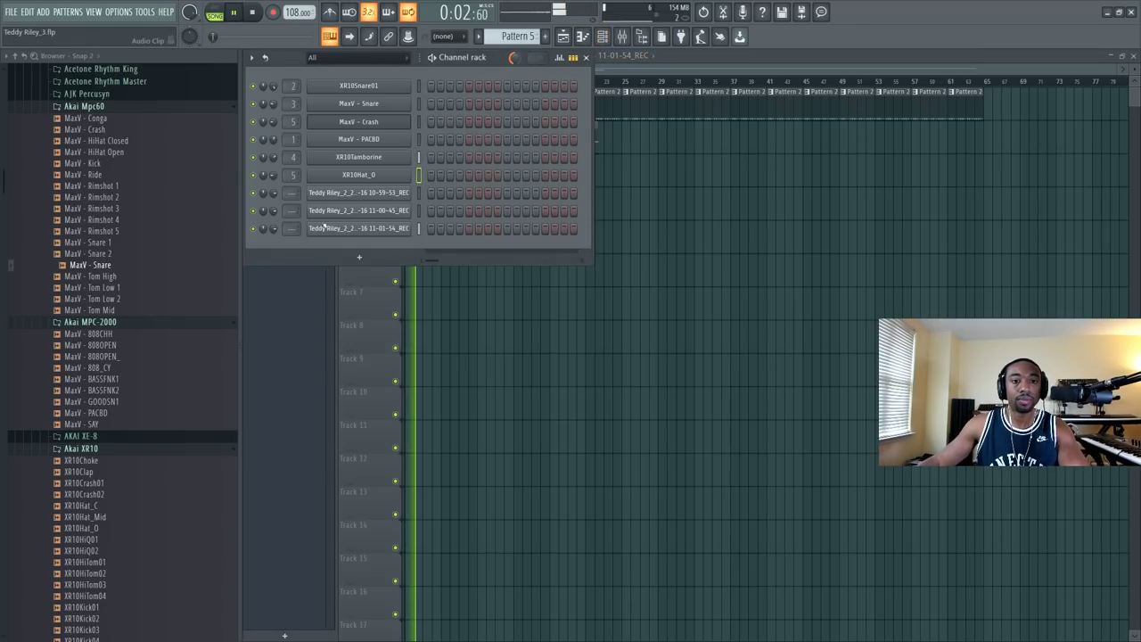
{"action": "key", "text": "space"}
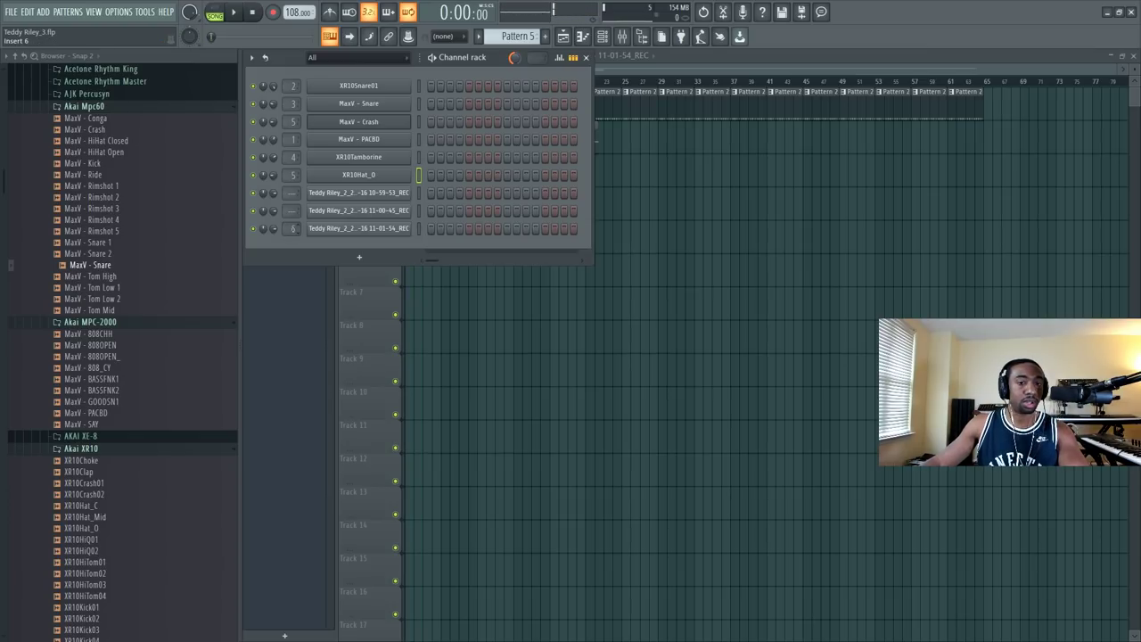
{"action": "key", "text": "F6"}
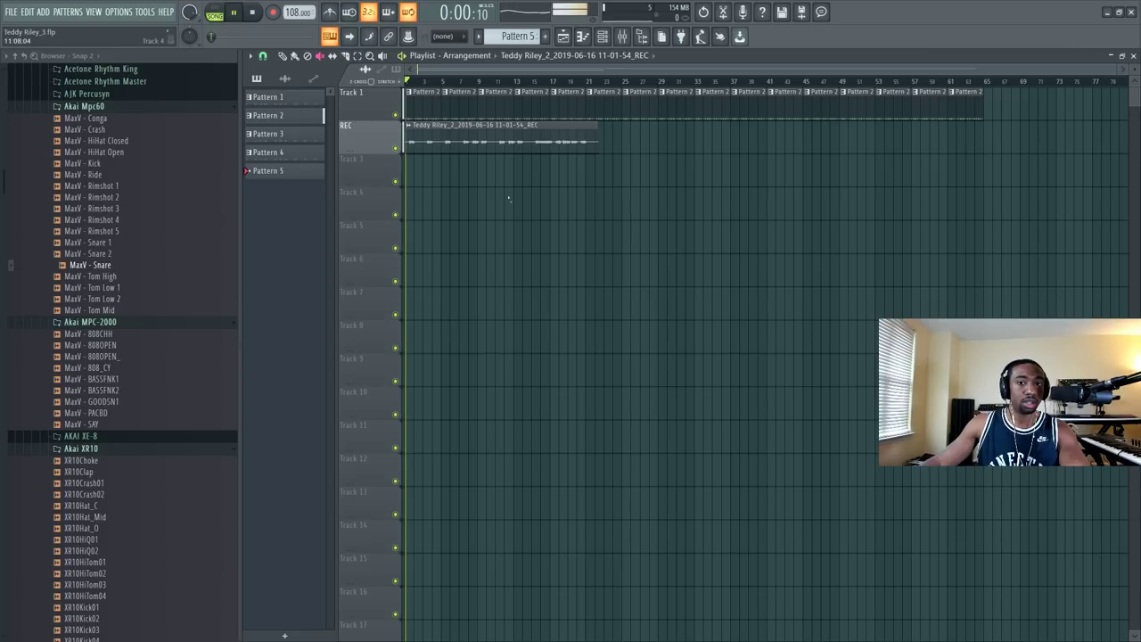
Step: Delete the unused 11-00-45_REC and 10-59-53_REC channels from the channel rack
{"action": "left_click", "coordinate": [610, 40]}
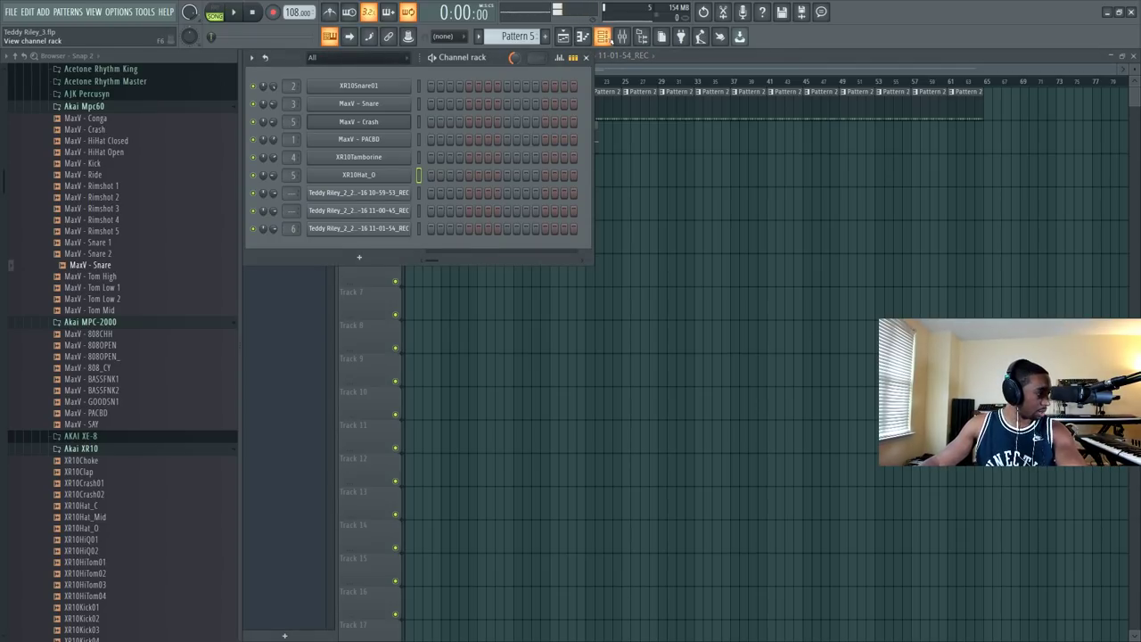
{"action": "key", "text": "space"}
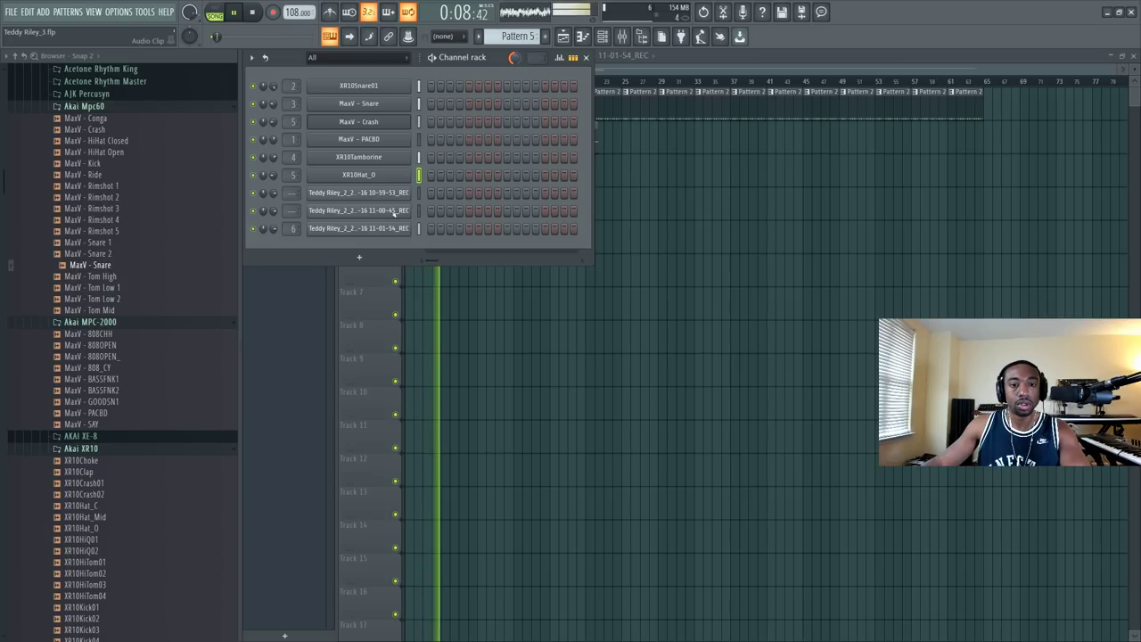
{"action": "right_click", "coordinate": [393, 212]}
{"action": "left_click", "coordinate": [455, 441]}
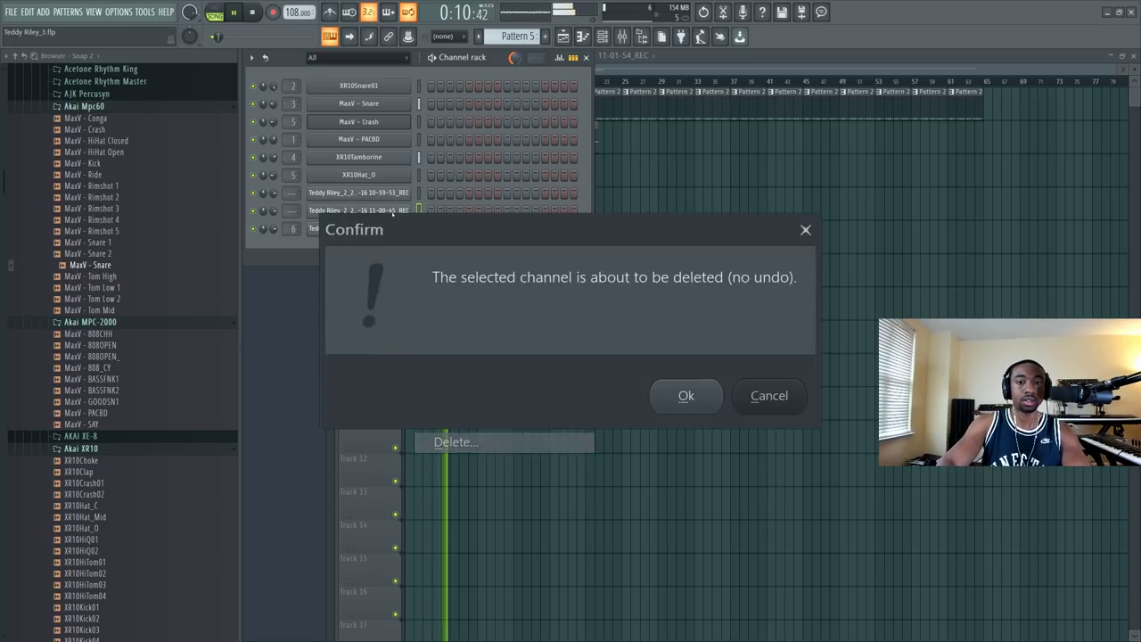
{"action": "left_click", "coordinate": [682, 395]}
{"action": "right_click", "coordinate": [393, 195]}
{"action": "left_click", "coordinate": [455, 424]}
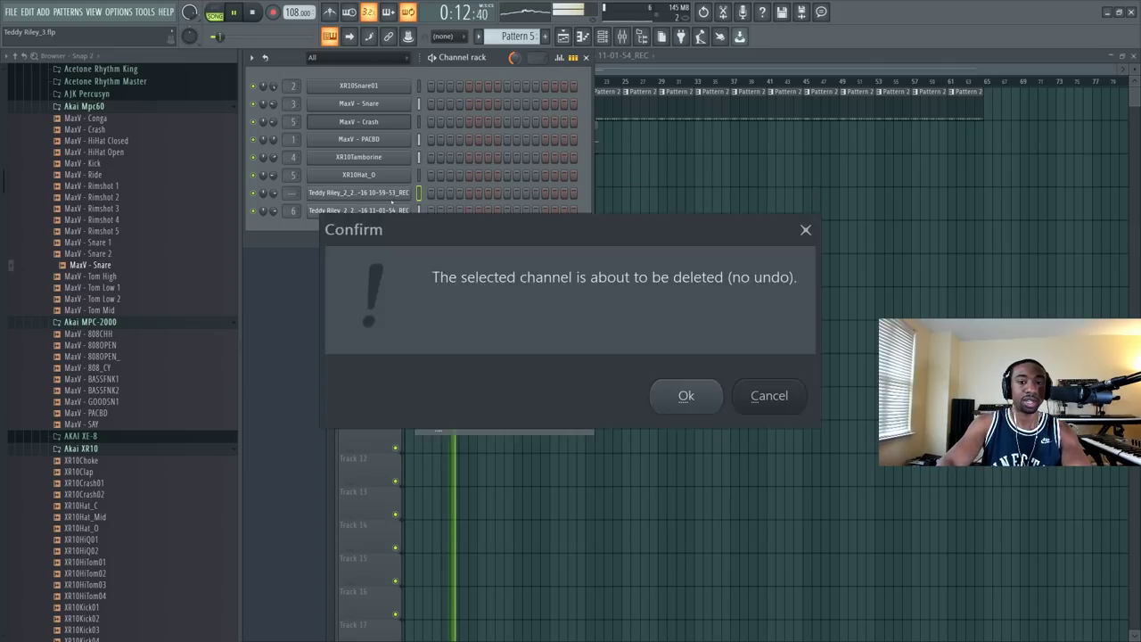
{"action": "key", "text": "F6"}
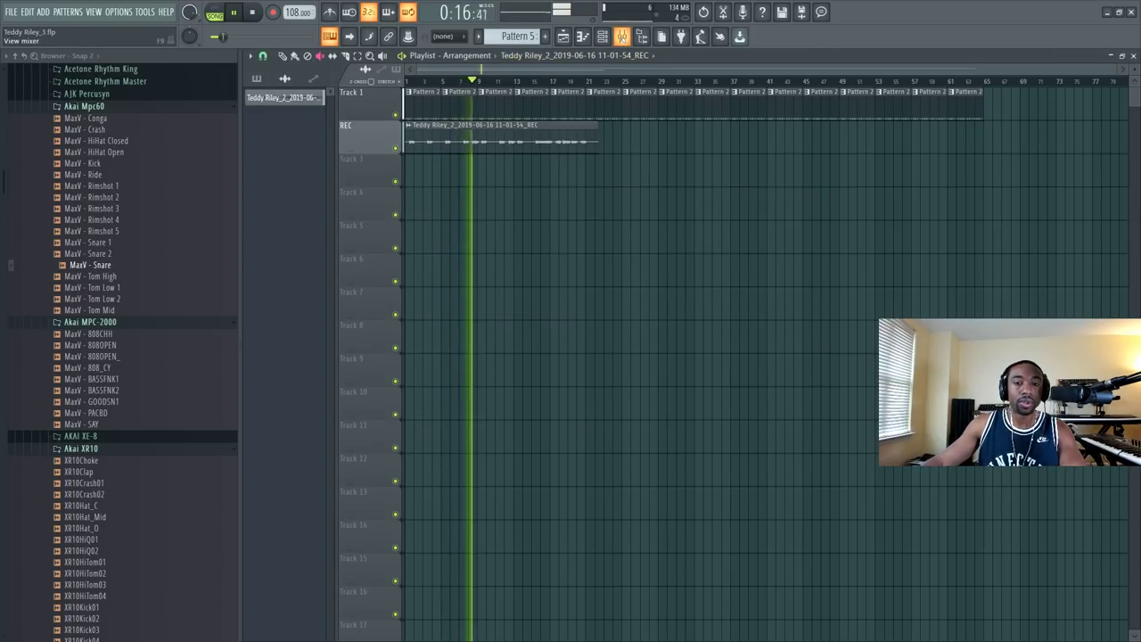
Step: Arm the Insert 123 mixer track with the LinkIn2 input for recording, and stop playback
{"action": "left_click", "coordinate": [622, 36]}
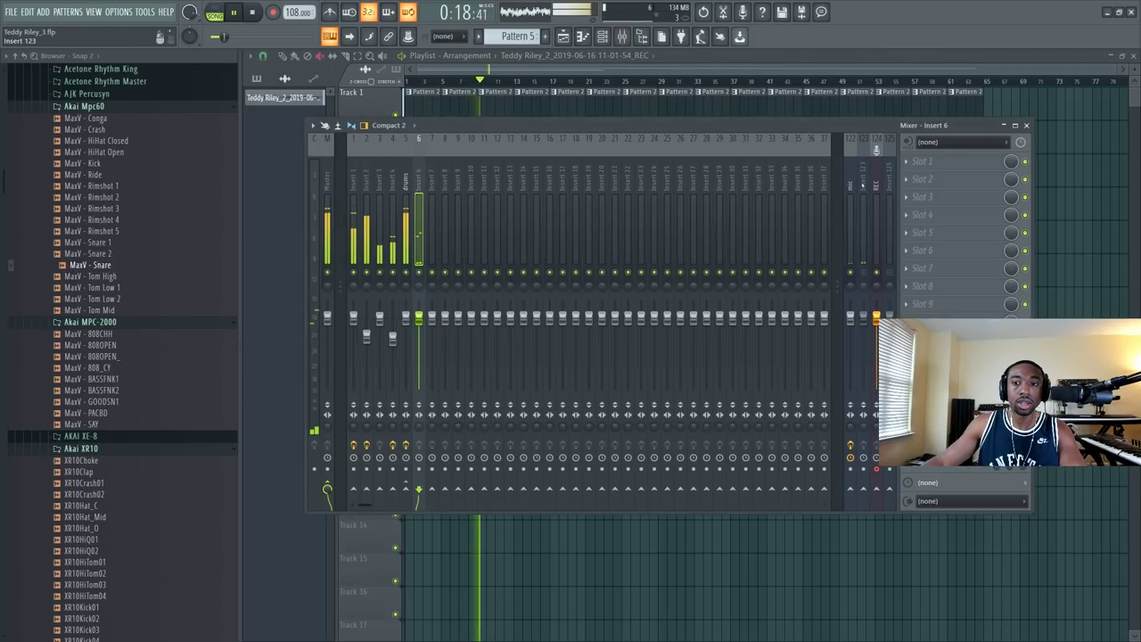
{"action": "left_click", "coordinate": [864, 214]}
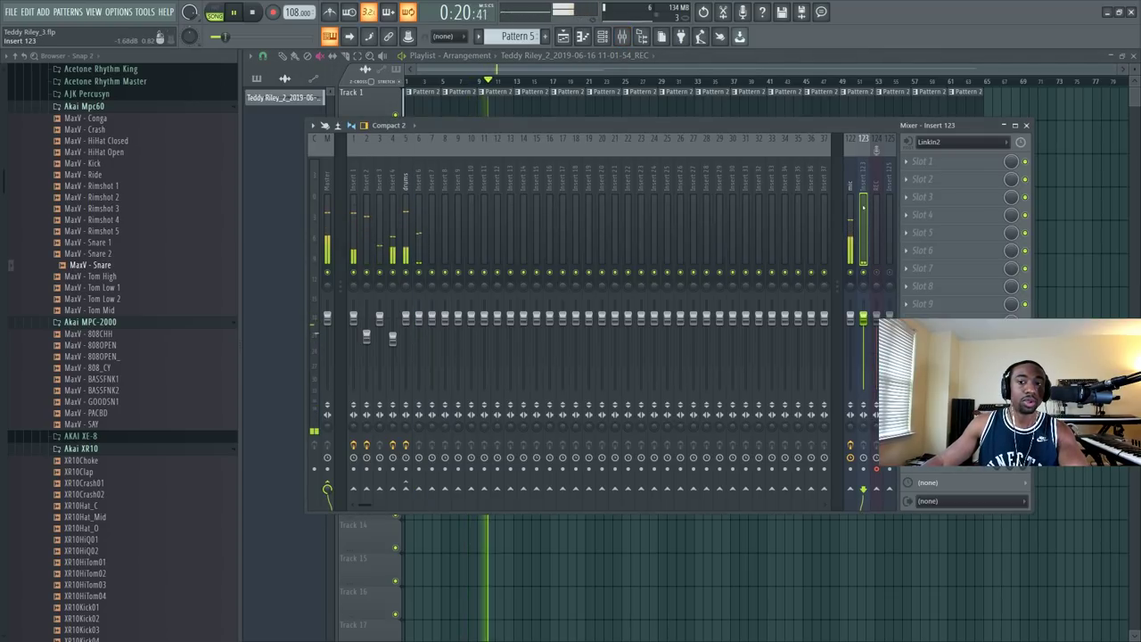
{"action": "left_click", "coordinate": [863, 468]}
{"action": "key", "text": "space"}
{"action": "key", "text": "F9"}
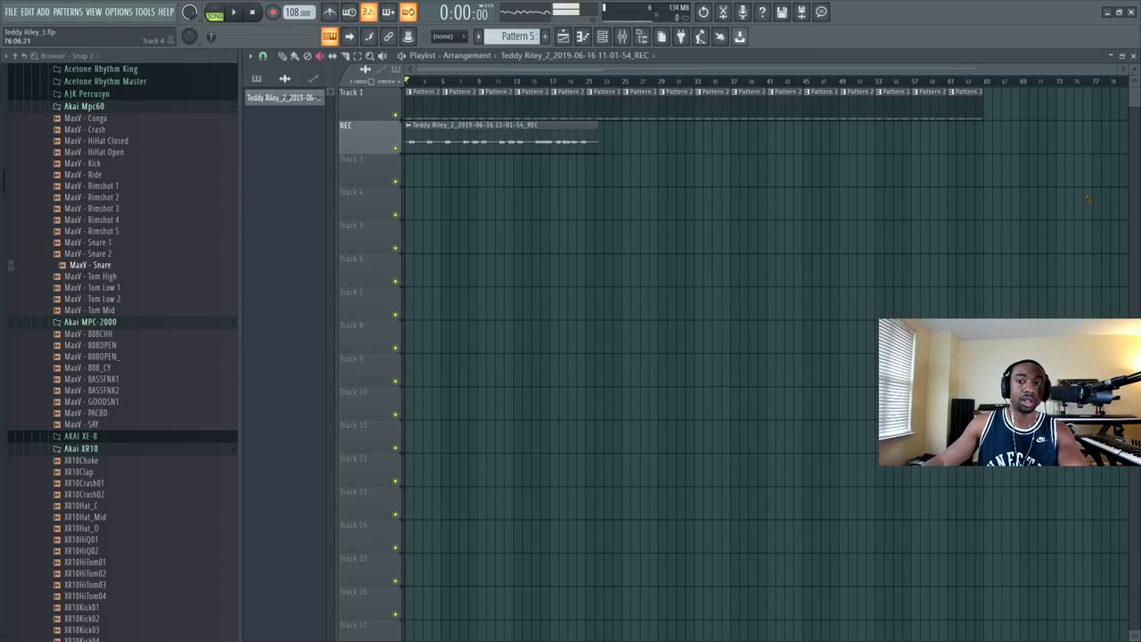
Step: Play the song from the start to rehearse the next part, and check the armed Insert 123 track in the mixer
{"action": "key", "text": "space"}
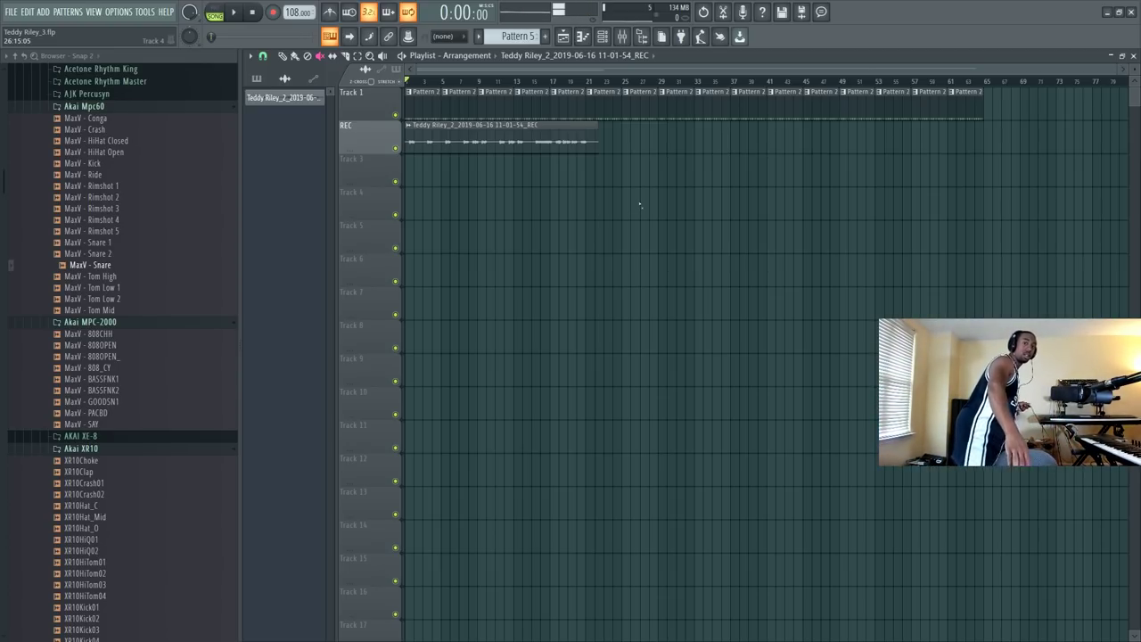
{"action": "key", "text": "space"}
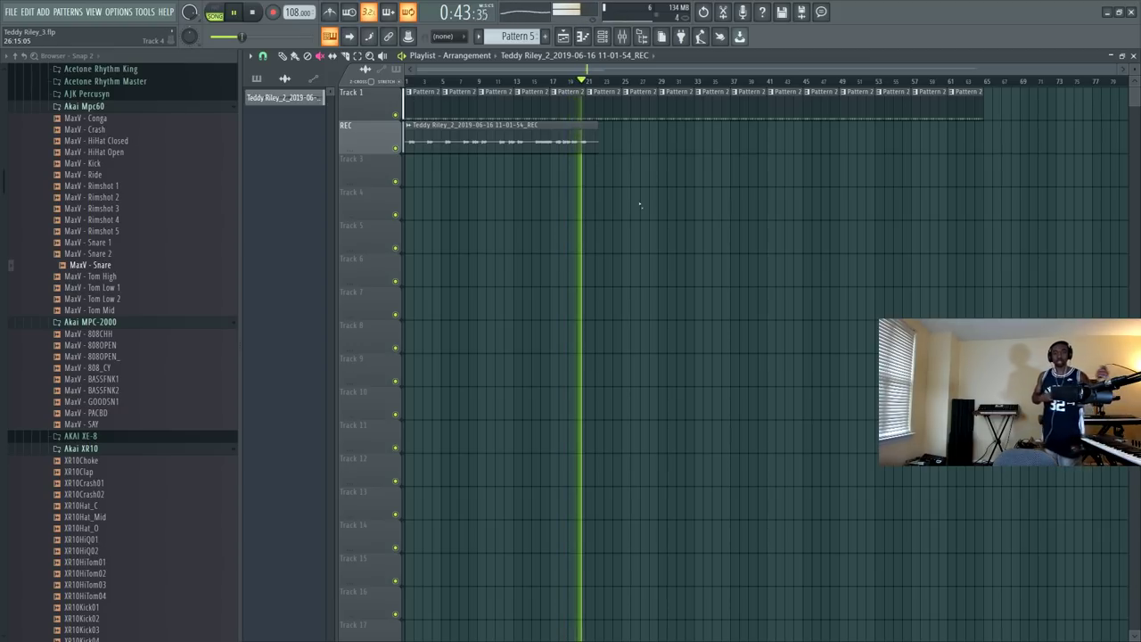
{"action": "key", "text": "space"}
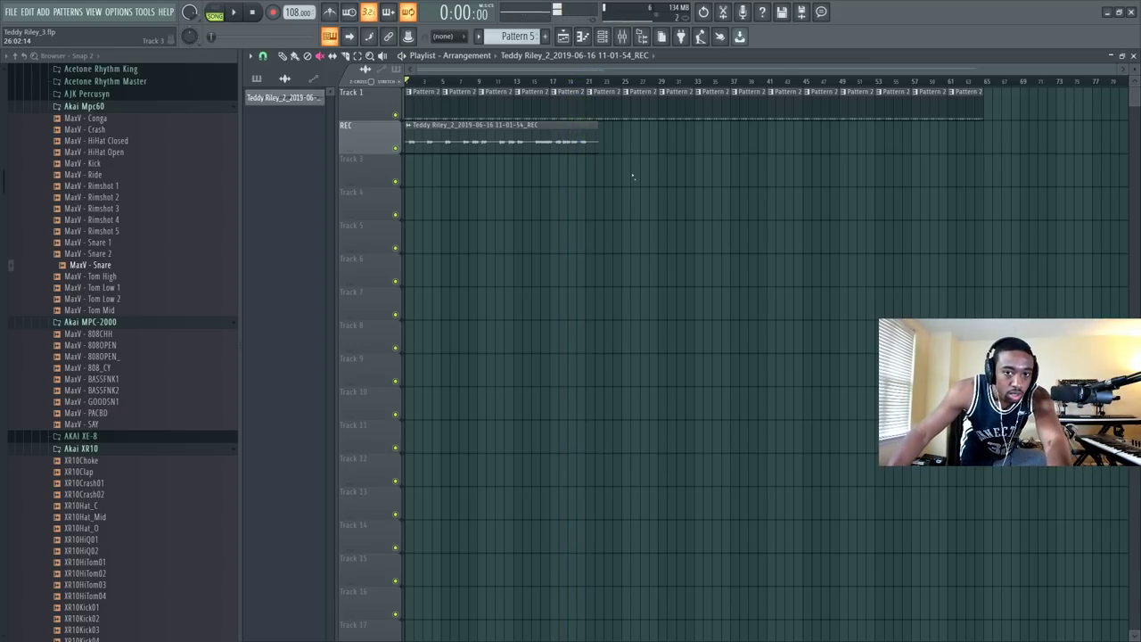
{"action": "left_click", "coordinate": [621, 35]}
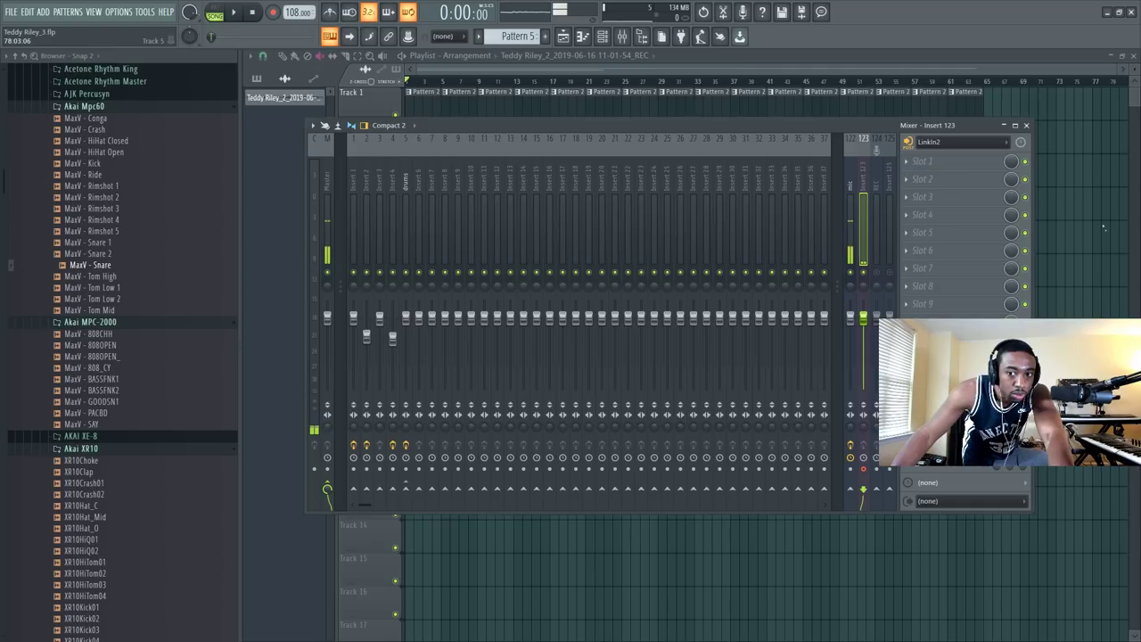
{"action": "key", "text": "F9"}
Step: Move the 11-01-54_REC audio clip on the REC playlist track so it starts at bar 5
{"action": "key", "text": "ctrl+a"}
{"action": "scroll", "coordinate": [485, 133], "scroll_direction": "up", "scroll_amount": 4}
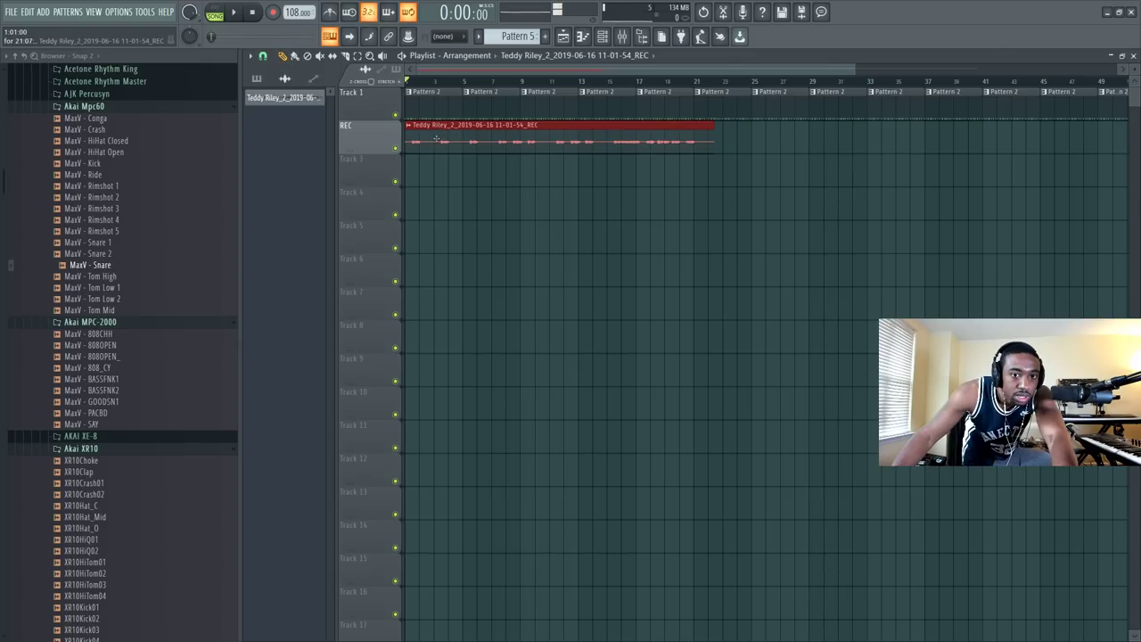
{"action": "left_click", "coordinate": [456, 89]}
{"action": "key", "text": "ctrl+d"}
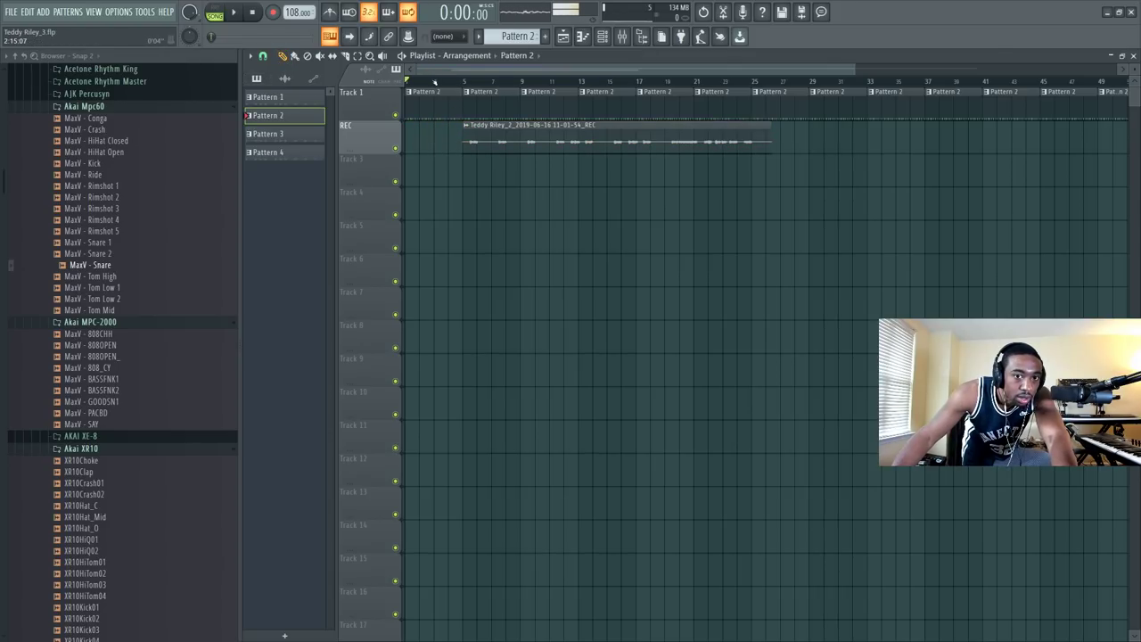
Step: Record a take from Insert 123 into the playlist as an audio clip, starting at bar 3 and stopping around bar 45
{"action": "left_click", "coordinate": [621, 36]}
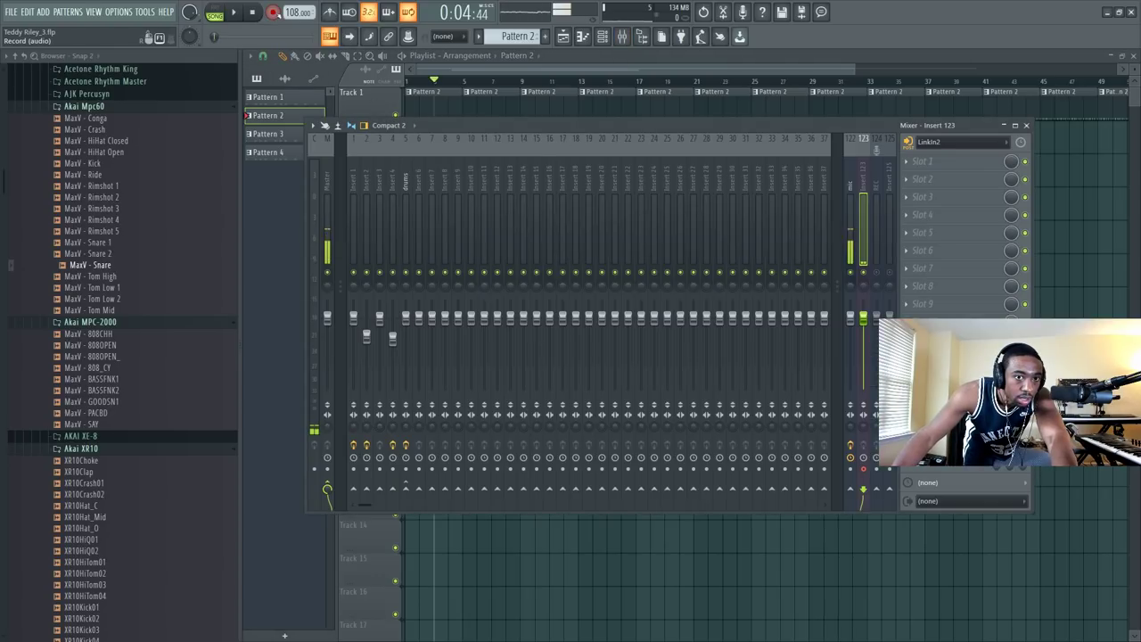
{"action": "left_click", "coordinate": [273, 12]}
{"action": "left_click", "coordinate": [638, 405]}
{"action": "key", "text": "F9"}
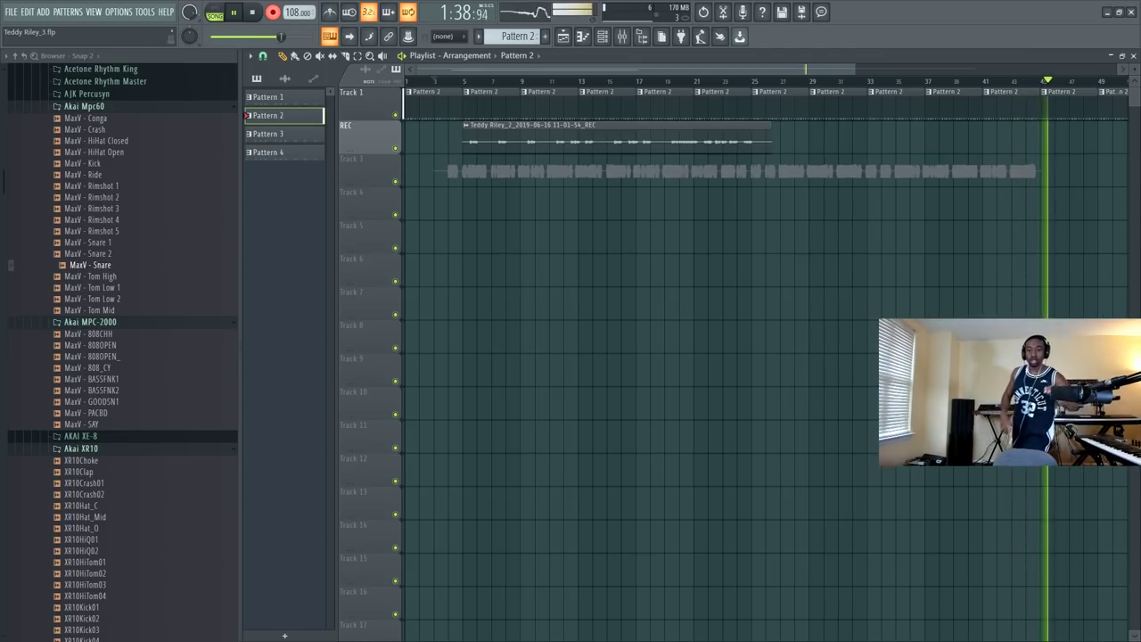
{"action": "key", "text": "space"}
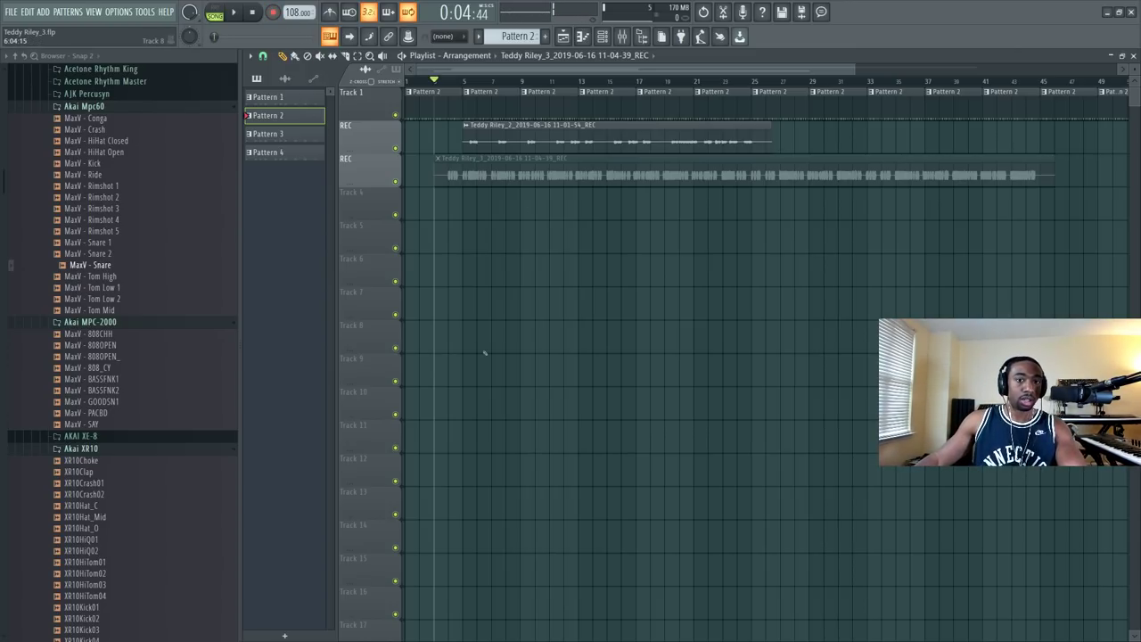
Step: Unmute the newly recorded 11-04-39_REC clip and change the playlist's snap-to-grid setting
{"action": "left_click", "coordinate": [489, 170]}
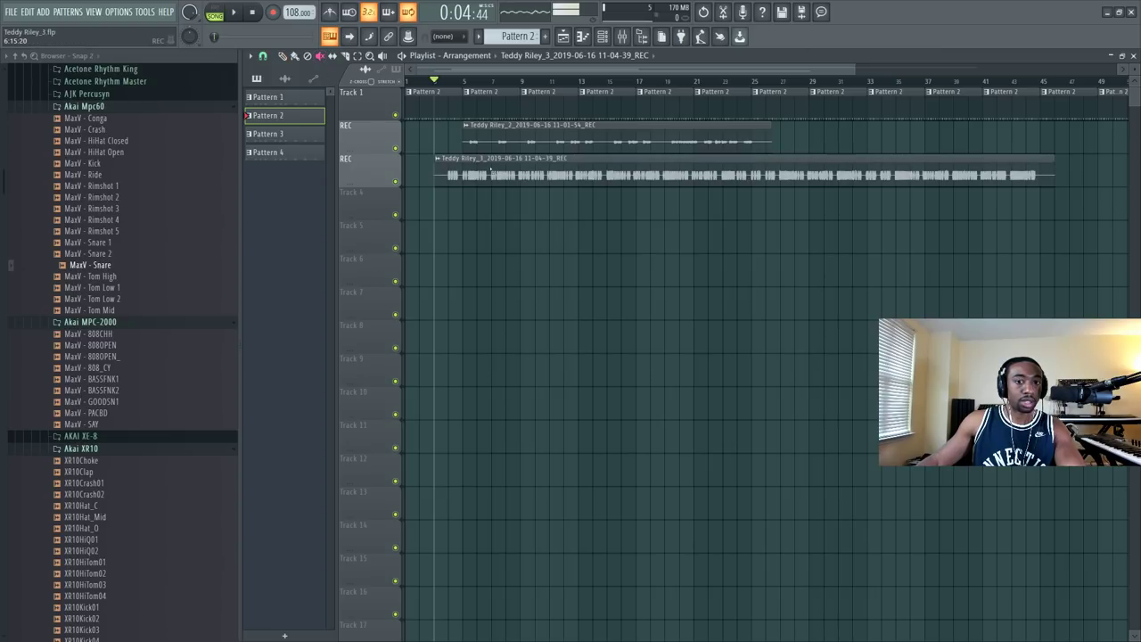
{"action": "left_click", "coordinate": [471, 87]}
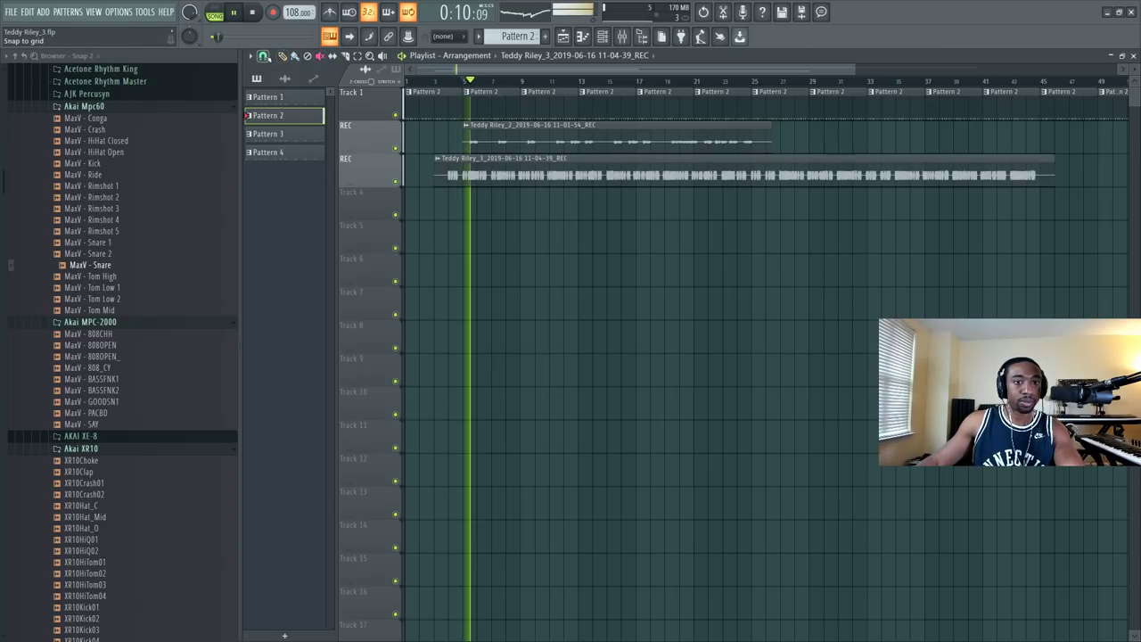
{"action": "left_click", "coordinate": [262, 57]}
{"action": "left_click", "coordinate": [299, 151]}
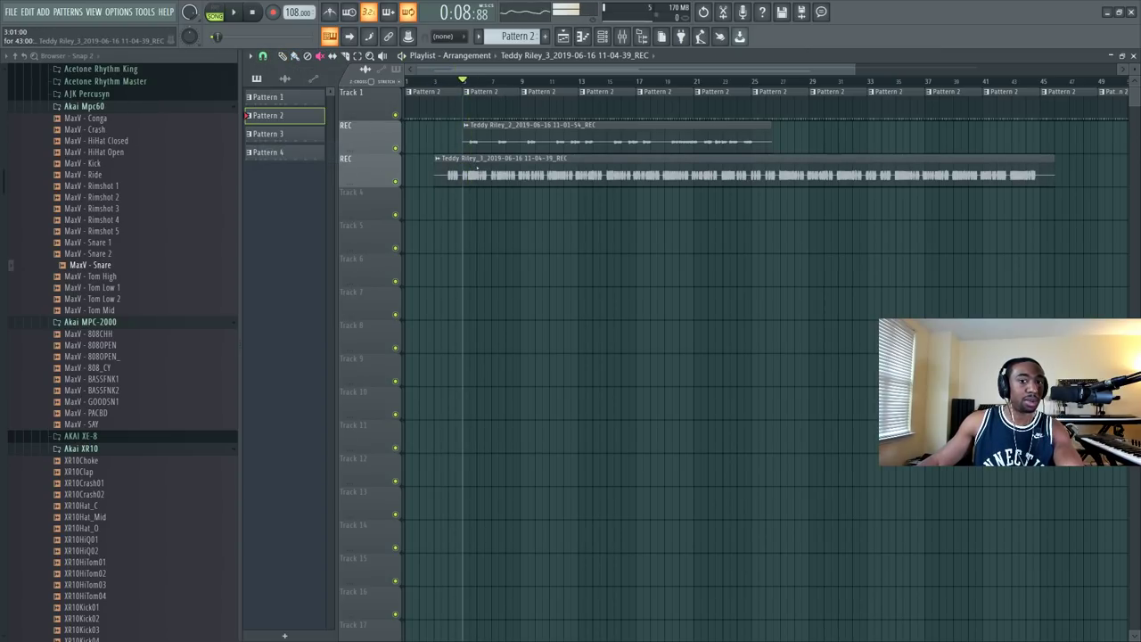
Step: Select the 11-04-39_REC clip and examine its waveform timing against the bars and the other recording
{"action": "left_click", "coordinate": [476, 166]}
{"action": "scroll", "coordinate": [473, 87], "scroll_direction": "up", "scroll_amount": 5}
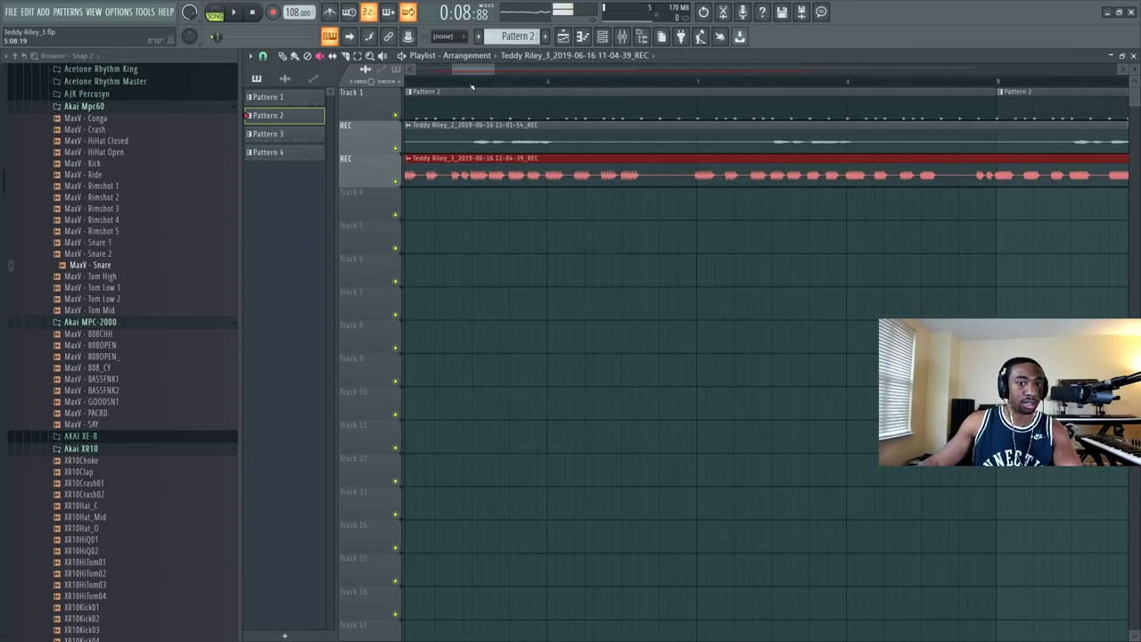
{"action": "scroll", "coordinate": [460, 82], "scroll_direction": "left", "scroll_amount": 2}
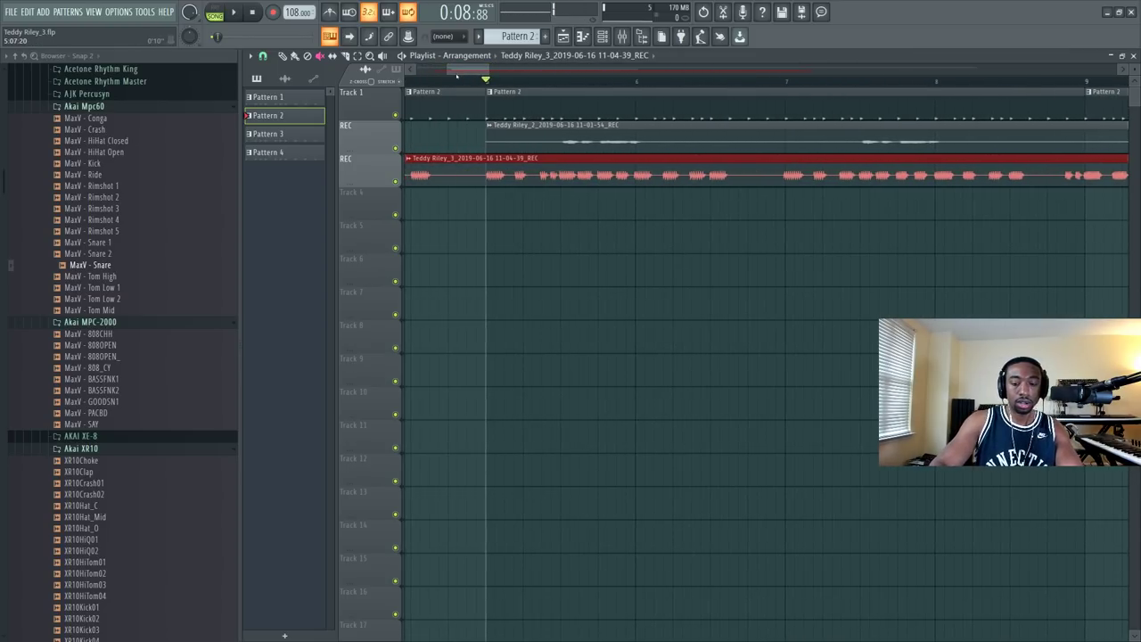
{"action": "scroll", "coordinate": [457, 78], "scroll_direction": "right", "scroll_amount": 10}
{"action": "left_click_drag", "start_coordinate": [806, 72], "coordinate": [598, 96]}
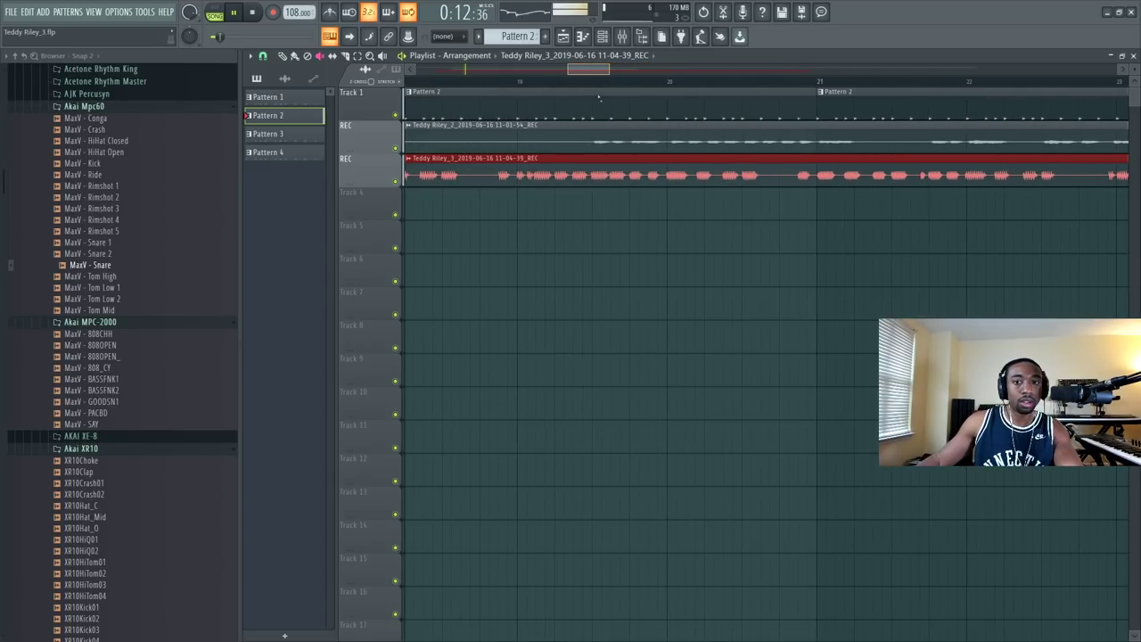
Step: Route the 11-04-39_REC channel to a mixer track in the channel rack, and stop playback
{"action": "left_click", "coordinate": [603, 37]}
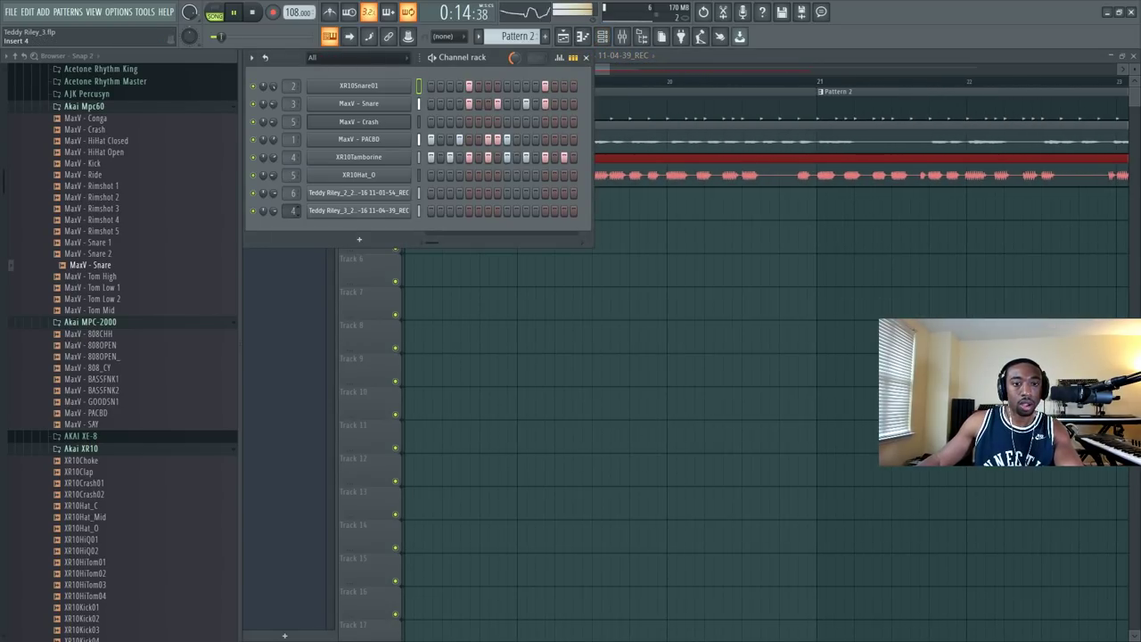
{"action": "key", "text": "space"}
{"action": "key", "text": "F6"}
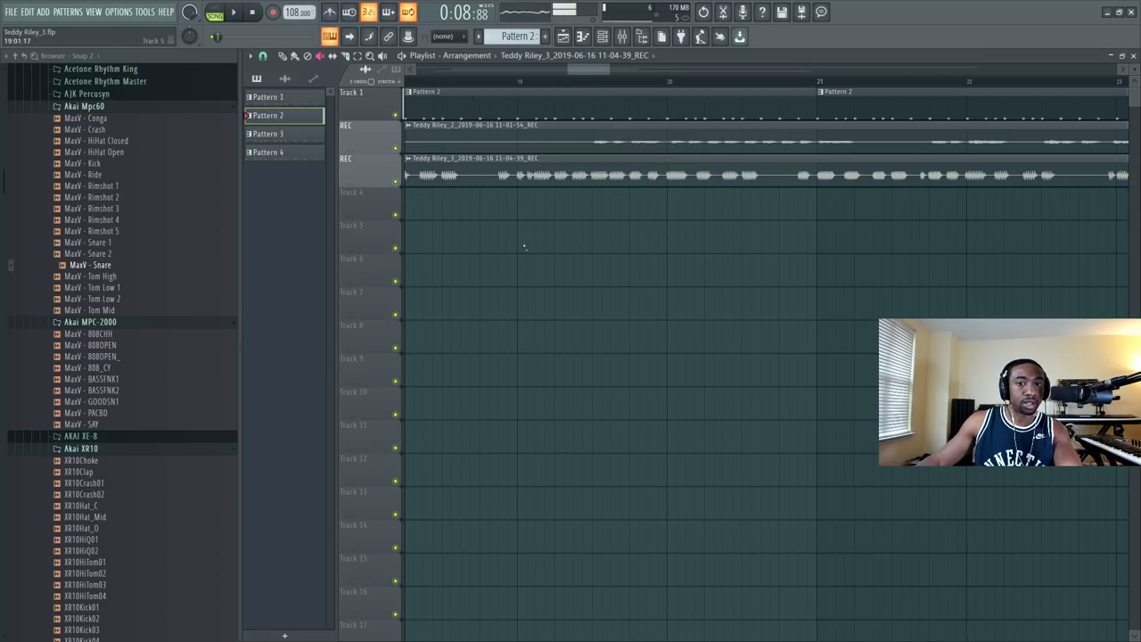
Step: Select the 11-01-54_REC clip and change the playlist's snap-to-grid setting again
{"action": "scroll", "coordinate": [503, 70], "scroll_direction": "down", "scroll_amount": 5}
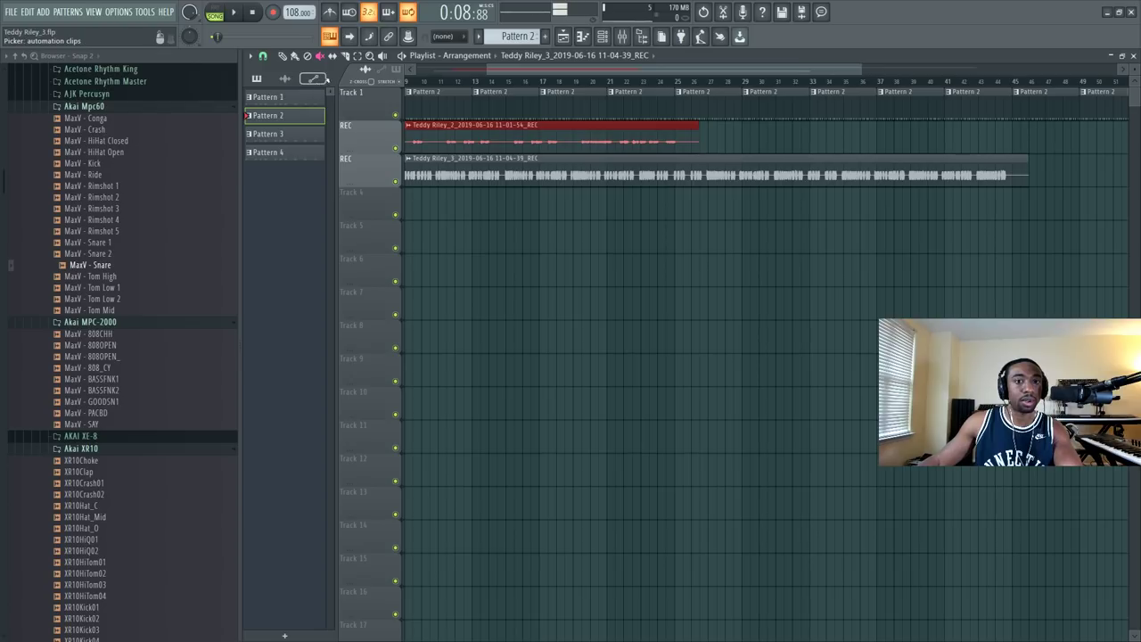
{"action": "left_click", "coordinate": [263, 56]}
{"action": "left_click", "coordinate": [311, 376]}
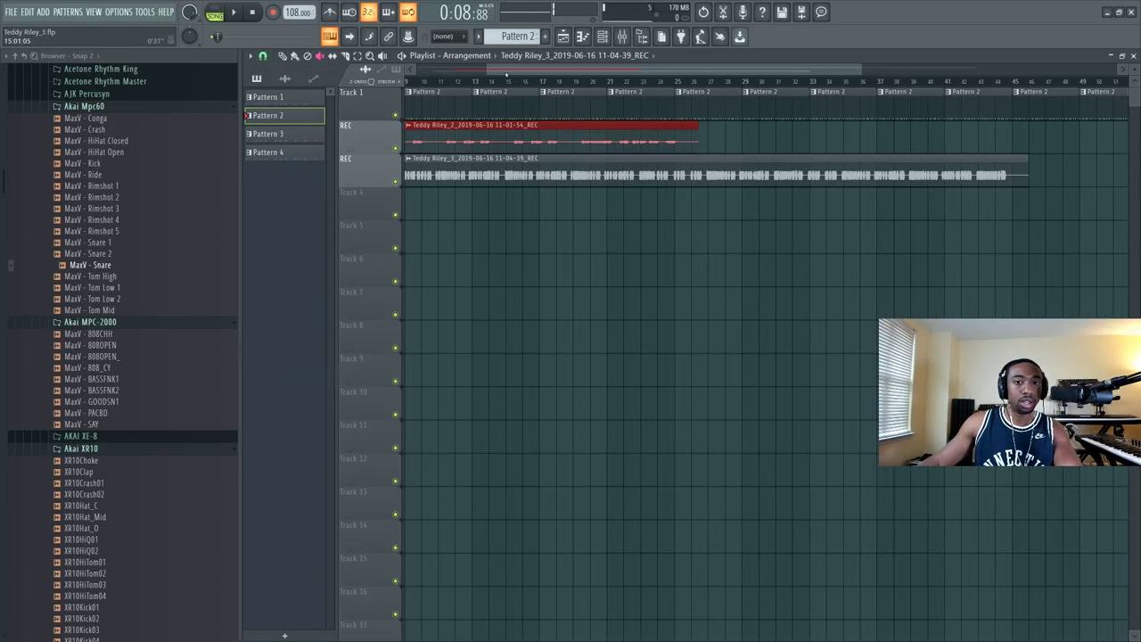
{"action": "scroll", "coordinate": [506, 75], "scroll_direction": "down", "scroll_amount": 3}
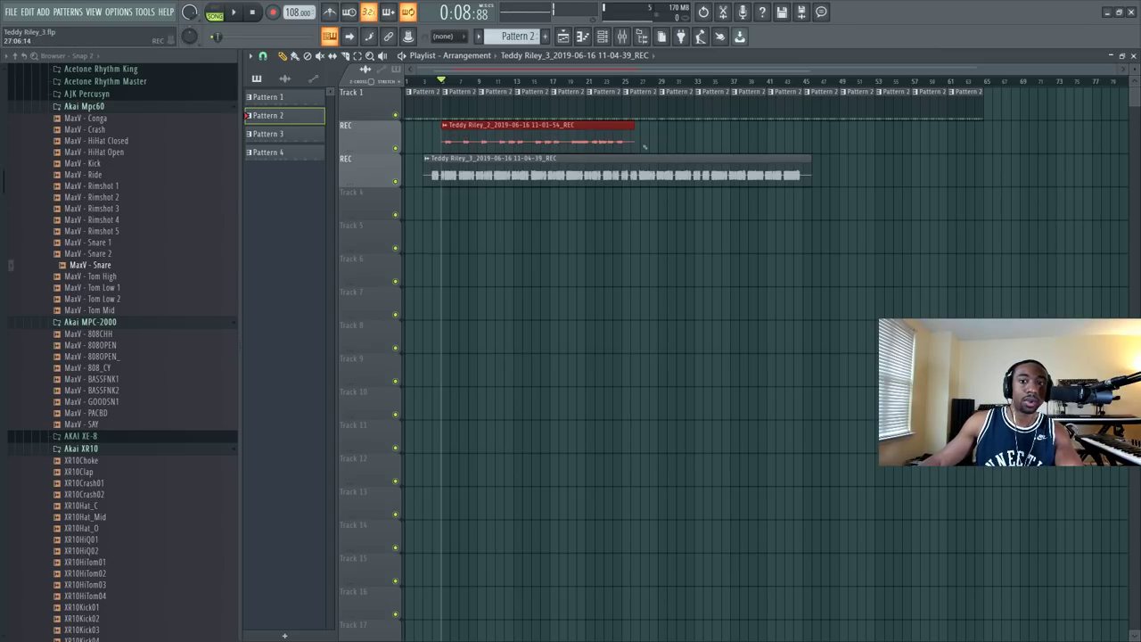
Step: Place a copy of the 11-01-54_REC clip at bar 25 on its own track and play back the transition
{"action": "left_click", "coordinate": [613, 81]}
{"action": "scroll", "coordinate": [613, 81], "scroll_direction": "up", "scroll_amount": 3}
{"action": "key", "text": "space"}
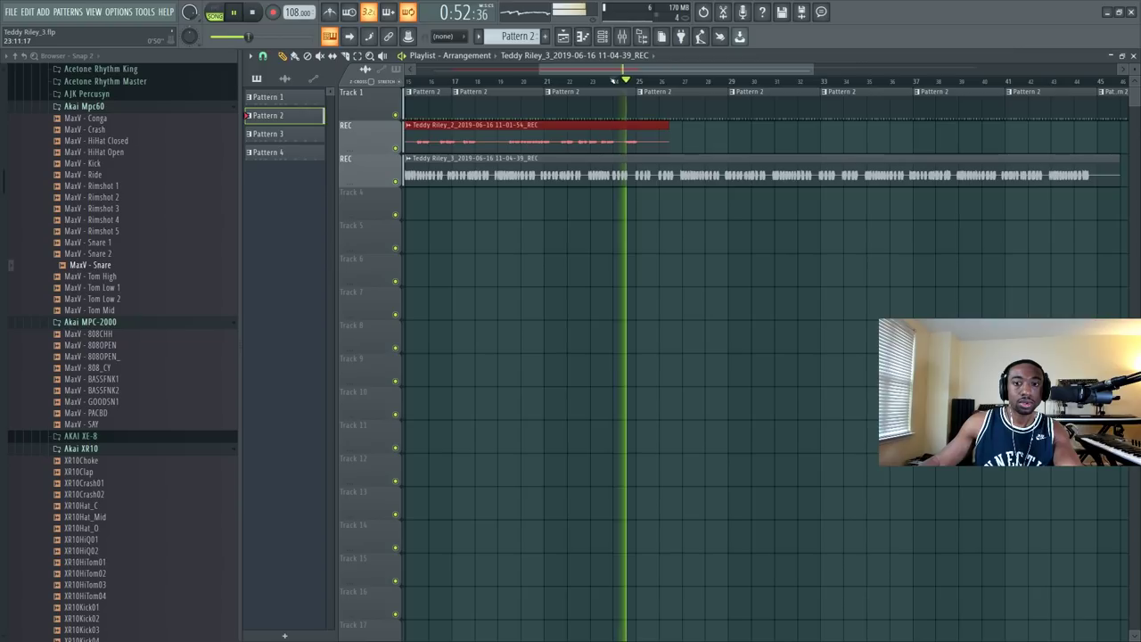
{"action": "scroll", "coordinate": [613, 81], "scroll_direction": "down", "scroll_amount": 2}
{"action": "key", "text": "space"}
{"action": "left_click_drag", "start_coordinate": [447, 141], "coordinate": [662, 141]}
{"action": "key", "text": "space"}
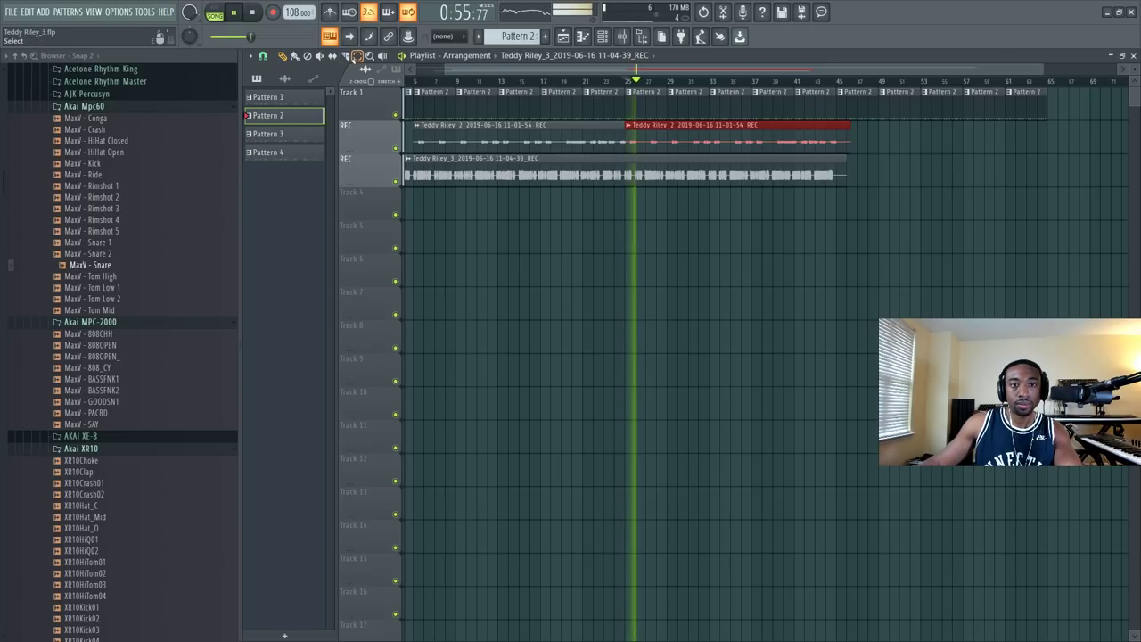
Step: Select the 11-04-39_REC clip, stop playback, and set the playlist's snap to Cell
{"action": "left_click", "coordinate": [508, 177]}
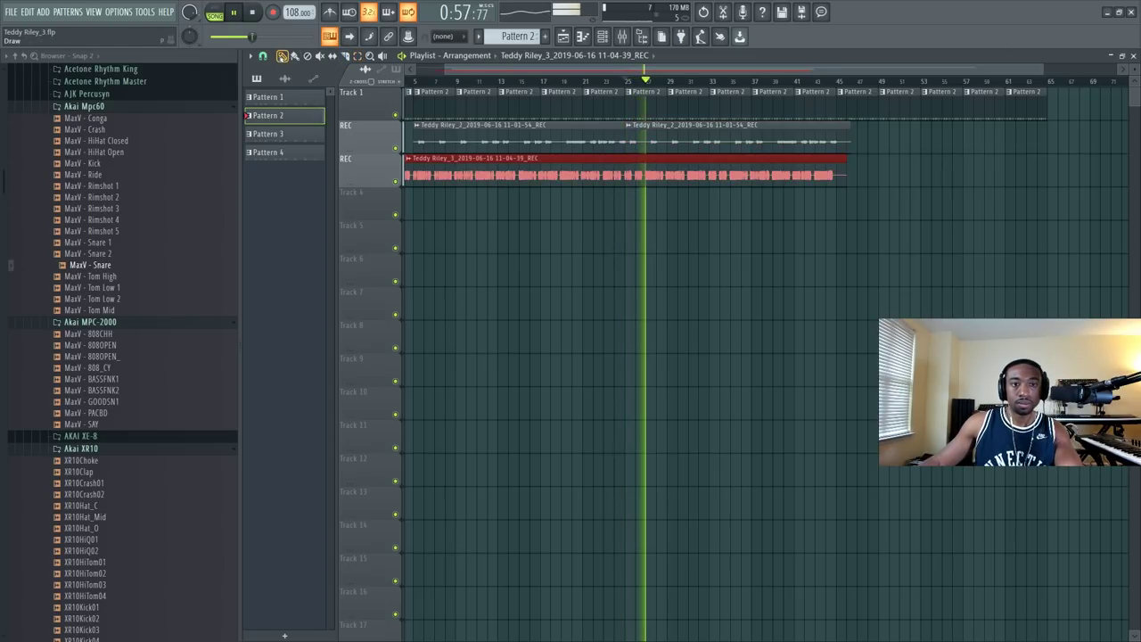
{"action": "scroll", "coordinate": [435, 81], "scroll_direction": "up", "scroll_amount": 4}
{"action": "key", "text": "space"}
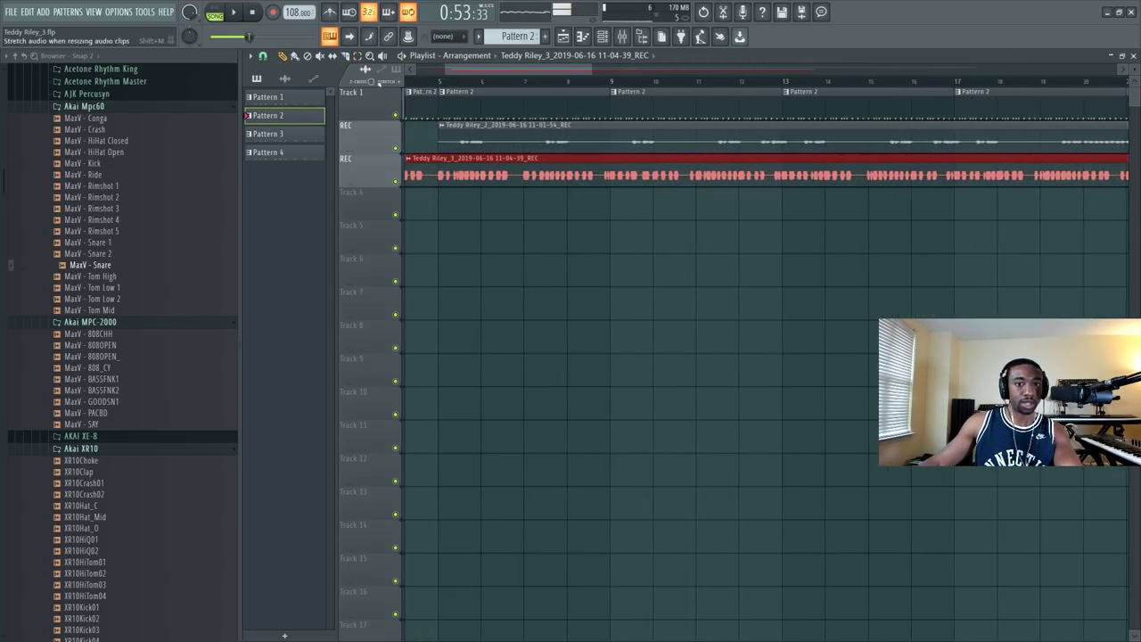
{"action": "left_click", "coordinate": [263, 56]}
{"action": "left_click", "coordinate": [312, 169]}
{"action": "left_click", "coordinate": [263, 57]}
{"action": "left_click", "coordinate": [285, 125]}
{"action": "scroll", "coordinate": [539, 78], "scroll_direction": "up", "scroll_amount": 2}
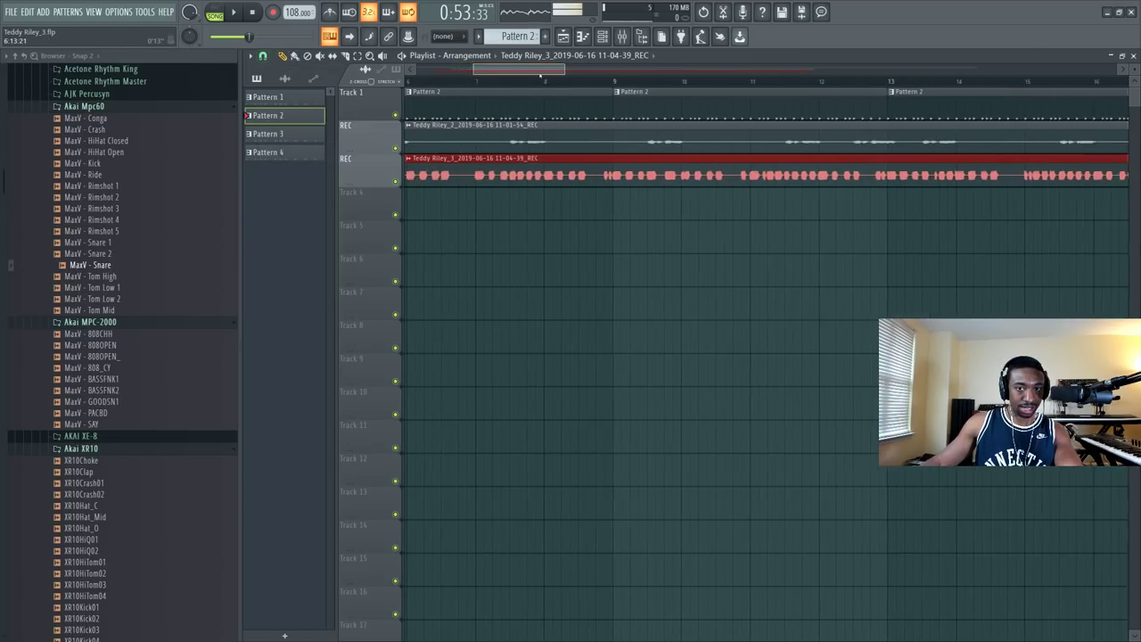
Step: Save the project and slice the 11-04-39_REC clip at bar 25 during playback
{"action": "scroll", "coordinate": [767, 357], "scroll_direction": "right", "scroll_amount": 10}
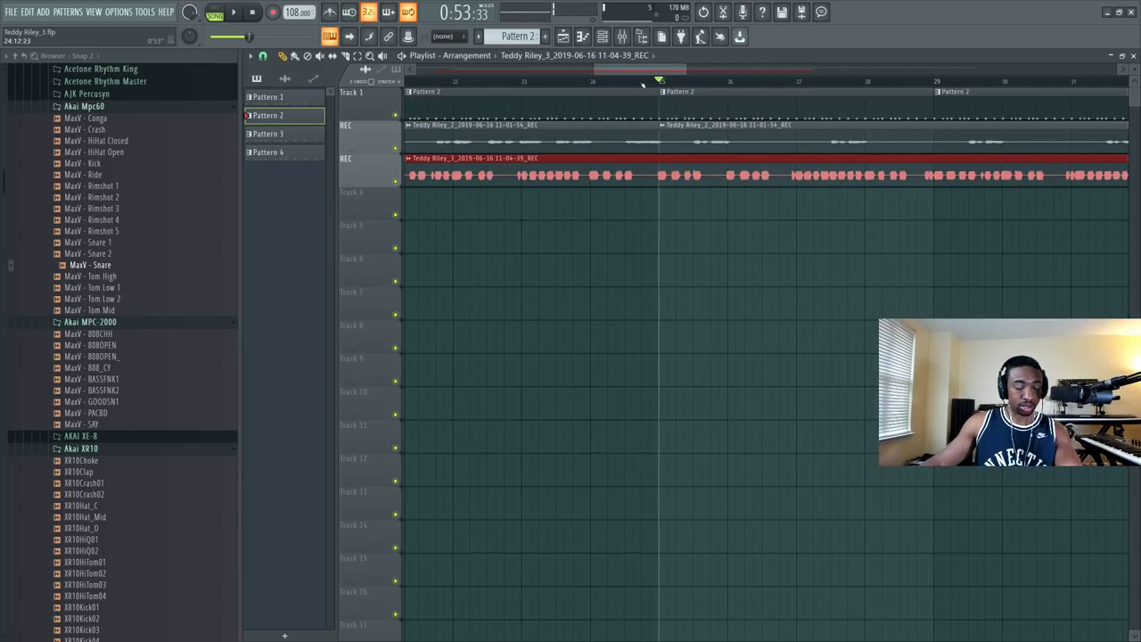
{"action": "scroll", "coordinate": [644, 84], "scroll_direction": "right", "scroll_amount": 10}
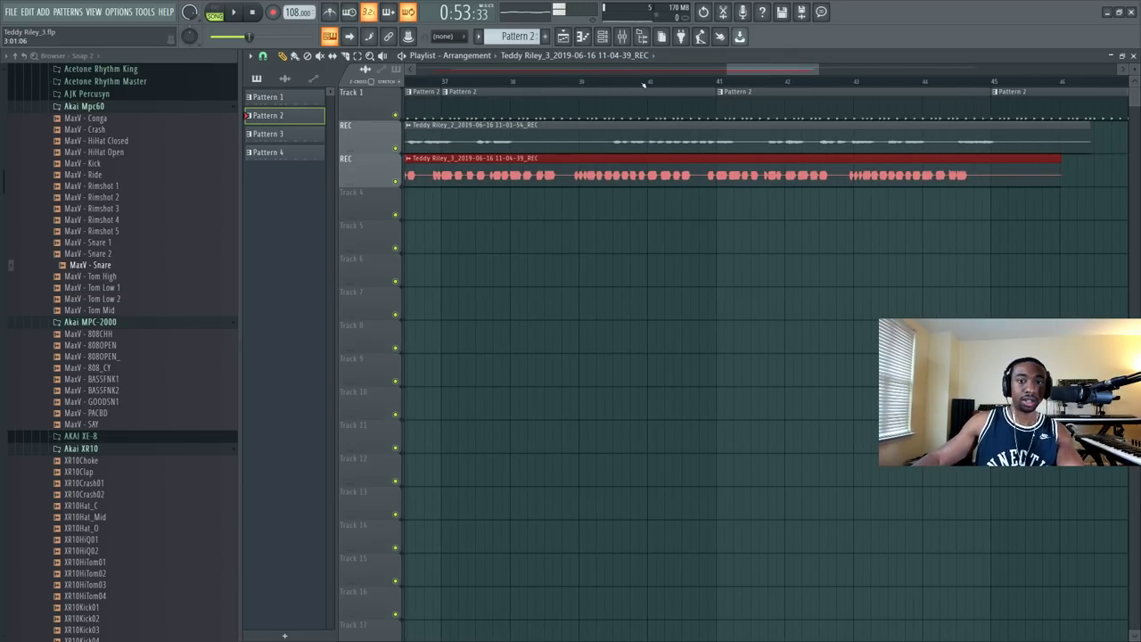
{"action": "left_click_drag", "start_coordinate": [768, 75], "coordinate": [629, 84]}
{"action": "key", "text": "ctrl+s"}
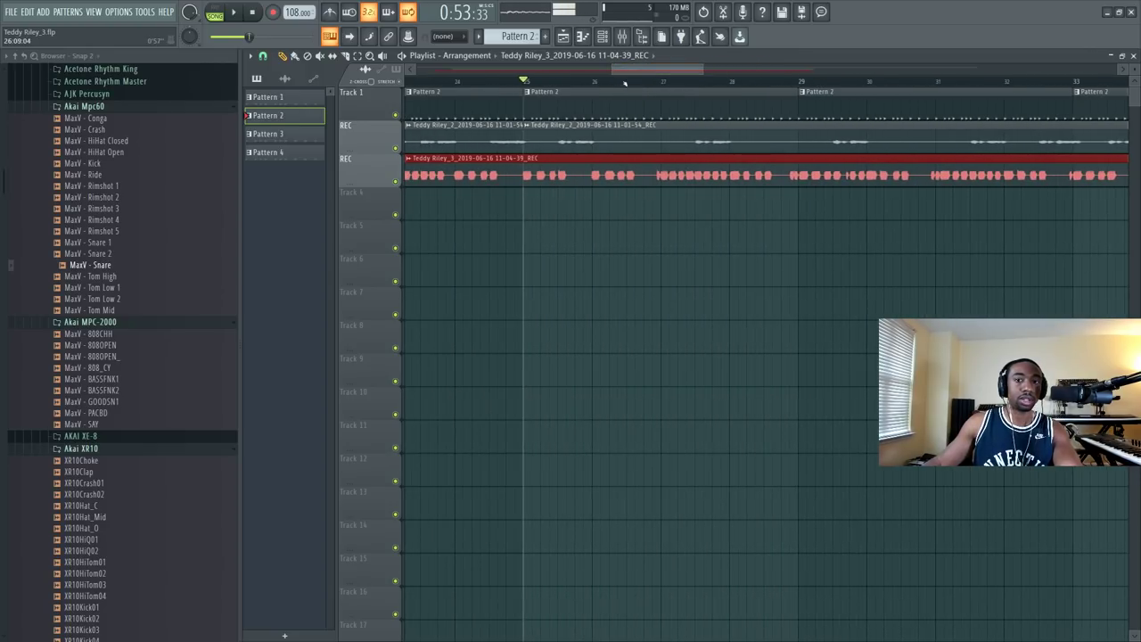
{"action": "key", "text": "space"}
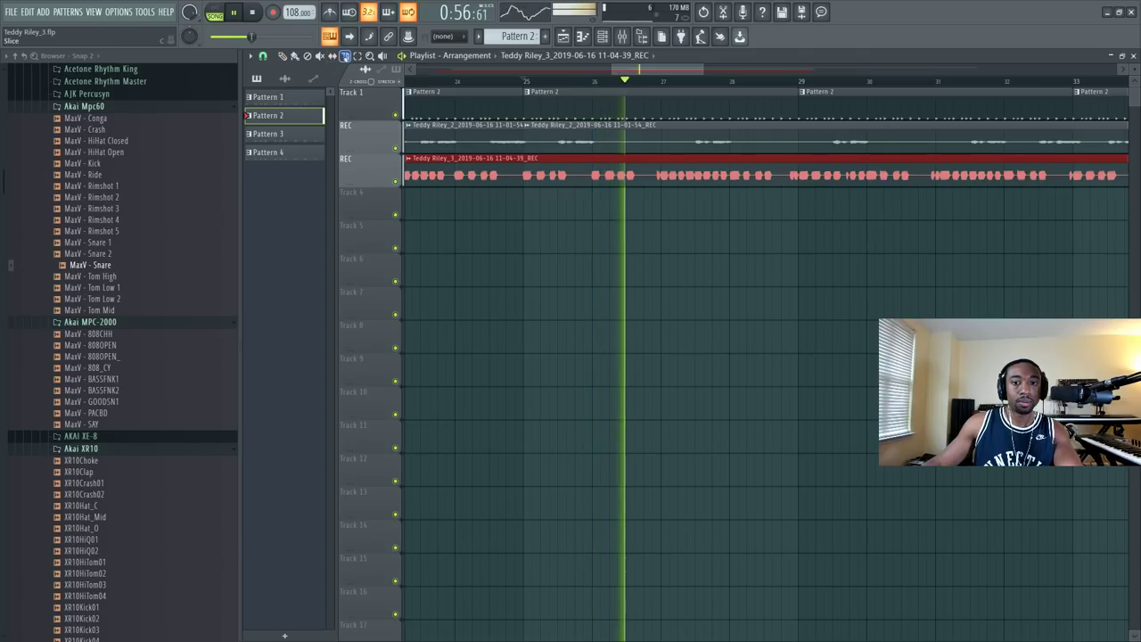
{"action": "left_click", "coordinate": [525, 174]}
{"action": "scroll", "coordinate": [519, 90], "scroll_direction": "down", "scroll_amount": 3}
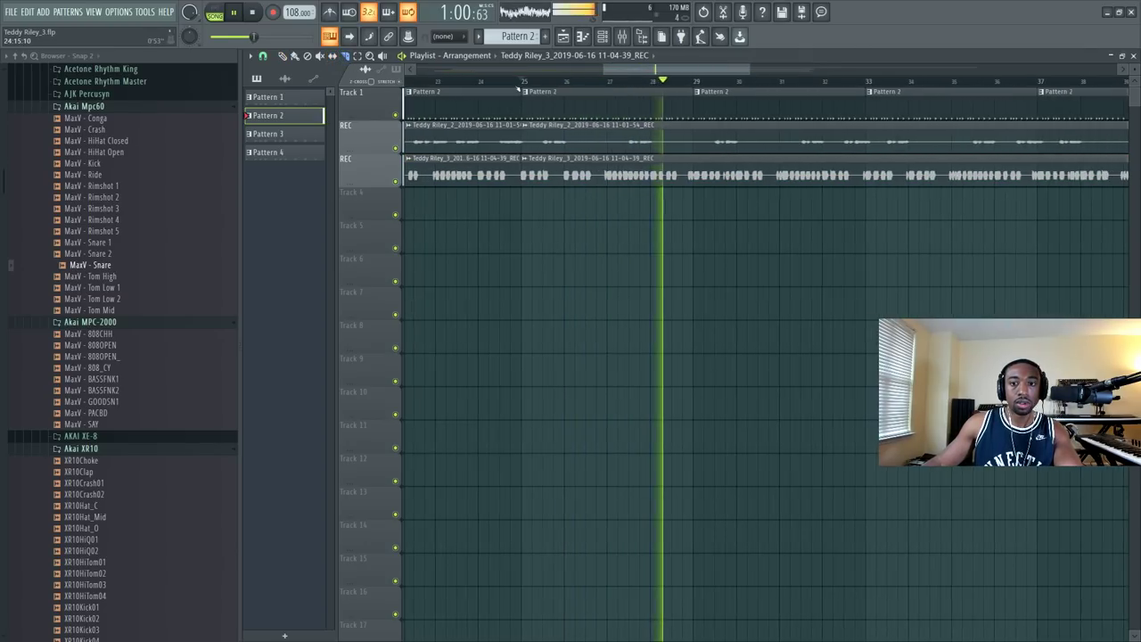
{"action": "scroll", "coordinate": [520, 90], "scroll_direction": "down", "scroll_amount": 2}
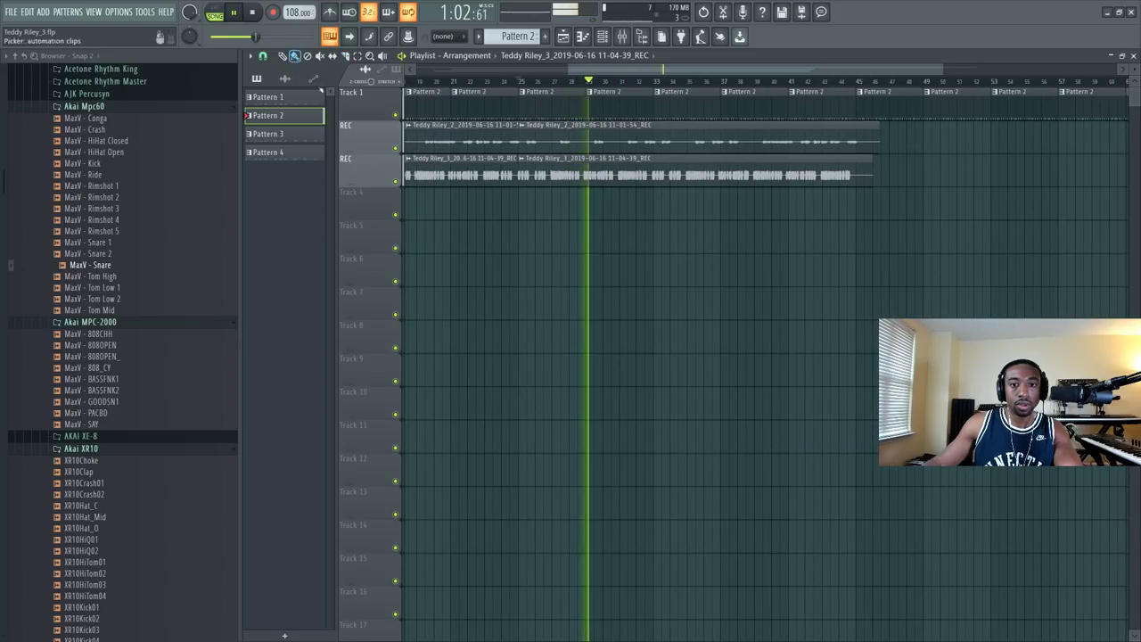
Step: Check the recordings' channels in the channel rack, and delete the section of the 11-04-39_REC clip before bar 25
{"action": "key", "text": "F6"}
{"action": "key", "text": "space"}
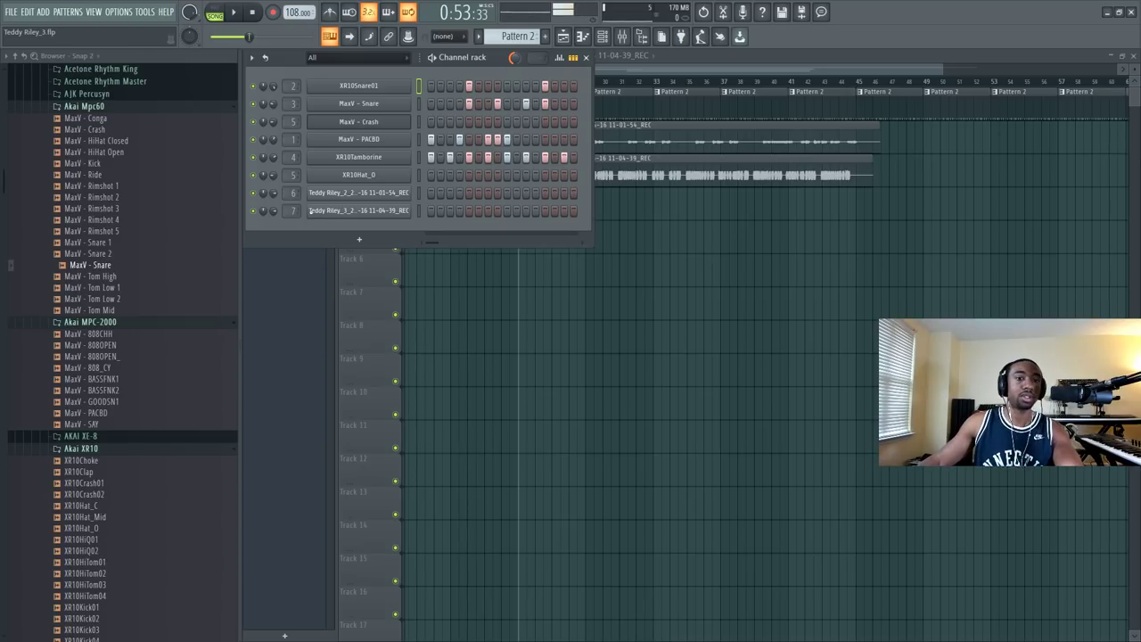
{"action": "key", "text": "space"}
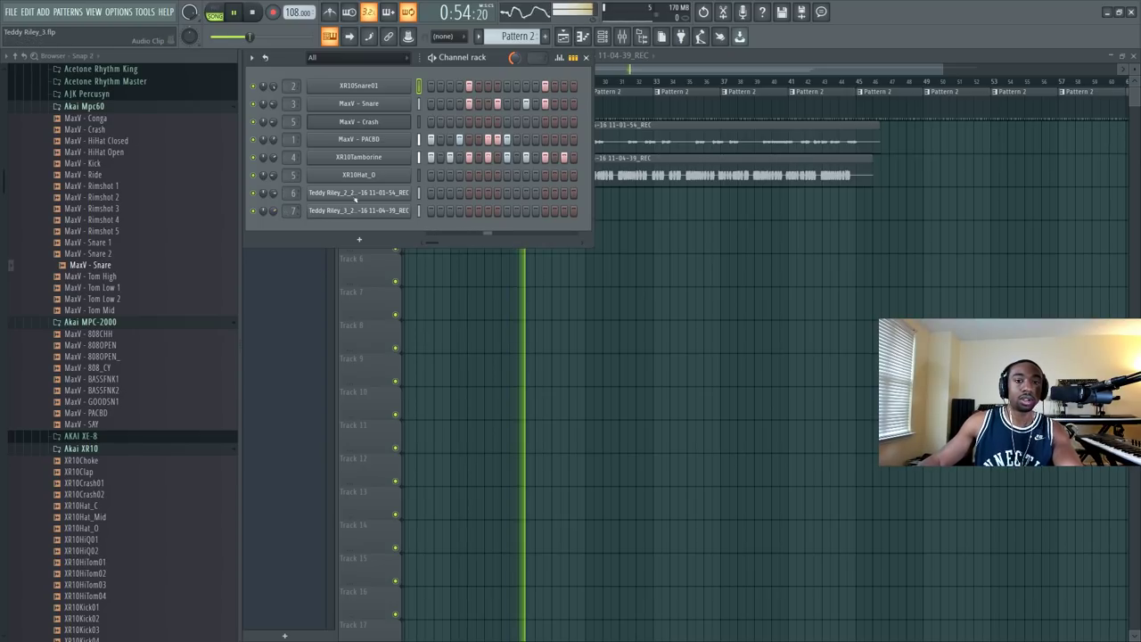
{"action": "key", "text": "F6"}
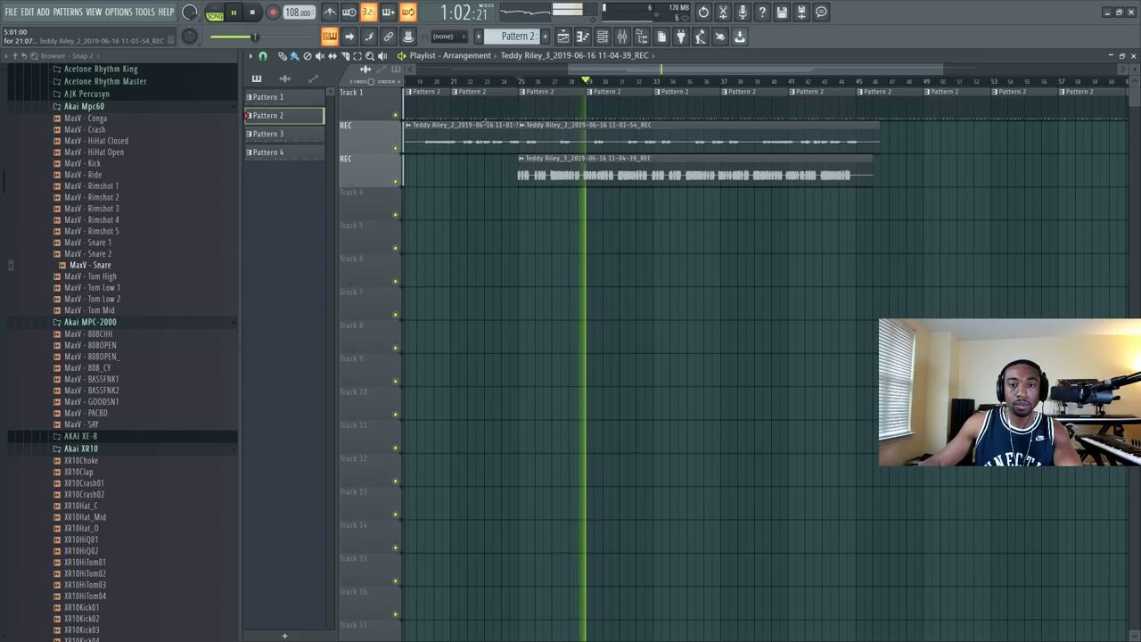
{"action": "scroll", "coordinate": [511, 82], "scroll_direction": "down", "scroll_amount": 3}
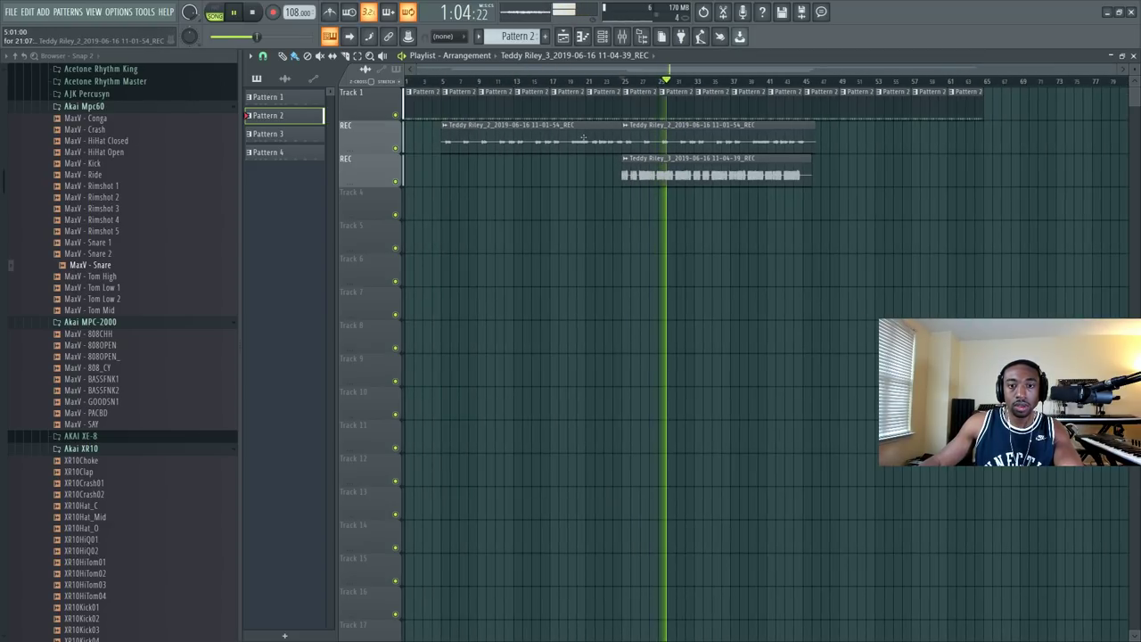
Step: Select the remaining 11-04-39_REC clip and set the playlist's snap to Bar while listening to its phrases
{"action": "left_click", "coordinate": [634, 165]}
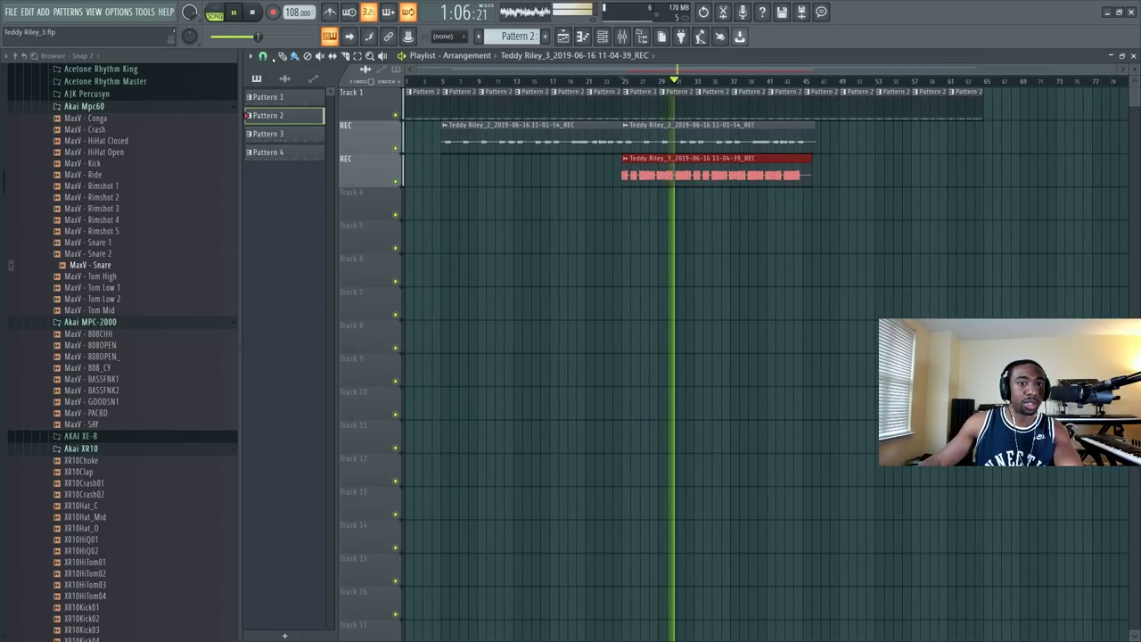
{"action": "left_click", "coordinate": [264, 55]}
{"action": "left_click", "coordinate": [290, 374]}
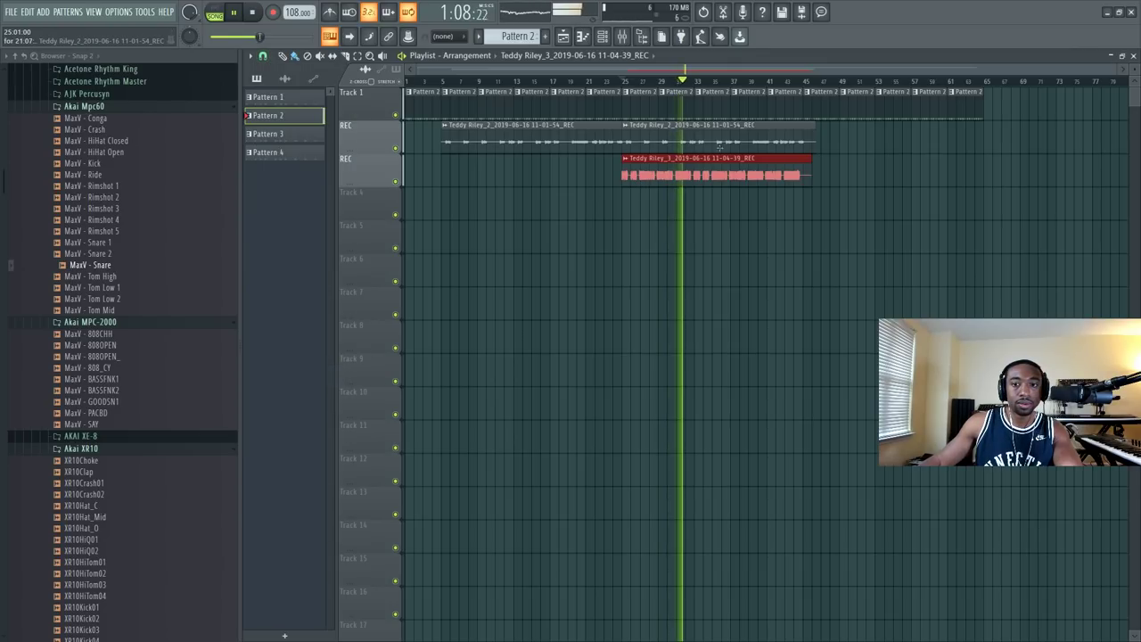
{"action": "scroll", "coordinate": [727, 85], "scroll_direction": "up", "scroll_amount": 6}
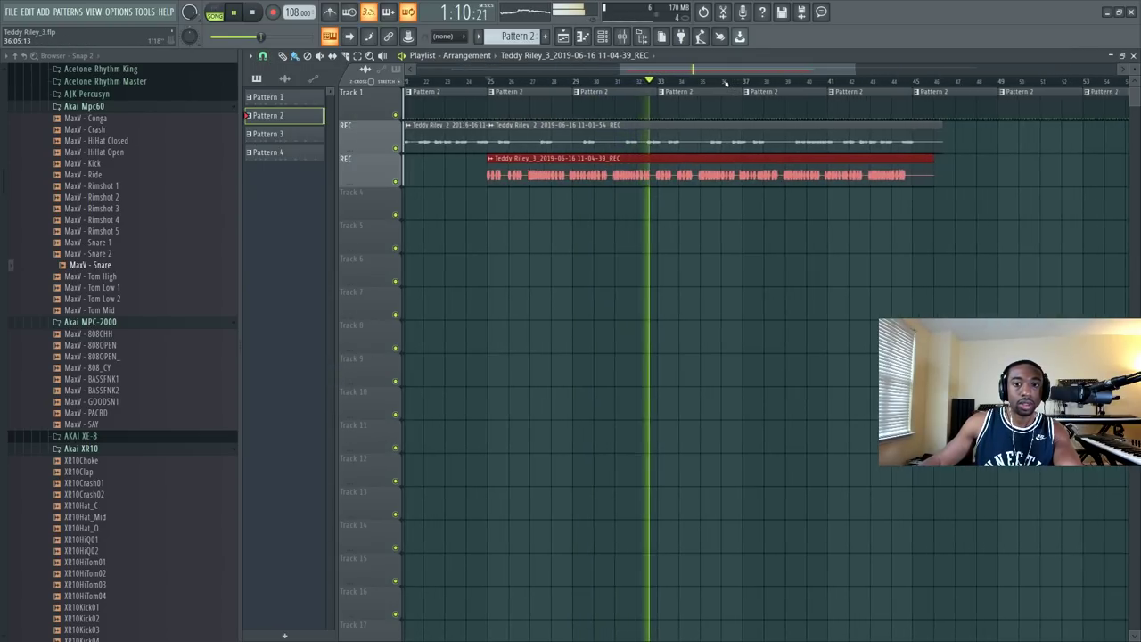
{"action": "scroll", "coordinate": [564, 92], "scroll_direction": "down", "scroll_amount": 2}
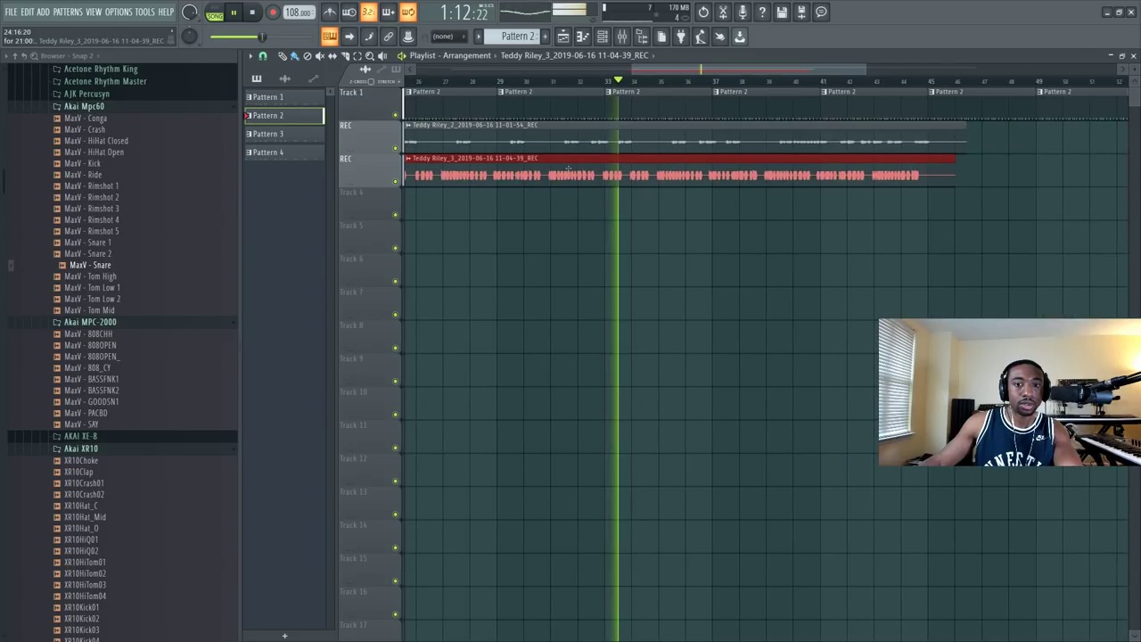
{"action": "scroll", "coordinate": [564, 91], "scroll_direction": "down", "scroll_amount": 1}
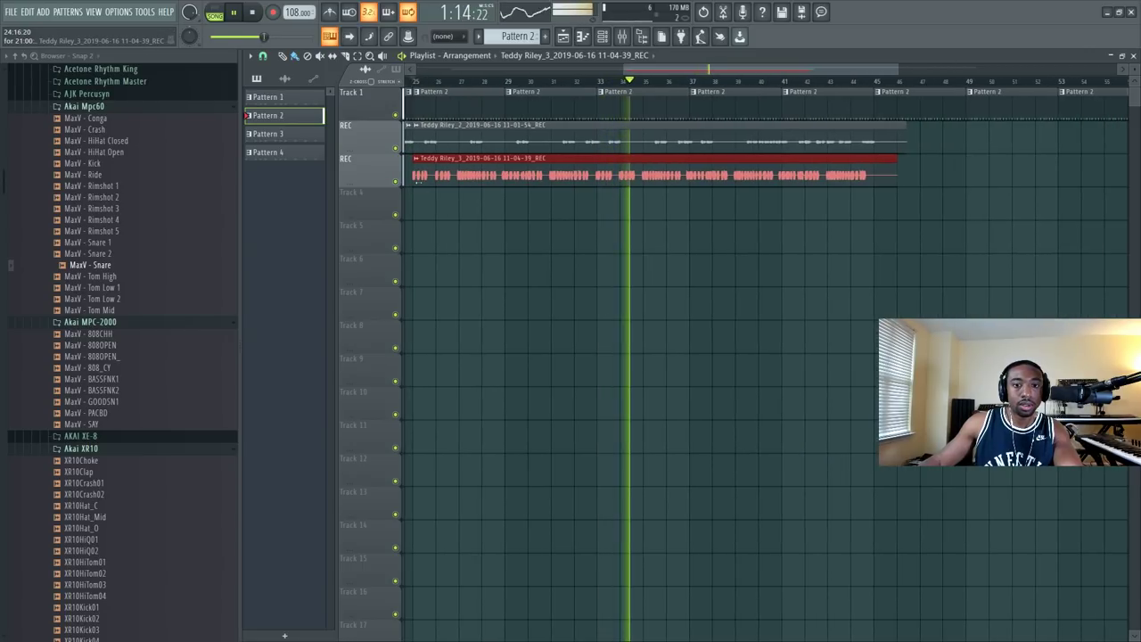
Step: Replay from bar 25, trim the start of the 11-04-39_REC clip to bar 32, and save the project
{"action": "key", "text": "ctrl+z"}
{"action": "key", "text": "space"}
{"action": "left_click_drag", "start_coordinate": [634, 70], "coordinate": [621, 69]}
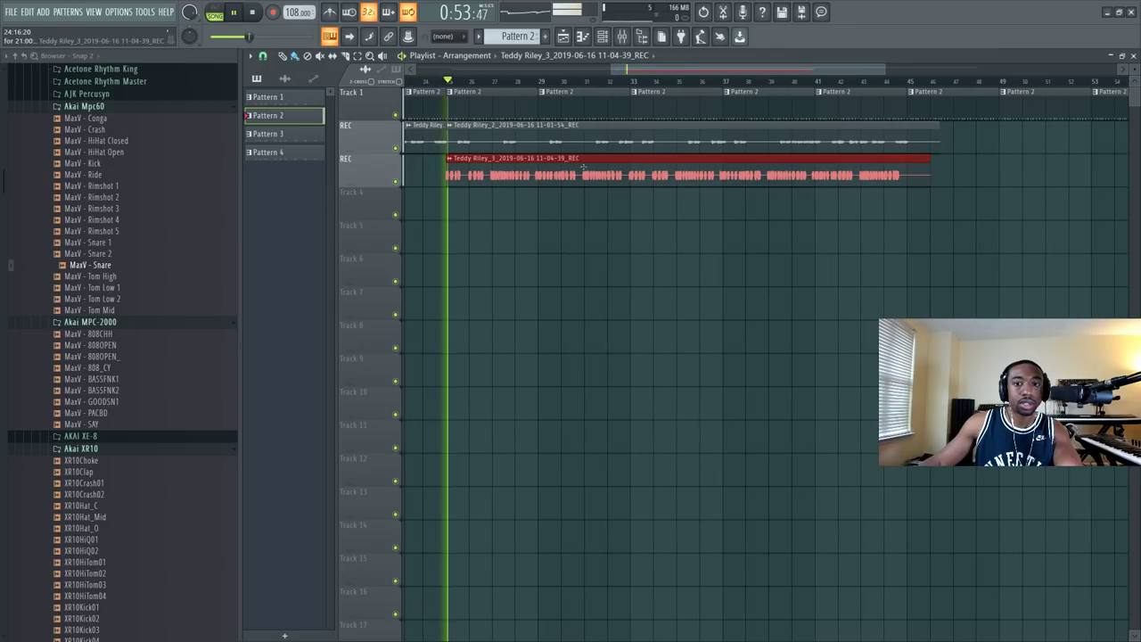
{"action": "key", "text": "space"}
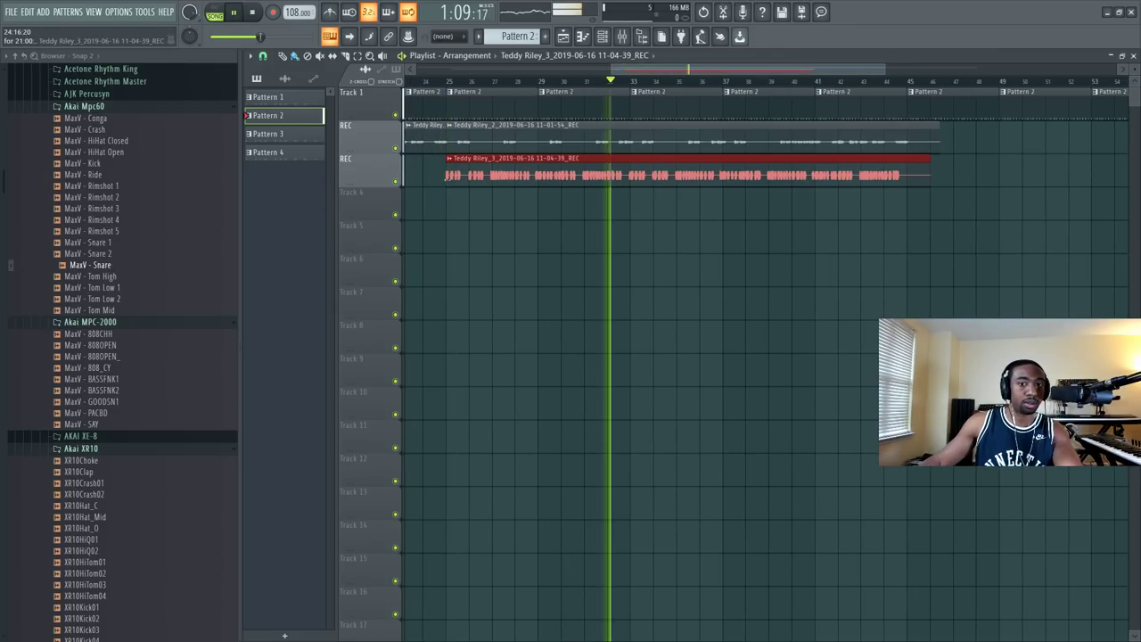
{"action": "left_click_drag", "start_coordinate": [447, 169], "coordinate": [606, 198]}
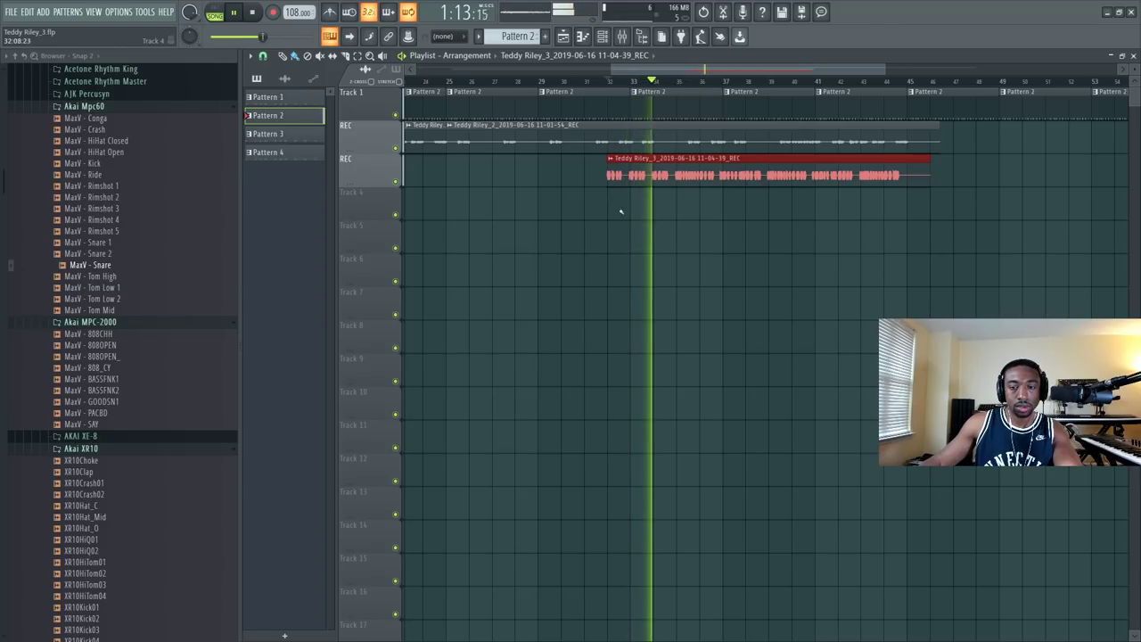
{"action": "left_click", "coordinate": [762, 242]}
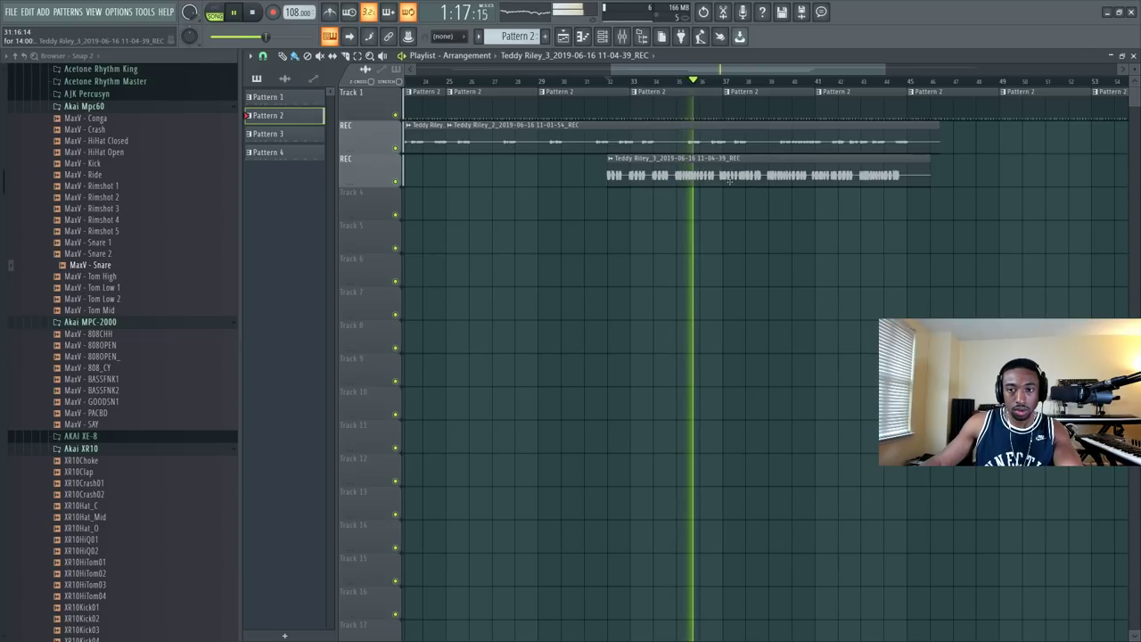
{"action": "left_click", "coordinate": [757, 177]}
{"action": "scroll", "coordinate": [664, 81], "scroll_direction": "down", "scroll_amount": 2}
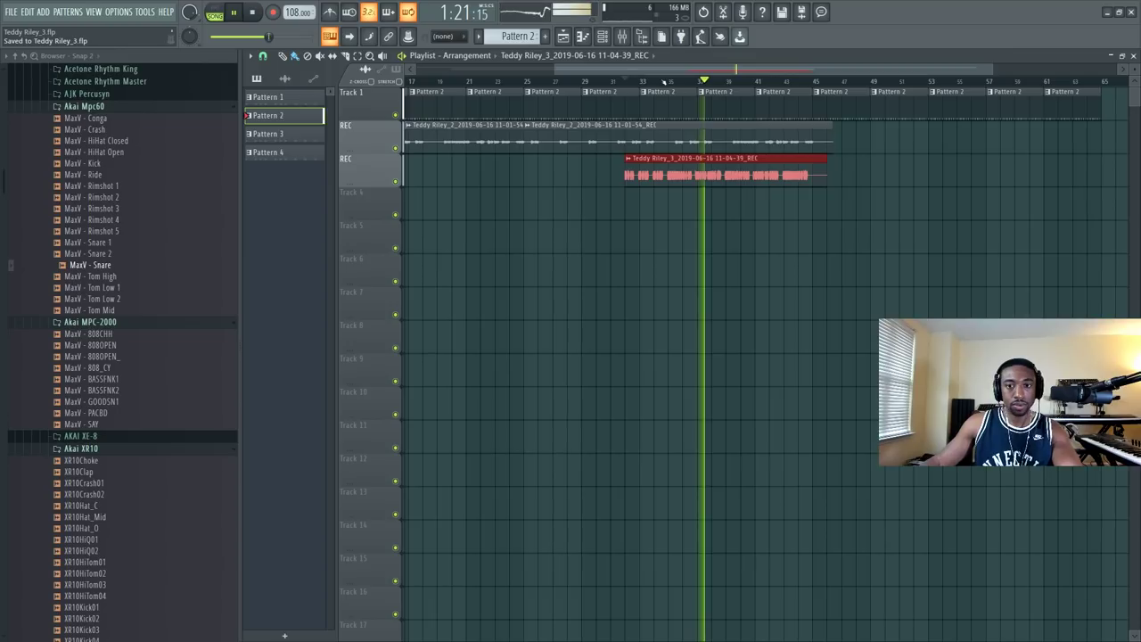
{"action": "scroll", "coordinate": [638, 82], "scroll_direction": "down", "scroll_amount": 1}
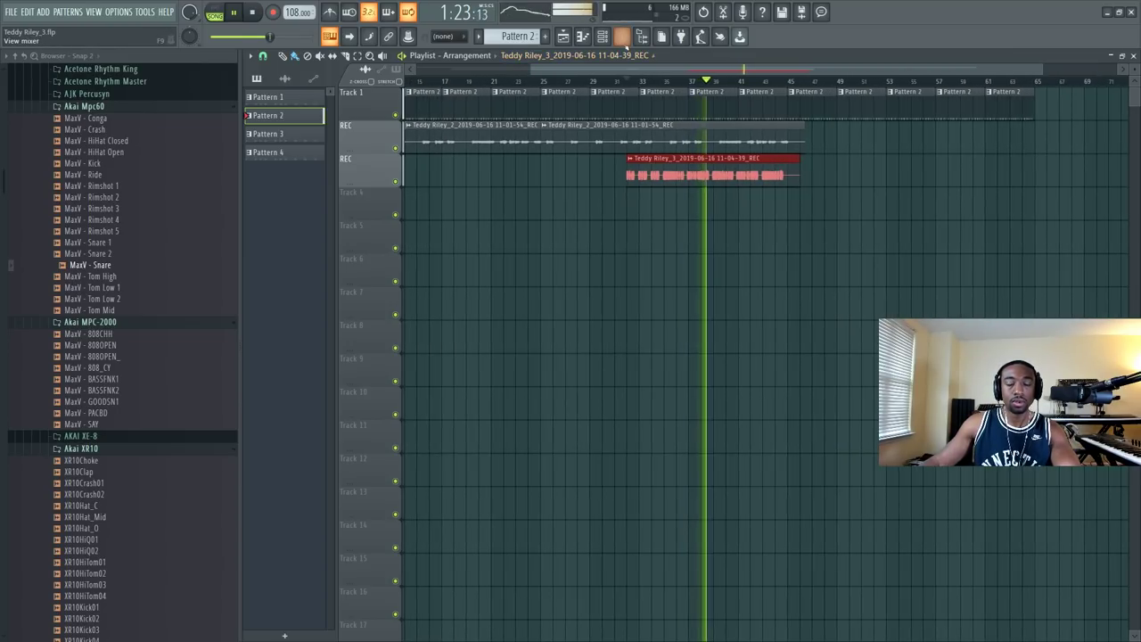
Step: Reapply the Bar snap setting in the playlist, and stop playback with no clip selected
{"action": "left_click", "coordinate": [262, 55]}
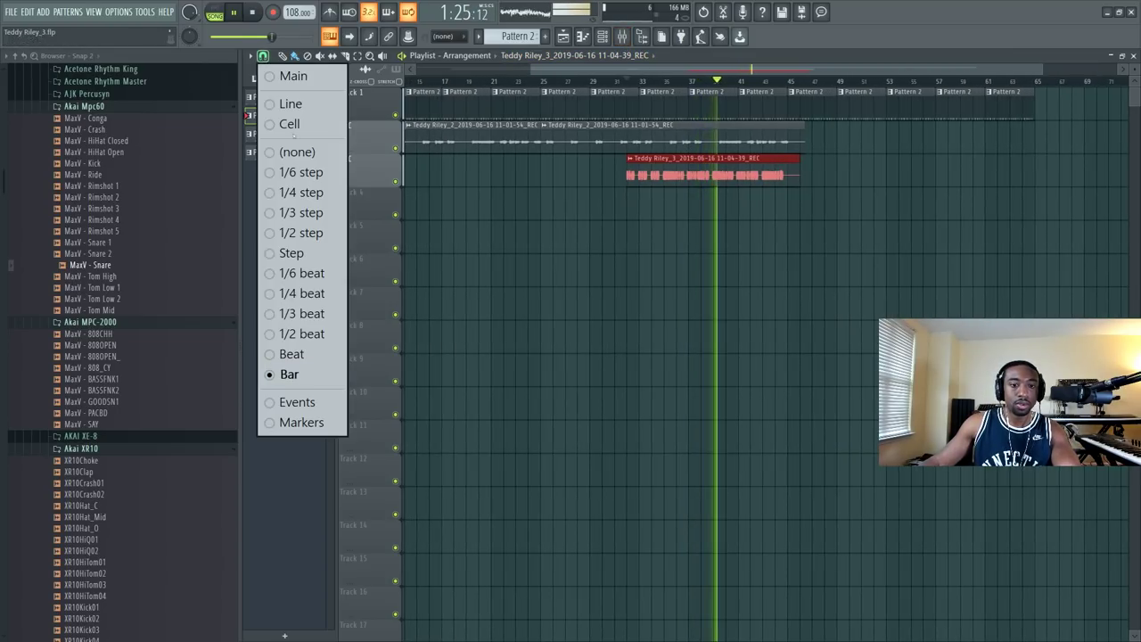
{"action": "left_click", "coordinate": [283, 373]}
{"action": "left_click", "coordinate": [548, 282]}
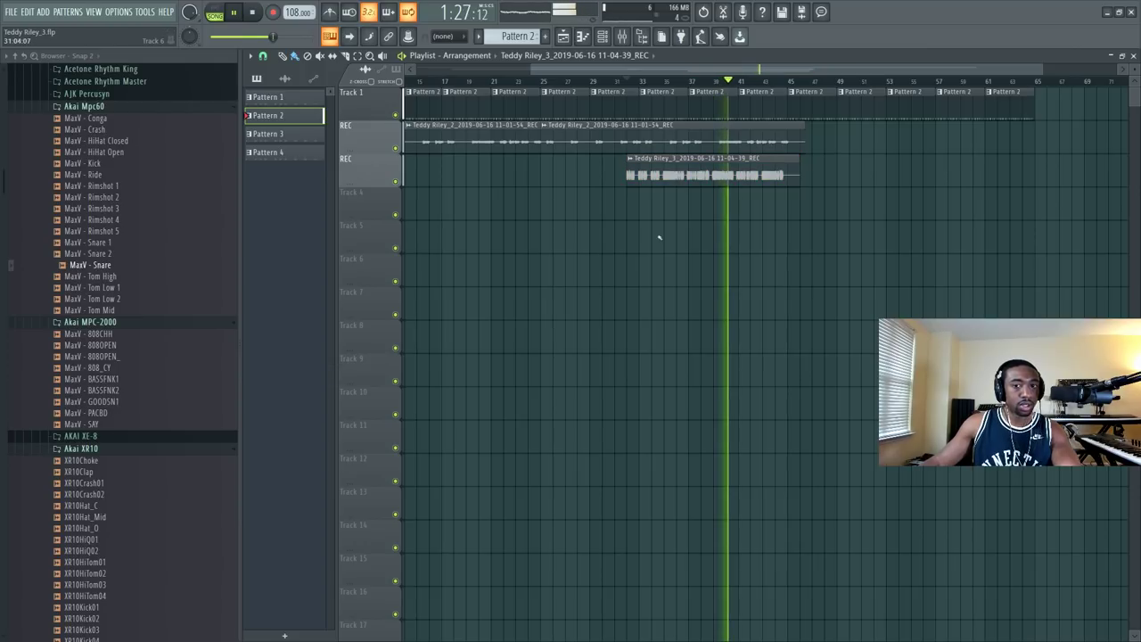
{"action": "key", "text": "space"}
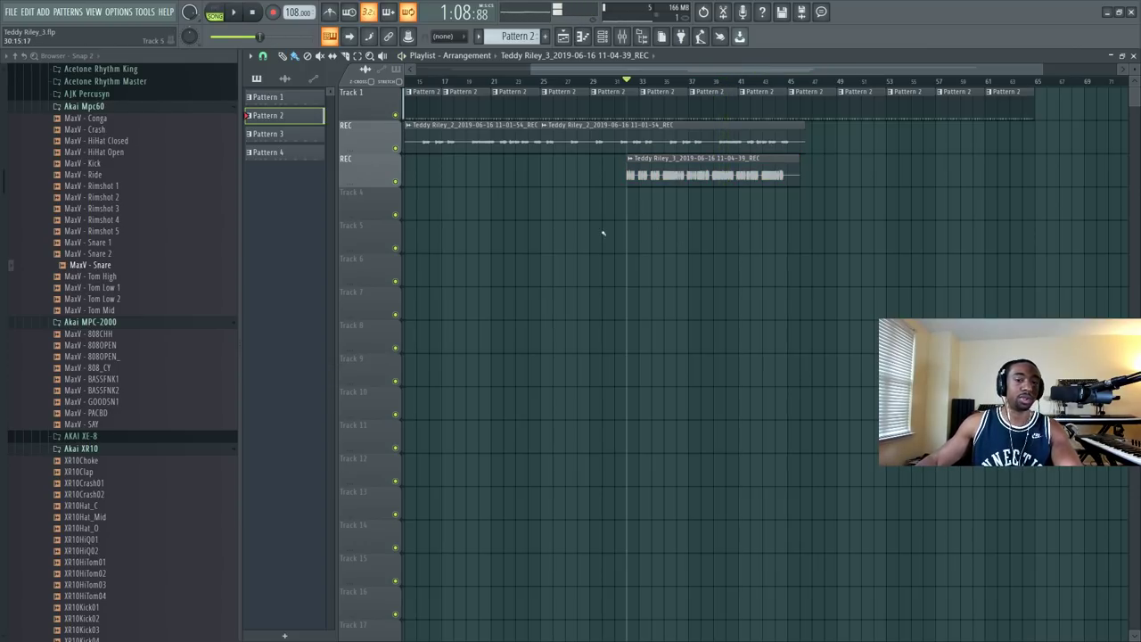
Step: Move the two 11-01-54_REC clips to bars 1 and 21 and the 11-04-39_REC clip to bar 1
{"action": "left_click", "coordinate": [692, 174]}
{"action": "scroll", "coordinate": [643, 81], "scroll_direction": "down", "scroll_amount": 2}
{"action": "left_click", "coordinate": [524, 135]}
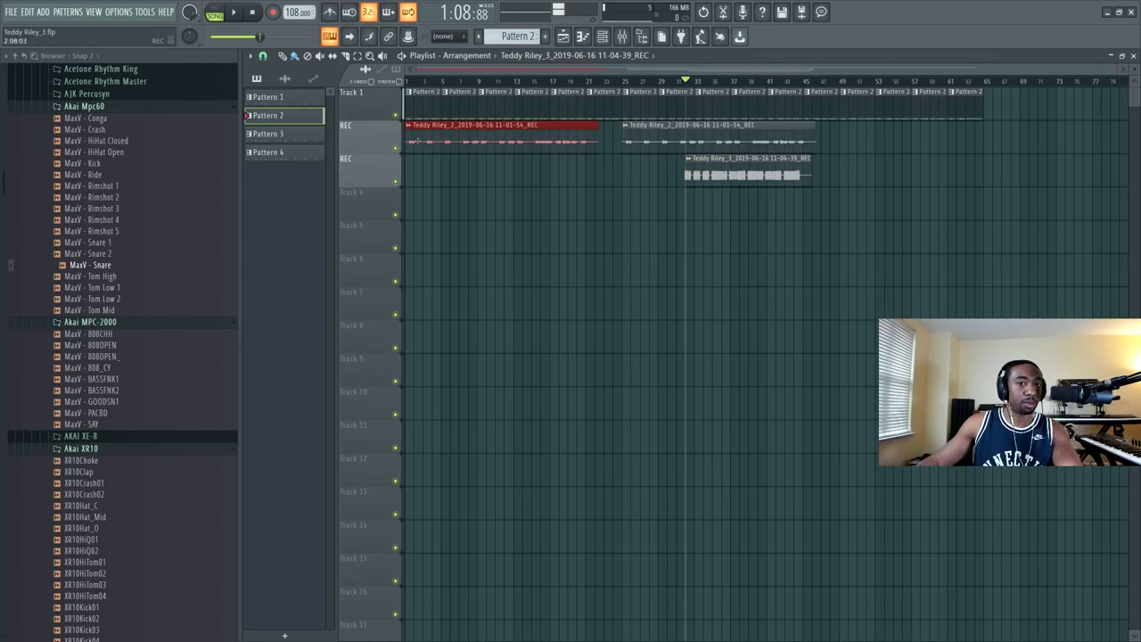
{"action": "left_click_drag", "start_coordinate": [663, 135], "coordinate": [636, 142]}
{"action": "left_click_drag", "start_coordinate": [695, 171], "coordinate": [415, 171]}
{"action": "scroll", "coordinate": [500, 87], "scroll_direction": "up", "scroll_amount": 4}
{"action": "scroll", "coordinate": [533, 79], "scroll_direction": "down", "scroll_amount": 4}
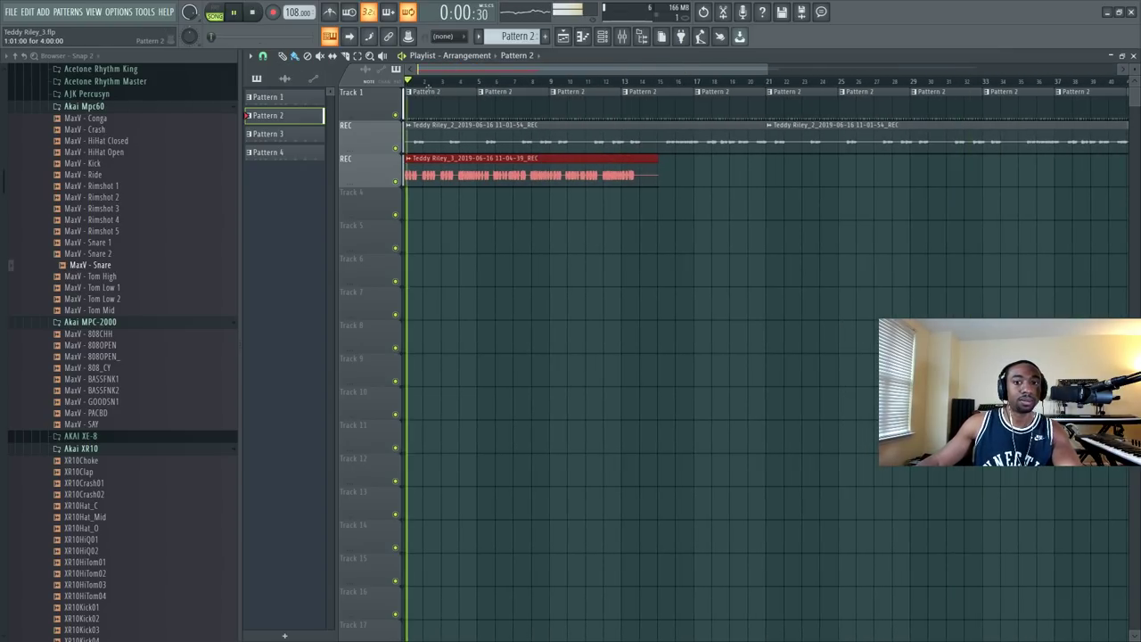
{"action": "key", "text": "space"}
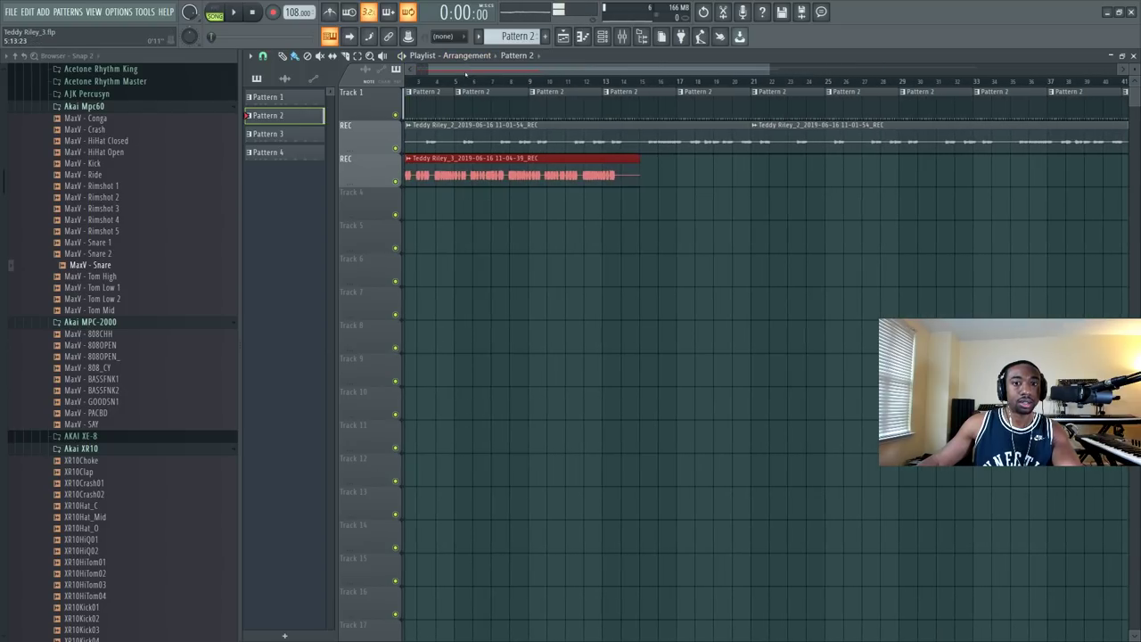
Step: Slip the audio inside the 11-04-39_REC clip slightly earlier and play from bar 1 to check its timing
{"action": "scroll", "coordinate": [422, 81], "scroll_direction": "up", "scroll_amount": 5}
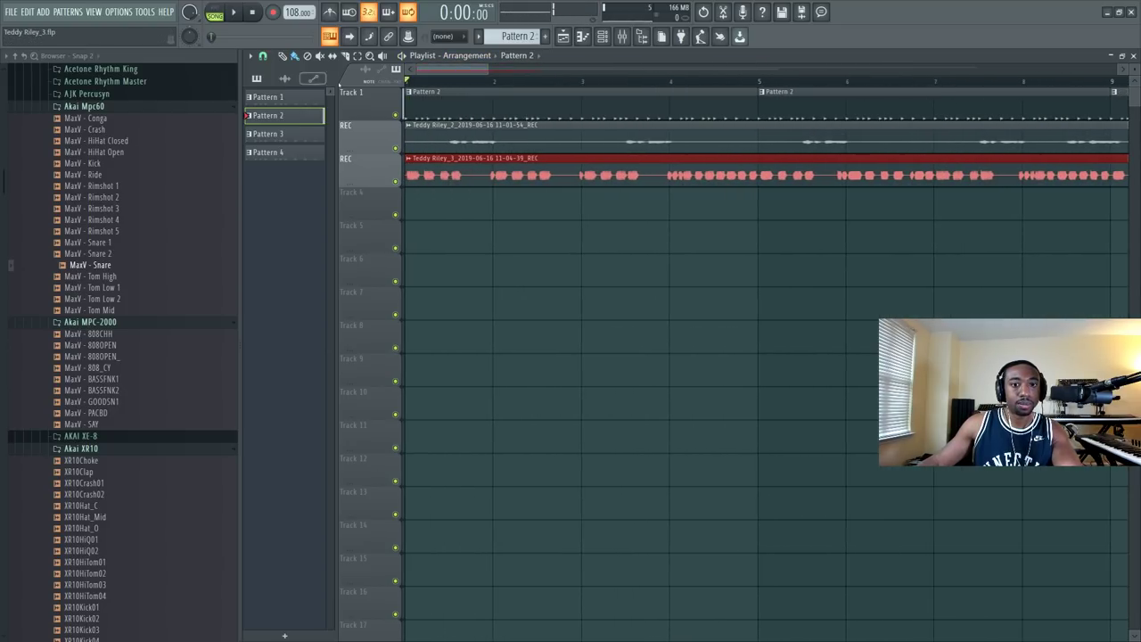
{"action": "scroll", "coordinate": [417, 81], "scroll_direction": "up", "scroll_amount": 2}
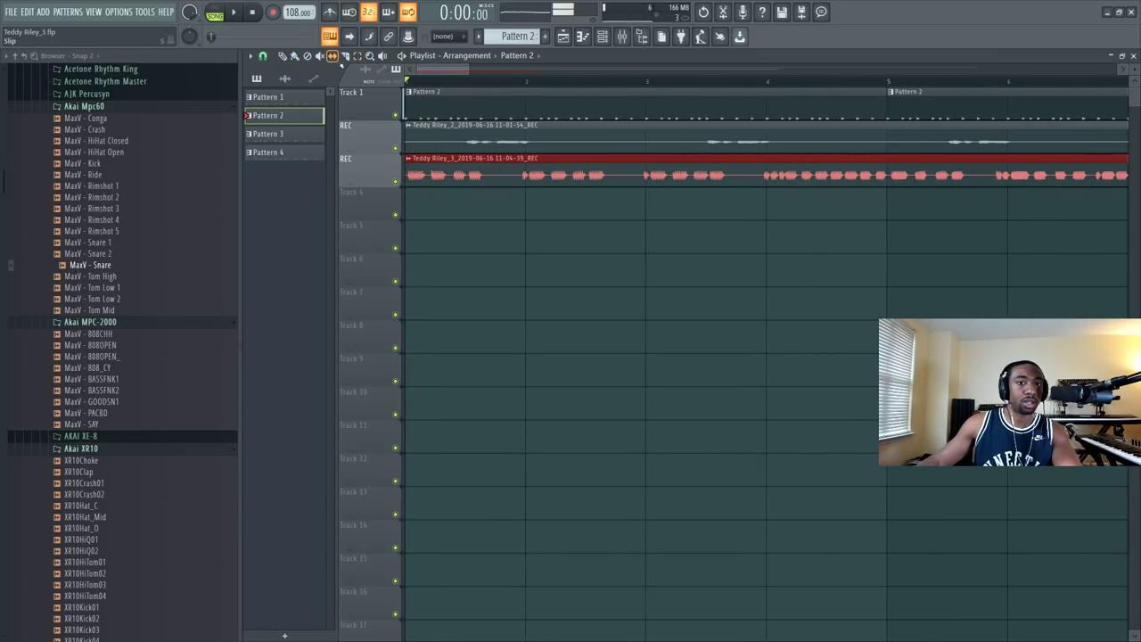
{"action": "left_click", "coordinate": [431, 174]}
{"action": "key", "text": "space"}
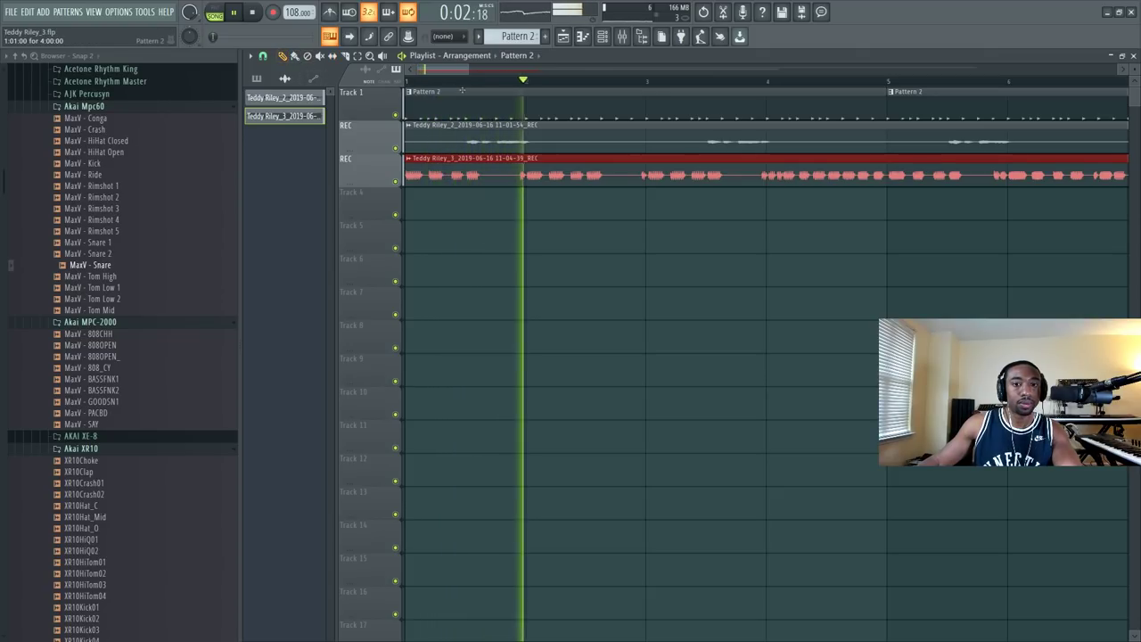
Step: Slice off the end of the 11-04-39_REC clip at bar 13, and play from about bar 12 to check it
{"action": "scroll", "coordinate": [461, 81], "scroll_direction": "down", "scroll_amount": 3}
{"action": "scroll", "coordinate": [460, 81], "scroll_direction": "down", "scroll_amount": 2}
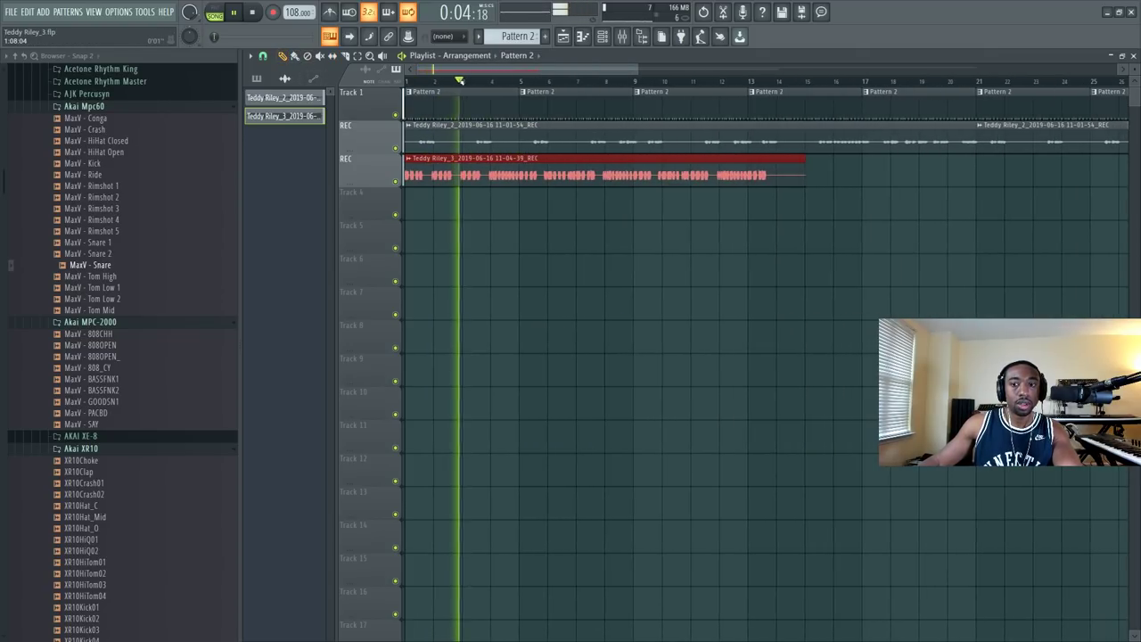
{"action": "key", "text": "space"}
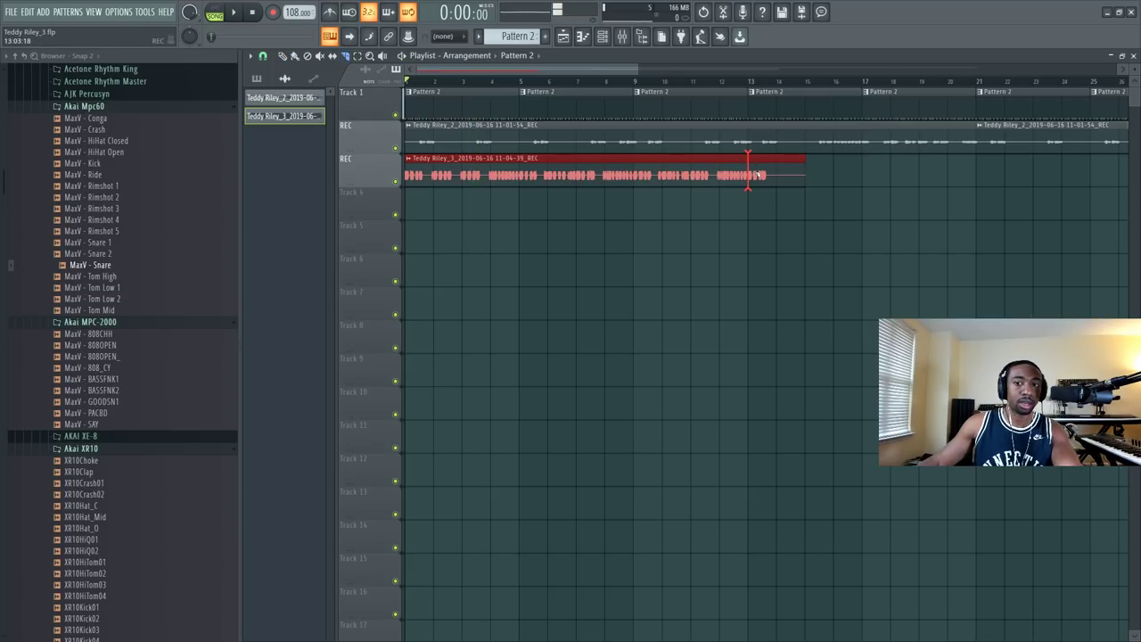
{"action": "left_click_drag", "start_coordinate": [758, 175], "coordinate": [764, 180]}
{"action": "left_click", "coordinate": [720, 82]}
{"action": "scroll", "coordinate": [672, 82], "scroll_direction": "up", "scroll_amount": 4}
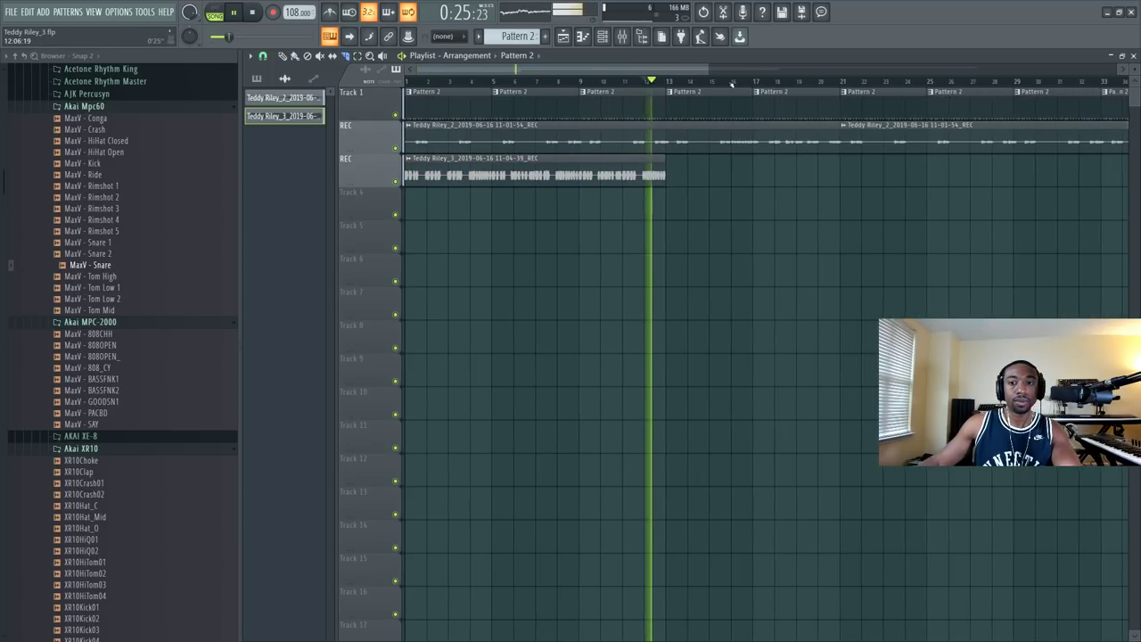
{"action": "scroll", "coordinate": [534, 80], "scroll_direction": "down", "scroll_amount": 3}
{"action": "key", "text": "space"}
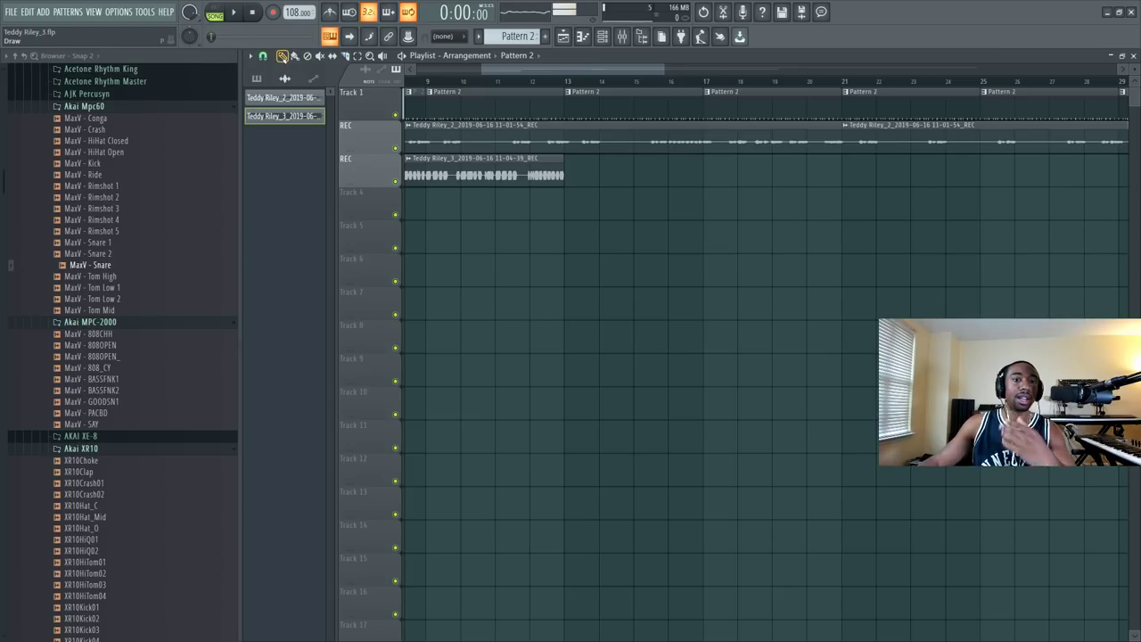
Step: Select the REC track in the mixer, and mute the 11-04-39_REC clip in the playlist
{"action": "scroll", "coordinate": [575, 89], "scroll_direction": "down", "scroll_amount": 2}
{"action": "key", "text": "F9"}
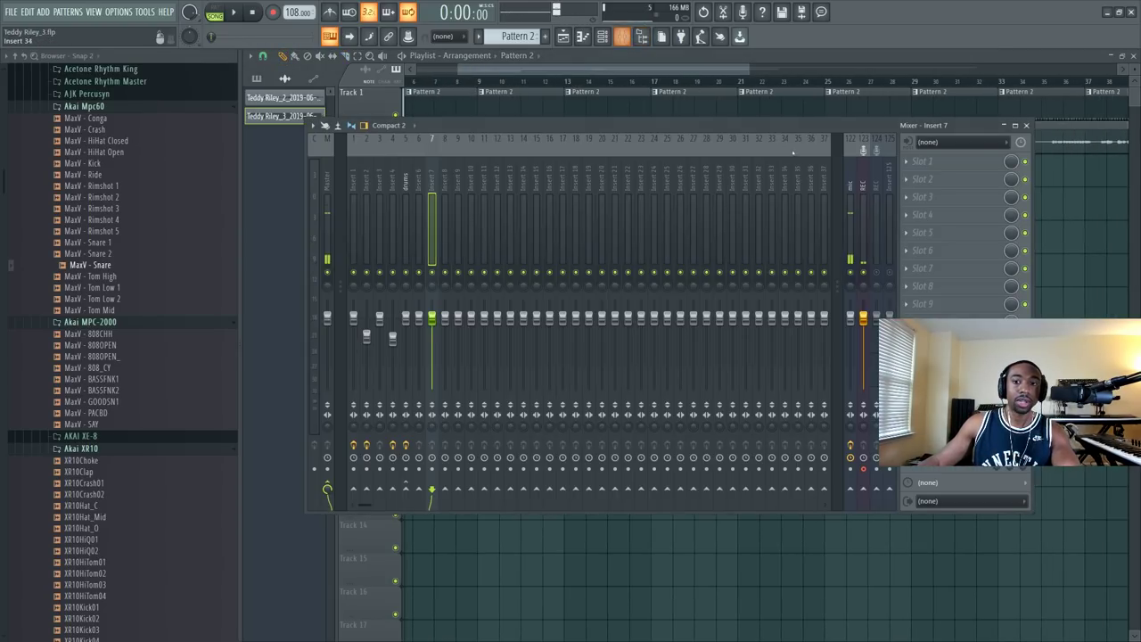
{"action": "key", "text": "F9"}
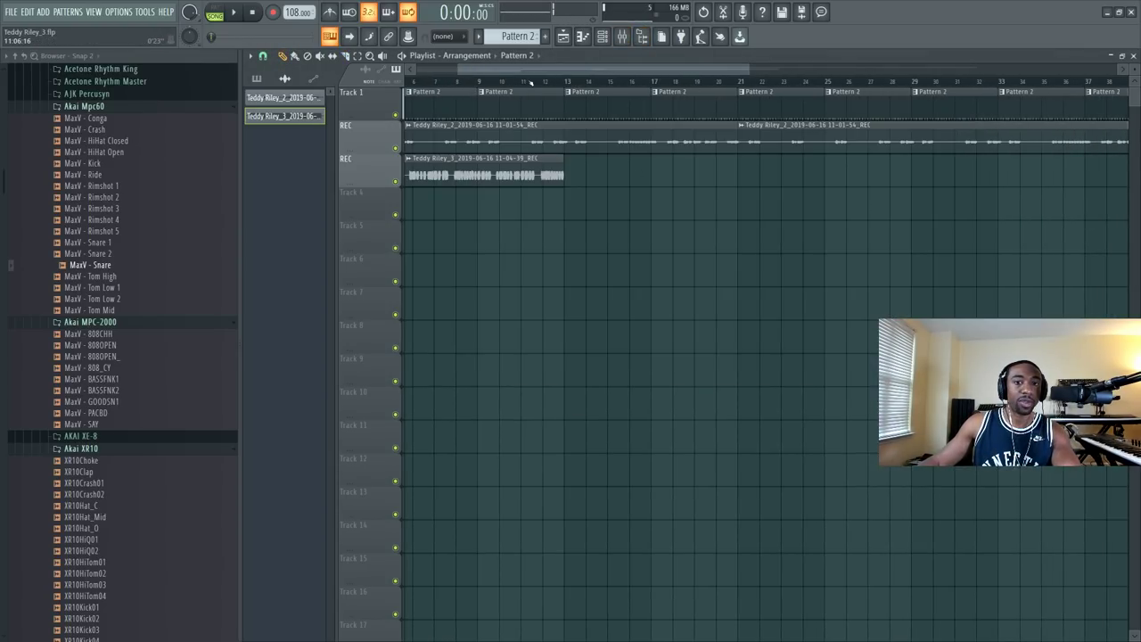
{"action": "scroll", "coordinate": [530, 82], "scroll_direction": "down", "scroll_amount": 2}
{"action": "key", "text": "F9"}
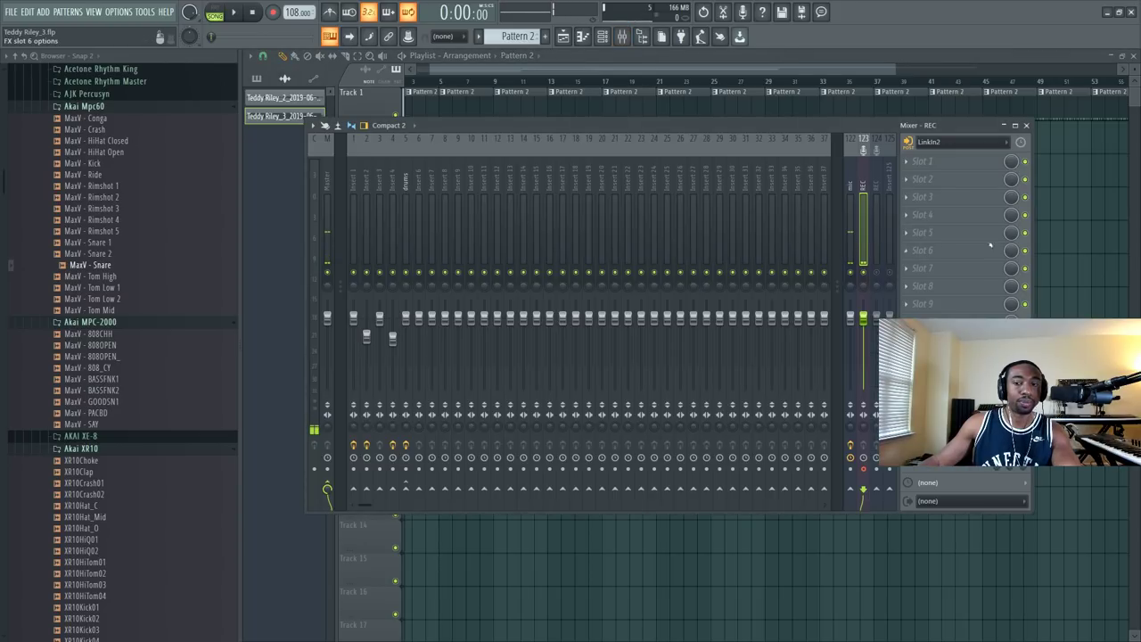
{"action": "key", "text": "F9"}
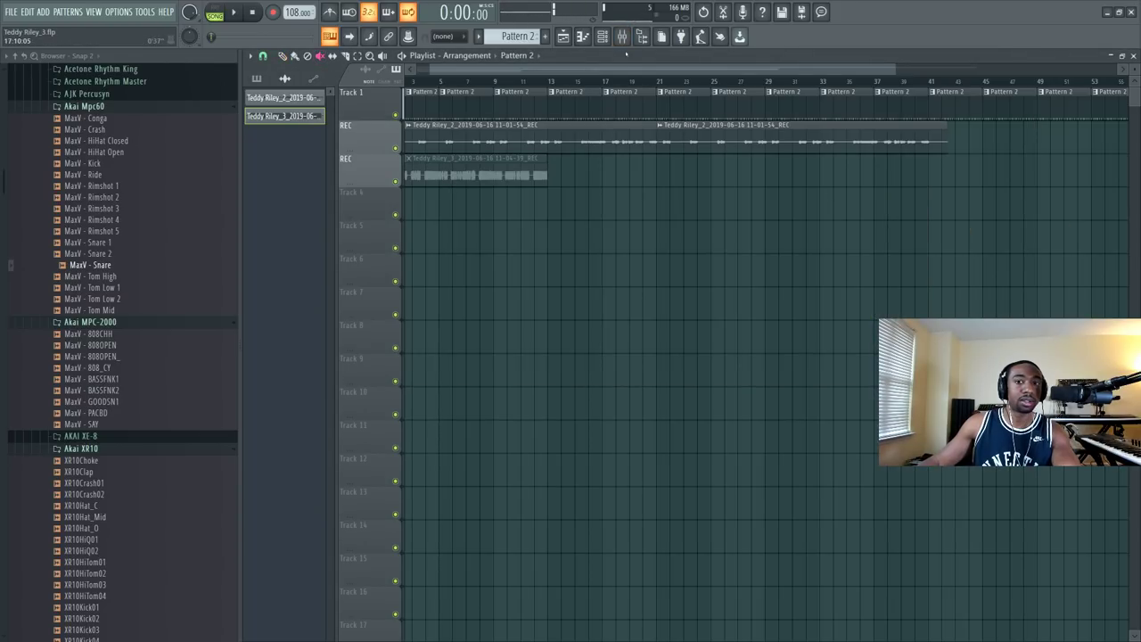
Step: Record a new mic take from bar 1 into the playlist as an audio clip, stopping around bar 15
{"action": "left_click", "coordinate": [623, 37]}
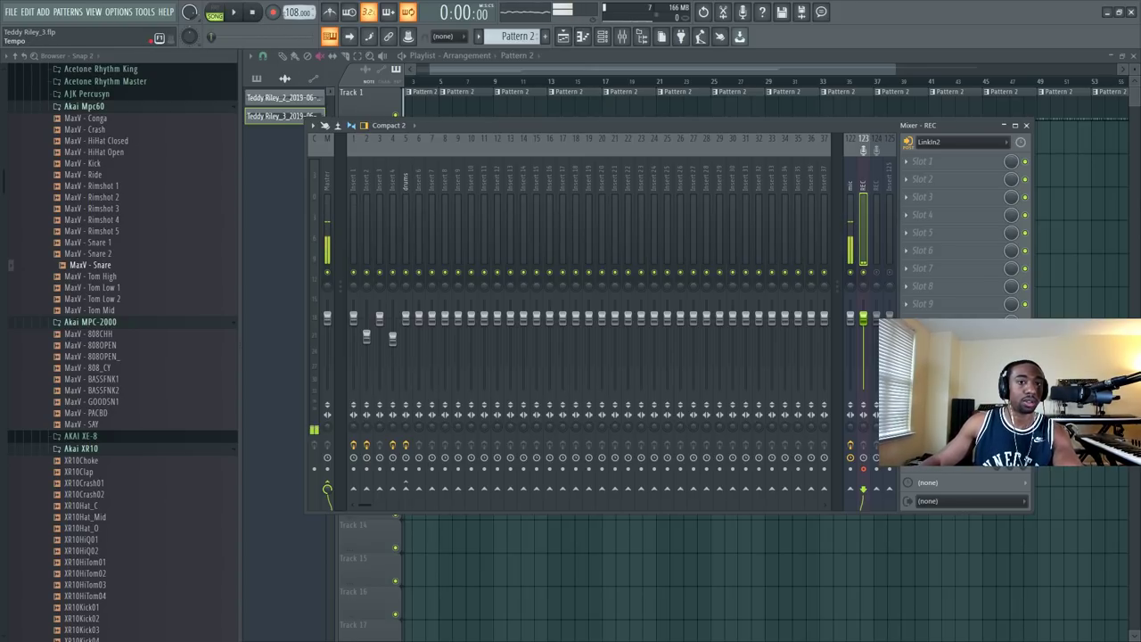
{"action": "left_click", "coordinate": [273, 12]}
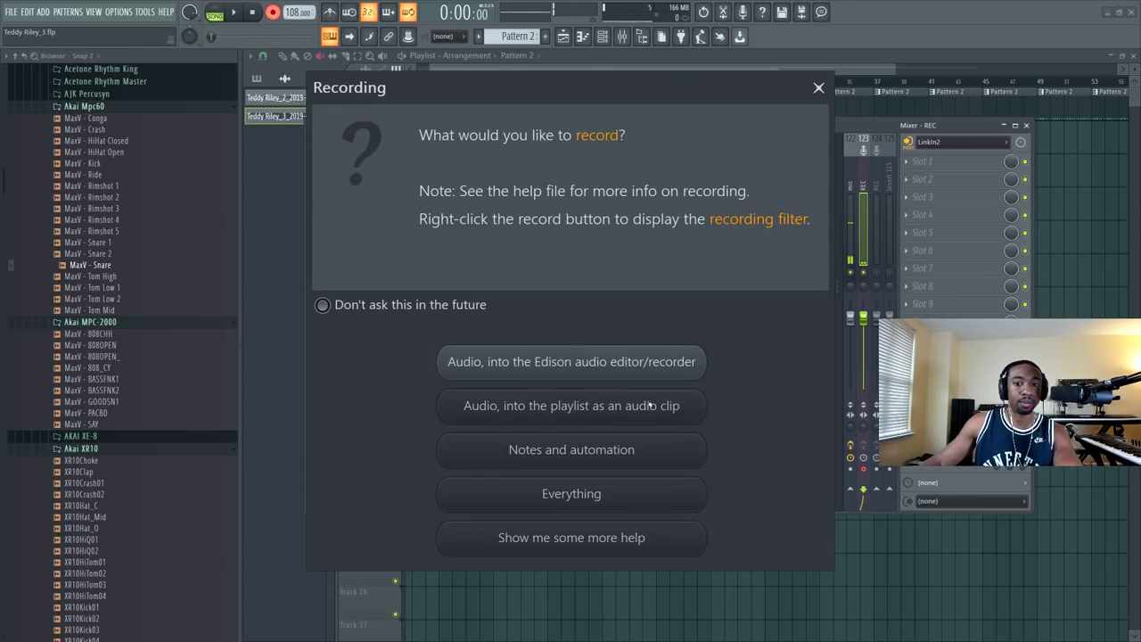
{"action": "left_click", "coordinate": [652, 405]}
{"action": "key", "text": "F9"}
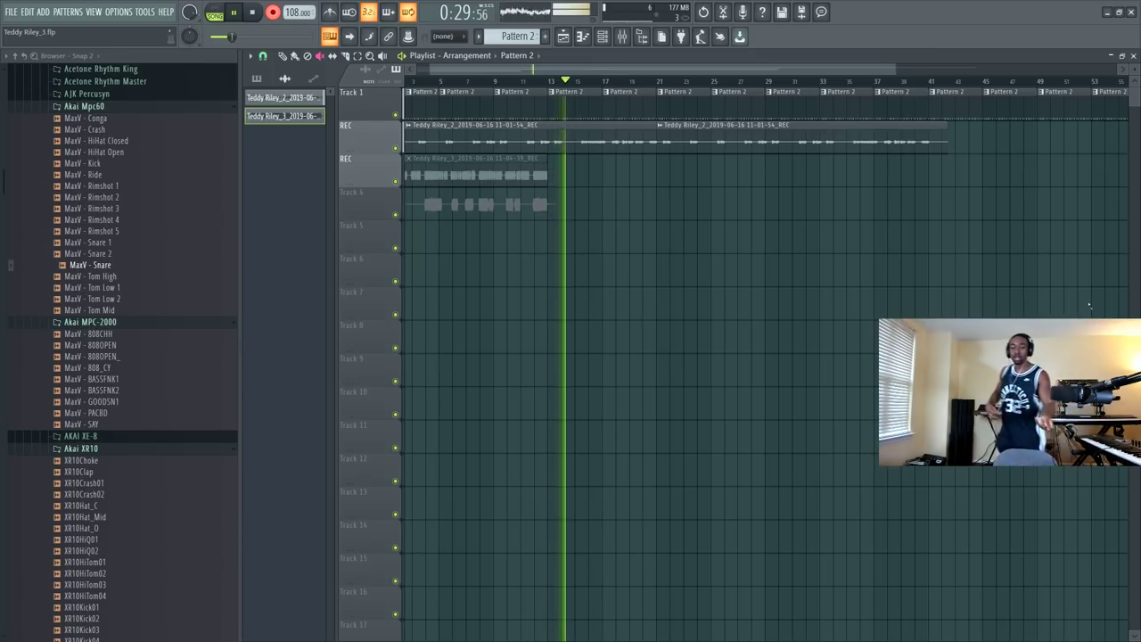
{"action": "key", "text": "space"}
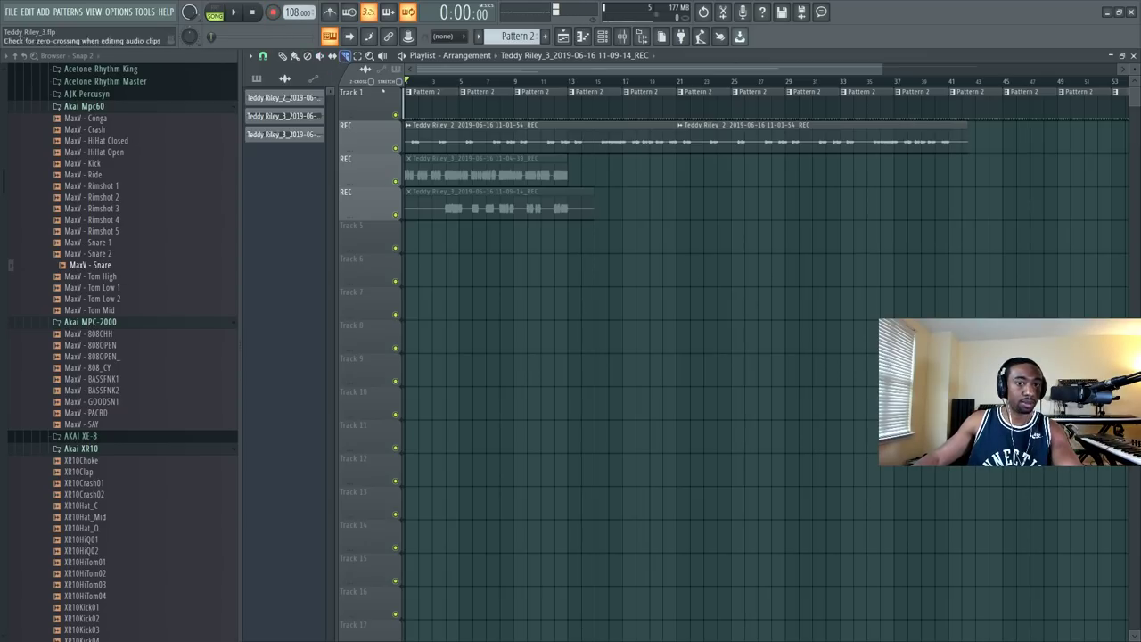
Step: Unmute the 11-09-14_REC take with the 11-04-39_REC clip kept muted, and listen to it from about bar 9 through bar 12
{"action": "left_click", "coordinate": [450, 200]}
{"action": "left_click", "coordinate": [445, 183]}
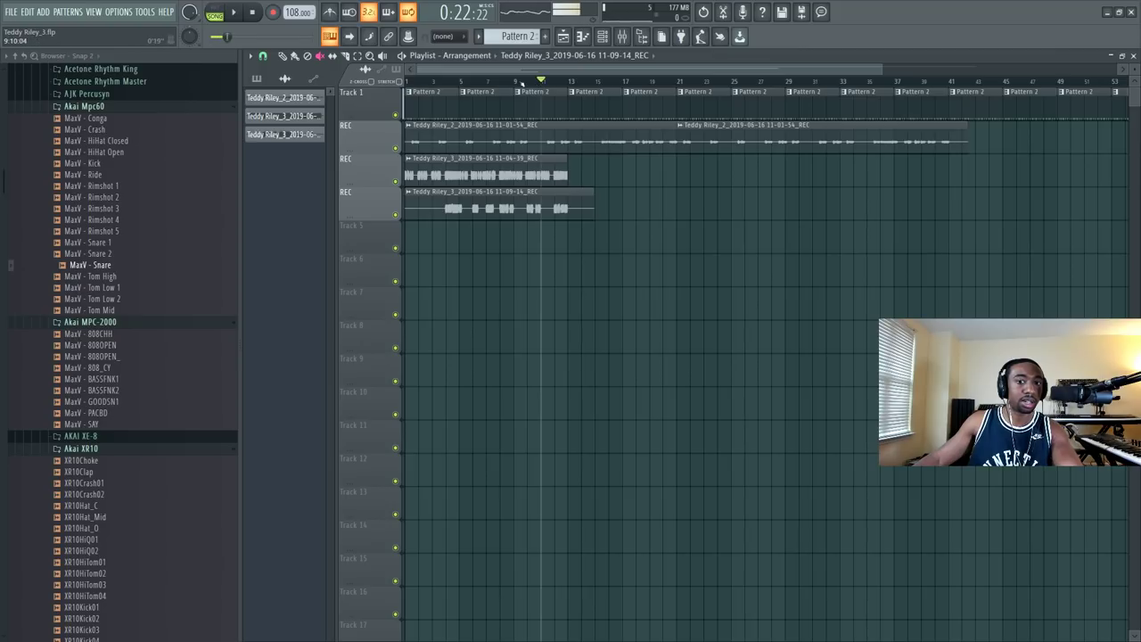
{"action": "key", "text": "space"}
{"action": "scroll", "coordinate": [525, 81], "scroll_direction": "up", "scroll_amount": 2}
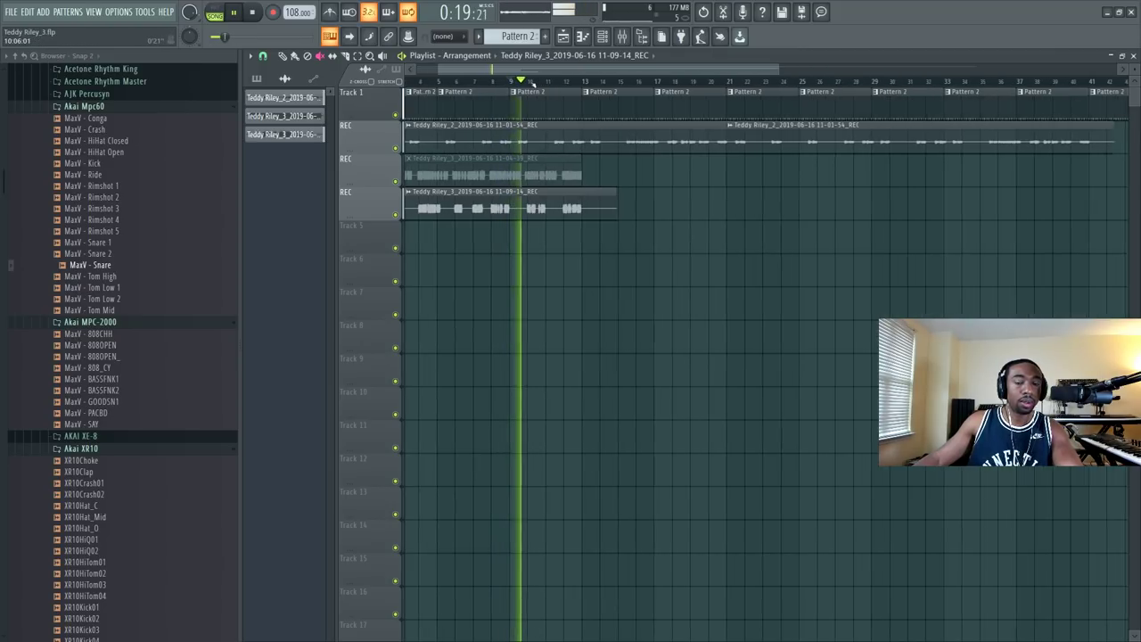
{"action": "scroll", "coordinate": [532, 82], "scroll_direction": "up", "scroll_amount": 1}
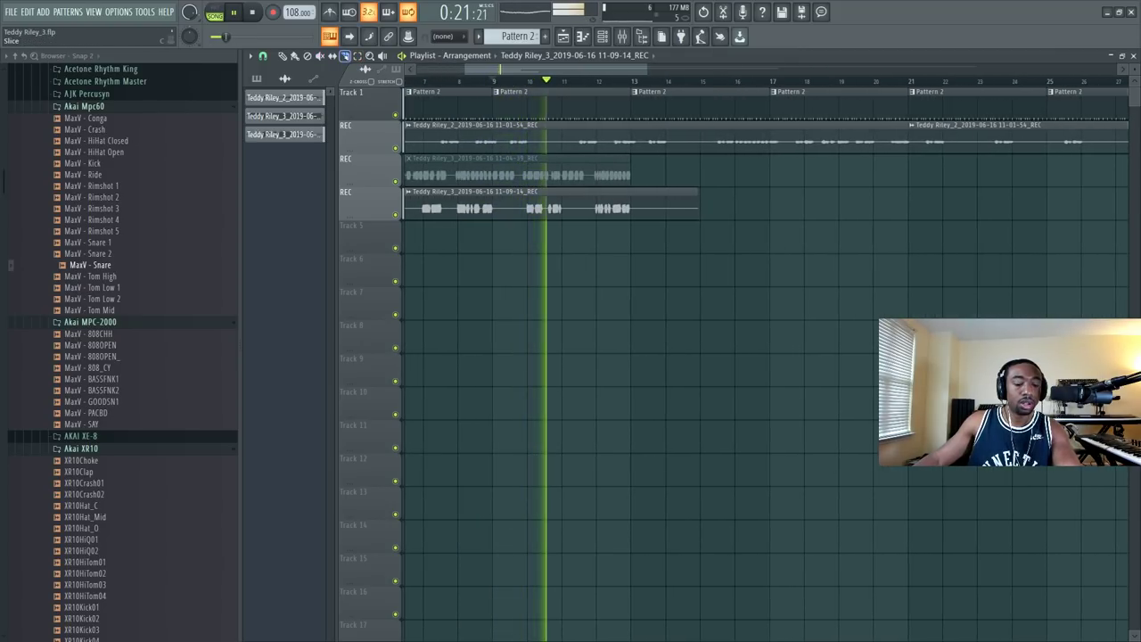
{"action": "scroll", "coordinate": [585, 88], "scroll_direction": "up", "scroll_amount": 1}
{"action": "scroll", "coordinate": [584, 88], "scroll_direction": "up", "scroll_amount": 1}
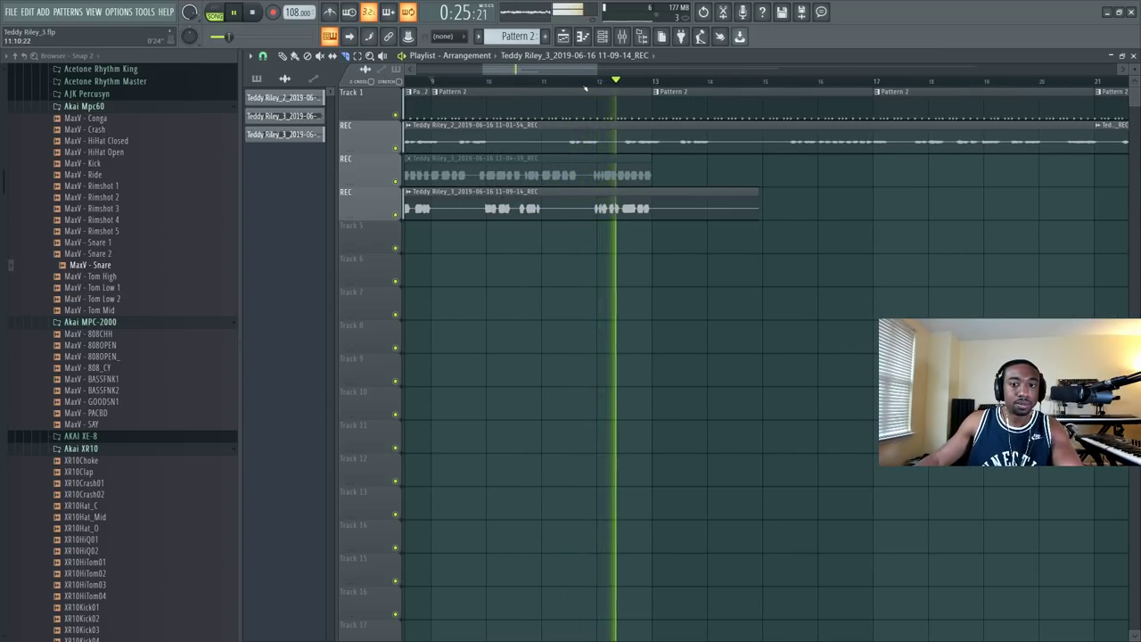
{"action": "left_click", "coordinate": [581, 85]}
{"action": "key", "text": "space"}
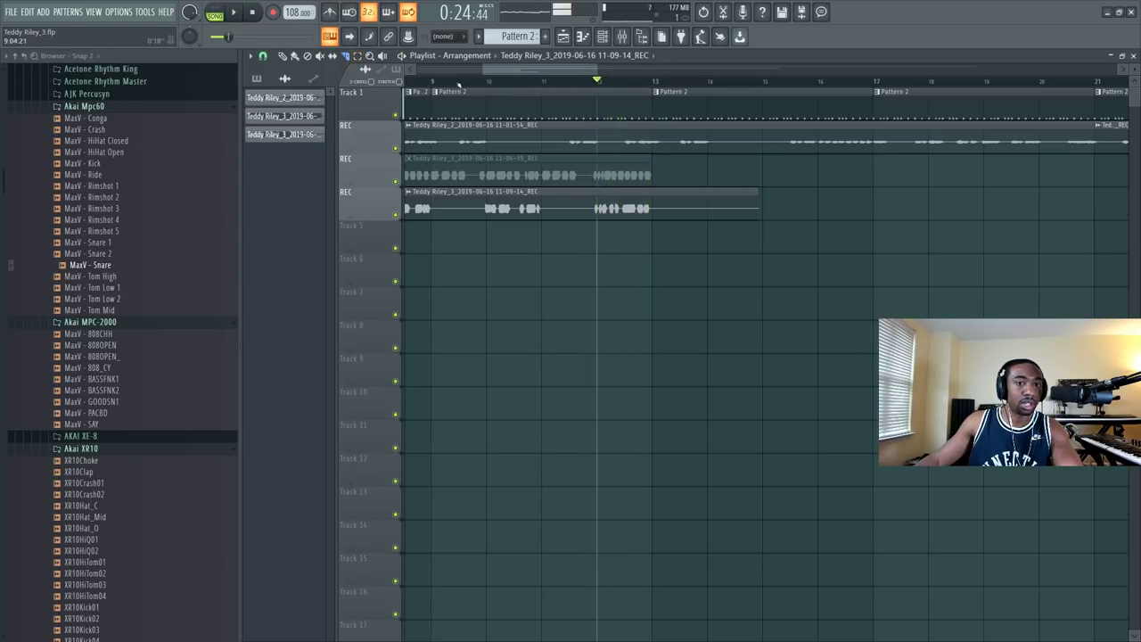
Step: Set the playlist snap to (none), nudge the 11-09-14_REC clip slightly later, and play from bar 12 to check its timing
{"action": "left_click", "coordinate": [281, 55]}
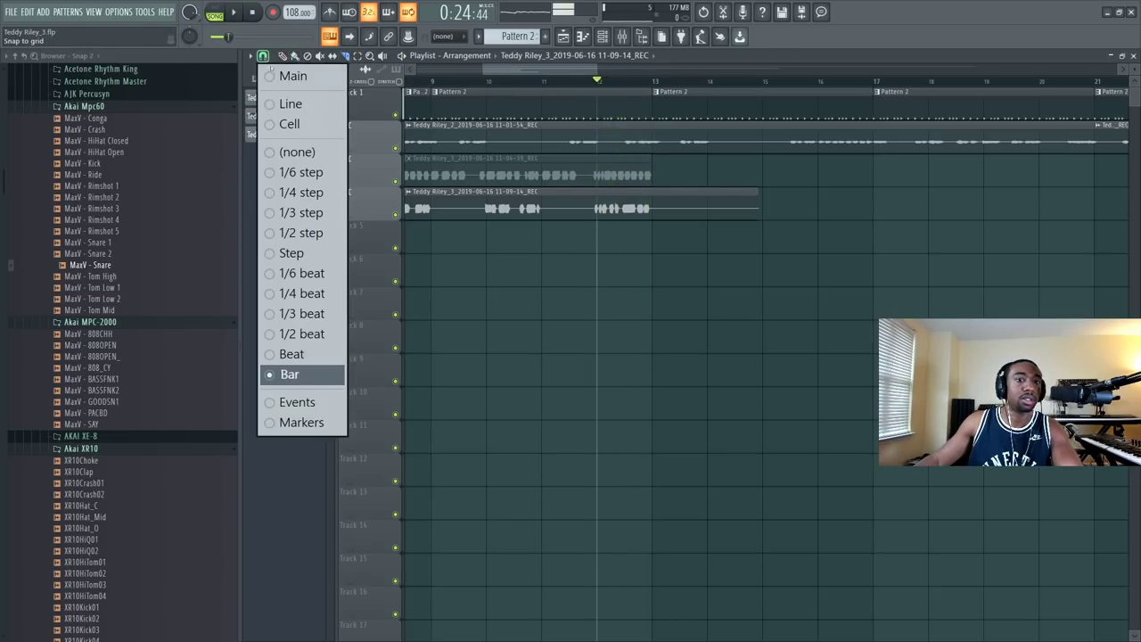
{"action": "left_click", "coordinate": [287, 153]}
{"action": "left_click", "coordinate": [564, 214]}
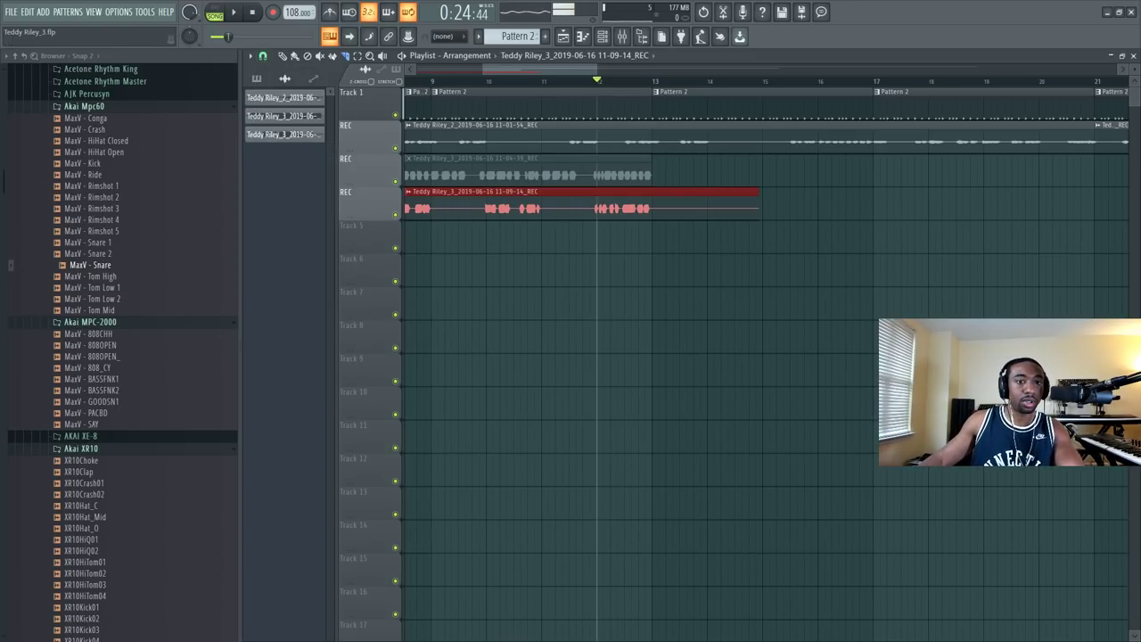
{"action": "key", "text": "space"}
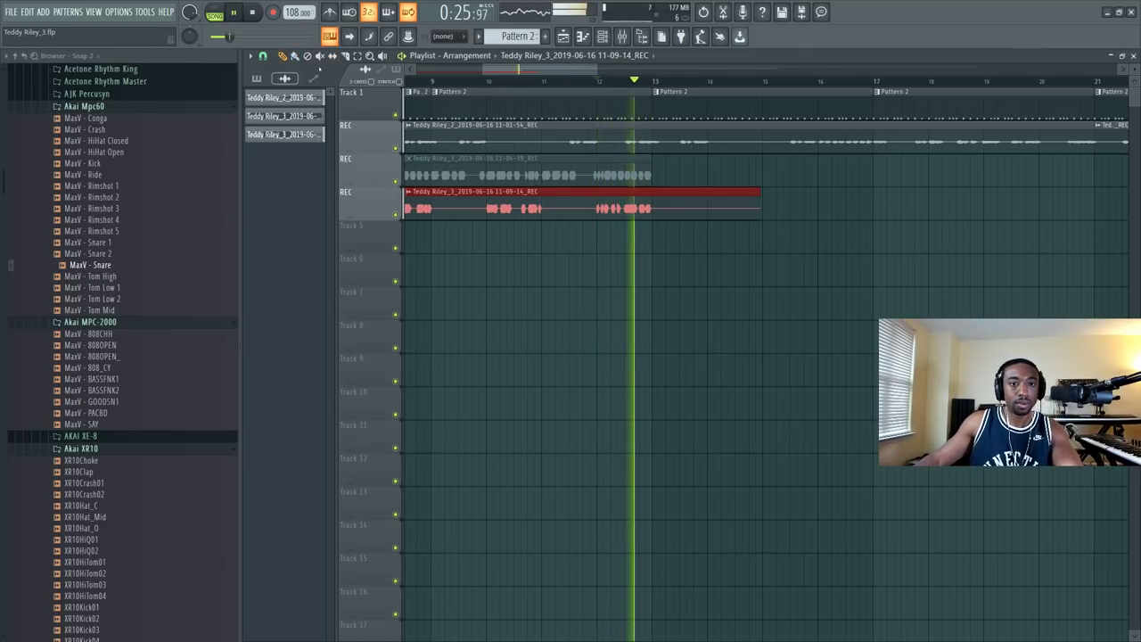
{"action": "key", "text": "space"}
Step: Slice the 11-09-14_REC clip at bars 12 and 13, and undo the deletion of the piece between the cuts
{"action": "scroll", "coordinate": [535, 85], "scroll_direction": "up", "scroll_amount": 5}
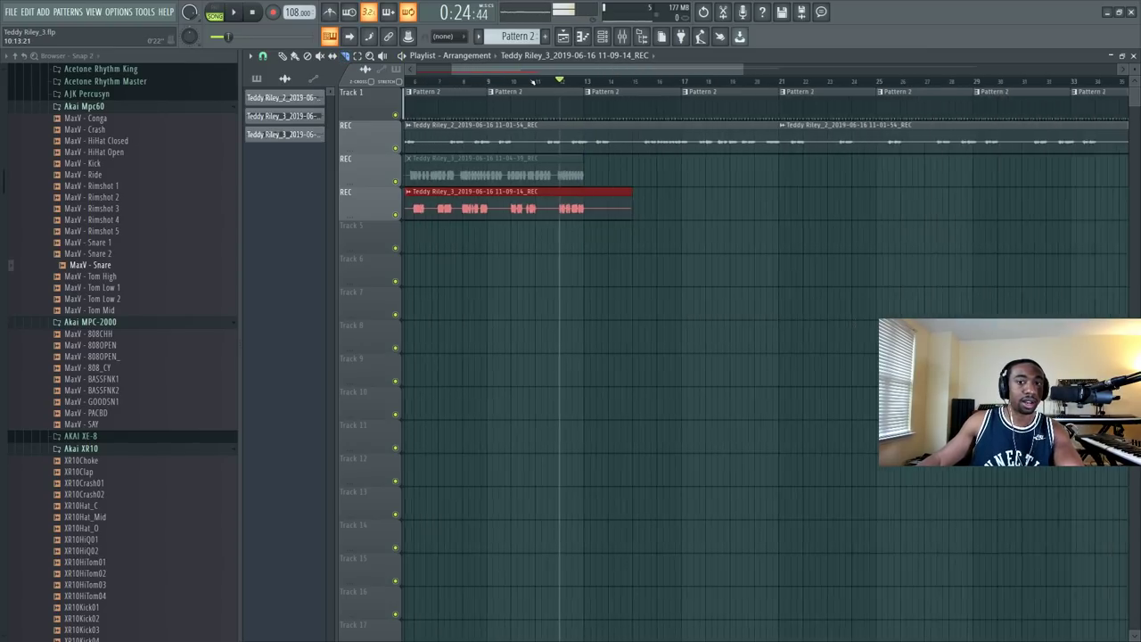
{"action": "scroll", "coordinate": [533, 85], "scroll_direction": "up", "scroll_amount": 2}
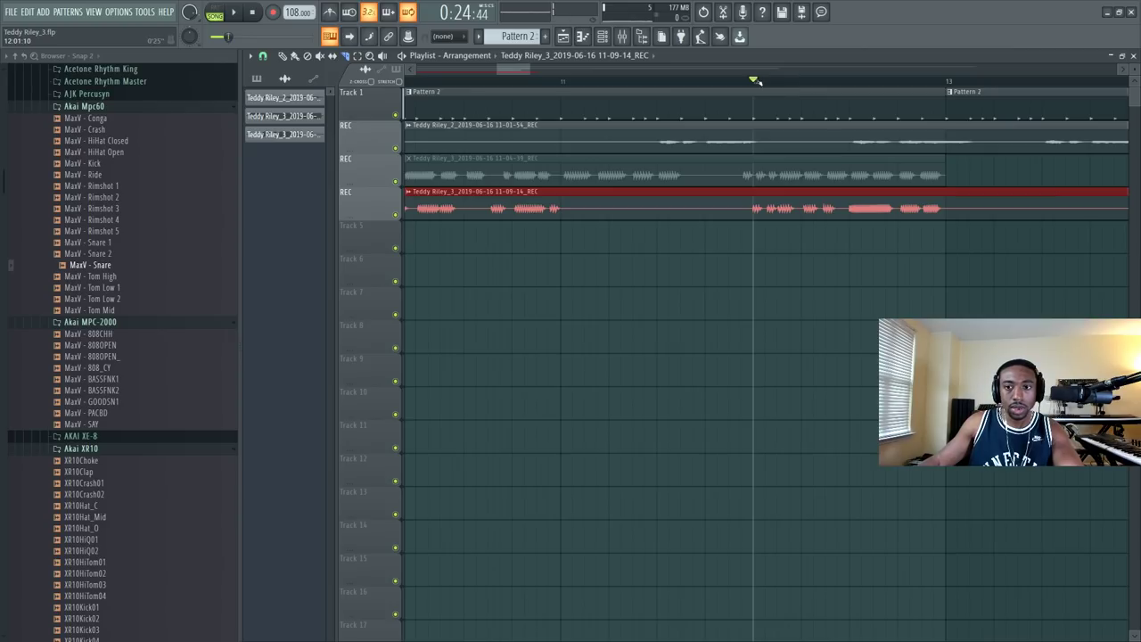
{"action": "left_click_drag", "start_coordinate": [754, 223], "coordinate": [754, 224]}
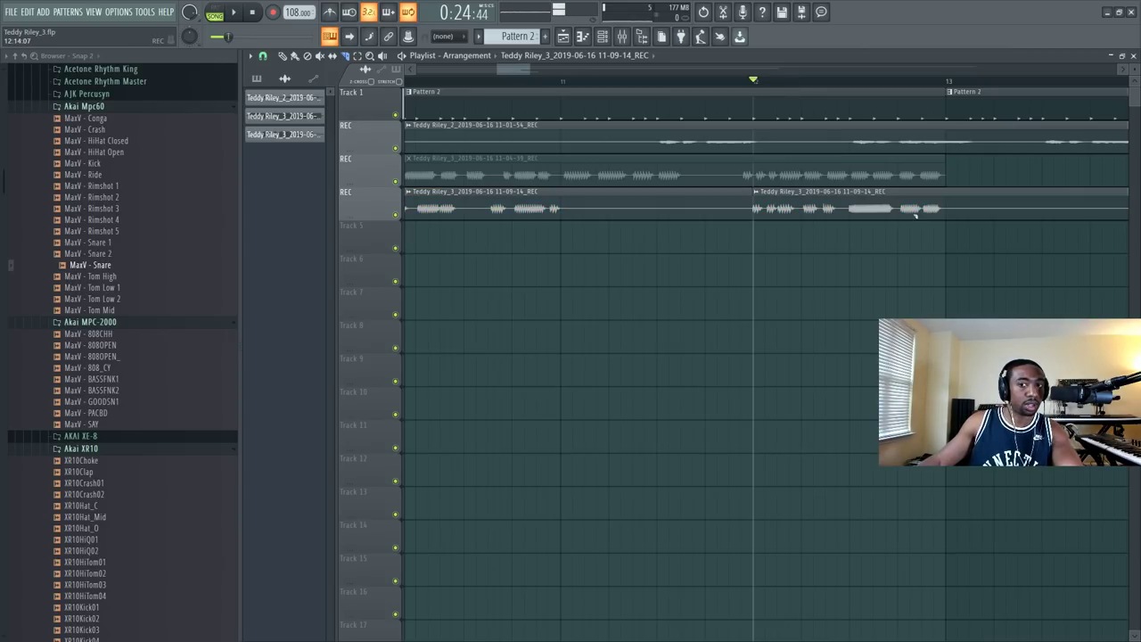
{"action": "left_click_drag", "start_coordinate": [947, 214], "coordinate": [948, 214]}
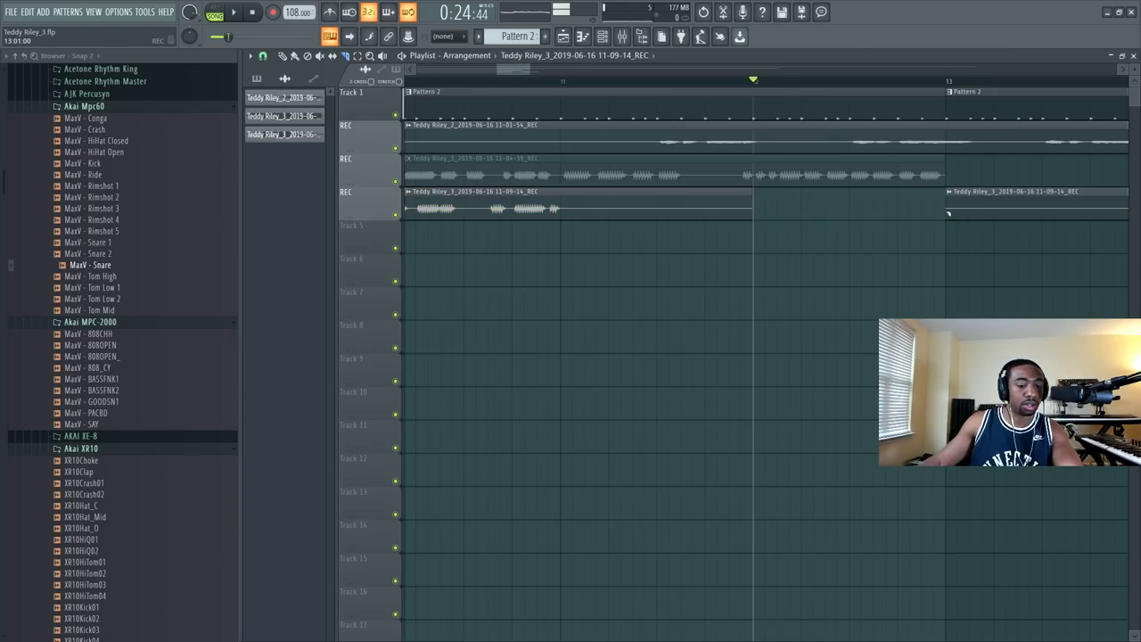
{"action": "key", "text": "ctrl+z"}
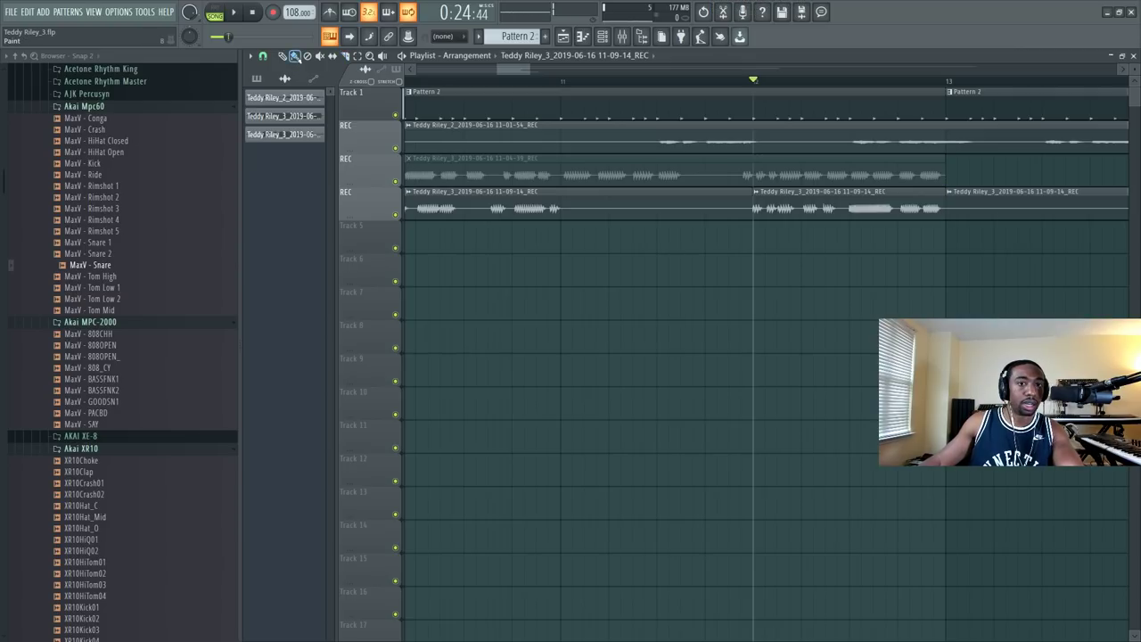
Step: Delete the 11-09-14_REC audio outside bar 12, and move the remaining one-bar piece to bar 4 using Bar snap
{"action": "scroll", "coordinate": [463, 86], "scroll_direction": "down", "scroll_amount": 5}
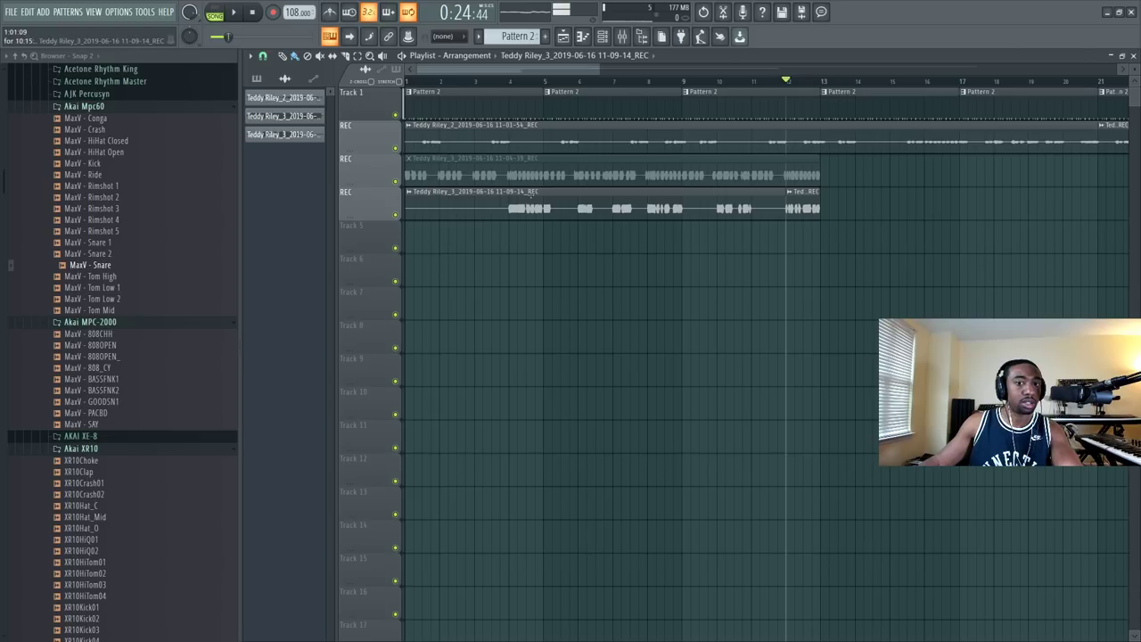
{"action": "right_click", "coordinate": [519, 198]}
{"action": "left_click", "coordinate": [262, 55]}
{"action": "left_click", "coordinate": [300, 374]}
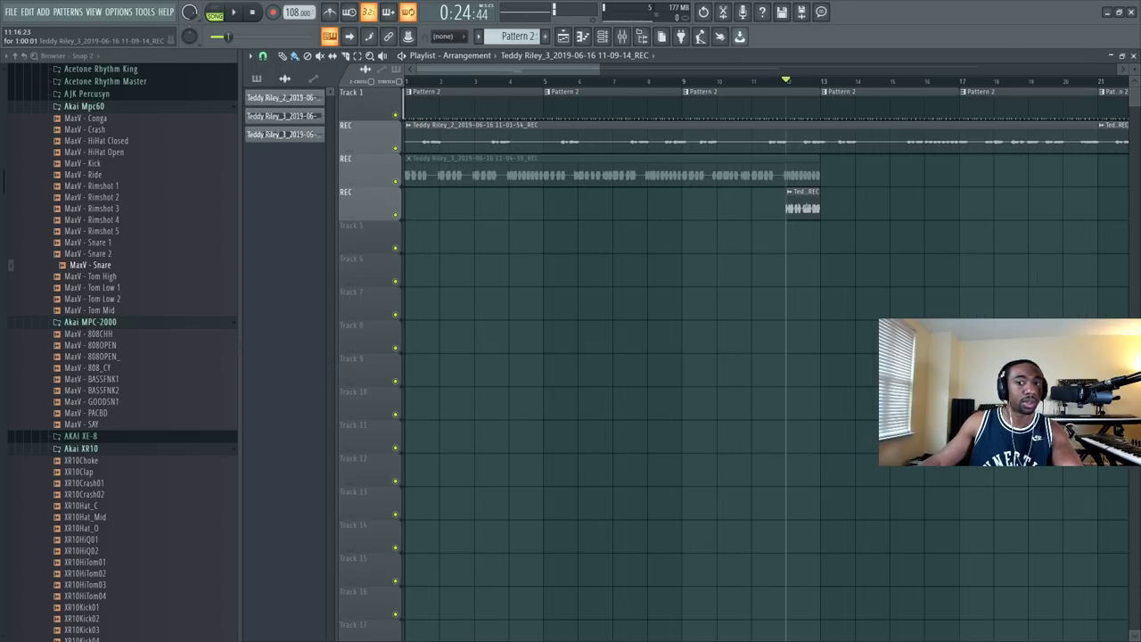
{"action": "left_click_drag", "start_coordinate": [799, 204], "coordinate": [513, 198]}
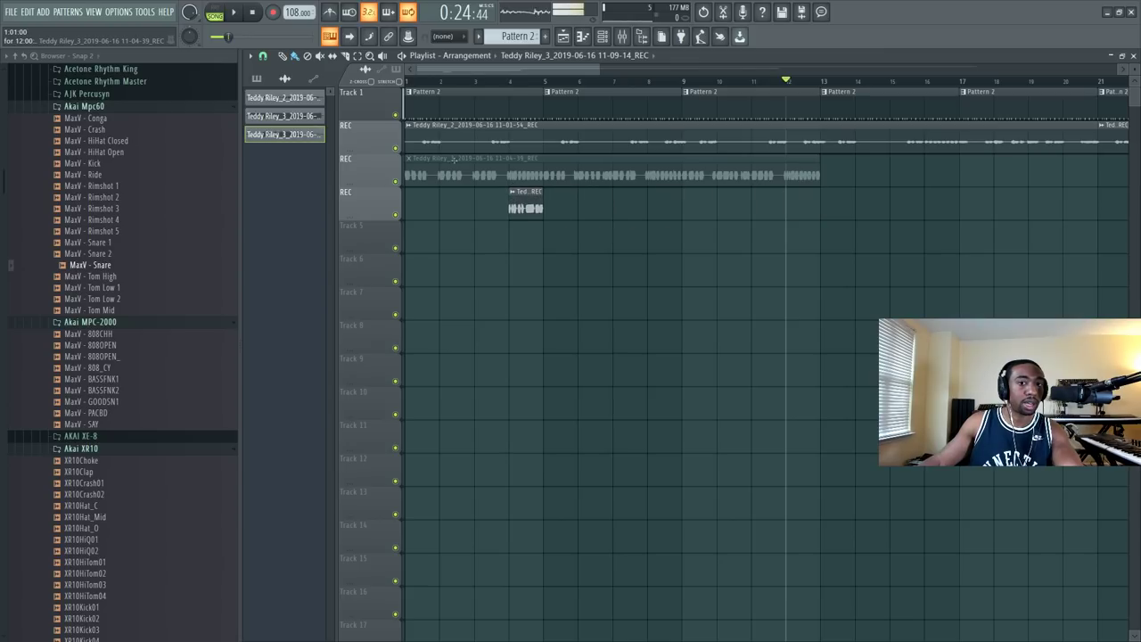
Step: Unmute the 11-04-39_REC clip, and cut out its bar 4 section above the moved 11-09-14_REC piece
{"action": "left_click", "coordinate": [488, 170]}
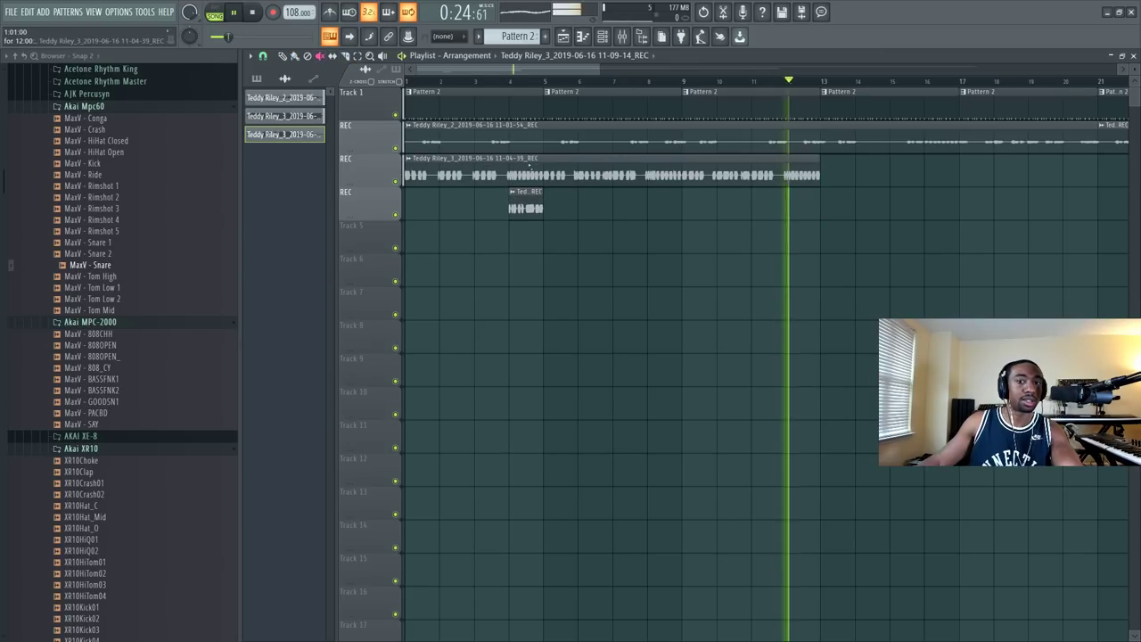
{"action": "left_click", "coordinate": [506, 85]}
{"action": "key", "text": "space"}
{"action": "scroll", "coordinate": [522, 75], "scroll_direction": "up", "scroll_amount": 5}
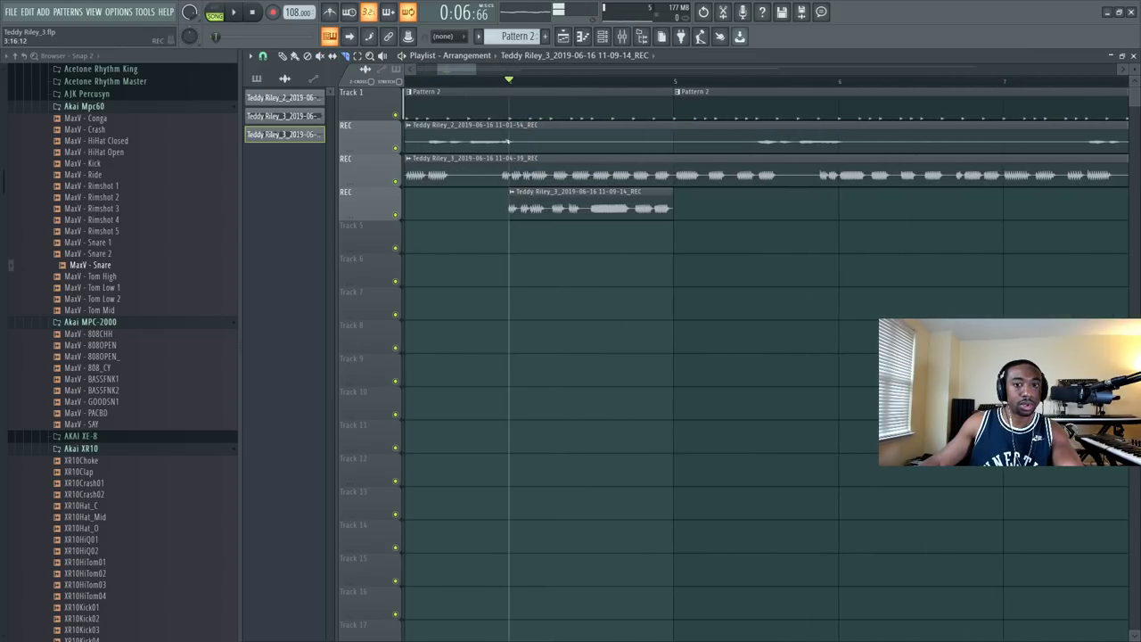
{"action": "left_click", "coordinate": [675, 169]}
{"action": "right_click", "coordinate": [624, 175]}
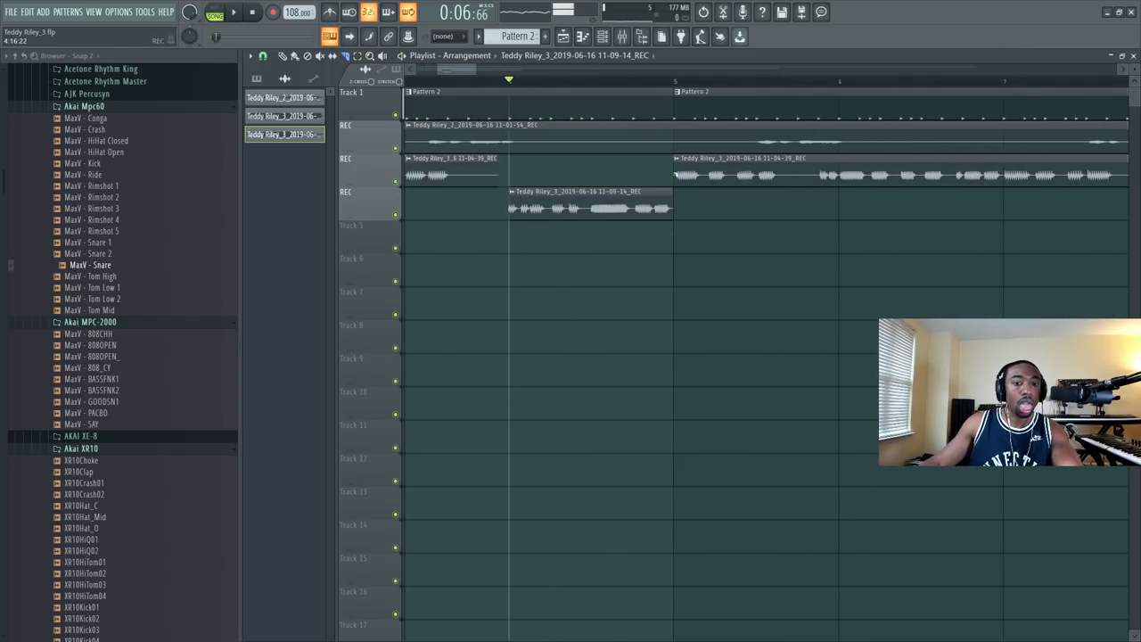
Step: Play the arrangement from bar 4 and again from bar 1 to check the replaced phrase
{"action": "key", "text": "space"}
{"action": "scroll", "coordinate": [519, 80], "scroll_direction": "down", "scroll_amount": 5}
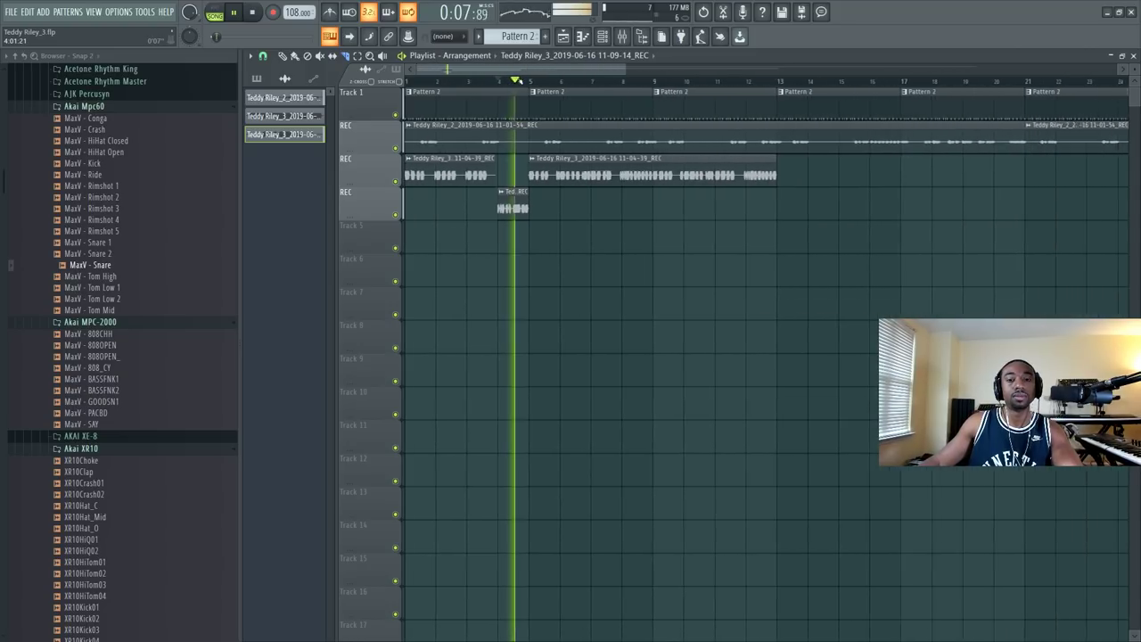
{"action": "left_click", "coordinate": [407, 80]}
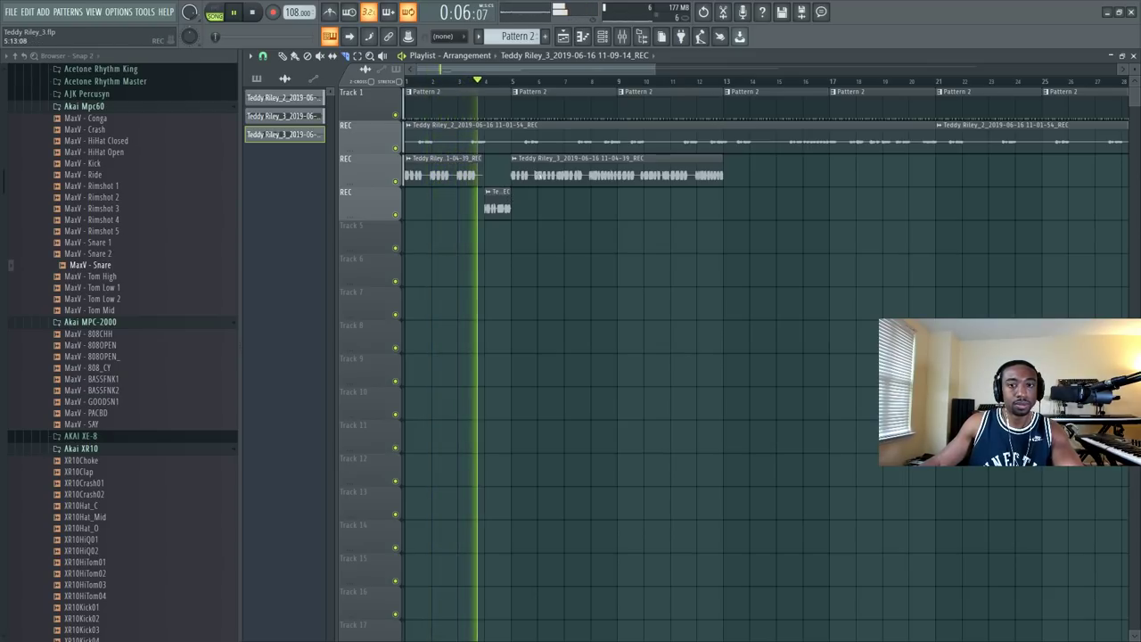
Step: Route the 11-09-14_REC channel to mixer insert 7, and play the arrangement from the start
{"action": "left_click", "coordinate": [621, 37]}
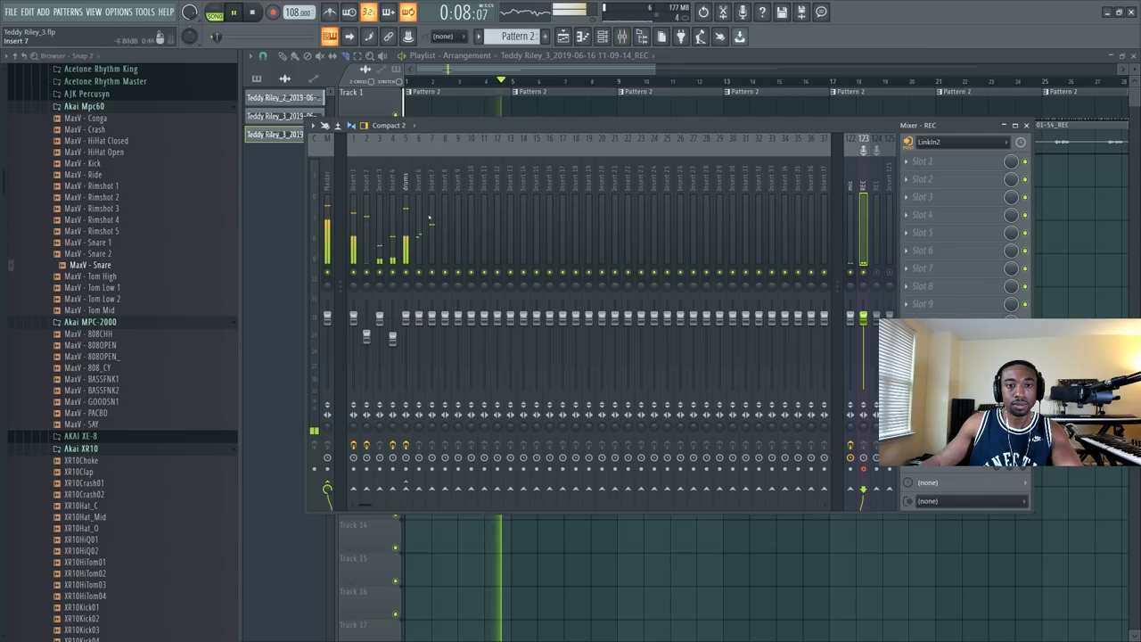
{"action": "left_click", "coordinate": [432, 188]}
{"action": "key", "text": "space"}
{"action": "left_click", "coordinate": [601, 36]}
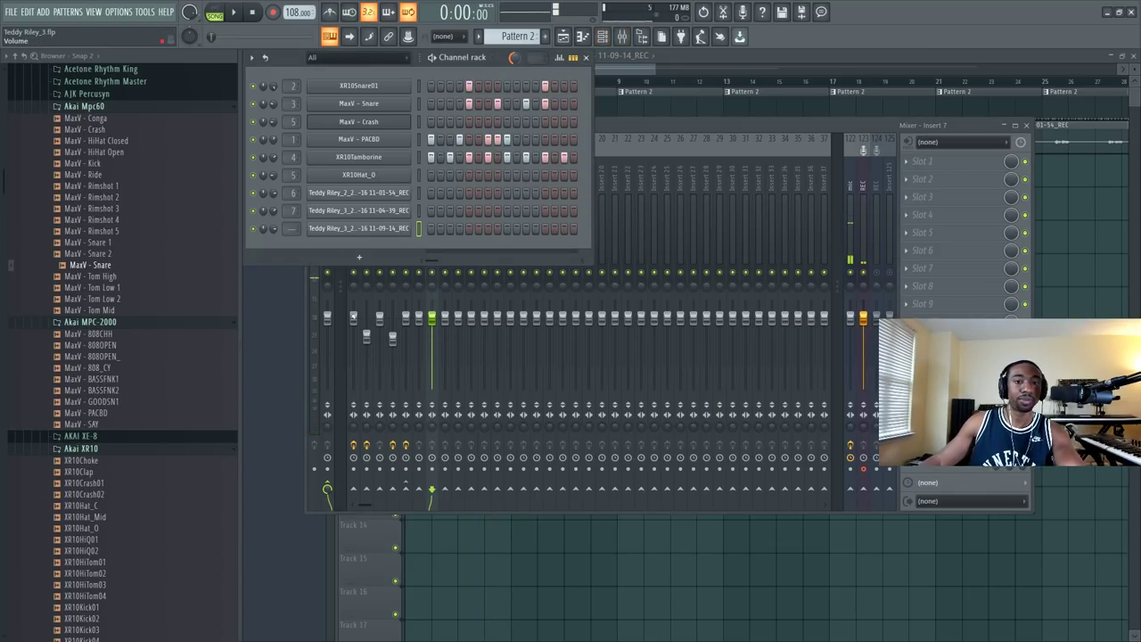
{"action": "key", "text": "ctrl+l"}
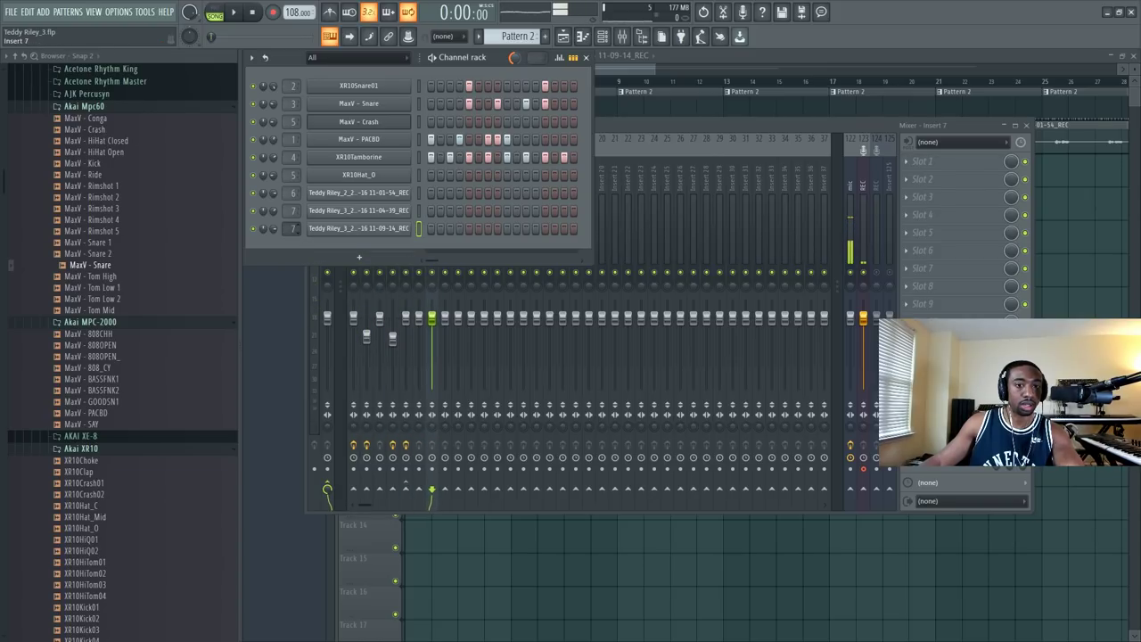
{"action": "key", "text": "space"}
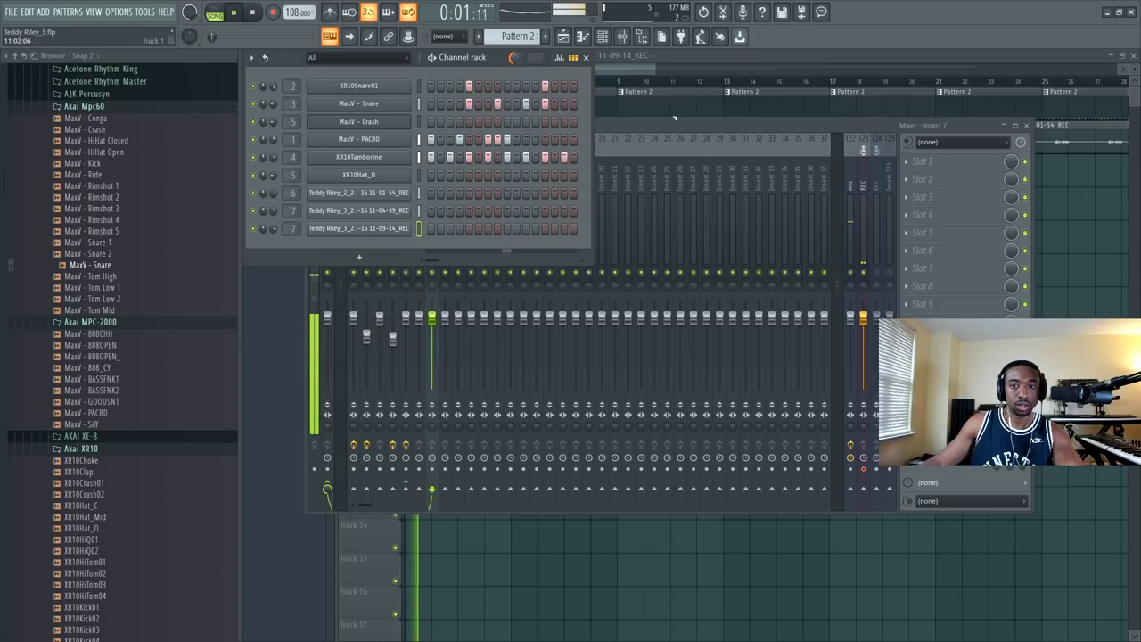
Step: Load Fruity soft clipper into the first effect slot of the Master mixer track, and return to the playlist
{"action": "left_click", "coordinate": [630, 147]}
{"action": "left_click", "coordinate": [326, 267]}
{"action": "key", "text": "space"}
{"action": "left_click", "coordinate": [931, 164]}
{"action": "left_click", "coordinate": [677, 40]}
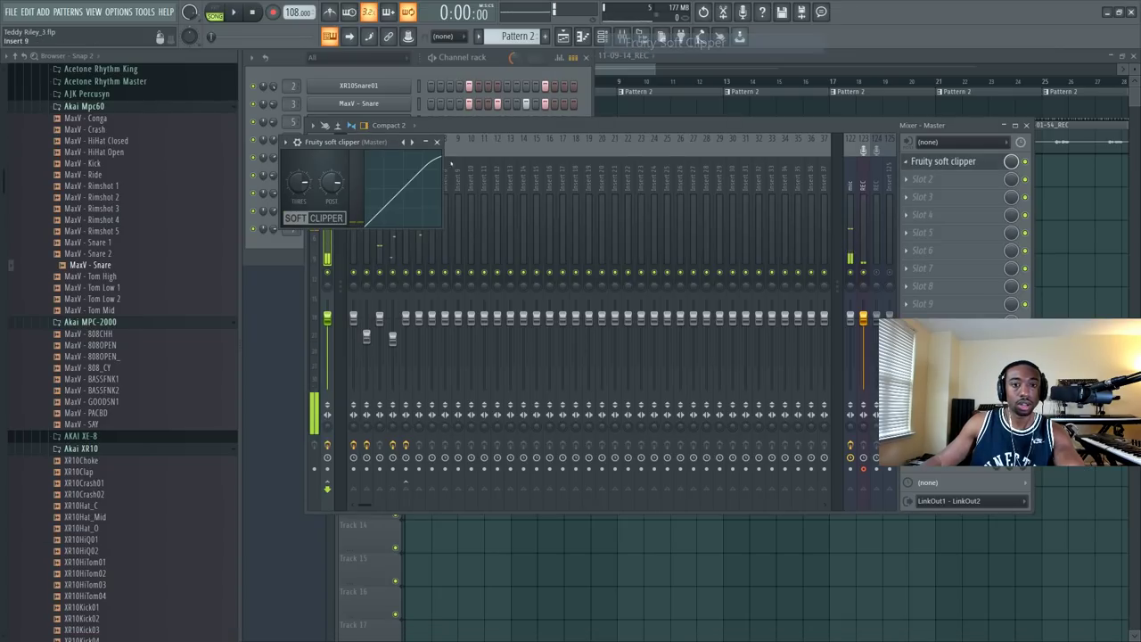
{"action": "key", "text": "F12"}
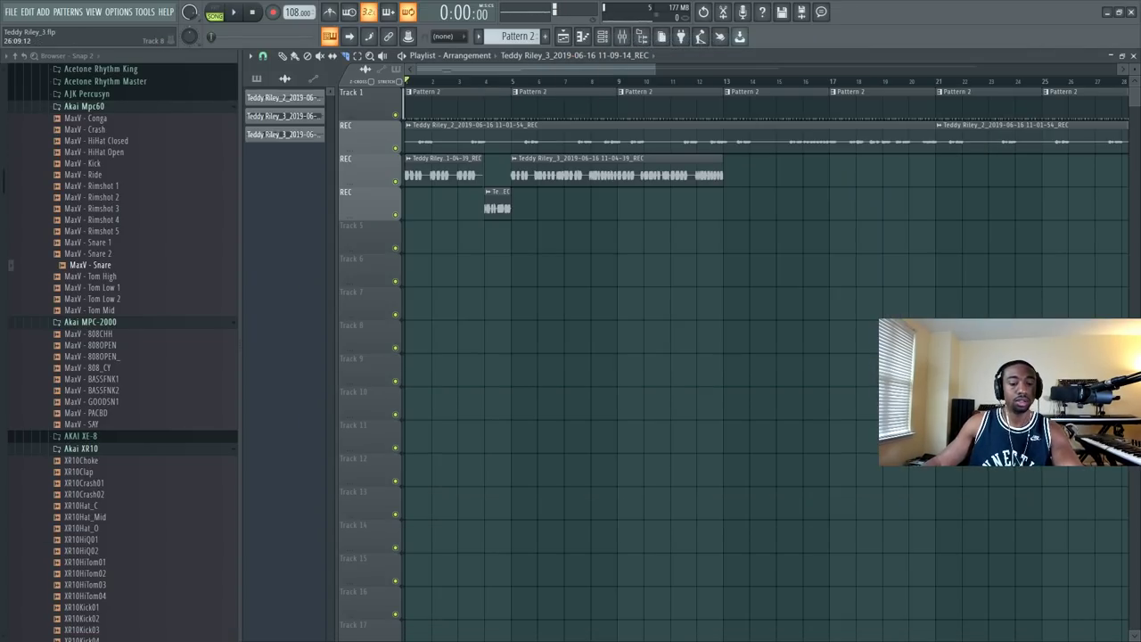
Step: Arm mixer track 124 REC with input LinkIn7 - LinkIn8 for recording, and restart playback in the playlist
{"action": "key", "text": "space"}
{"action": "key", "text": "F9"}
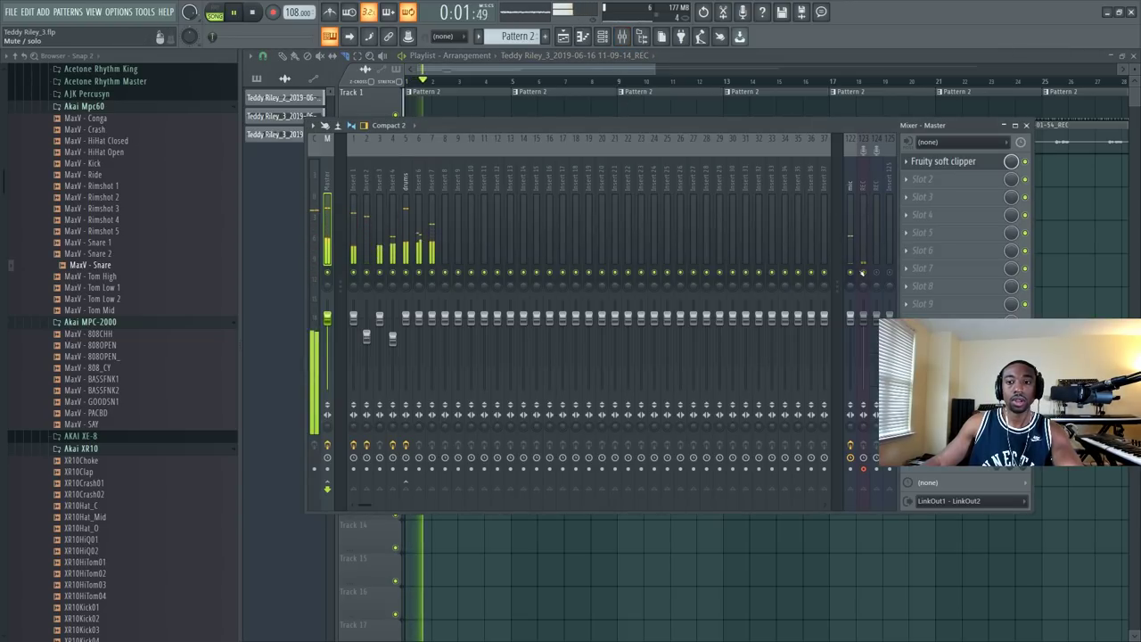
{"action": "key", "text": "space"}
{"action": "left_click", "coordinate": [877, 241]}
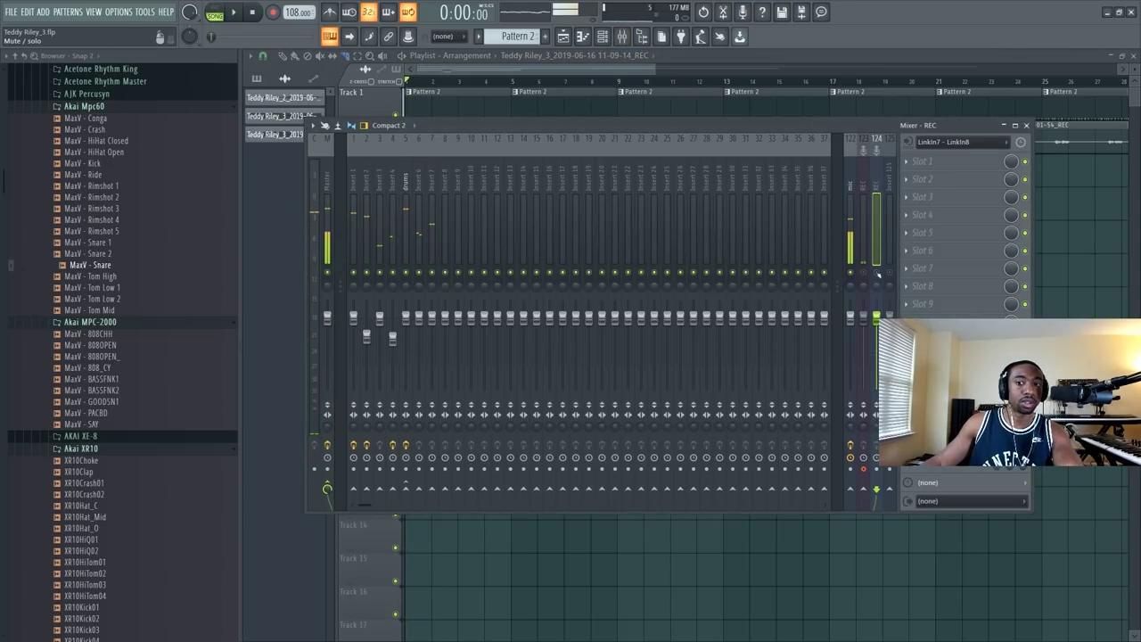
{"action": "left_click", "coordinate": [876, 470]}
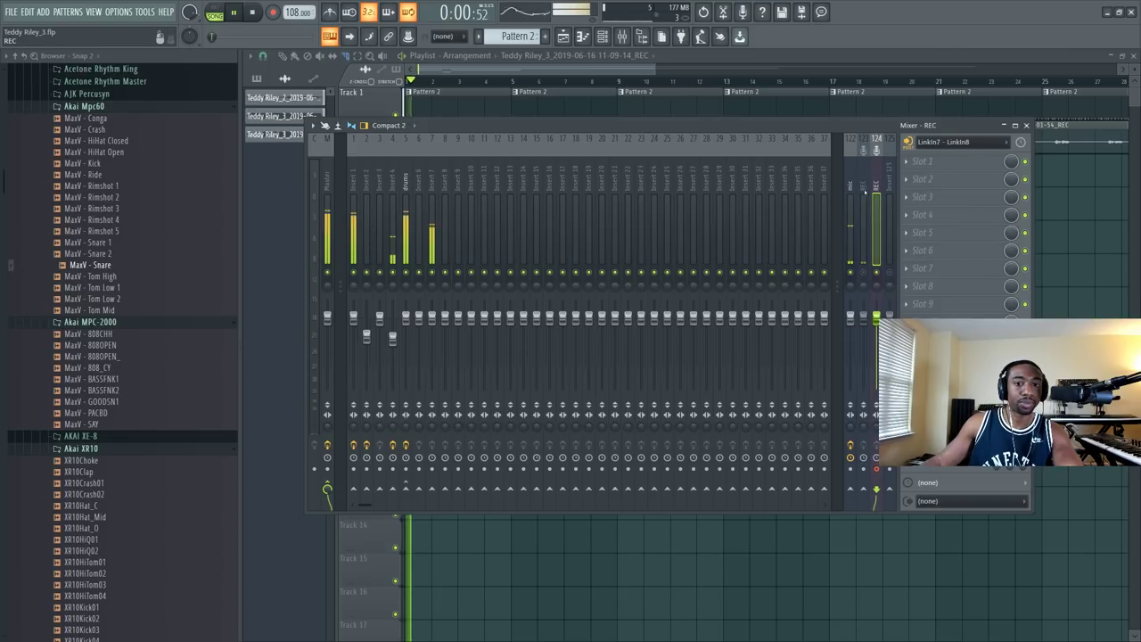
{"action": "key", "text": "space"}
{"action": "key", "text": "F9"}
{"action": "key", "text": "space"}
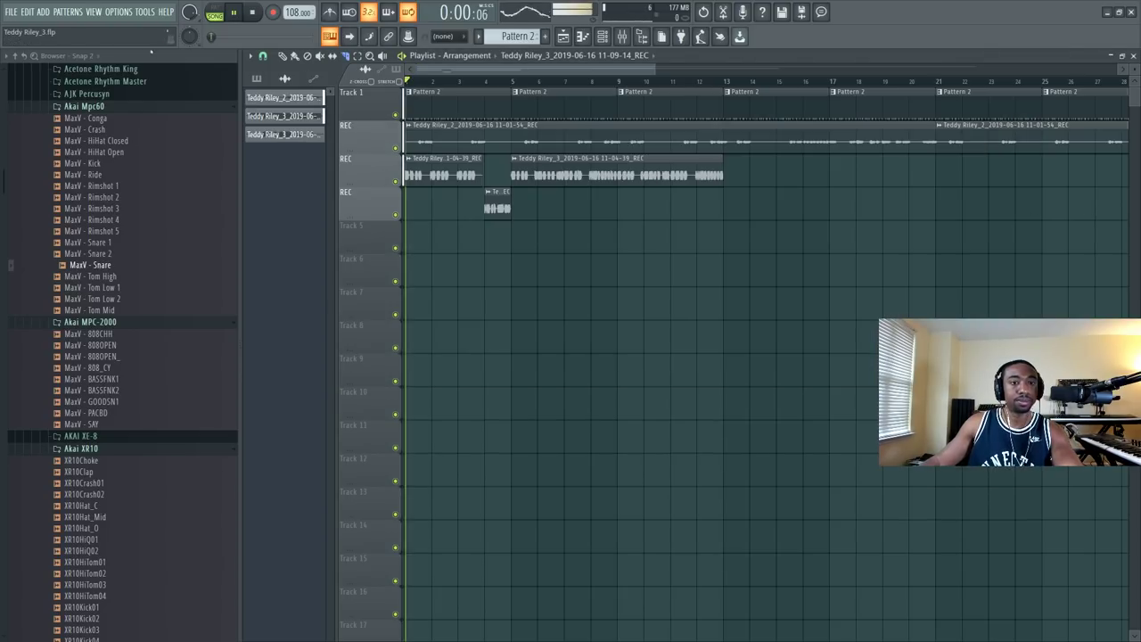
Step: Duplicate the 11-04-39_REC and 11-09-14_REC clips using Bar snap, and place the copies so they start at bar 13
{"action": "scroll", "coordinate": [479, 92], "scroll_direction": "down", "scroll_amount": 3}
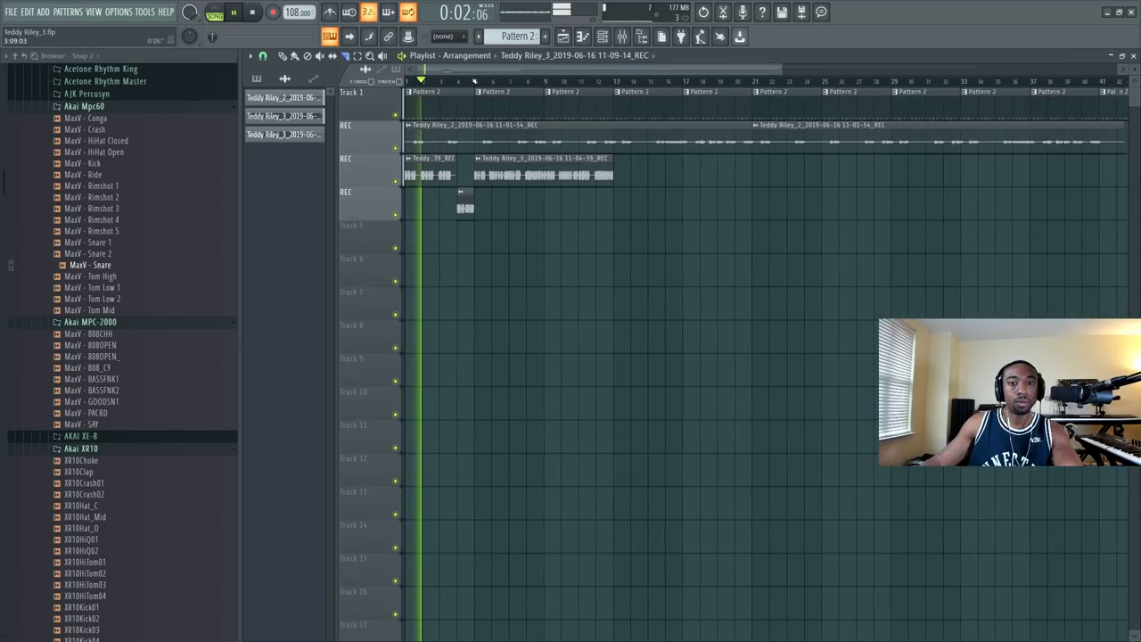
{"action": "left_click_drag", "start_coordinate": [548, 156], "coordinate": [426, 212]}
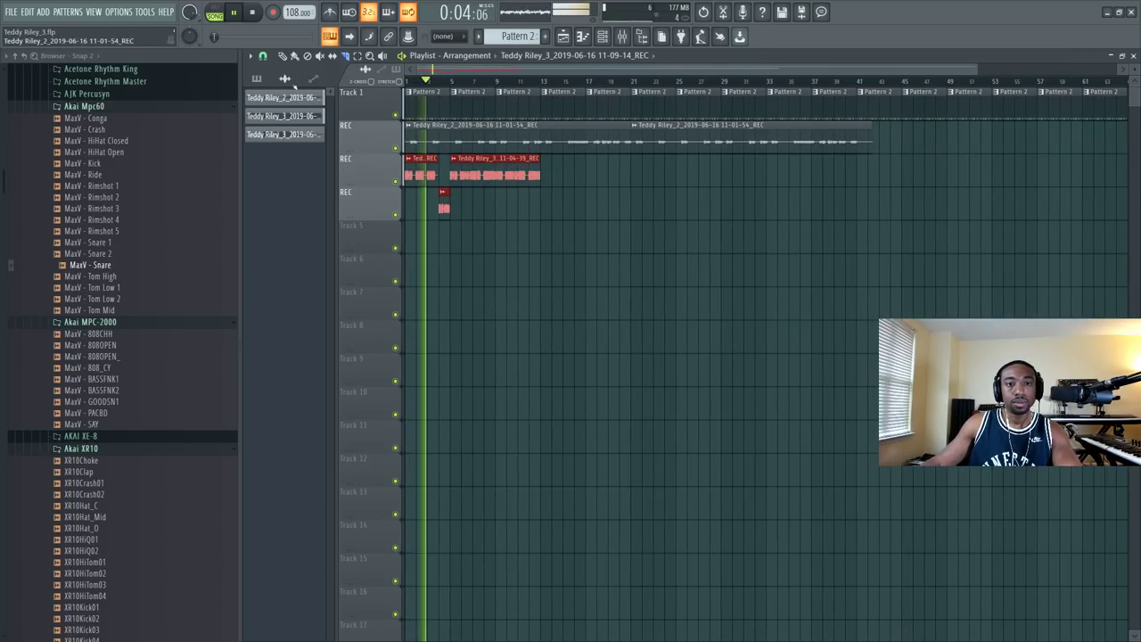
{"action": "left_click", "coordinate": [262, 56]}
{"action": "left_click", "coordinate": [303, 374]}
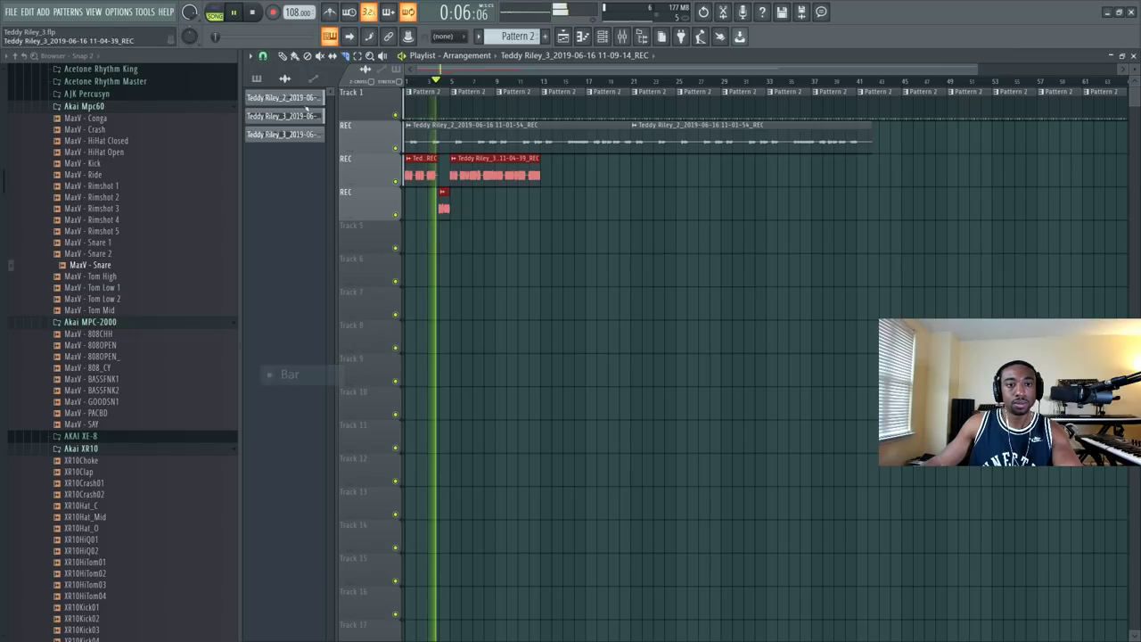
{"action": "key", "text": "ctrl+b"}
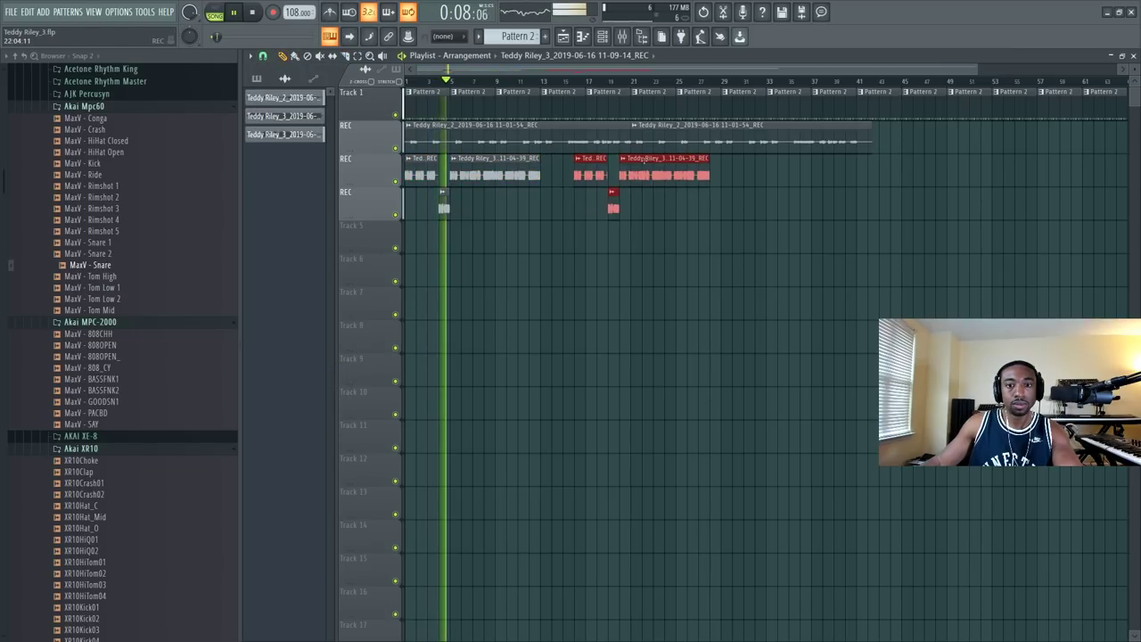
{"action": "left_click", "coordinate": [668, 256]}
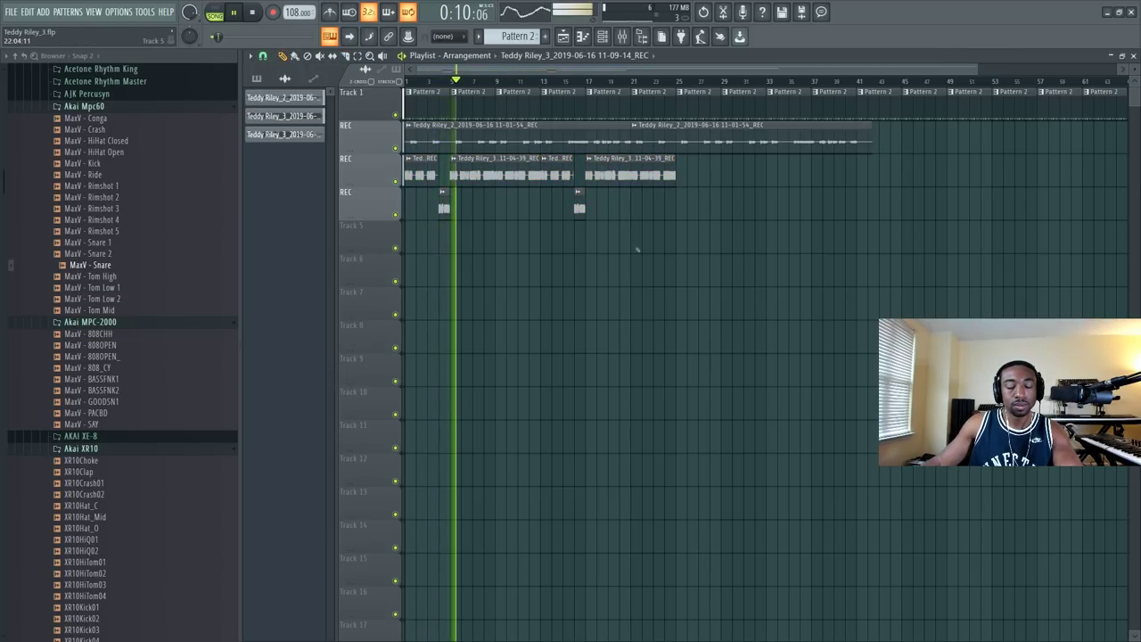
Step: Move the copied one-bar 11-09-14_REC piece to bar 24, and make the 11-04-39_REC clip at bar 13 run continuously up to it
{"action": "left_click_drag", "start_coordinate": [714, 218], "coordinate": [674, 218]}
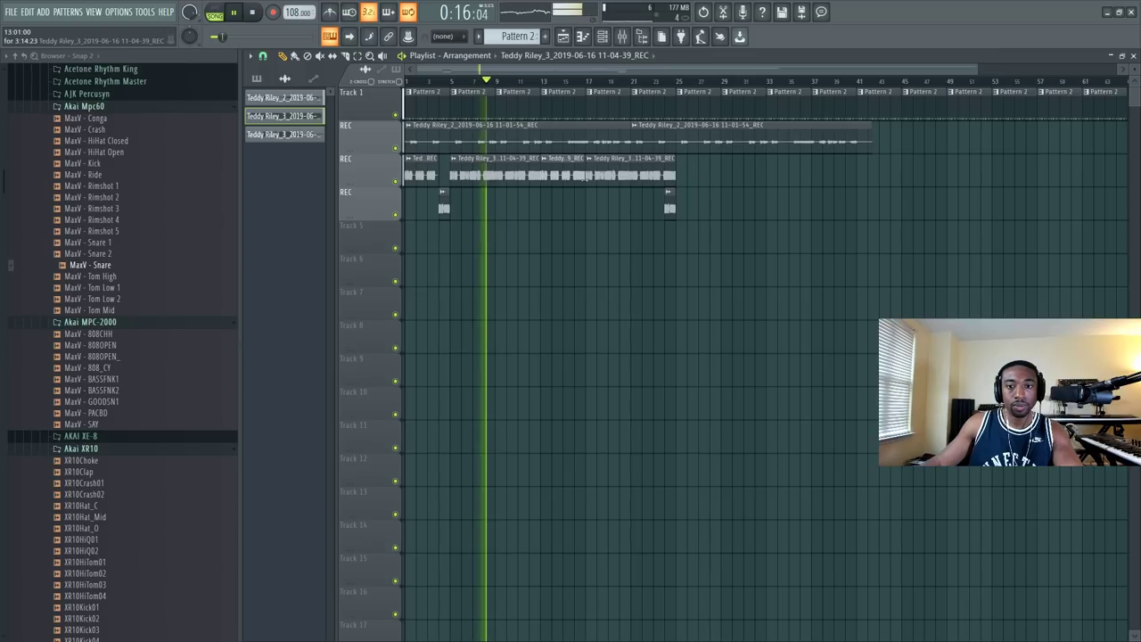
{"action": "key", "text": "ctrl+z"}
{"action": "key", "text": "ctrl+z"}
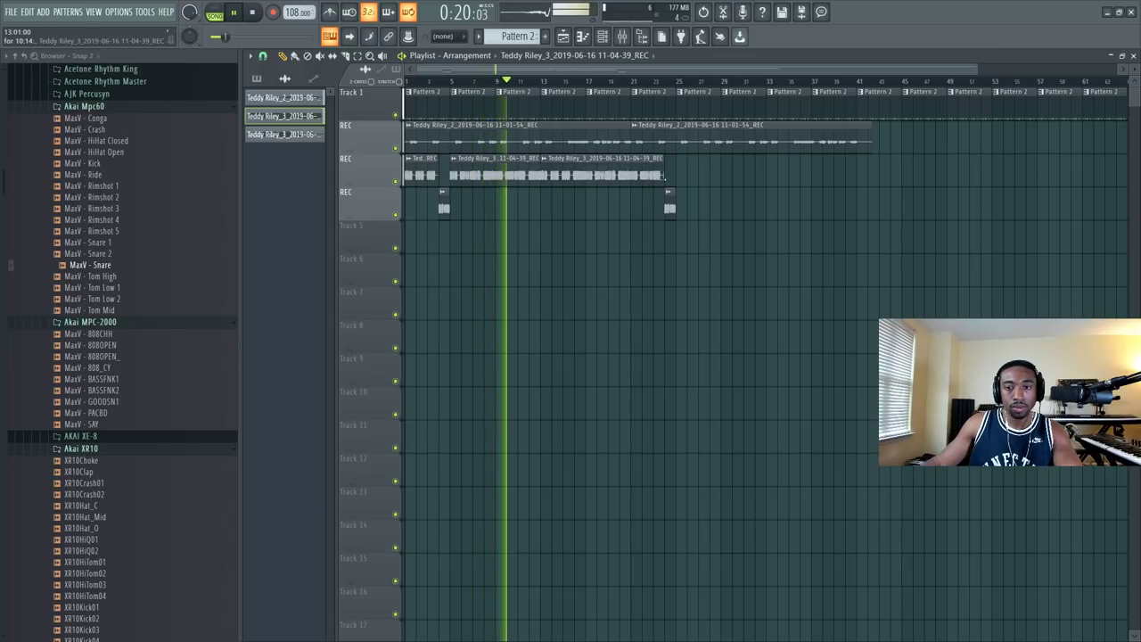
Step: Duplicate all 11-04-39_REC and 11-09-14_REC clips so the copies start at bar 26, aligned with the second 11-01-54_REC clip
{"action": "left_click_drag", "start_coordinate": [708, 237], "coordinate": [403, 153]}
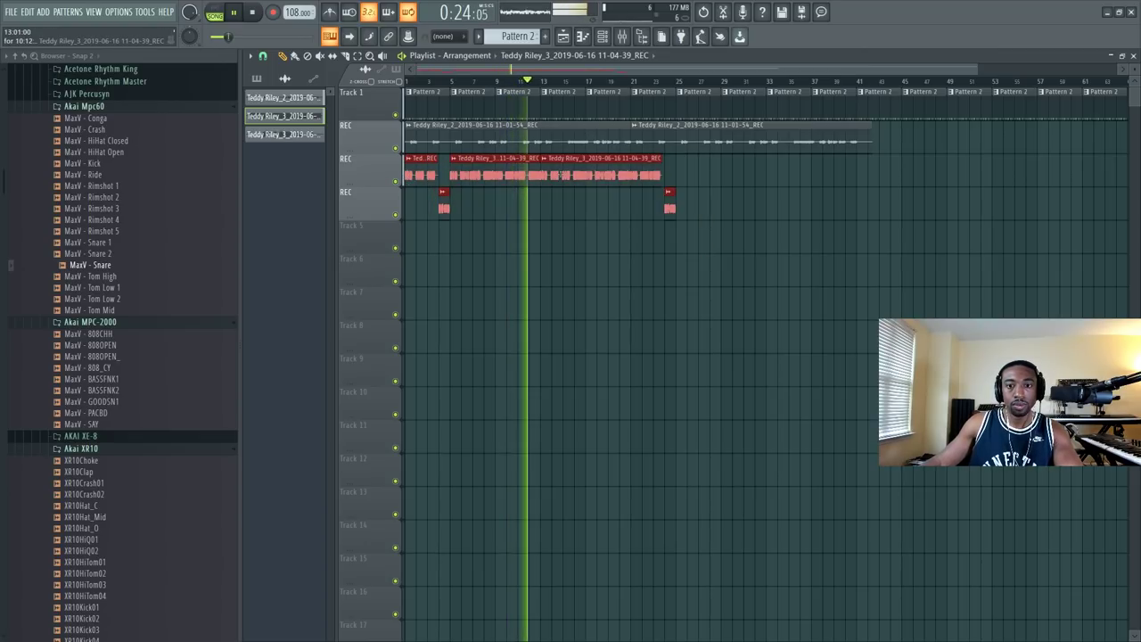
{"action": "key", "text": "ctrl+b"}
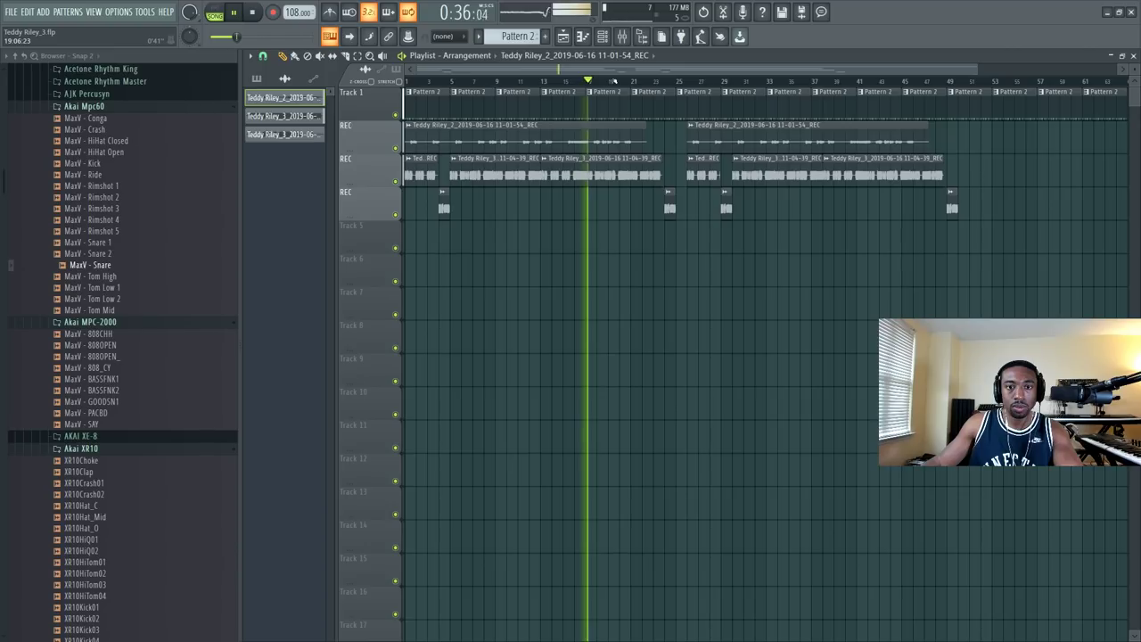
{"action": "scroll", "coordinate": [617, 80], "scroll_direction": "down", "scroll_amount": 1}
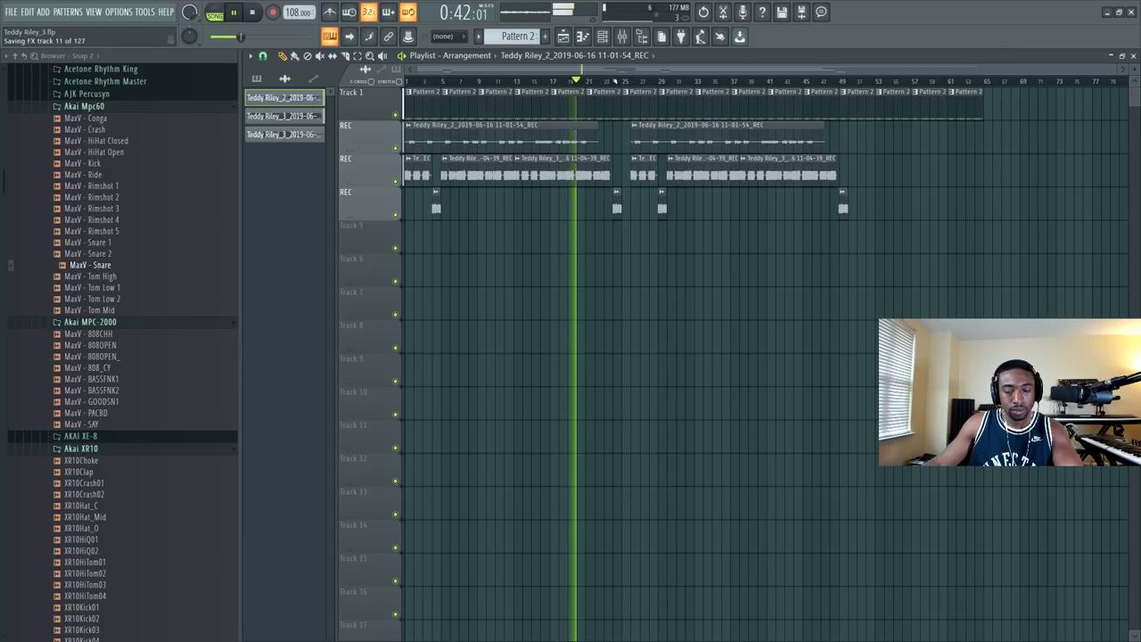
Step: Shift the second 11-01-54_REC clip and the duplicated 11-04-39_REC and 11-09-14_REC clips one bar earlier to start at bar 25, and stop playback
{"action": "scroll", "coordinate": [613, 80], "scroll_direction": "up", "scroll_amount": 3}
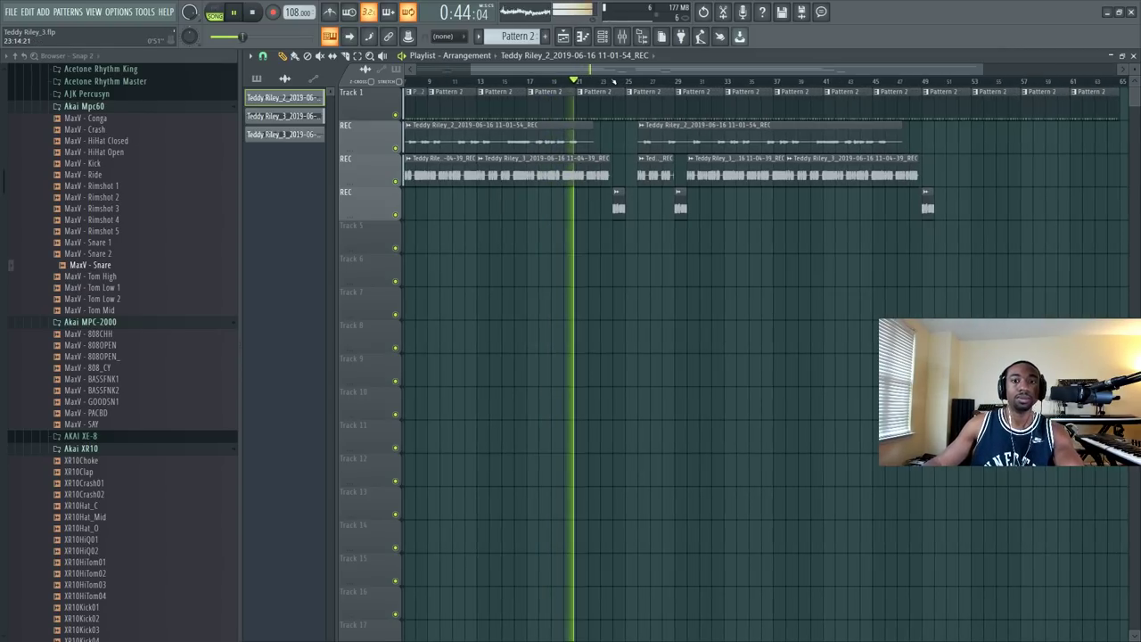
{"action": "scroll", "coordinate": [613, 81], "scroll_direction": "down", "scroll_amount": 1}
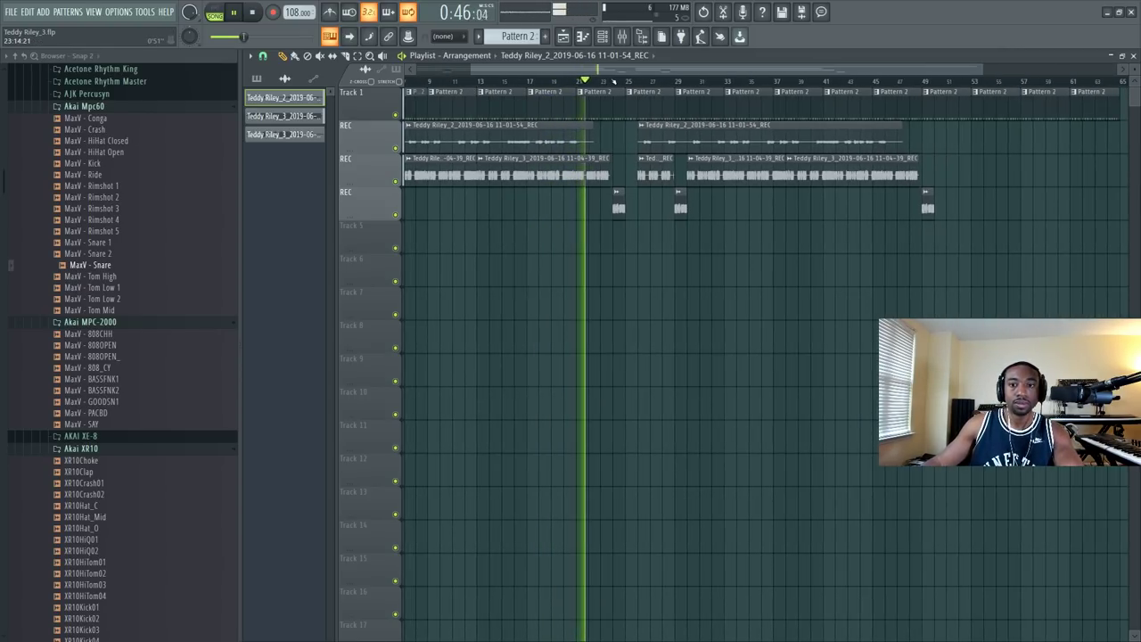
{"action": "left_click_drag", "start_coordinate": [658, 139], "coordinate": [649, 135]}
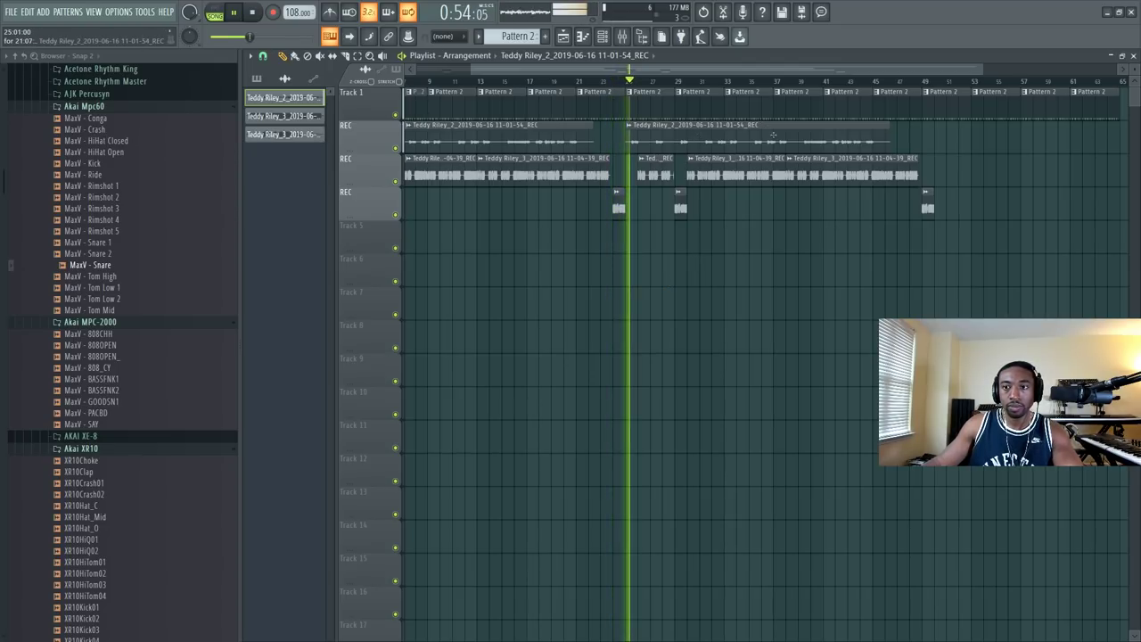
{"action": "left_click_drag", "start_coordinate": [640, 153], "coordinate": [934, 221]}
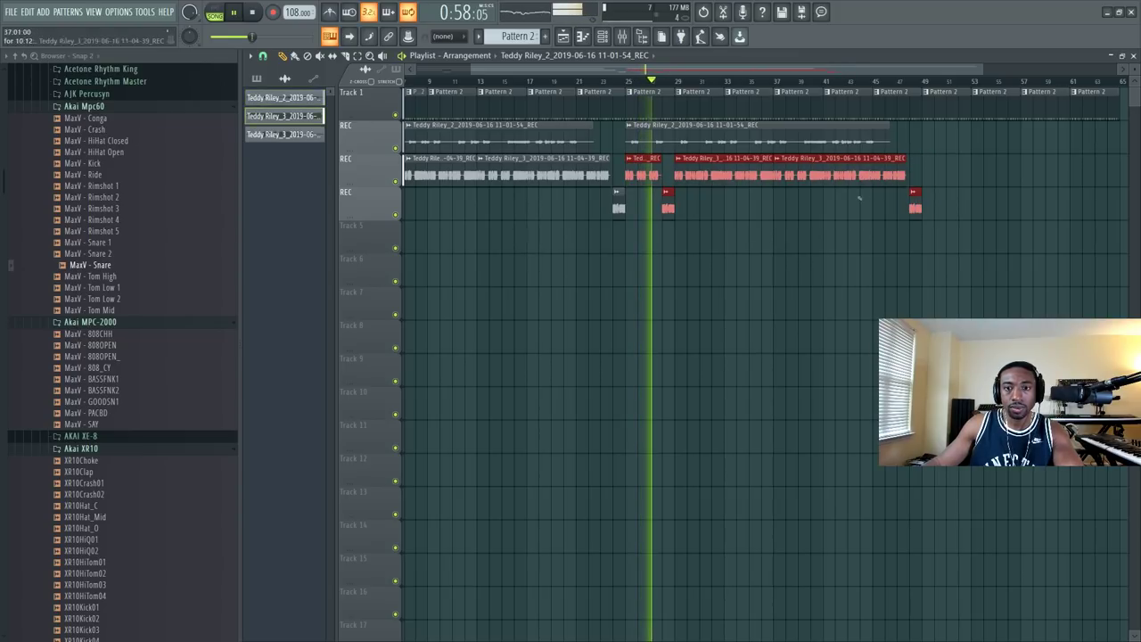
{"action": "key", "text": "space"}
{"action": "scroll", "coordinate": [626, 87], "scroll_direction": "down", "scroll_amount": 2}
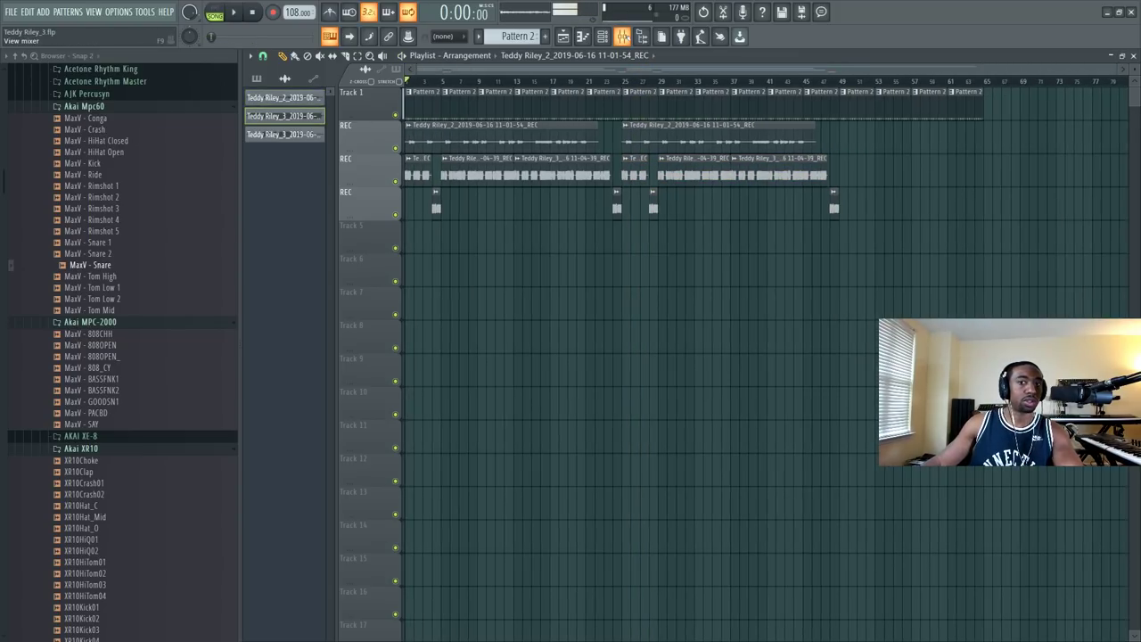
Step: Play through the extended arrangement and check the track levels in the mixer
{"action": "left_click", "coordinate": [621, 35]}
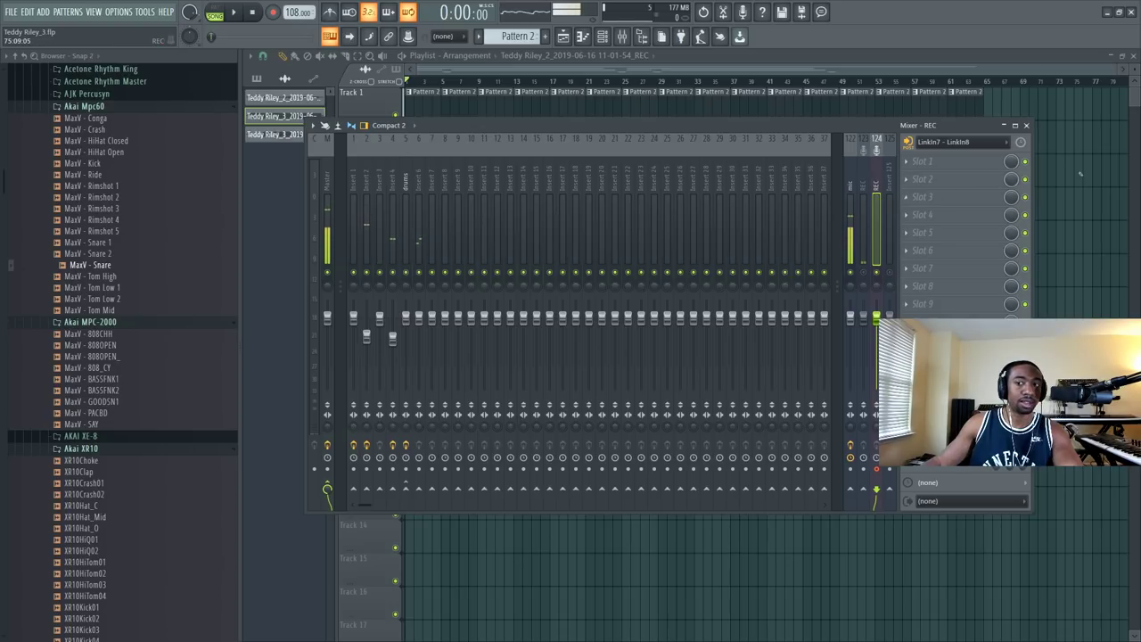
{"action": "key", "text": "F9"}
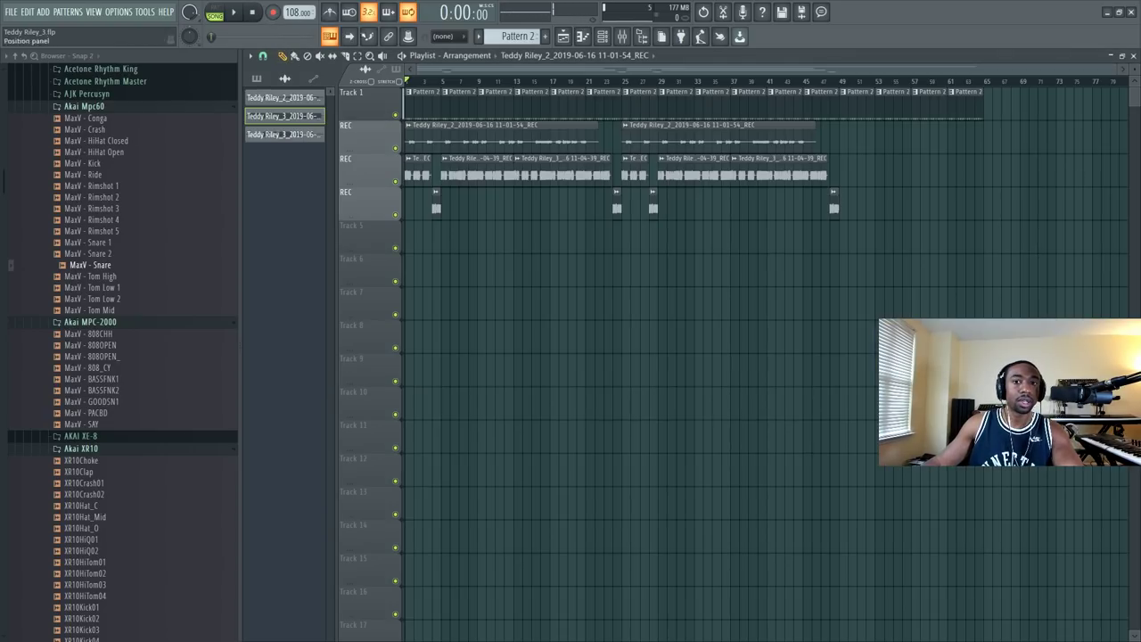
{"action": "left_click", "coordinate": [622, 37]}
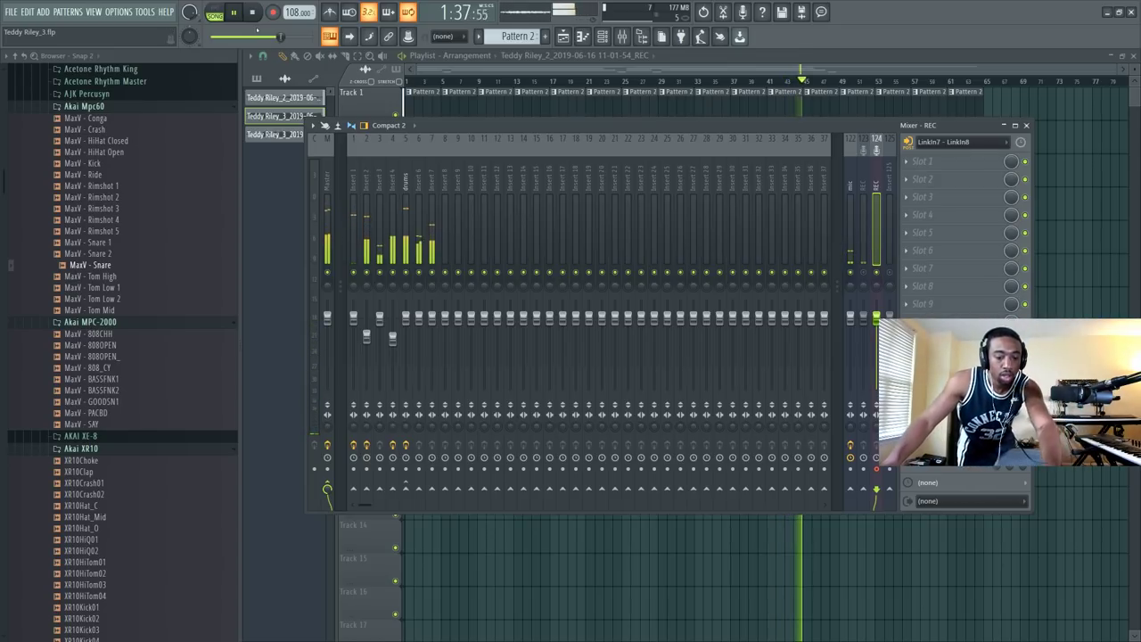
{"action": "key", "text": "space"}
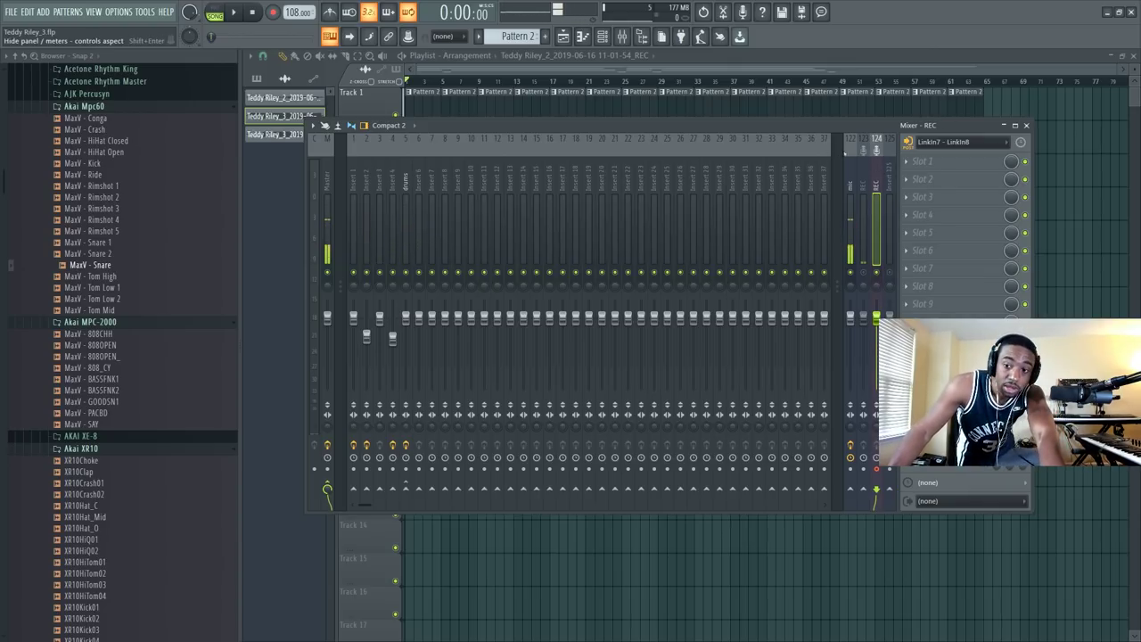
Step: Record a new part from bar 1 to about bar 46 using the Everything recording option
{"action": "left_click", "coordinate": [273, 12]}
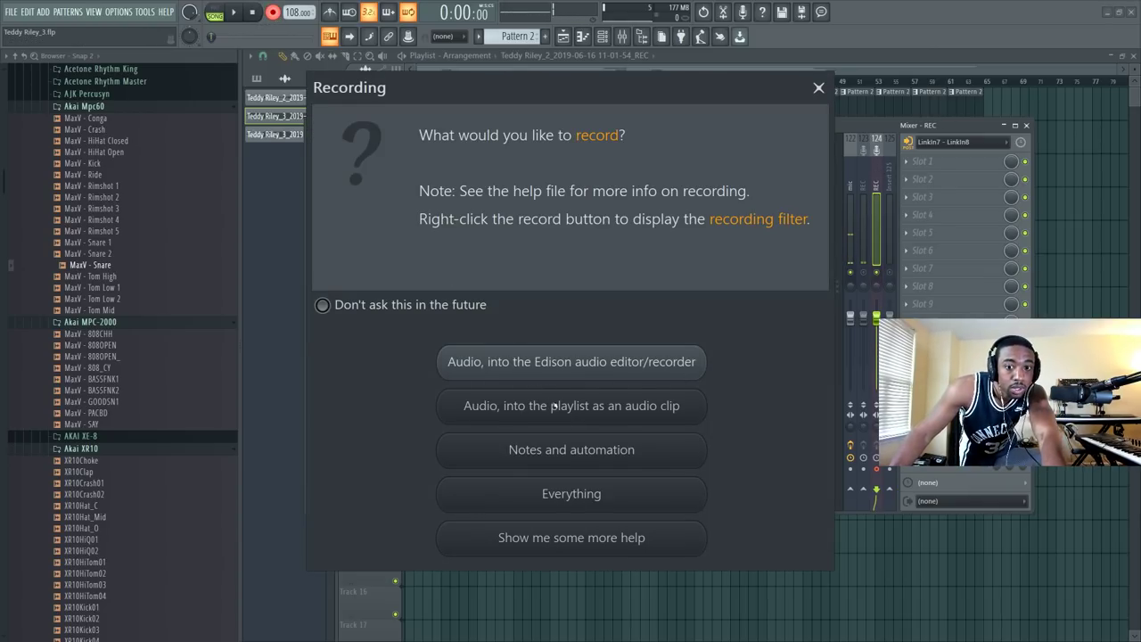
{"action": "left_click", "coordinate": [573, 492]}
{"action": "key", "text": "space"}
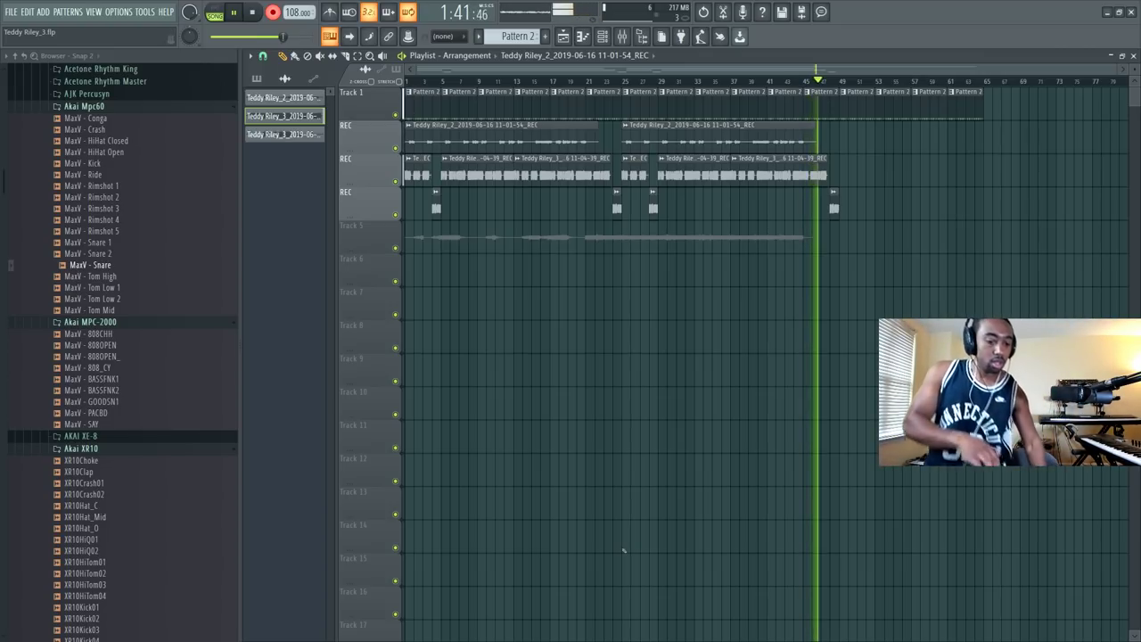
{"action": "key", "text": "space"}
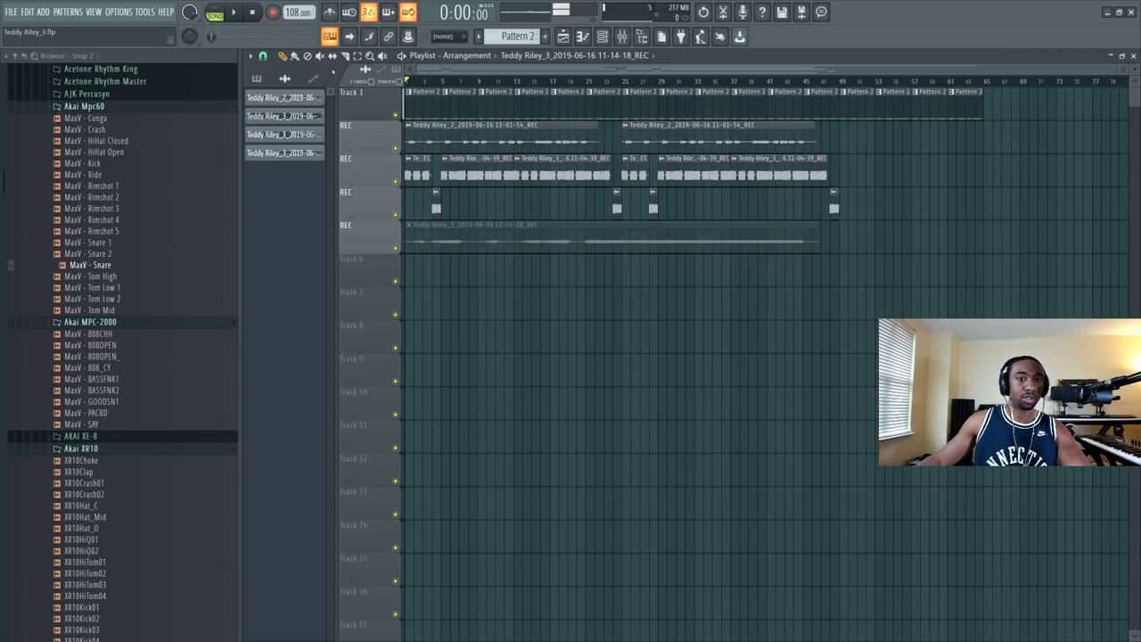
Step: Unmute the new 11-14-18_REC clip on track 5, and route its channel to mixer insert 8 during playback
{"action": "left_click", "coordinate": [408, 224]}
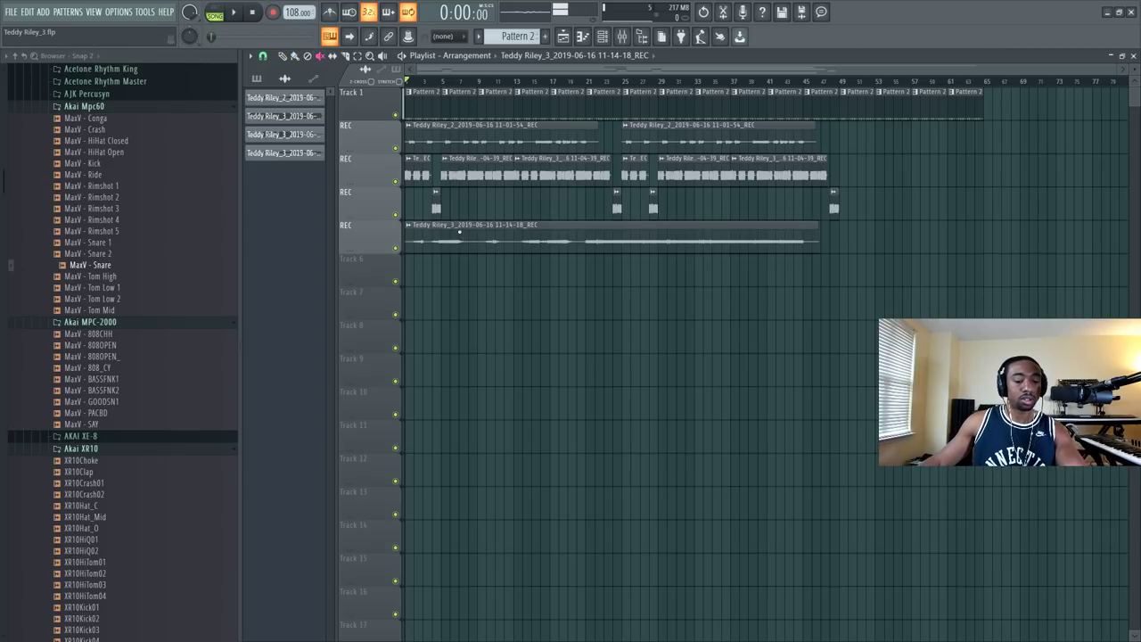
{"action": "key", "text": "space"}
{"action": "left_click", "coordinate": [603, 36]}
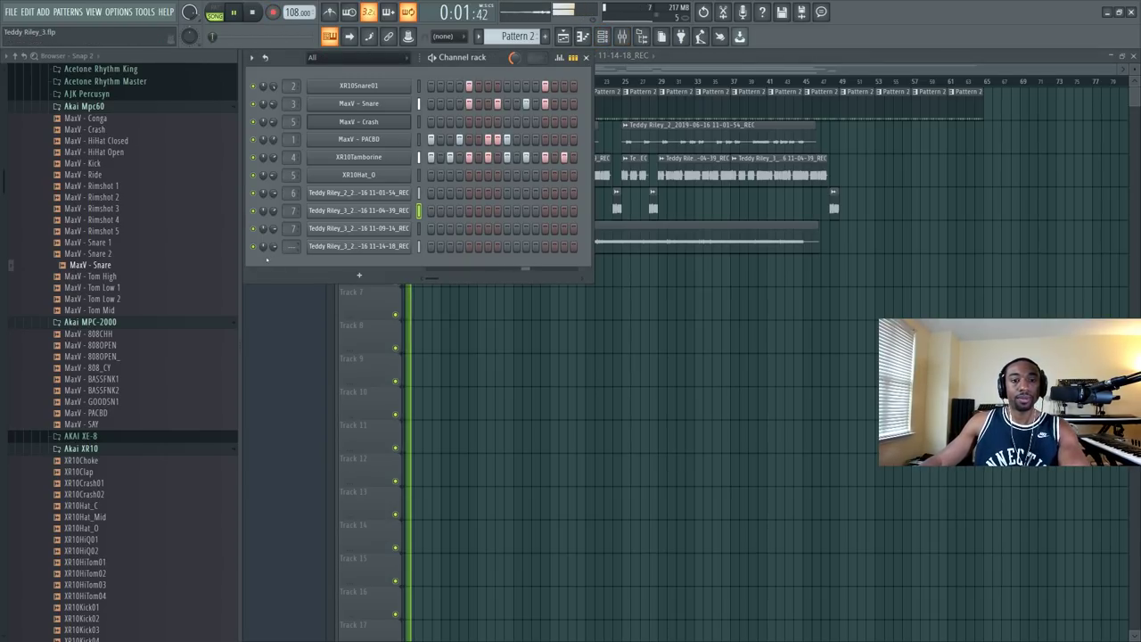
{"action": "scroll", "coordinate": [289, 246], "scroll_direction": "up", "scroll_amount": 7}
{"action": "scroll", "coordinate": [293, 246], "scroll_direction": "down", "scroll_amount": 1}
{"action": "key", "text": "space"}
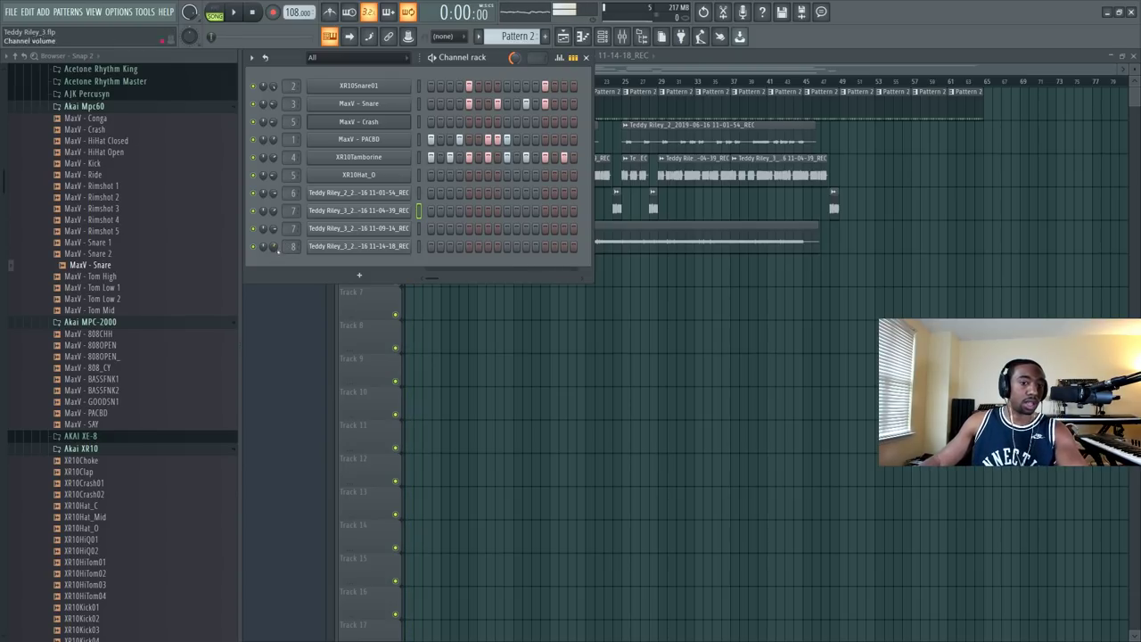
Step: Play back the arrangement from bar 1 to hear the new 11-14-18_REC part against the other tracks
{"action": "key", "text": "F6"}
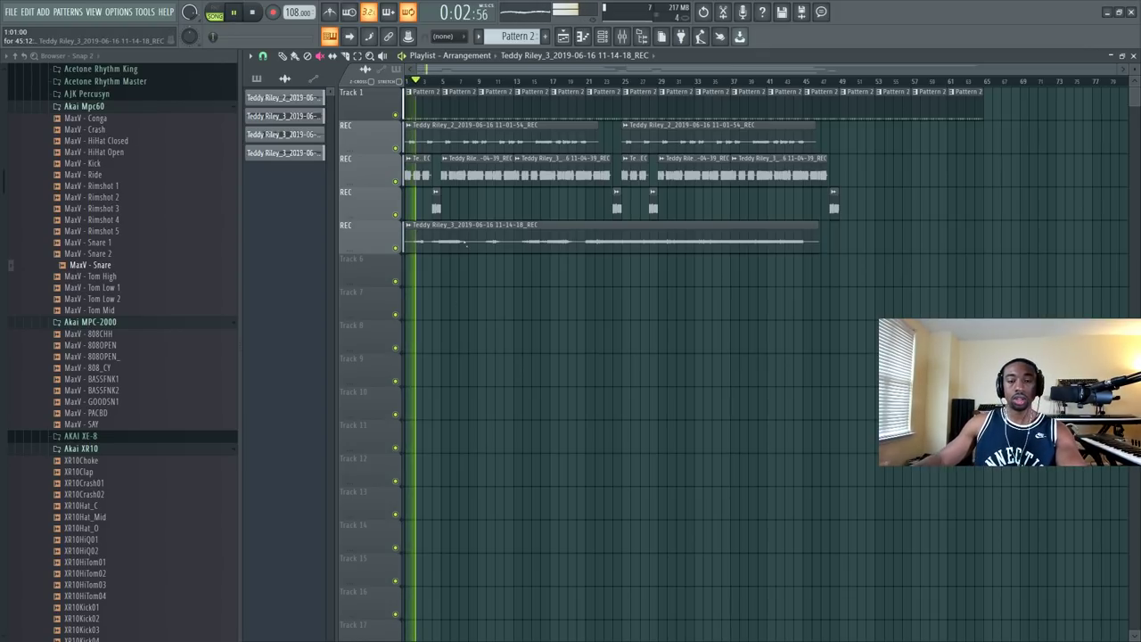
{"action": "key", "text": "F6"}
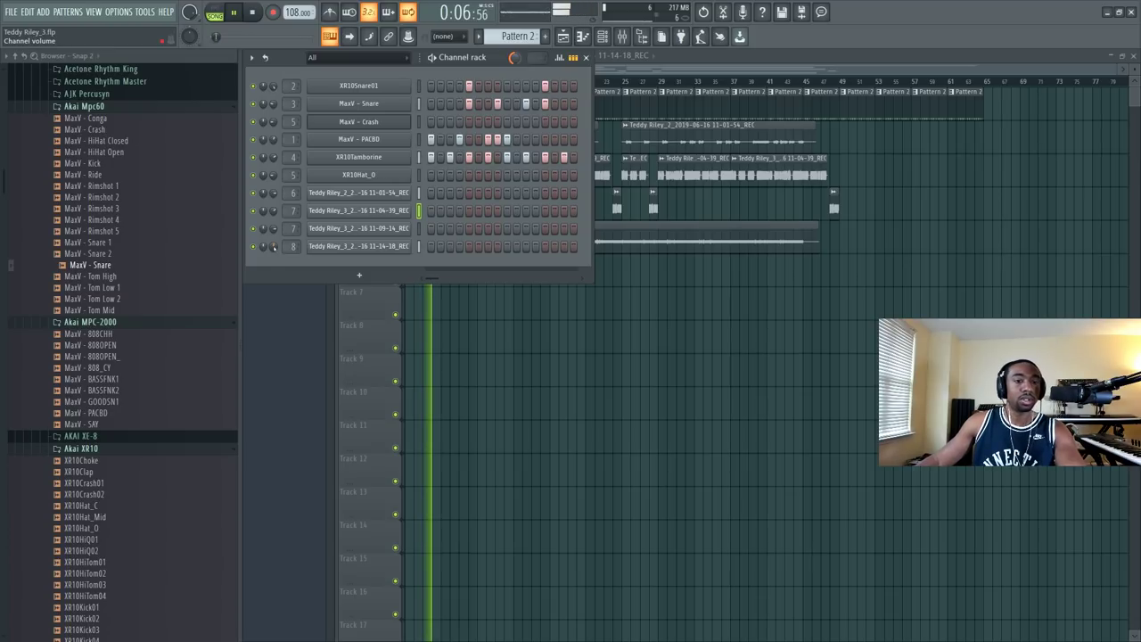
{"action": "key", "text": "F6"}
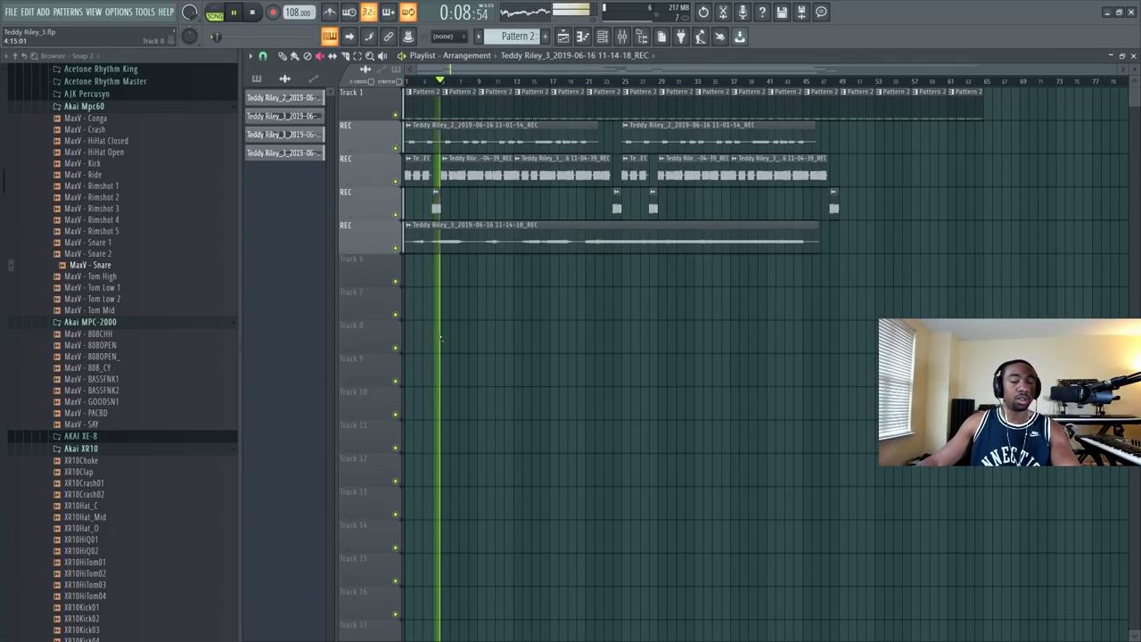
{"action": "key", "text": "space"}
{"action": "key", "text": "space"}
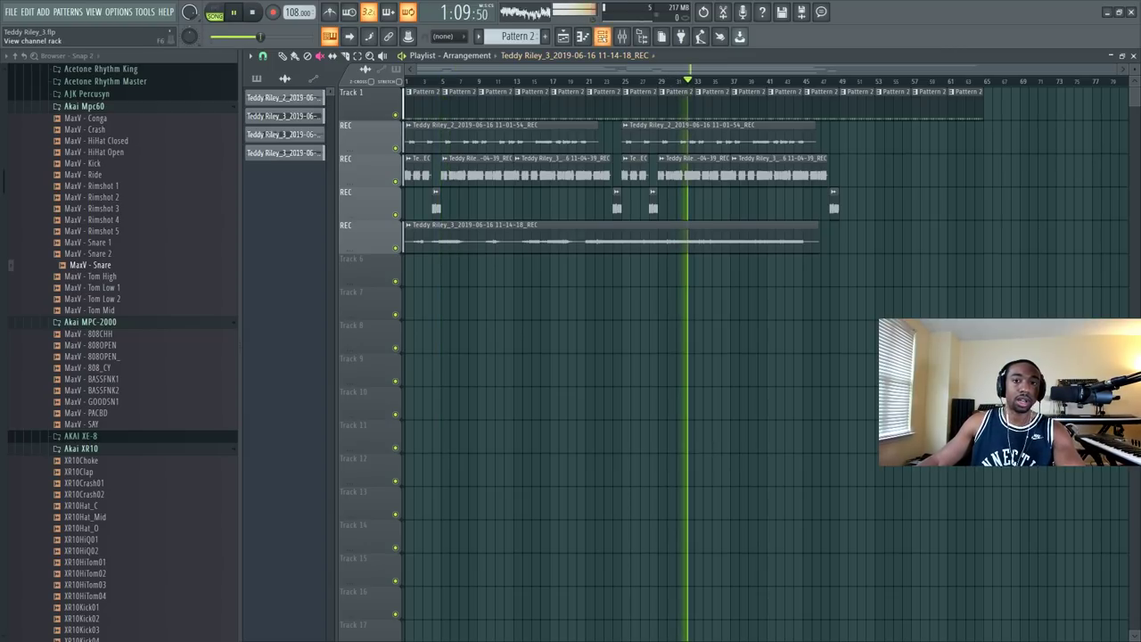
Step: Set the 11-14-18_REC channel's volume to 45%, and lower mixer insert 8 to -1.7 dB during playback
{"action": "key", "text": "F6"}
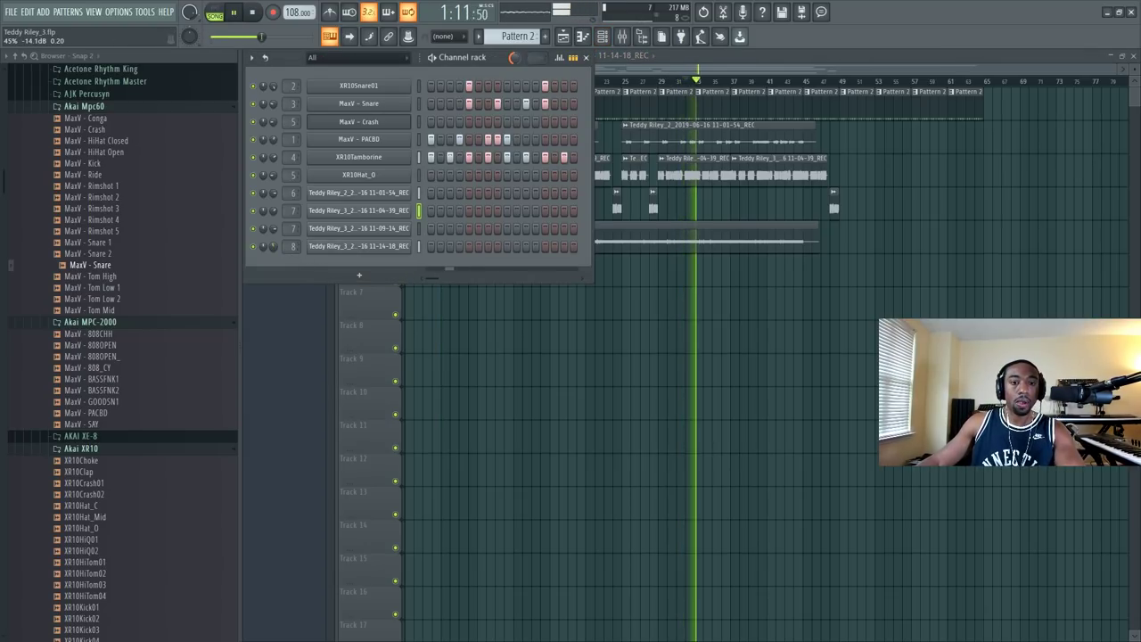
{"action": "left_click", "coordinate": [623, 36]}
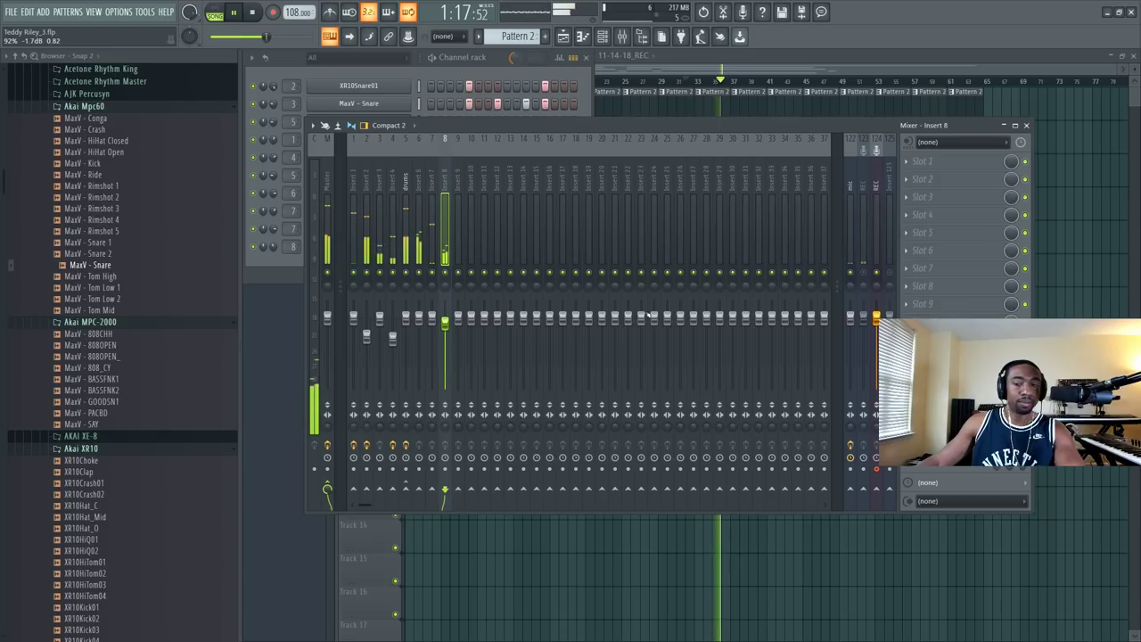
{"action": "left_click", "coordinate": [1114, 242]}
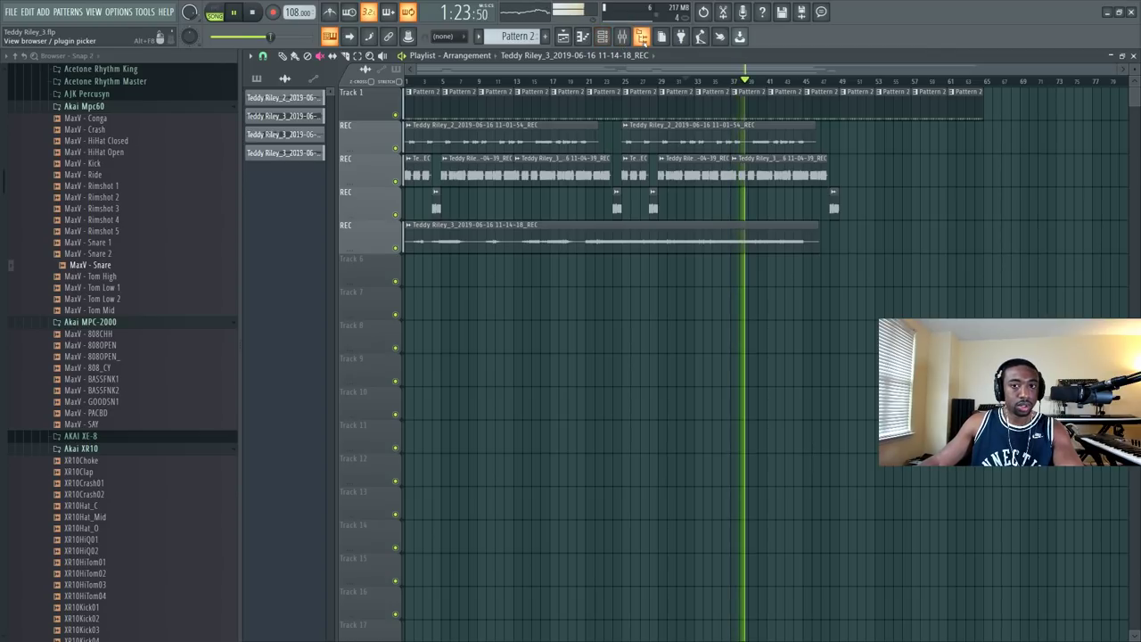
Step: Select the REC mixer track fed by LinkIn7 - LinkIn8, and play the arrangement to rehearse the next part
{"action": "left_click", "coordinate": [621, 36]}
{"action": "left_click", "coordinate": [874, 202]}
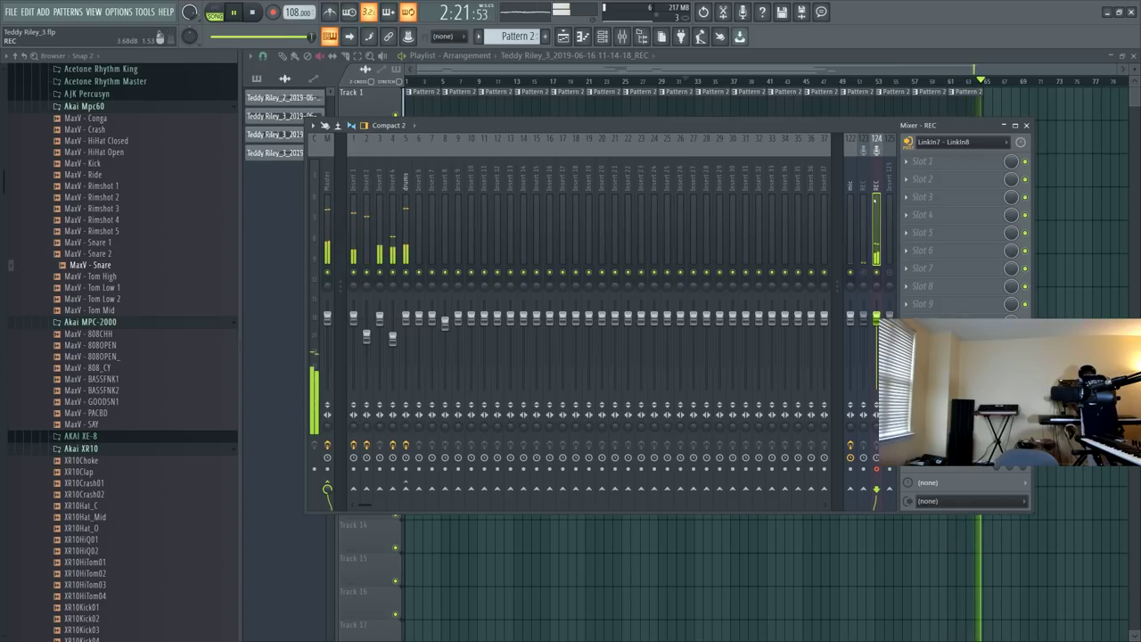
{"action": "key", "text": "space"}
{"action": "key", "text": "space"}
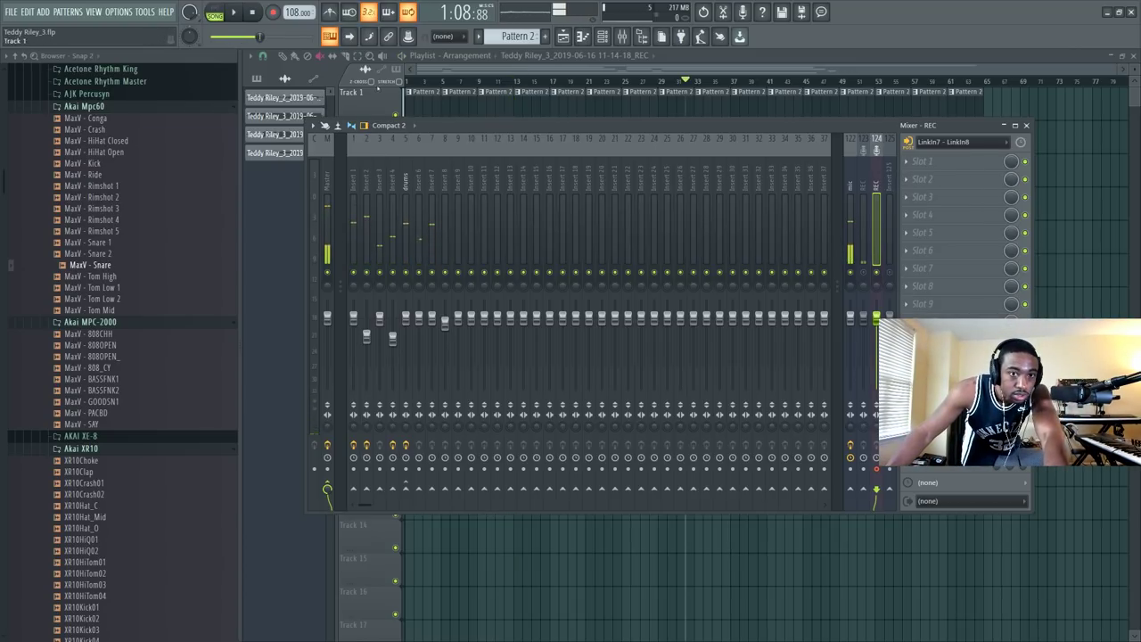
Step: Record a new part into the playlist as an audio clip from bar 1 to about bar 38
{"action": "left_click", "coordinate": [273, 12]}
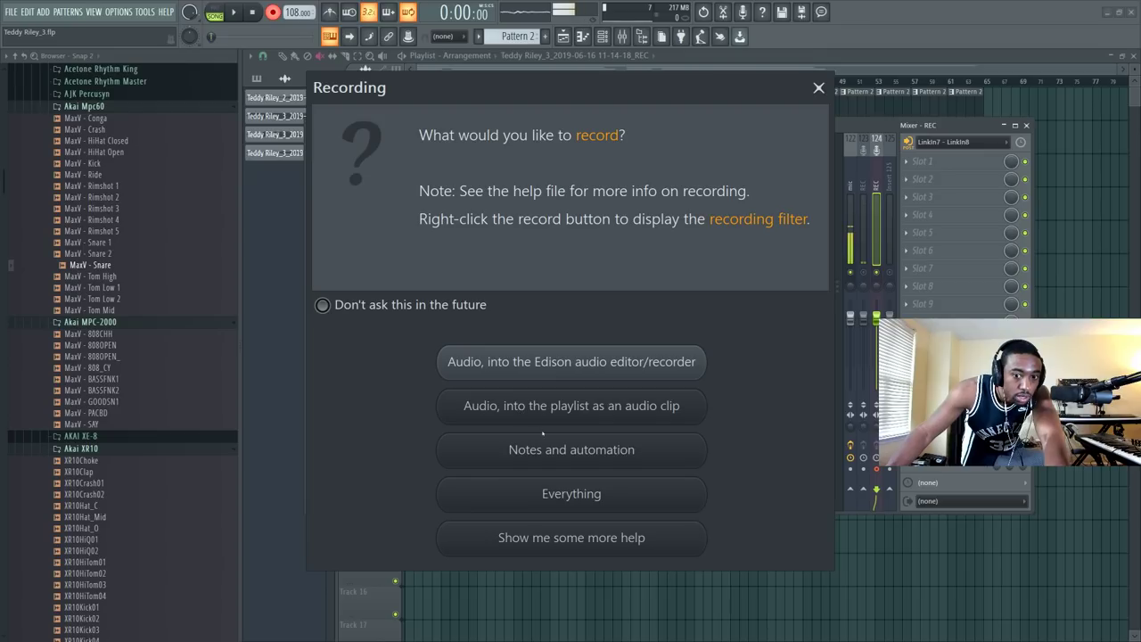
{"action": "left_click", "coordinate": [550, 400]}
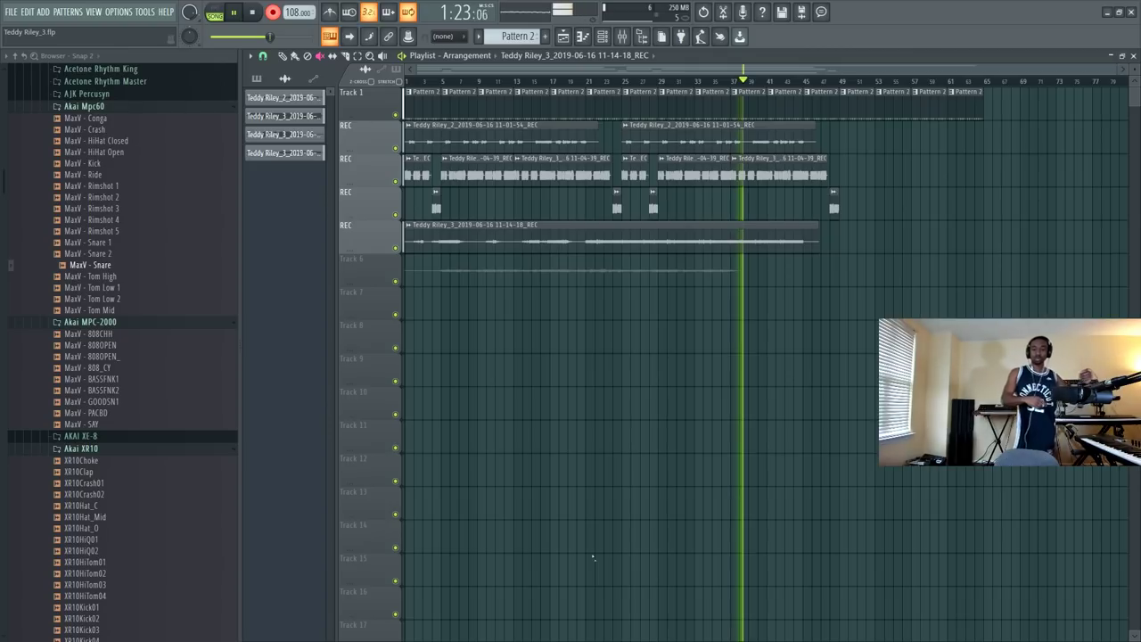
{"action": "key", "text": "space"}
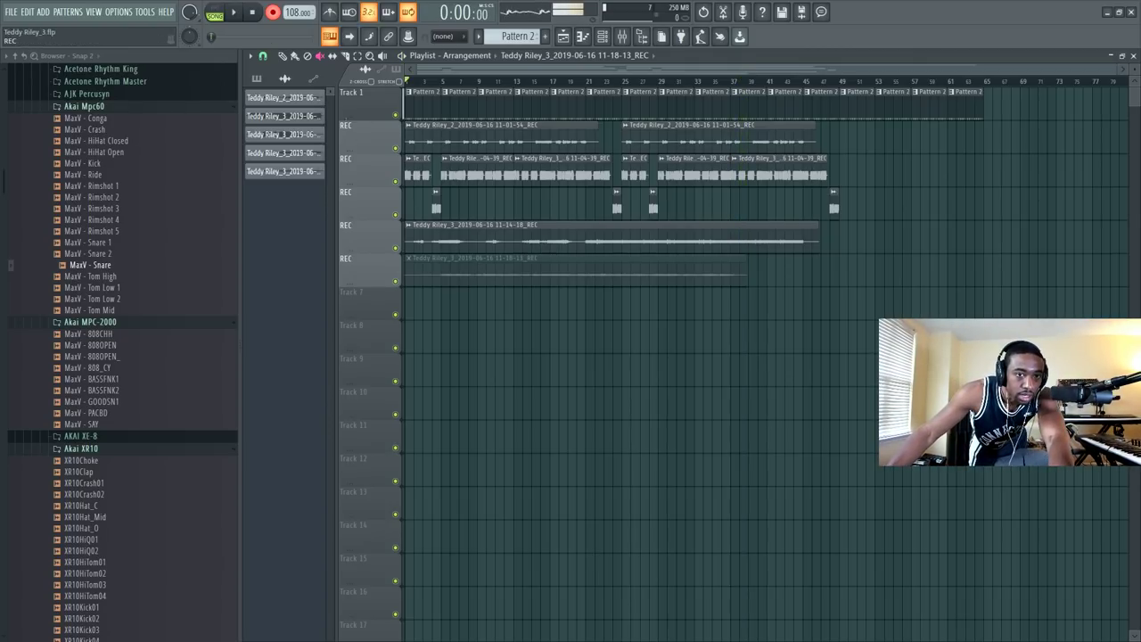
Step: Unmute the new 11-18-13_REC clip on track 6, and route its channel to mixer insert 9 during playback
{"action": "key", "text": "space"}
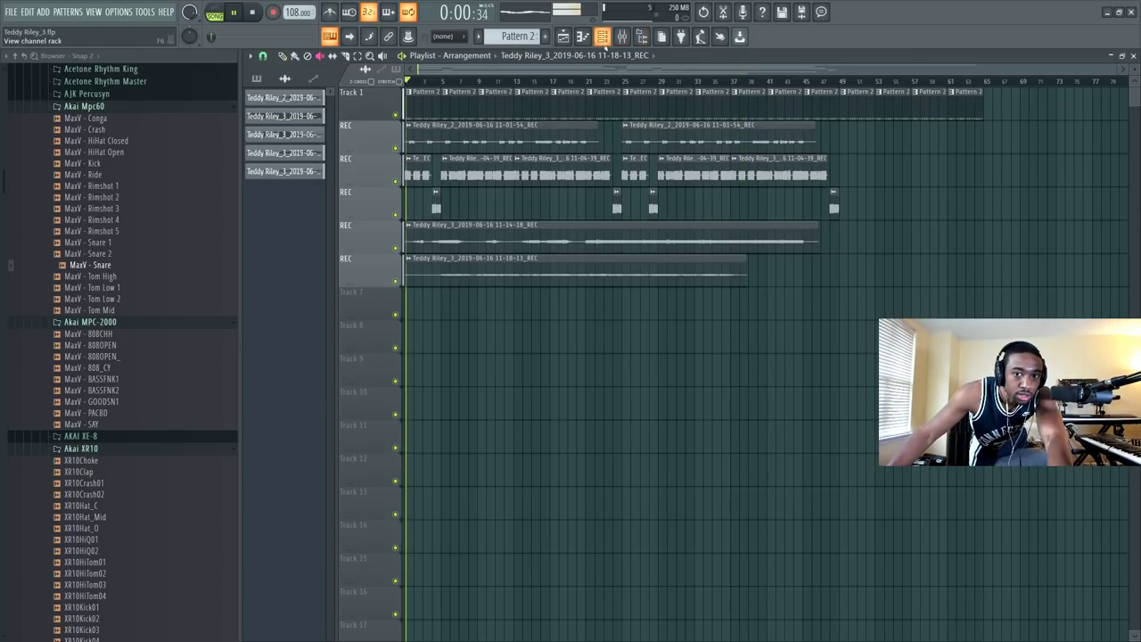
{"action": "left_click", "coordinate": [602, 35]}
{"action": "scroll", "coordinate": [290, 264], "scroll_direction": "up", "scroll_amount": 10}
{"action": "key", "text": "space"}
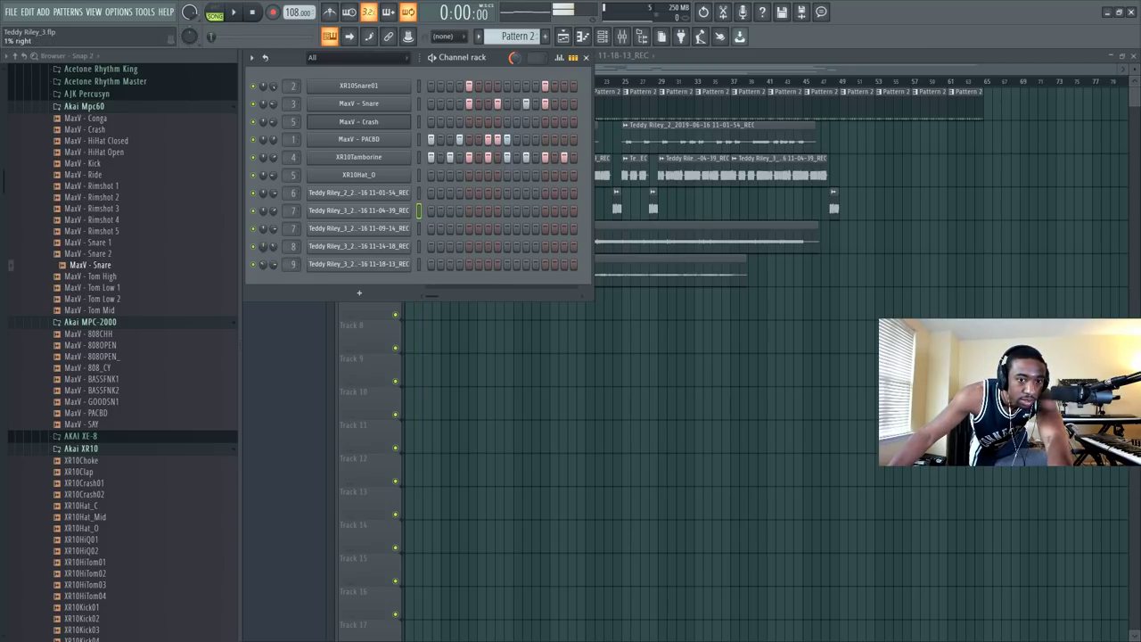
{"action": "key", "text": "space"}
{"action": "key", "text": "F9"}
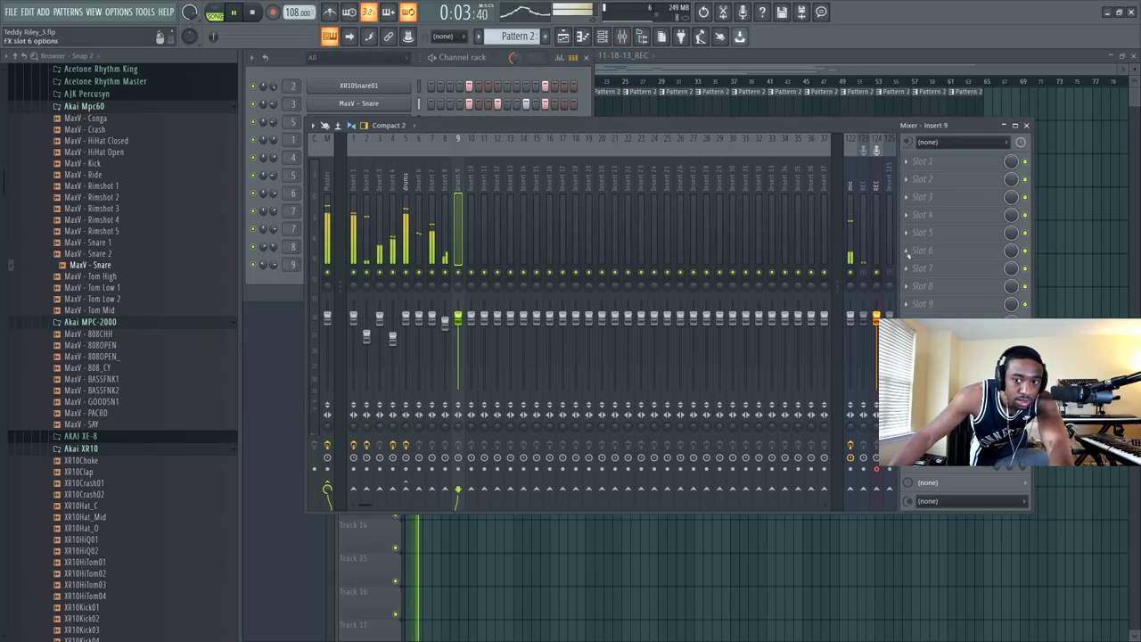
{"action": "key", "text": "F5"}
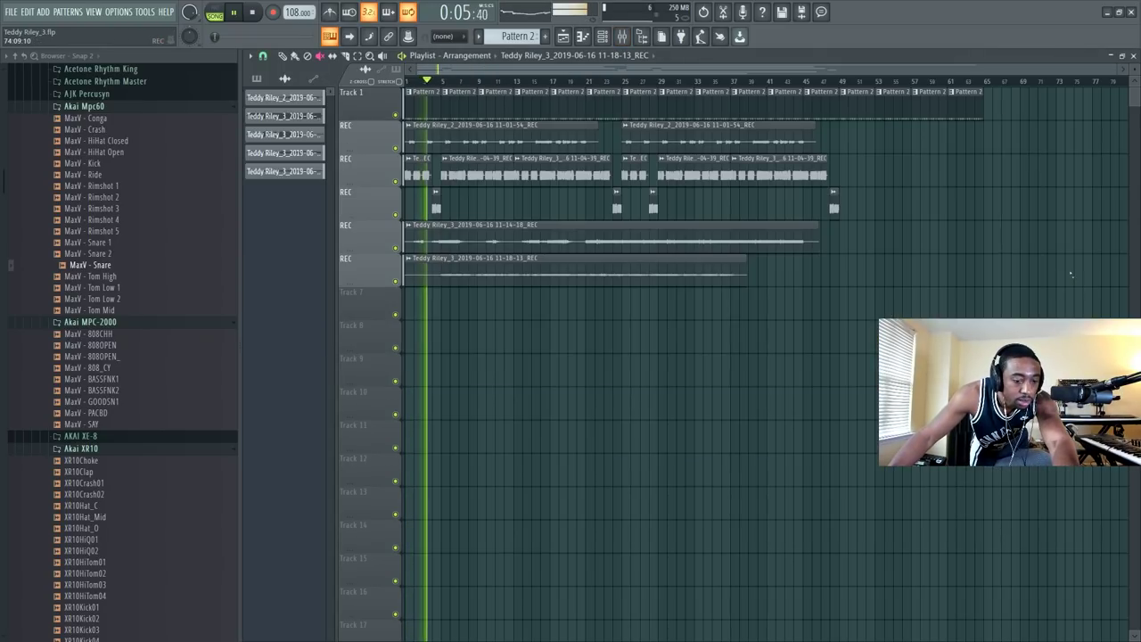
Step: Check the 11-18-13_REC part's level on mixer insert 9 while playing through the arrangement, and stop playback
{"action": "left_click", "coordinate": [601, 36]}
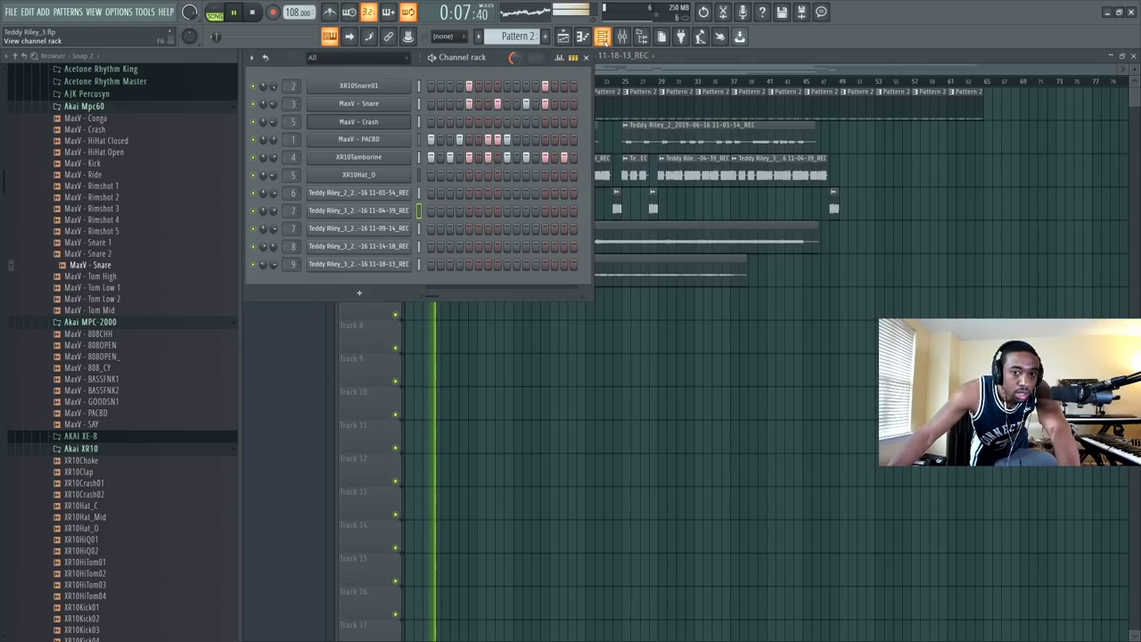
{"action": "left_click", "coordinate": [621, 36]}
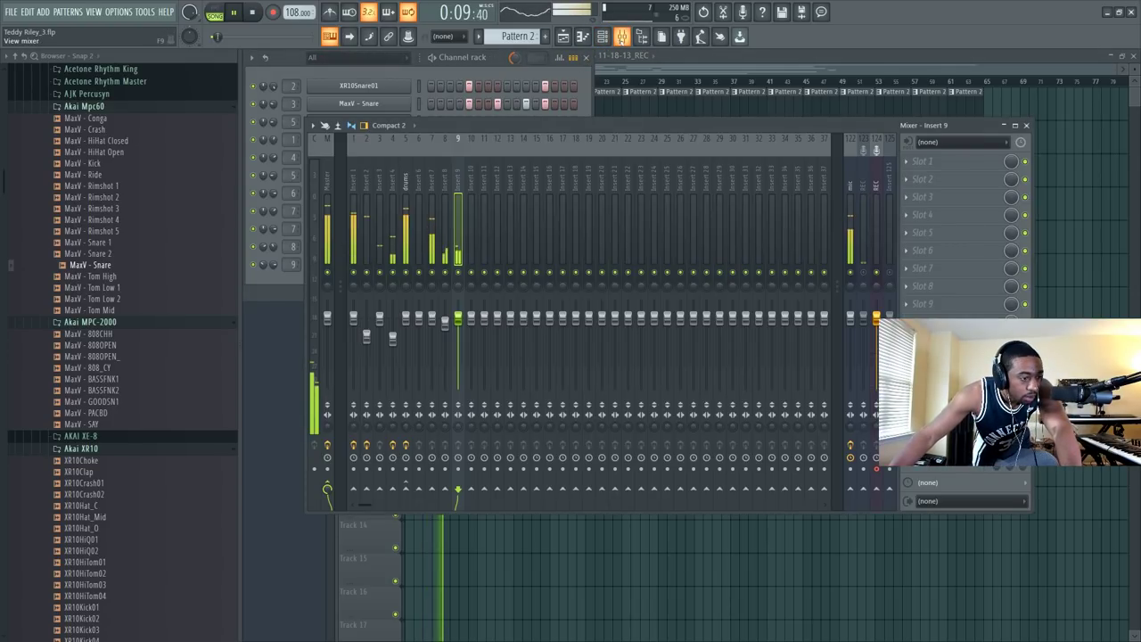
{"action": "left_click", "coordinate": [468, 176]}
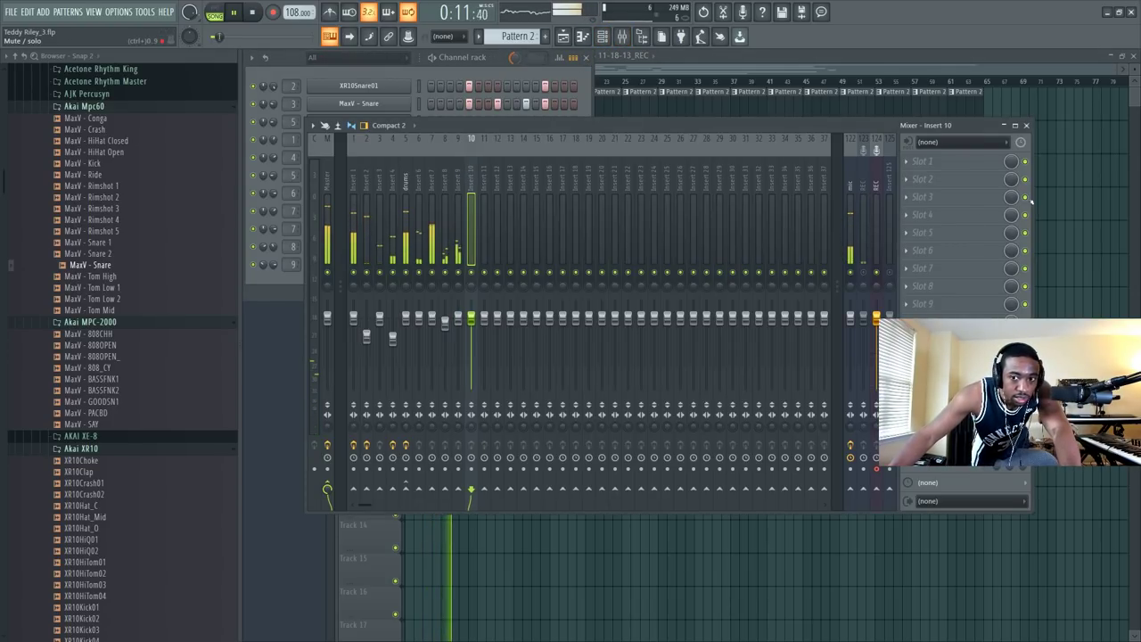
{"action": "key", "text": "F5"}
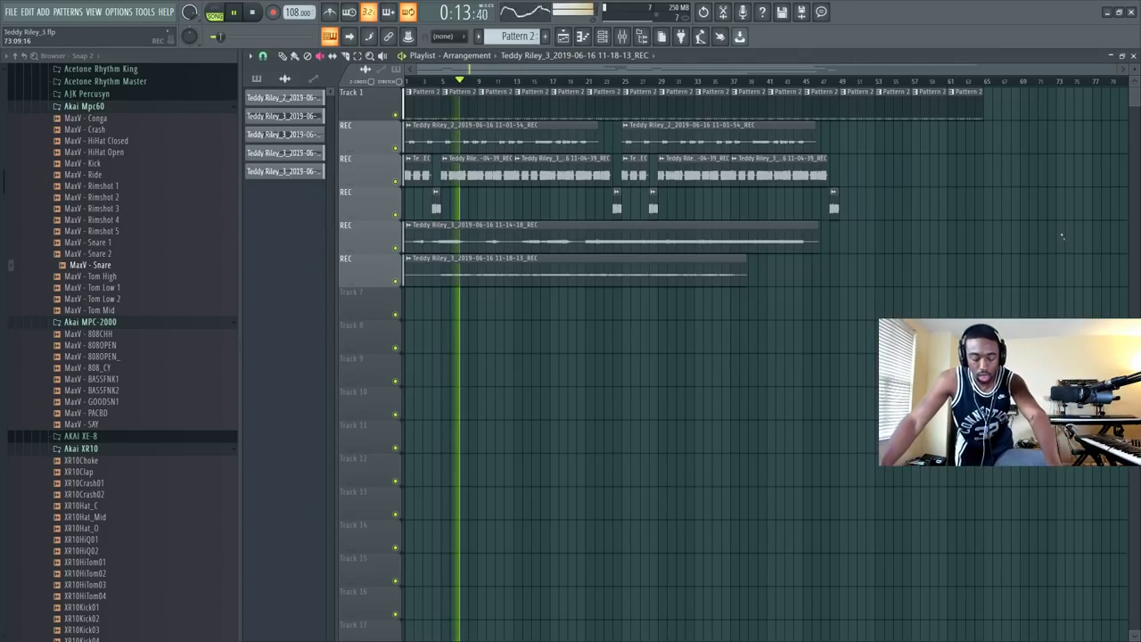
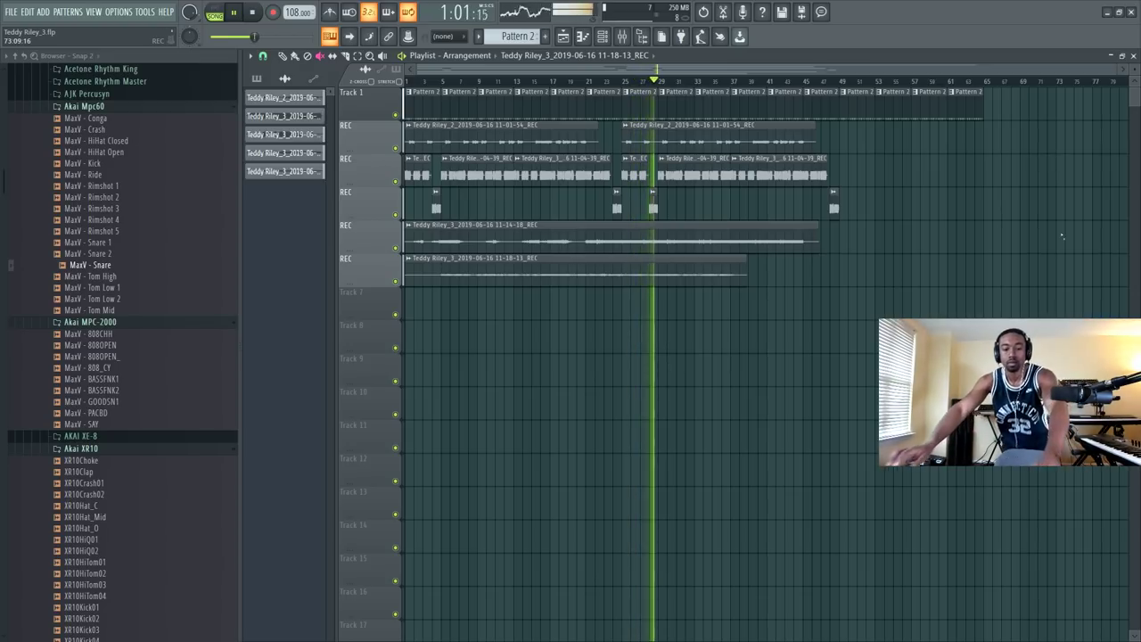
{"action": "key", "text": "space"}
Step: Record another part through the REC mixer track into the playlist as an audio clip, from bar 1 to about bar 22
{"action": "left_click", "coordinate": [621, 36]}
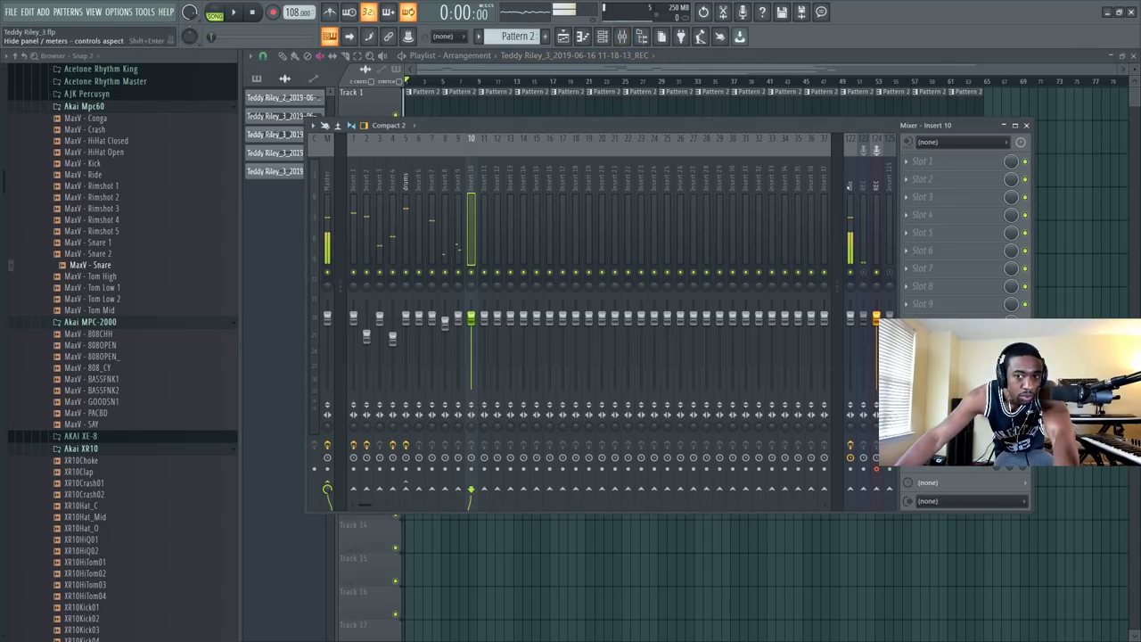
{"action": "left_click", "coordinate": [875, 185]}
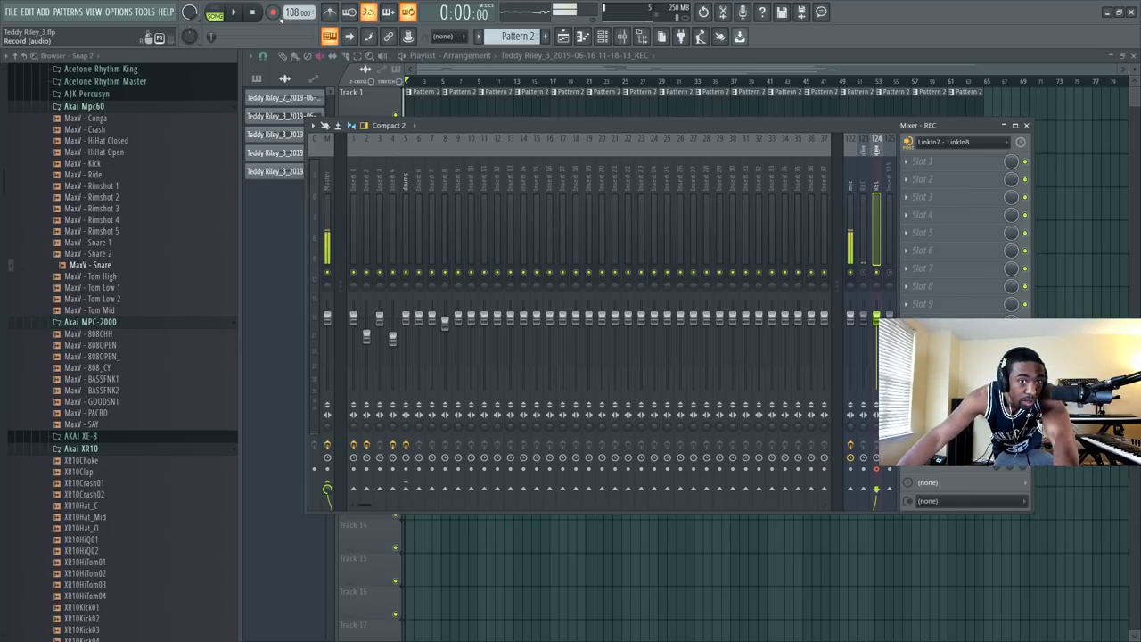
{"action": "left_click", "coordinate": [272, 13]}
{"action": "left_click", "coordinate": [613, 407]}
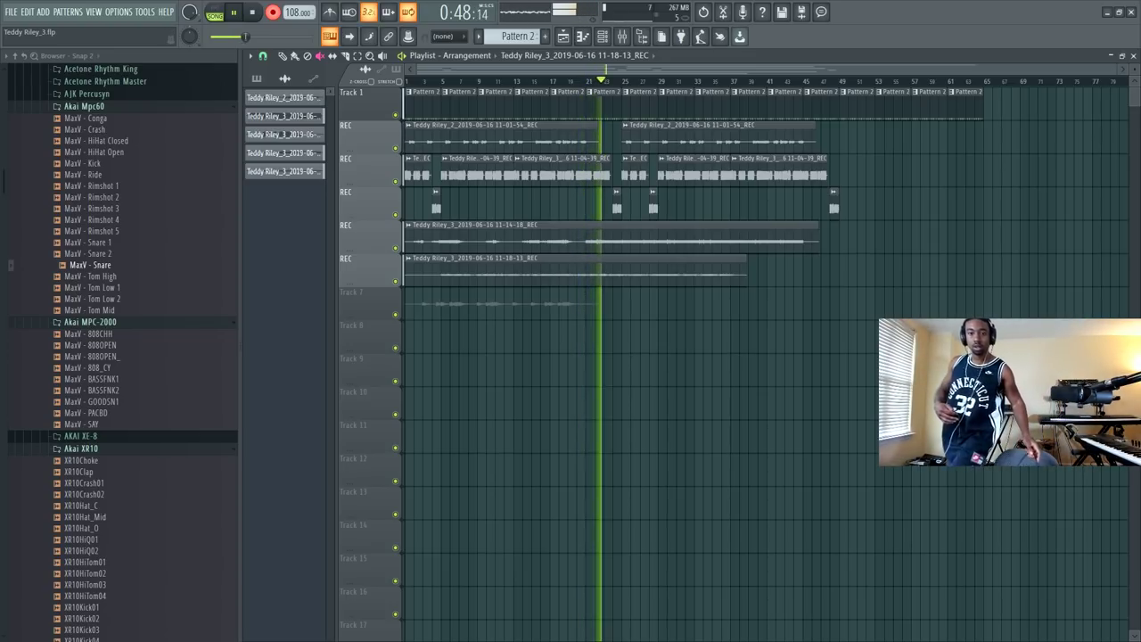
{"action": "key", "text": "space"}
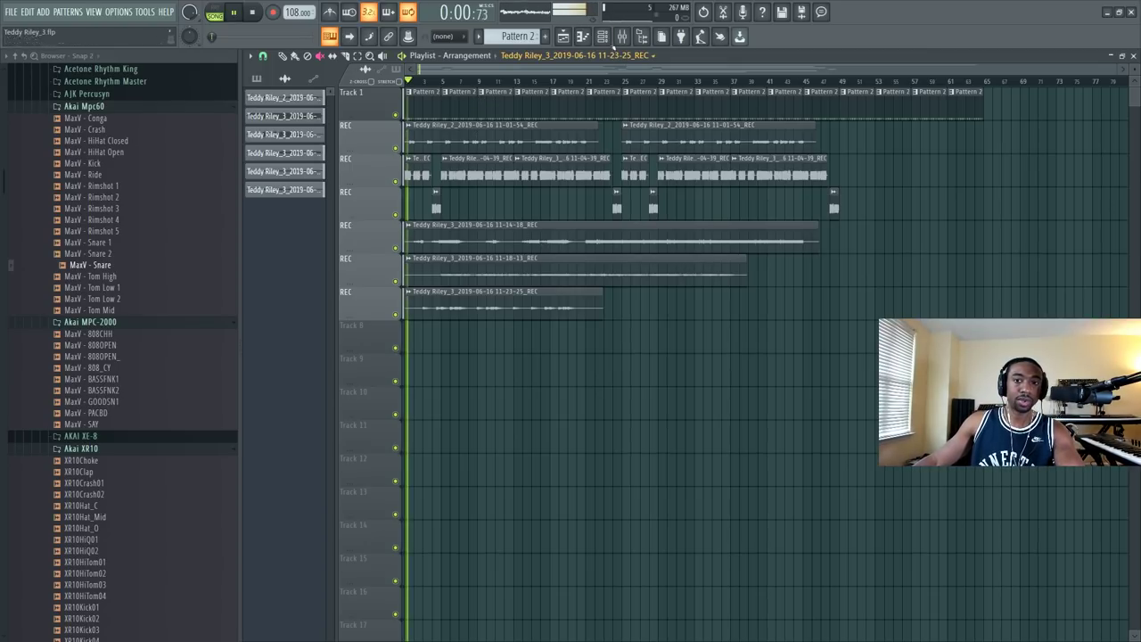
Step: Unmute the new 11-23-25_REC clip on track 7, and route its channel to mixer insert 10 at 43% volume
{"action": "key", "text": "space"}
{"action": "key", "text": "F6"}
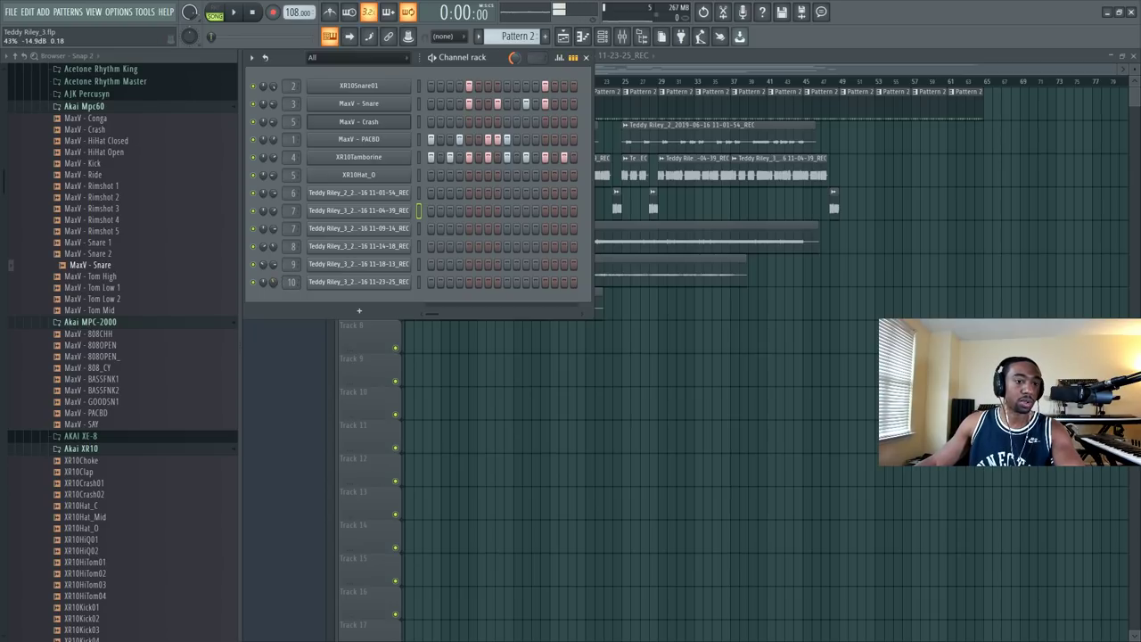
{"action": "key", "text": "F6"}
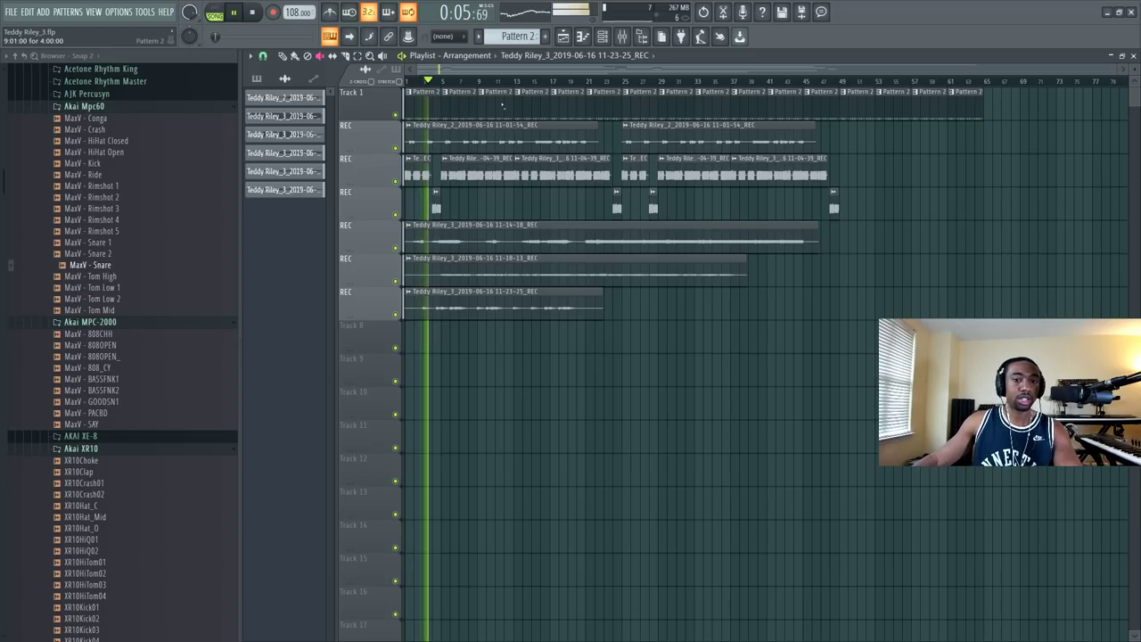
Step: Move the 11-23-25_REC clip on track 7 to start at bar 25, with grid snapping set to Bar
{"action": "left_click", "coordinate": [262, 55]}
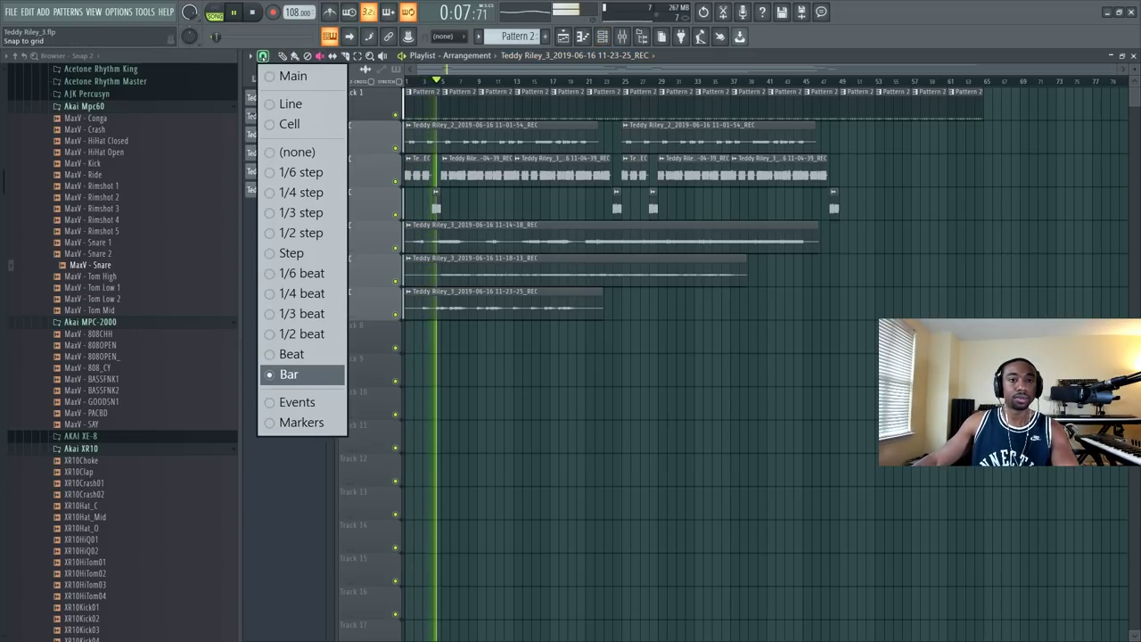
{"action": "left_click", "coordinate": [288, 374]}
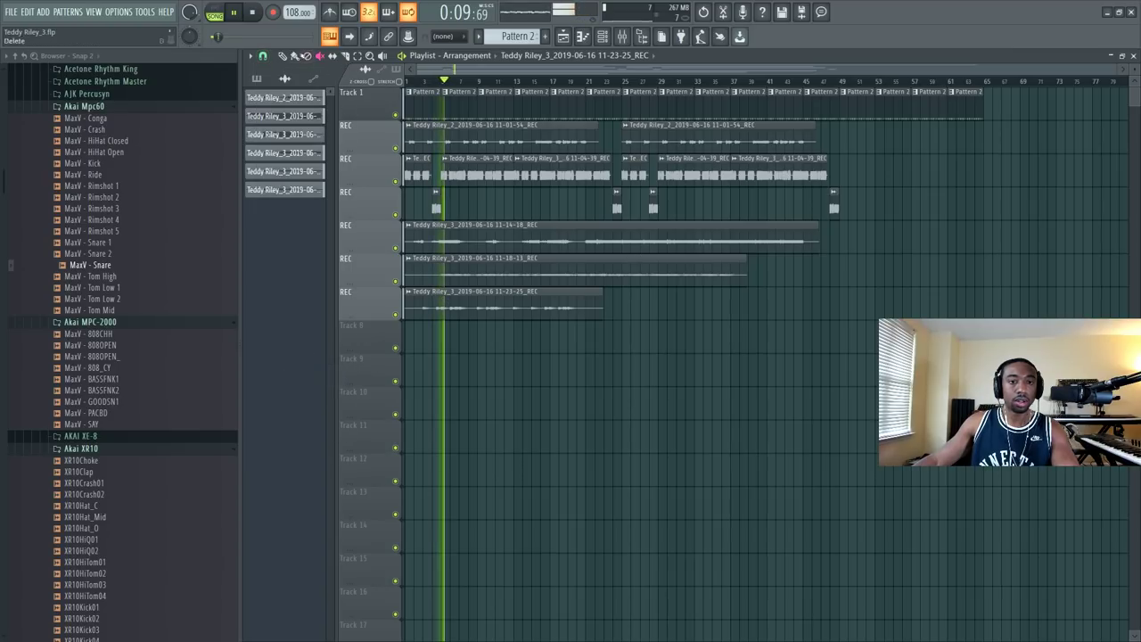
{"action": "left_click_drag", "start_coordinate": [424, 288], "coordinate": [639, 288]}
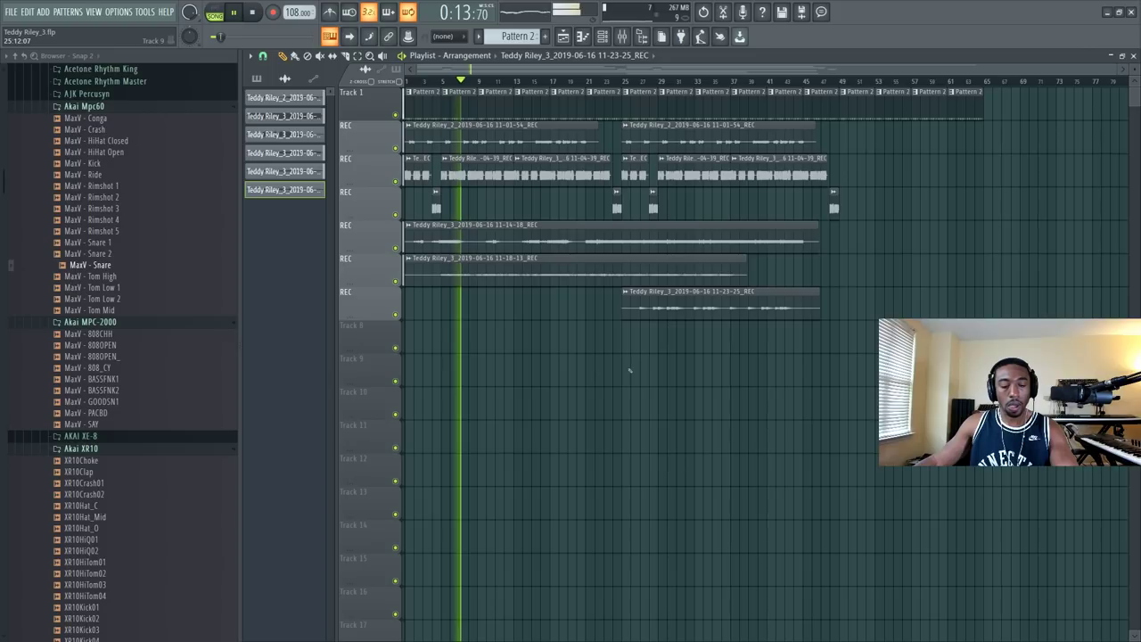
Step: Lower the volume faders of mixer inserts 2 and 6 slightly while the arrangement plays
{"action": "key", "text": "F9"}
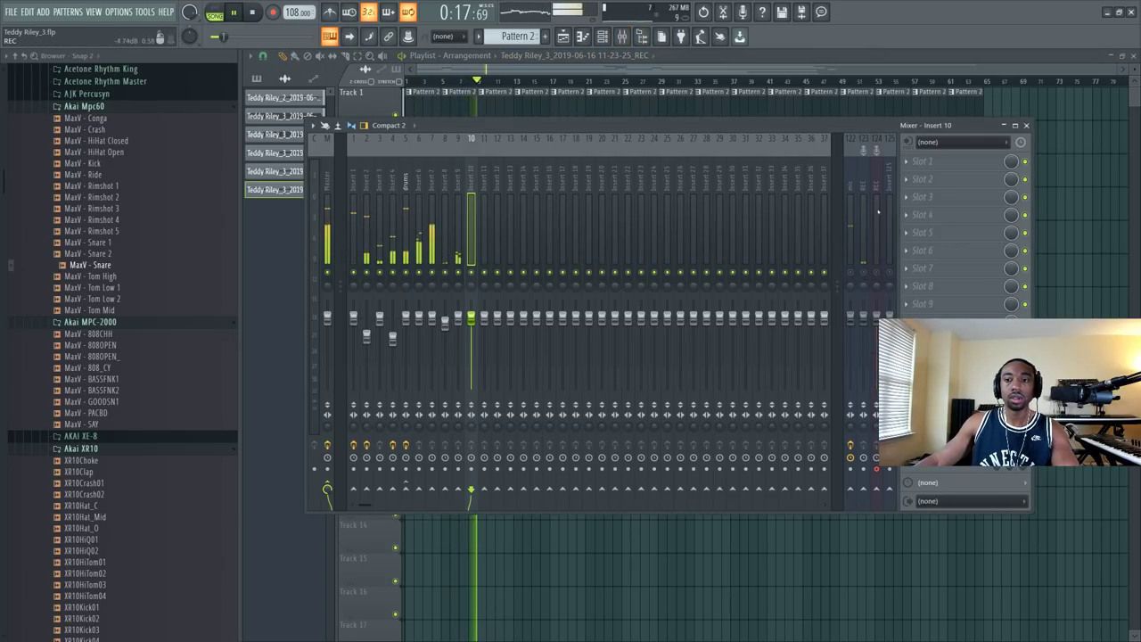
{"action": "key", "text": "F9"}
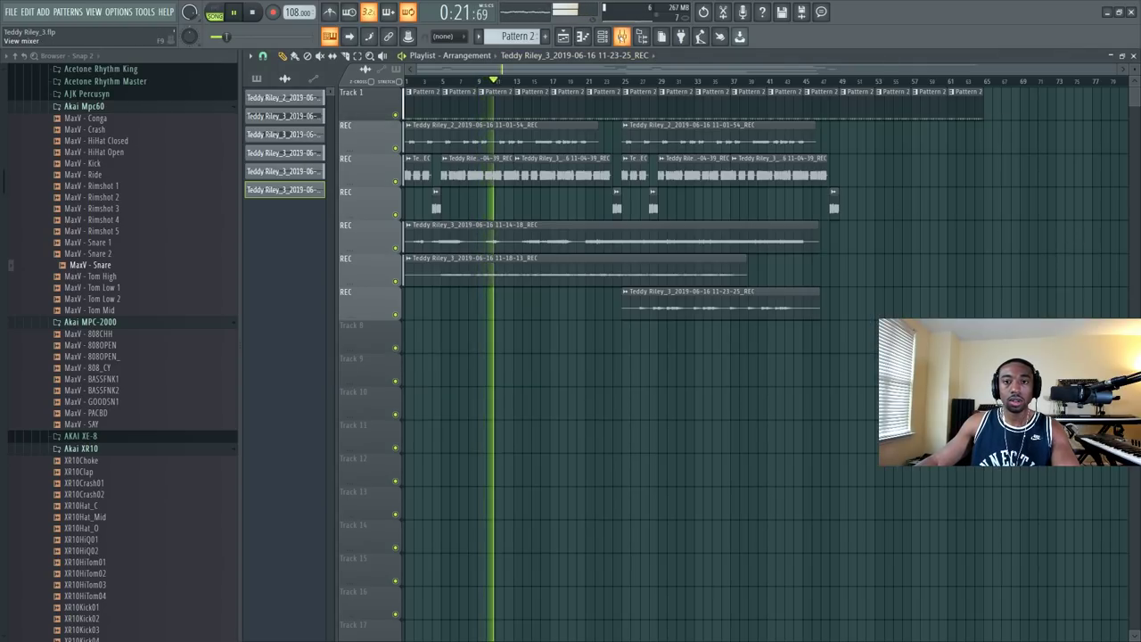
{"action": "key", "text": "F9"}
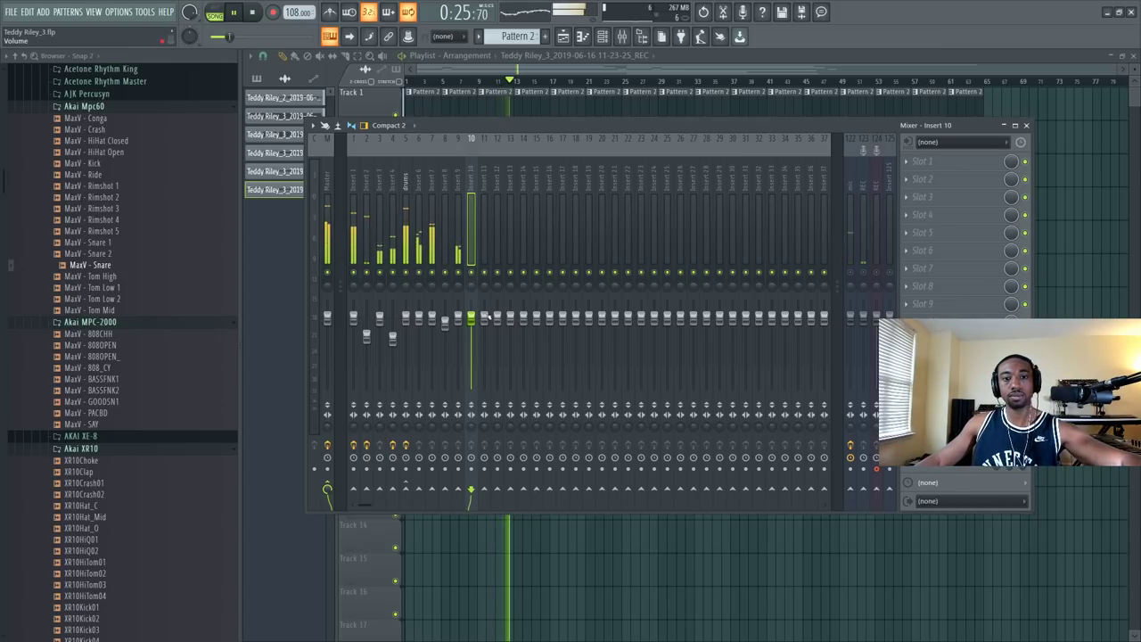
{"action": "mouse_move", "coordinate": [367, 336]}
{"action": "left_mouse_down"}
{"action": "mouse_move", "coordinate": [365, 349]}
{"action": "mouse_move", "coordinate": [384, 349]}
{"action": "left_mouse_up"}
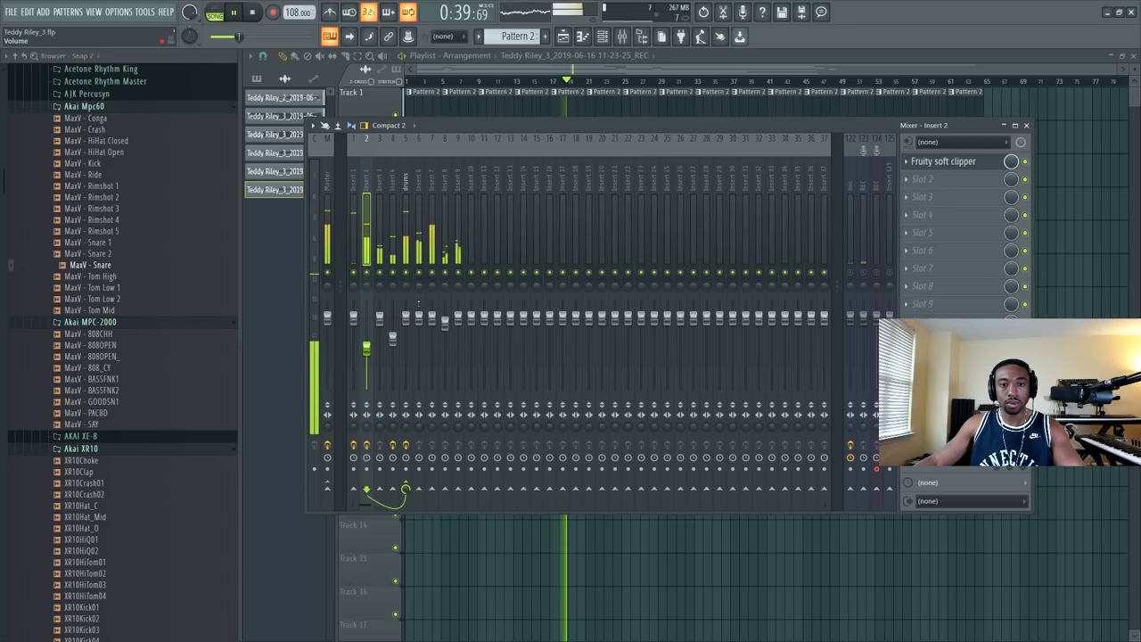
{"action": "left_click", "coordinate": [423, 283]}
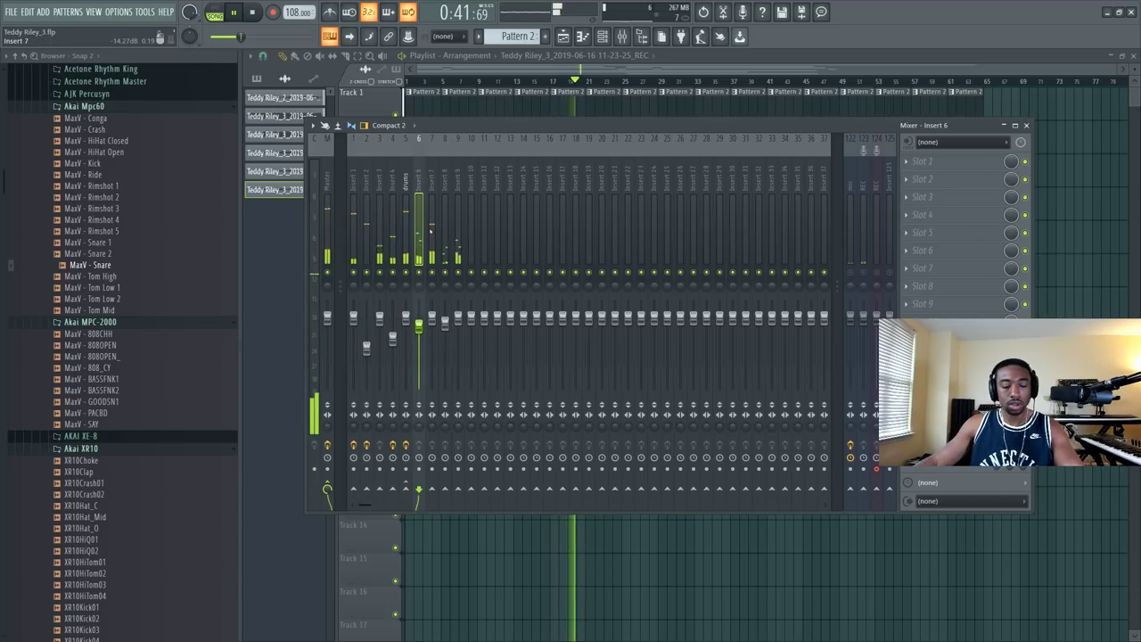
Step: Lower the volume faders of mixer inserts 7 and 6 while the arrangement plays, and save the project
{"action": "key", "text": "Right"}
{"action": "key", "text": "Right"}
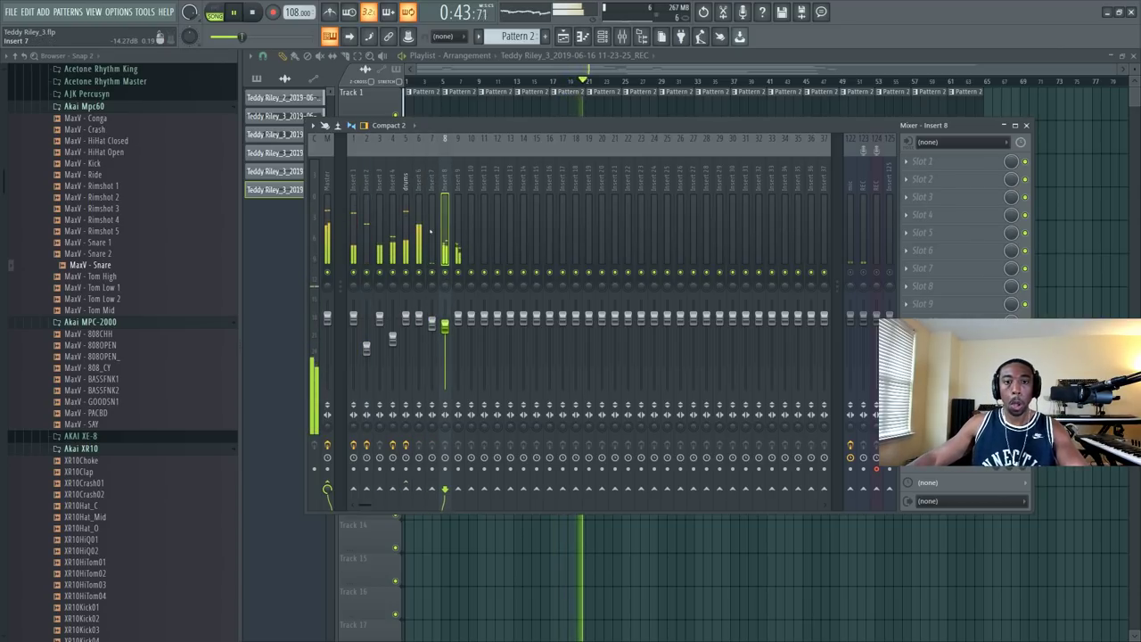
{"action": "key", "text": "Left"}
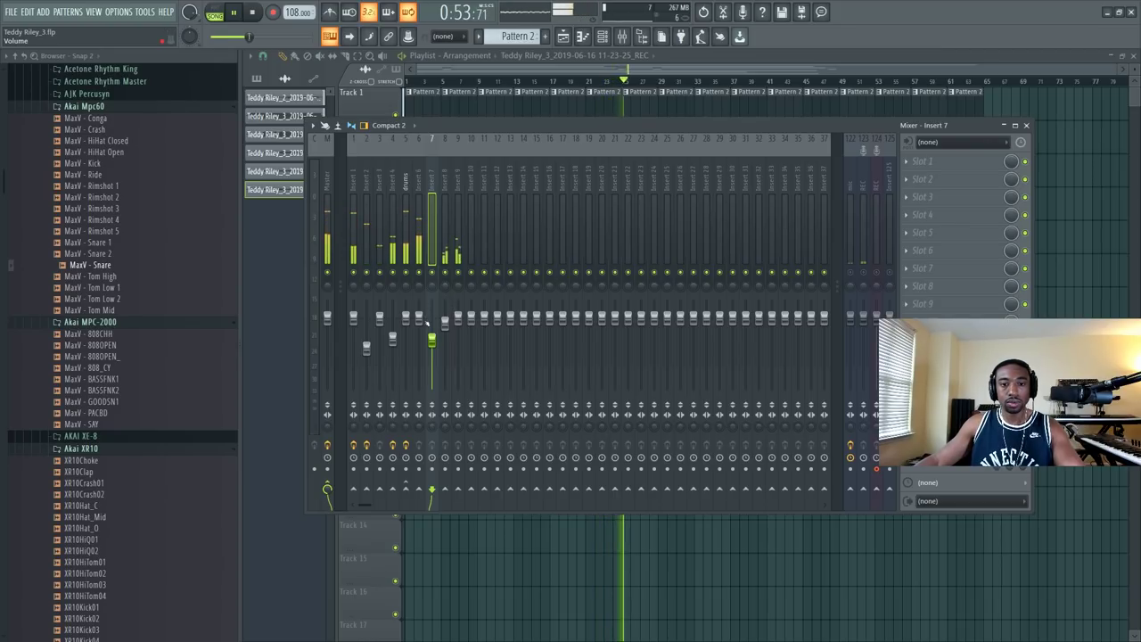
{"action": "left_click", "coordinate": [418, 327]}
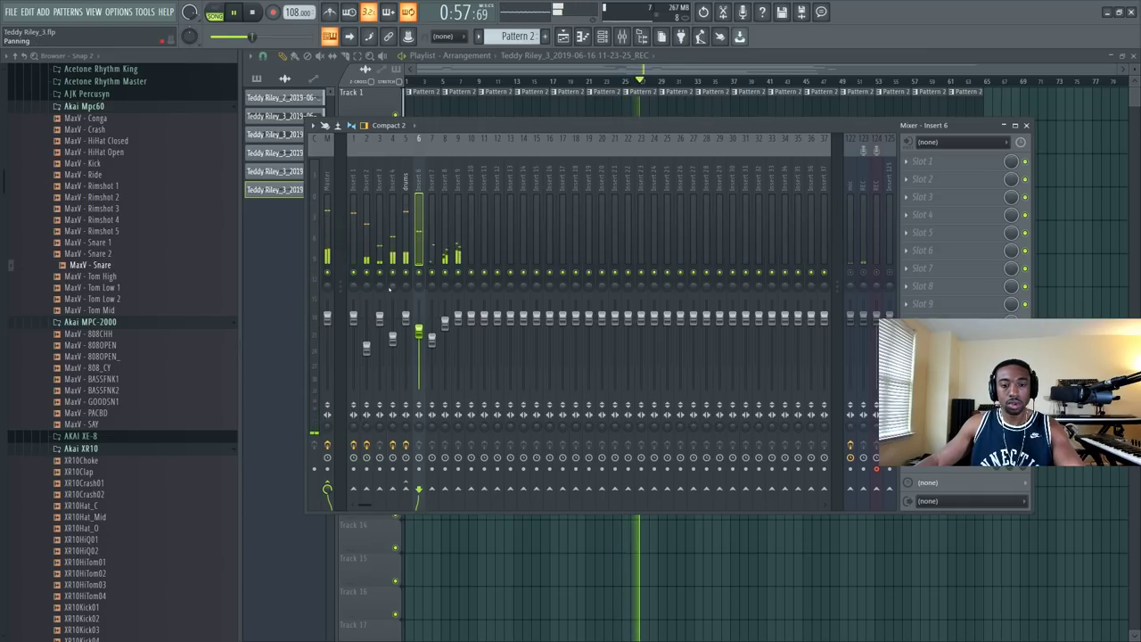
{"action": "key", "text": "F9"}
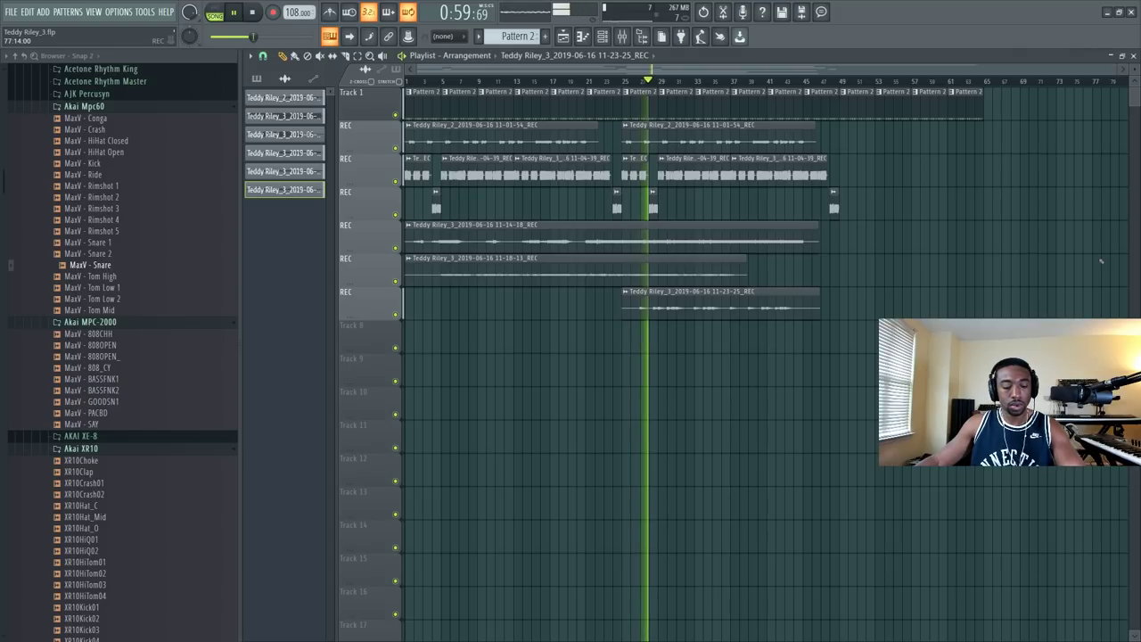
{"action": "key", "text": "ctrl+s"}
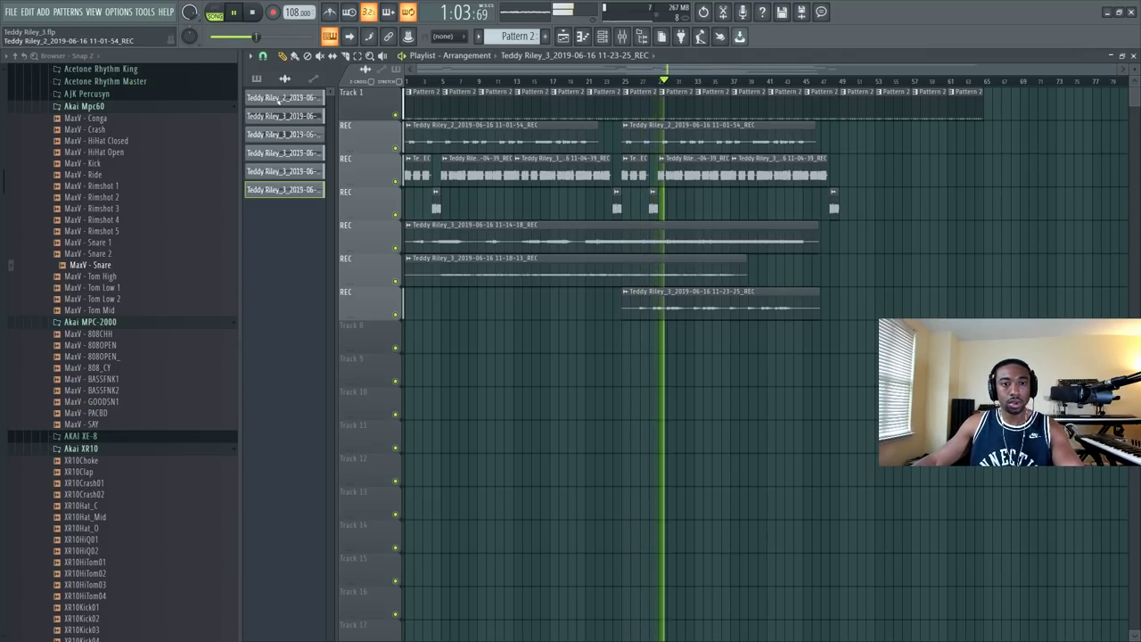
Step: Recolor all six recorded audio clips in the picker with a gradient running from blue to red
{"action": "right_click", "coordinate": [308, 190]}
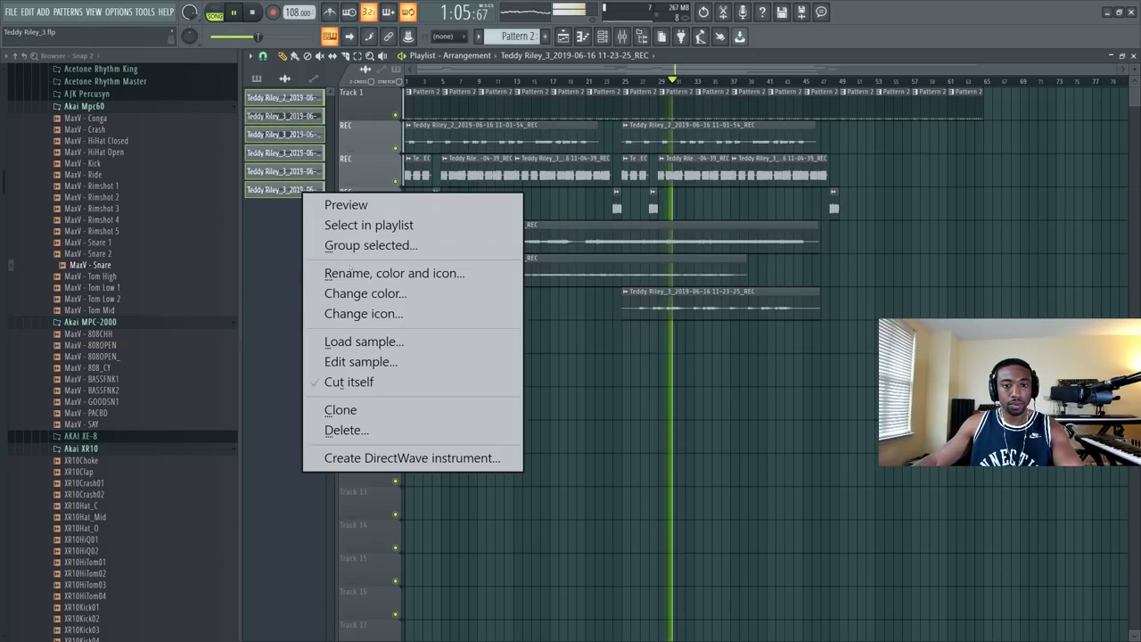
{"action": "left_click", "coordinate": [339, 292]}
{"action": "left_click", "coordinate": [338, 276]}
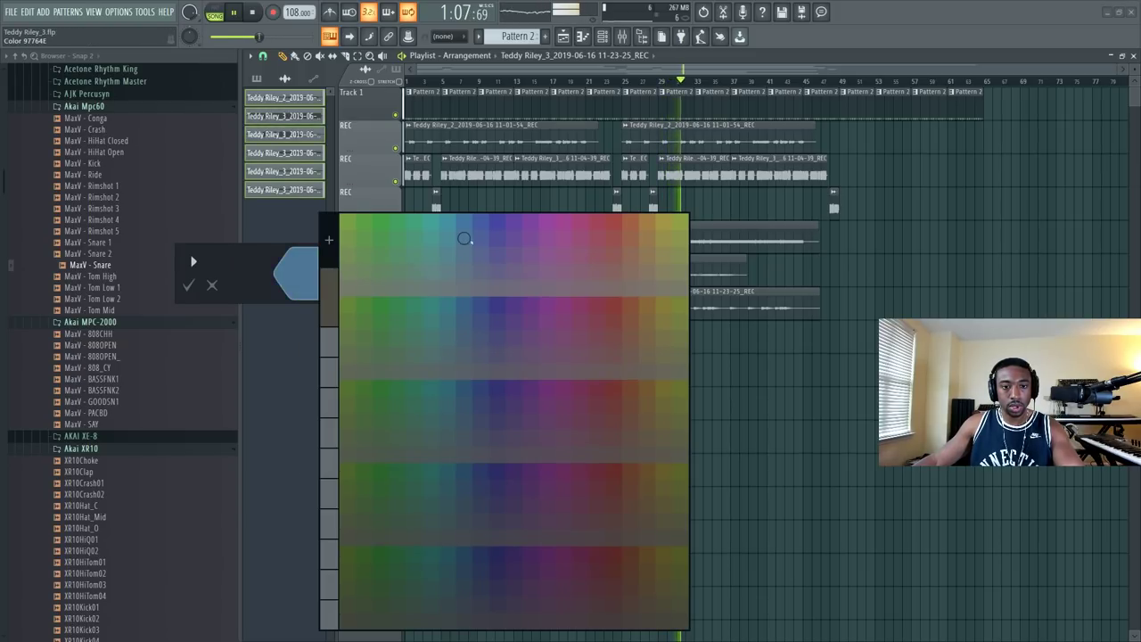
{"action": "left_click", "coordinate": [497, 238]}
{"action": "left_click", "coordinate": [346, 274]}
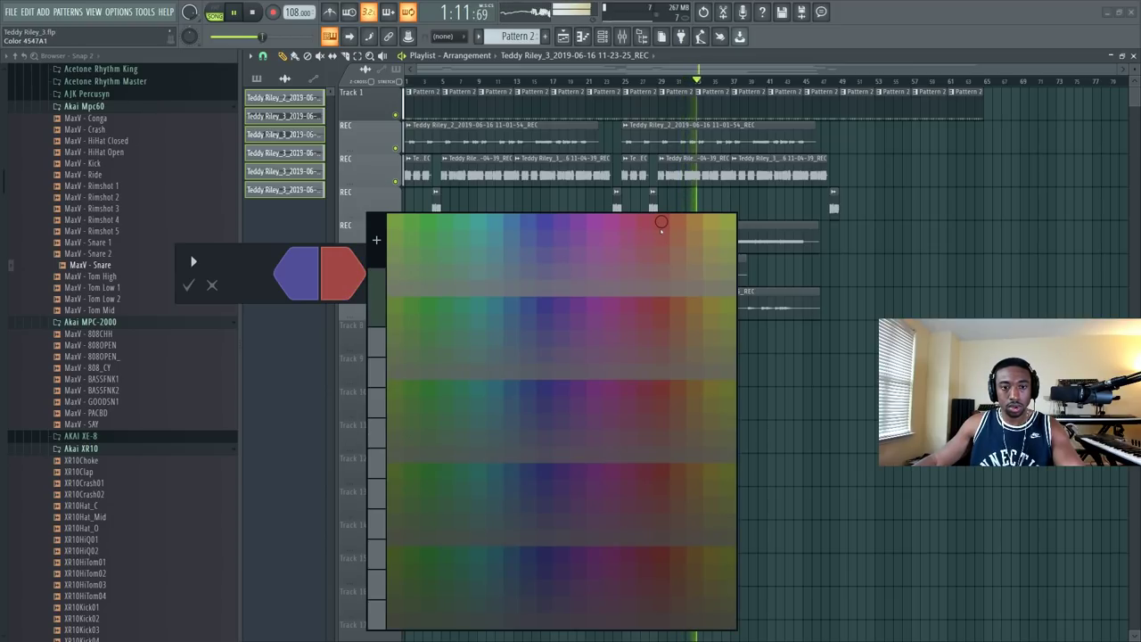
{"action": "left_click", "coordinate": [660, 225]}
{"action": "left_click", "coordinate": [188, 285]}
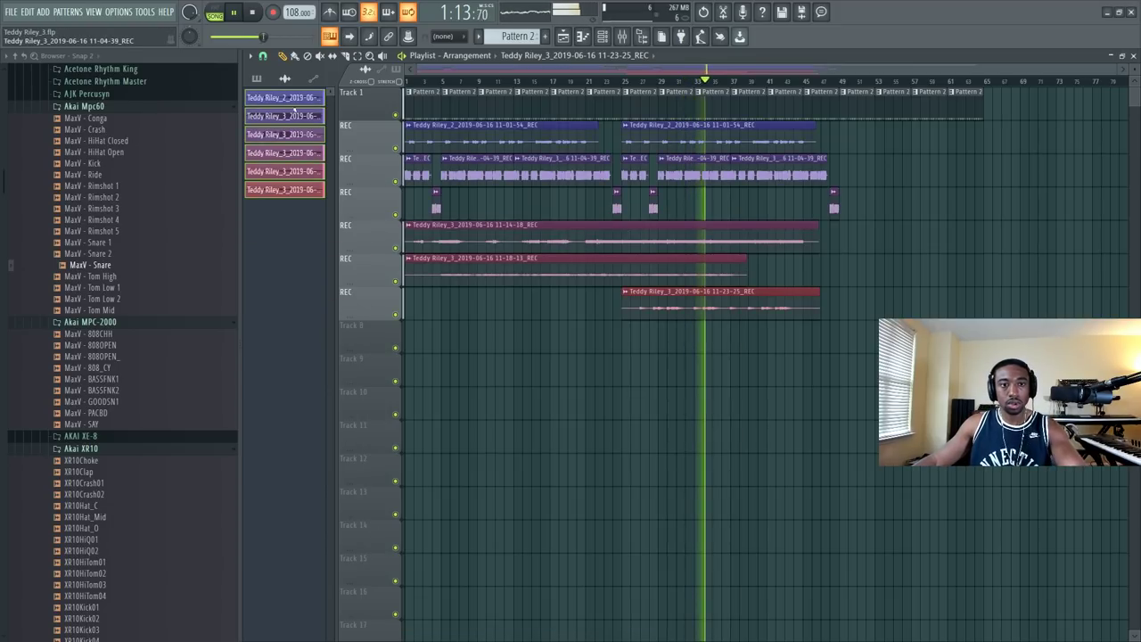
Step: Recolor Patterns 1 to 4 with a gradient running from pinkish red to orange
{"action": "left_click", "coordinate": [256, 78]}
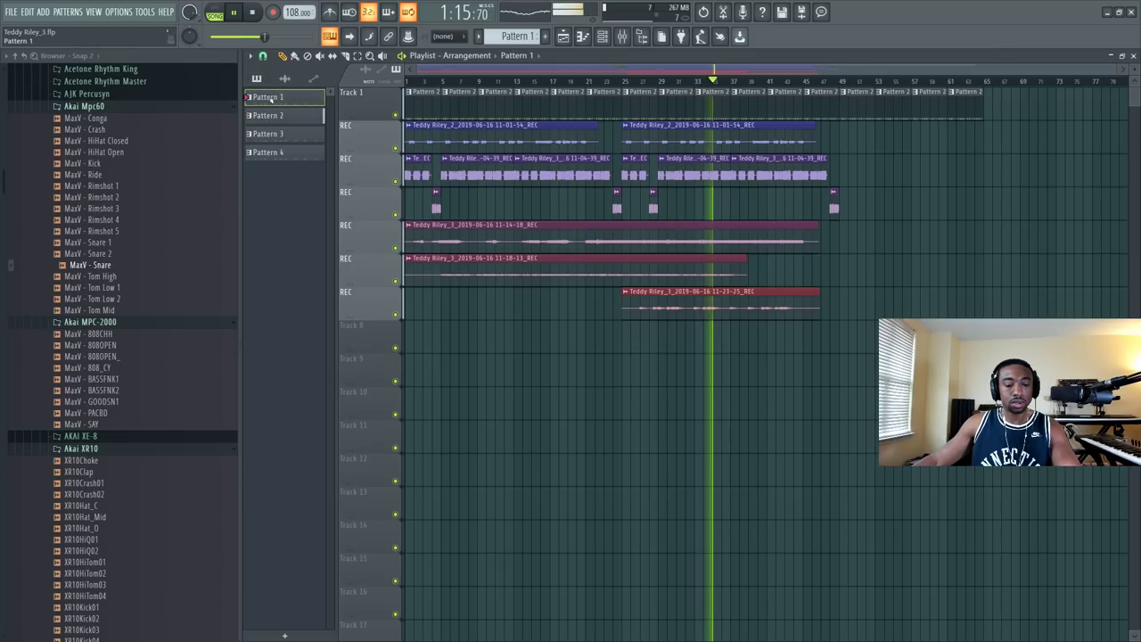
{"action": "right_click", "coordinate": [295, 152]}
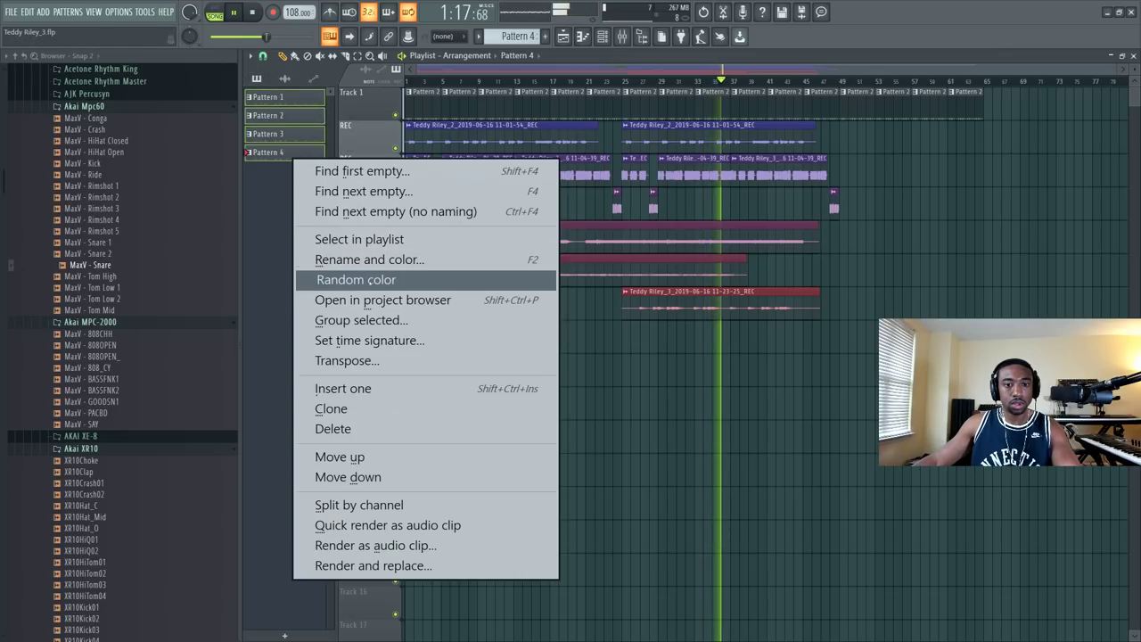
{"action": "left_click", "coordinate": [369, 260]}
{"action": "left_click", "coordinate": [312, 240]}
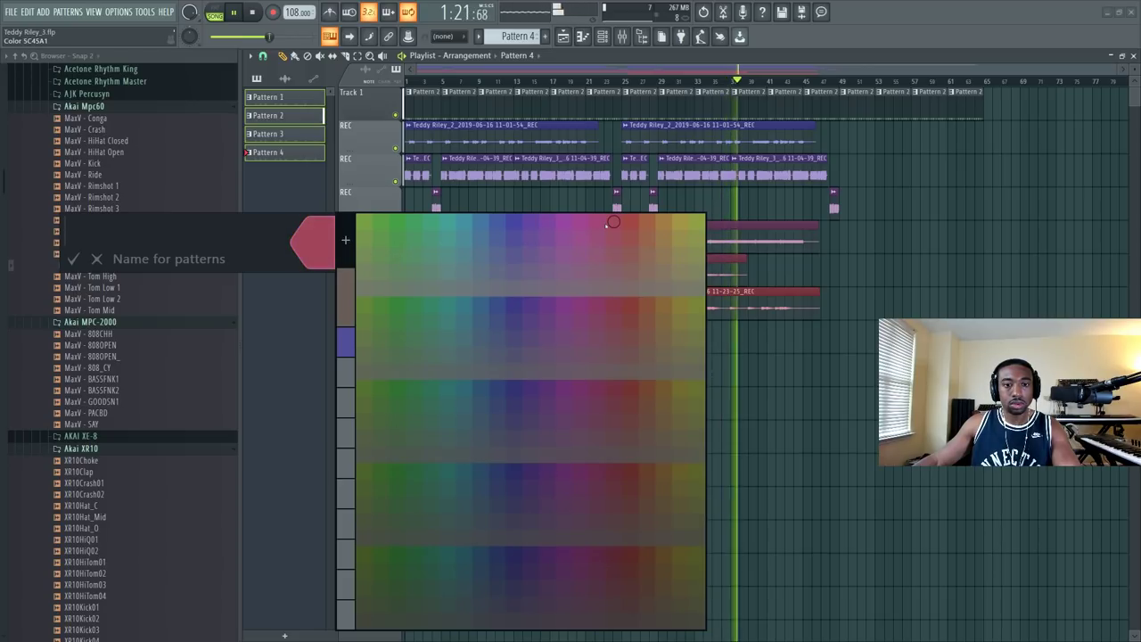
{"action": "left_click", "coordinate": [613, 222]}
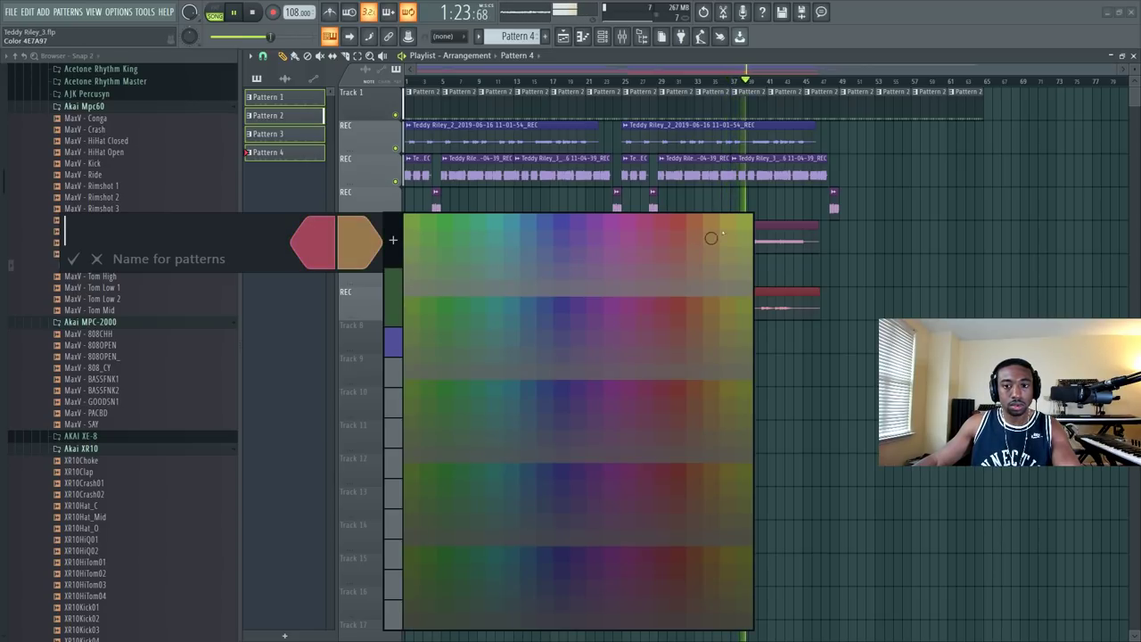
{"action": "left_click", "coordinate": [710, 222]}
{"action": "key", "text": "Return"}
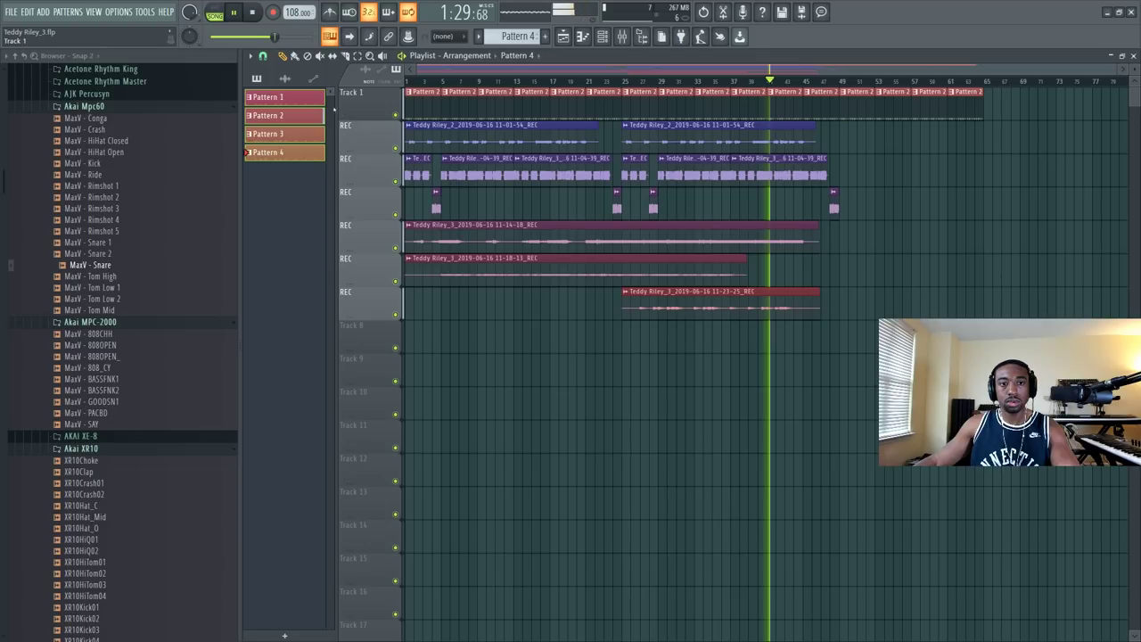
Step: Remove the Pattern 2 clips after bar 48 on Track 1, and restart playback from the beginning with the mixer open
{"action": "left_click", "coordinate": [284, 77]}
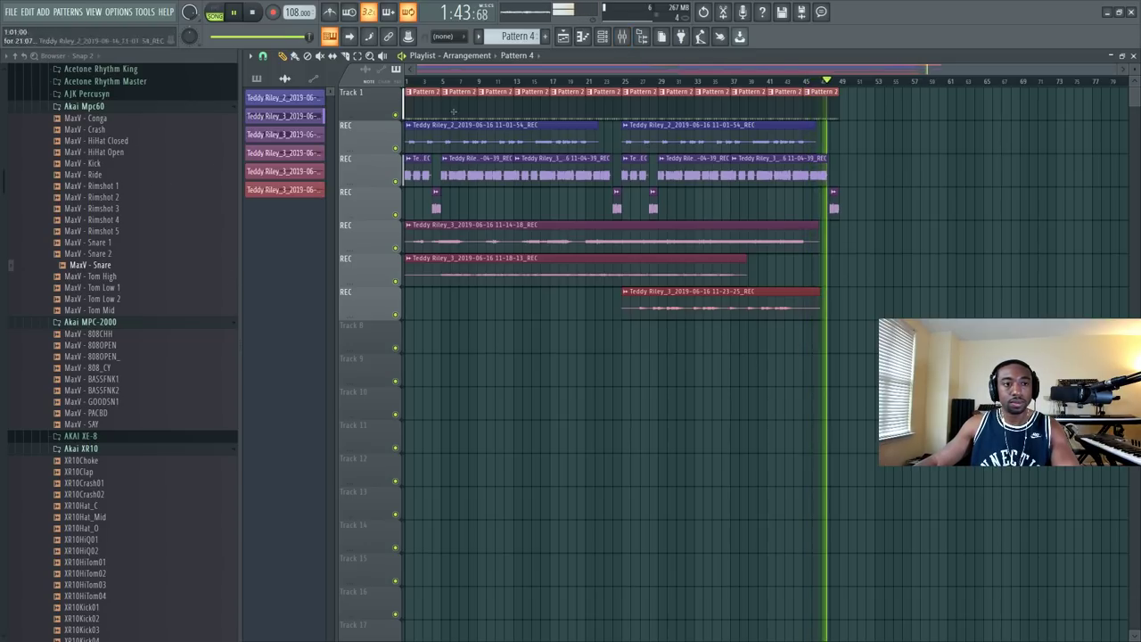
{"action": "left_click", "coordinate": [621, 36]}
{"action": "key", "text": "space"}
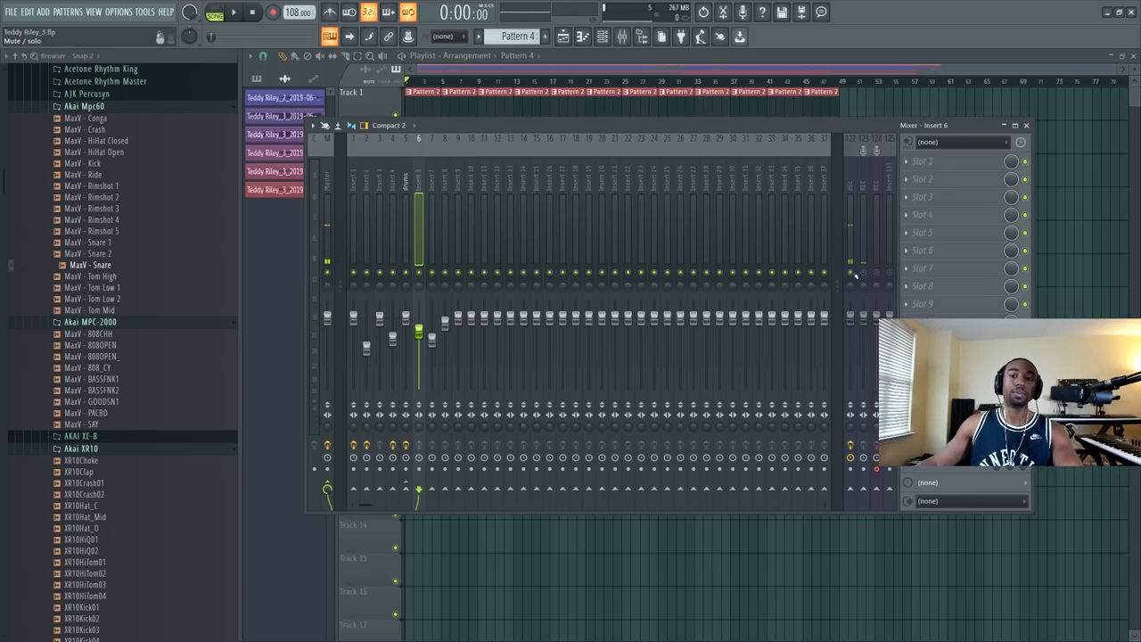
{"action": "key", "text": "space"}
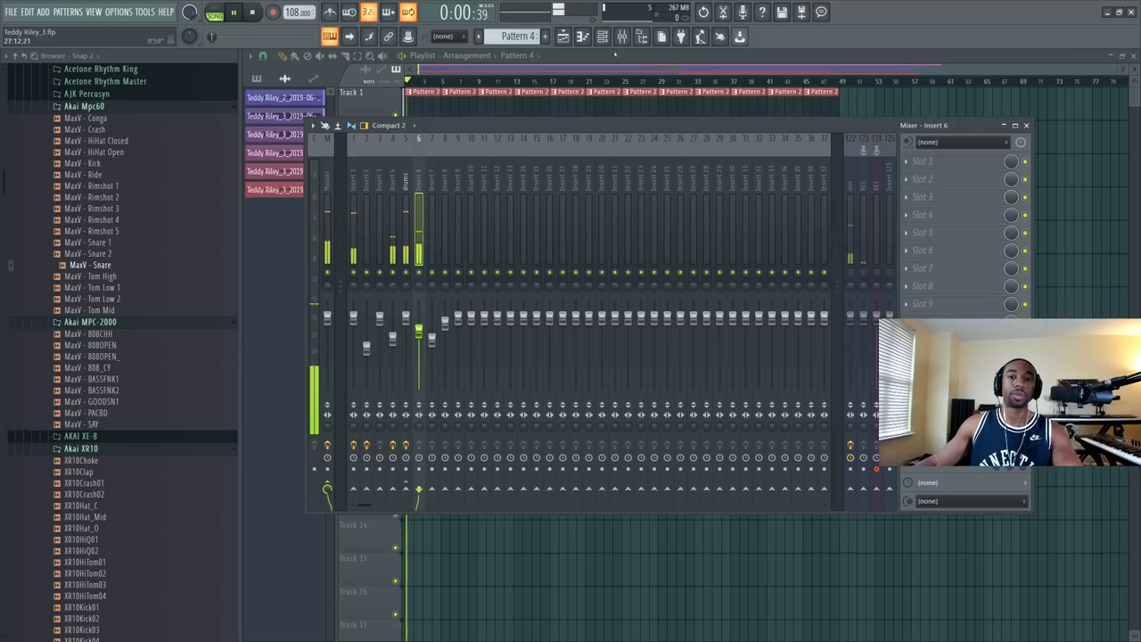
Step: Collapse the browser folders and open the Vocals folder inside Packs
{"action": "left_click", "coordinate": [14, 55]}
{"action": "left_click", "coordinate": [71, 338]}
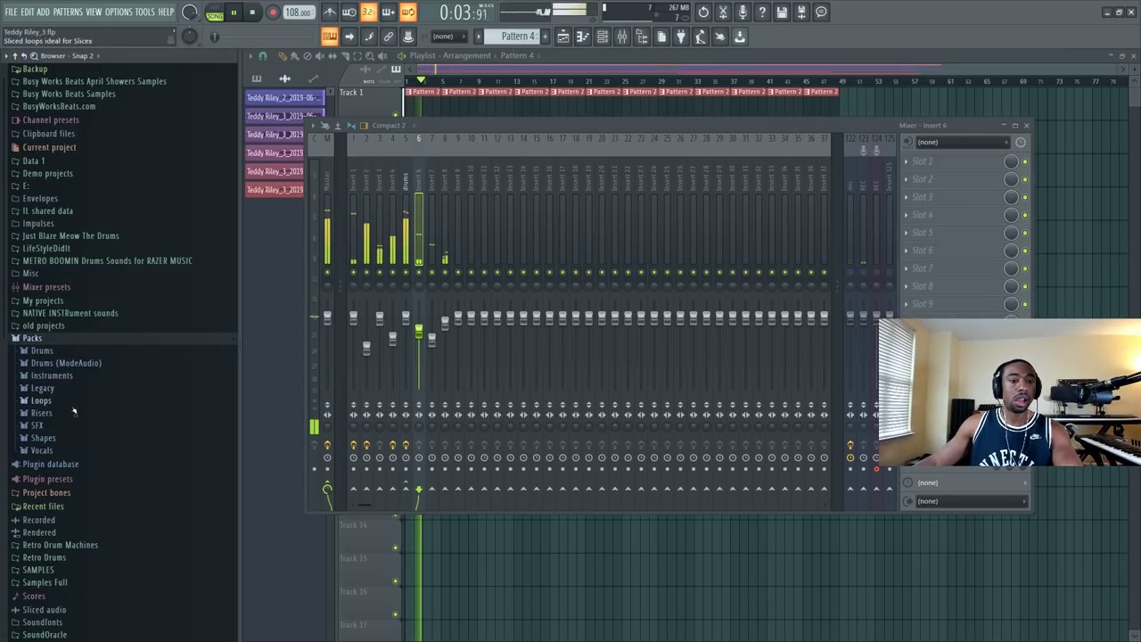
{"action": "left_click", "coordinate": [75, 463]}
{"action": "left_click", "coordinate": [85, 450]}
Step: Audition vocal samples in the Vocals folder against the playing beat, including What Time Is It, Thats Right, Ooh C and La La, and close the folder
{"action": "scroll", "coordinate": [89, 445], "scroll_direction": "down", "scroll_amount": 10}
{"action": "scroll", "coordinate": [89, 445], "scroll_direction": "up", "scroll_amount": 2}
{"action": "left_click", "coordinate": [103, 346]}
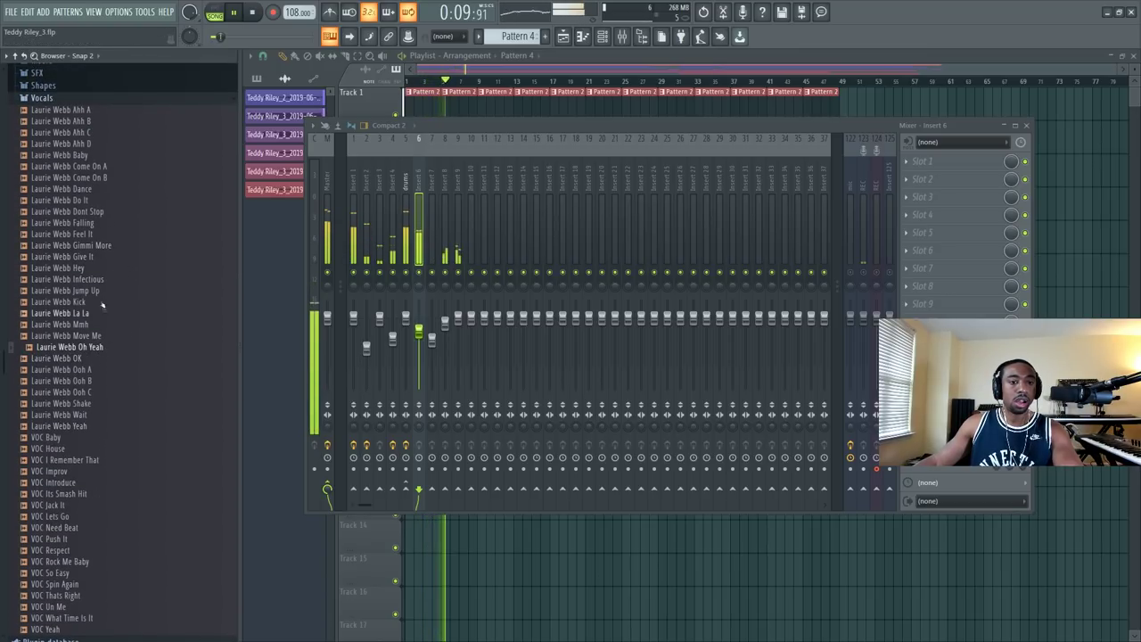
{"action": "scroll", "coordinate": [84, 486], "scroll_direction": "down", "scroll_amount": 2}
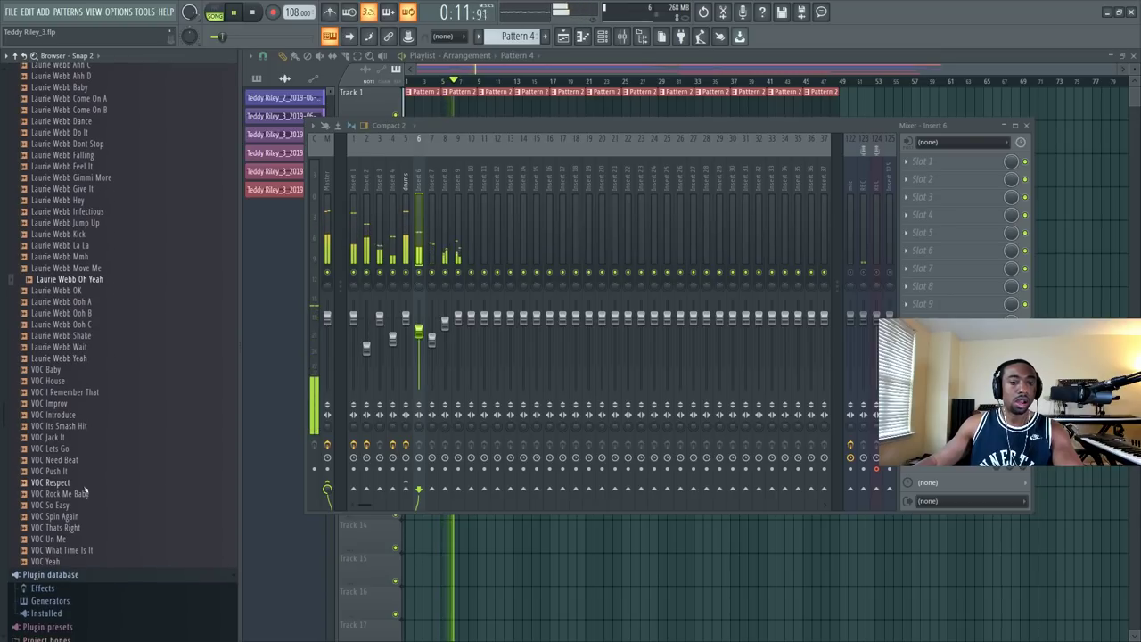
{"action": "left_click", "coordinate": [85, 549]}
{"action": "left_click", "coordinate": [79, 526]}
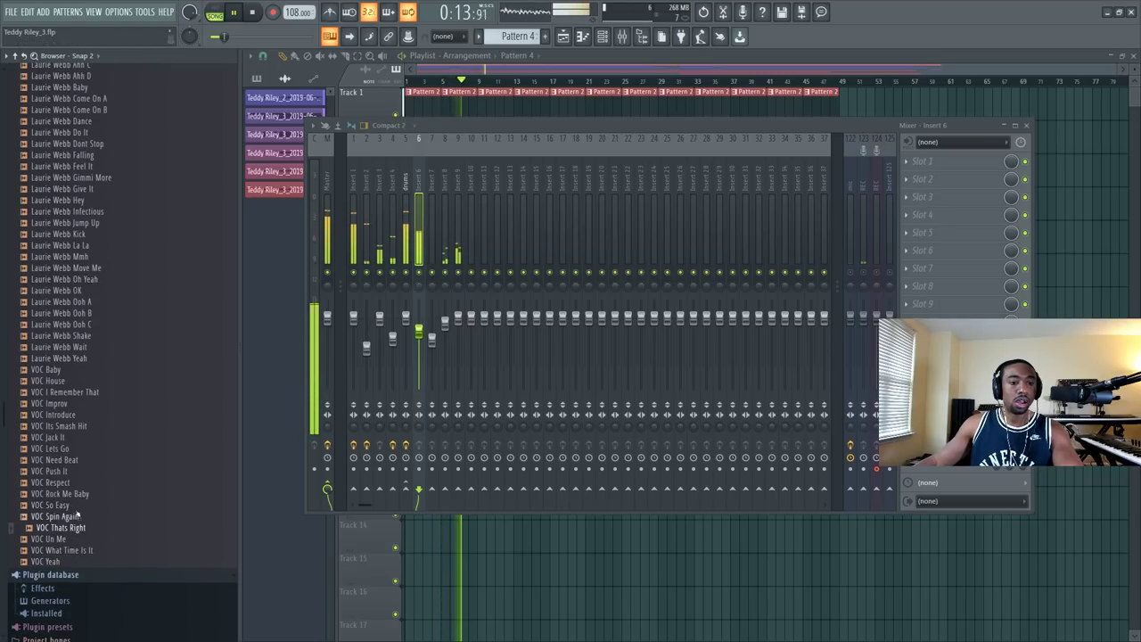
{"action": "left_click", "coordinate": [71, 357]}
{"action": "left_click", "coordinate": [93, 324]}
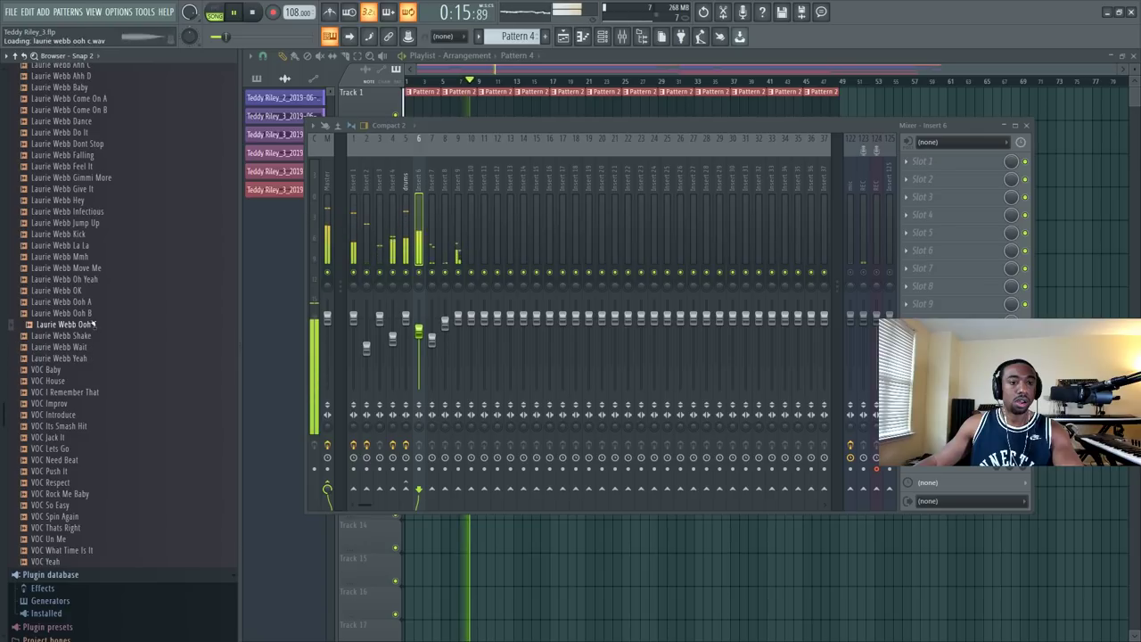
{"action": "left_click", "coordinate": [89, 256]}
{"action": "left_click", "coordinate": [89, 245]}
{"action": "left_click", "coordinate": [96, 211]}
{"action": "left_click", "coordinate": [94, 201]}
{"action": "left_click", "coordinate": [92, 177]}
{"action": "left_click", "coordinate": [93, 149]}
{"action": "scroll", "coordinate": [105, 164], "scroll_direction": "up", "scroll_amount": 2}
{"action": "left_click", "coordinate": [97, 211]}
{"action": "left_click", "coordinate": [94, 200]}
{"action": "left_click", "coordinate": [92, 178]}
{"action": "left_click", "coordinate": [92, 154]}
{"action": "left_click", "coordinate": [92, 143]}
{"action": "left_click", "coordinate": [91, 132]}
{"action": "left_click", "coordinate": [87, 120]}
{"action": "left_click", "coordinate": [79, 99]}
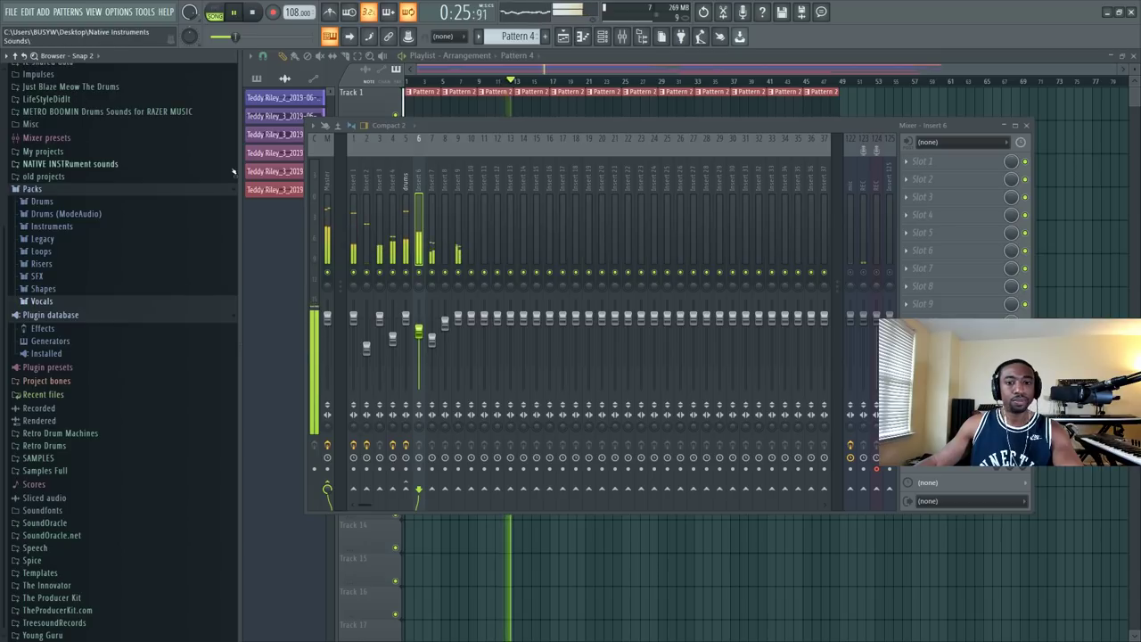
Step: Record a vocal part through the mic mixer track into the playlist as an audio clip, from bar 1 to about the end of bar 8
{"action": "left_click", "coordinate": [854, 182]}
{"action": "key", "text": "space"}
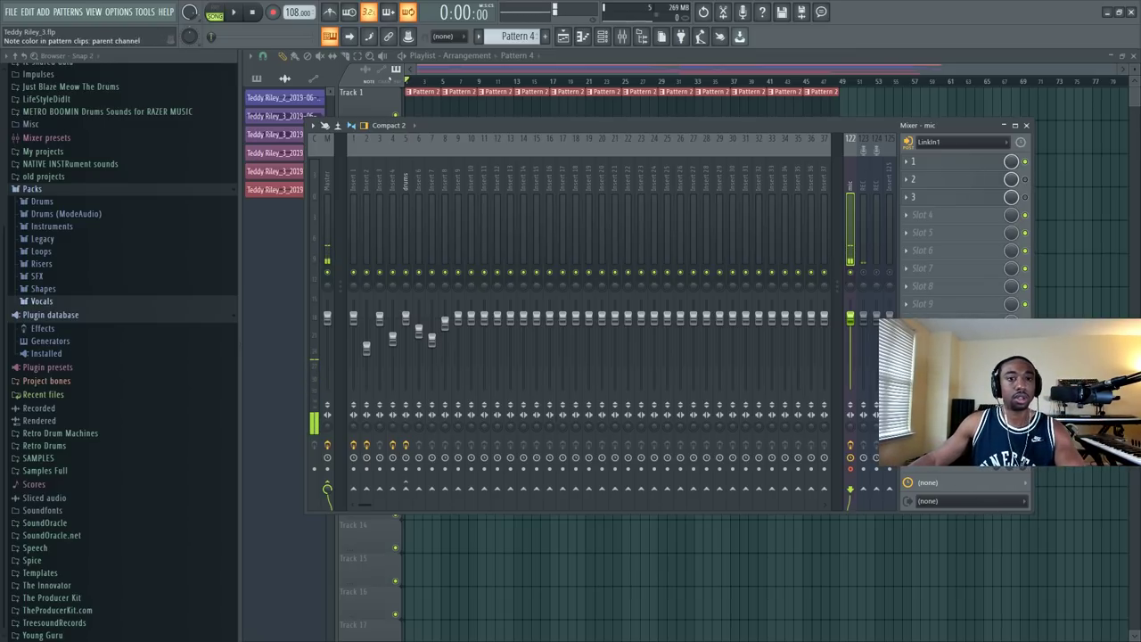
{"action": "left_click", "coordinate": [271, 12]}
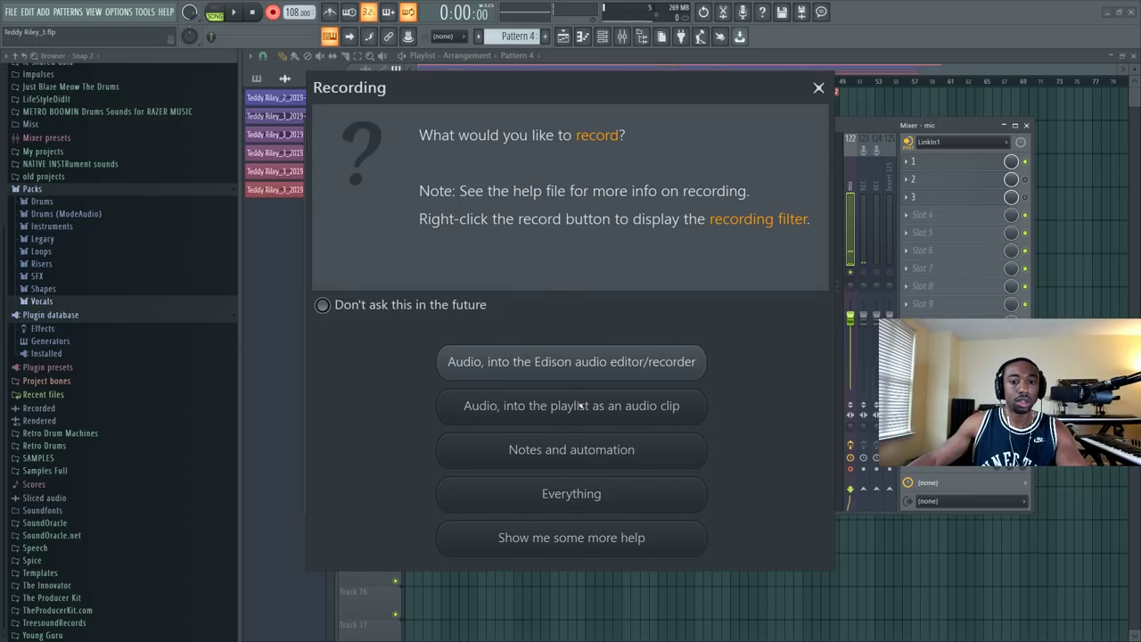
{"action": "left_click", "coordinate": [570, 405]}
{"action": "key", "text": "space"}
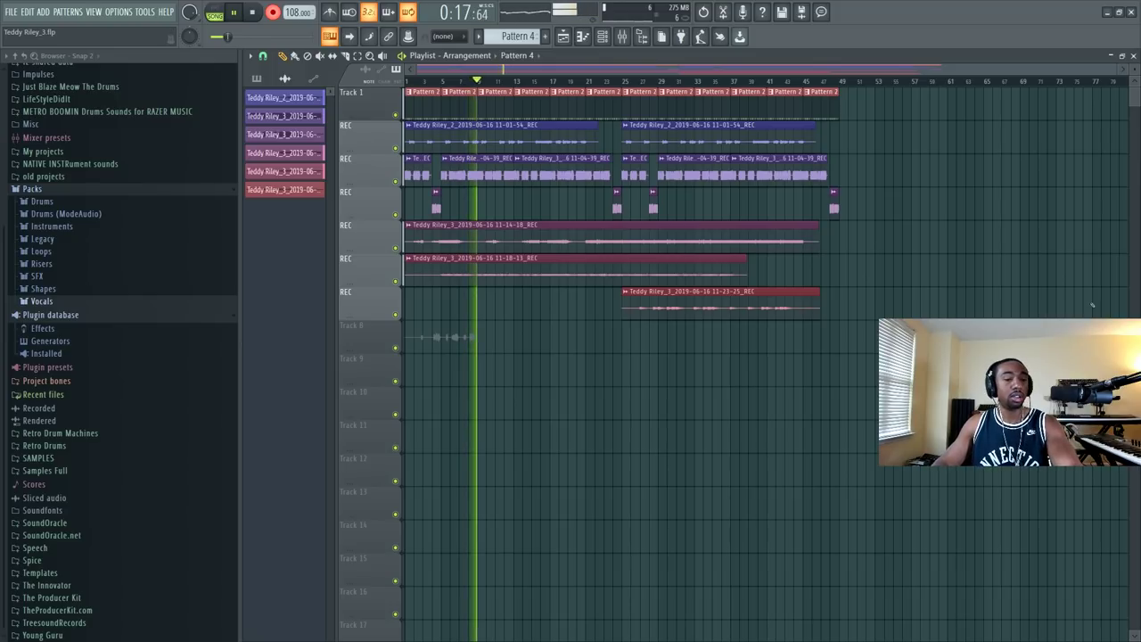
{"action": "key", "text": "space"}
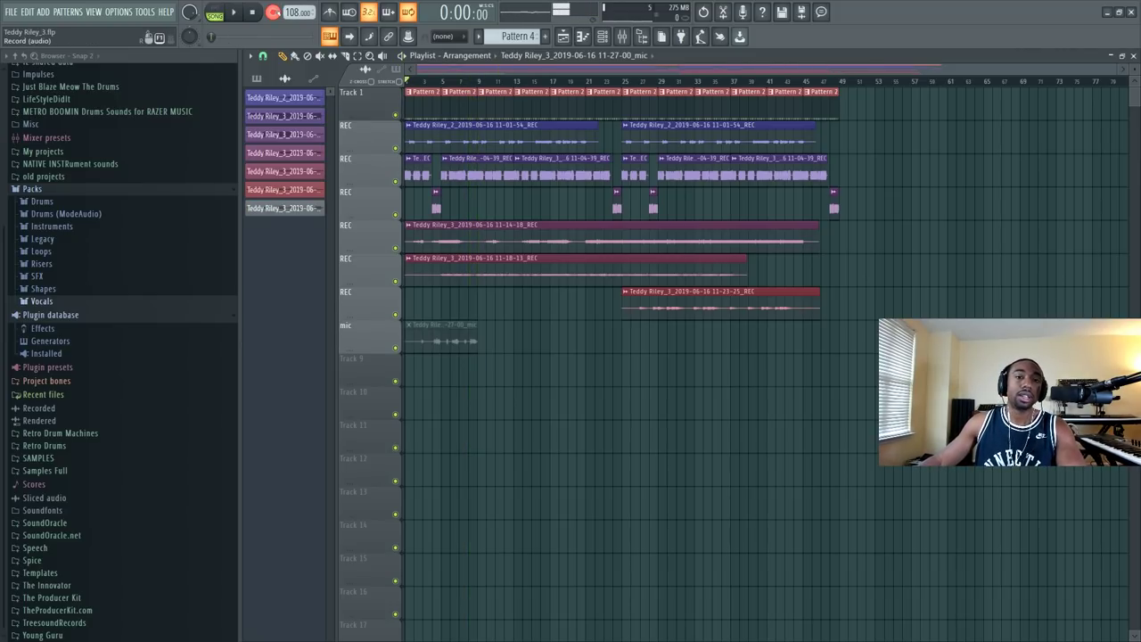
Step: Route the channel of the new 11-27-00_mic recording to mixer insert 11
{"action": "left_click", "coordinate": [622, 36]}
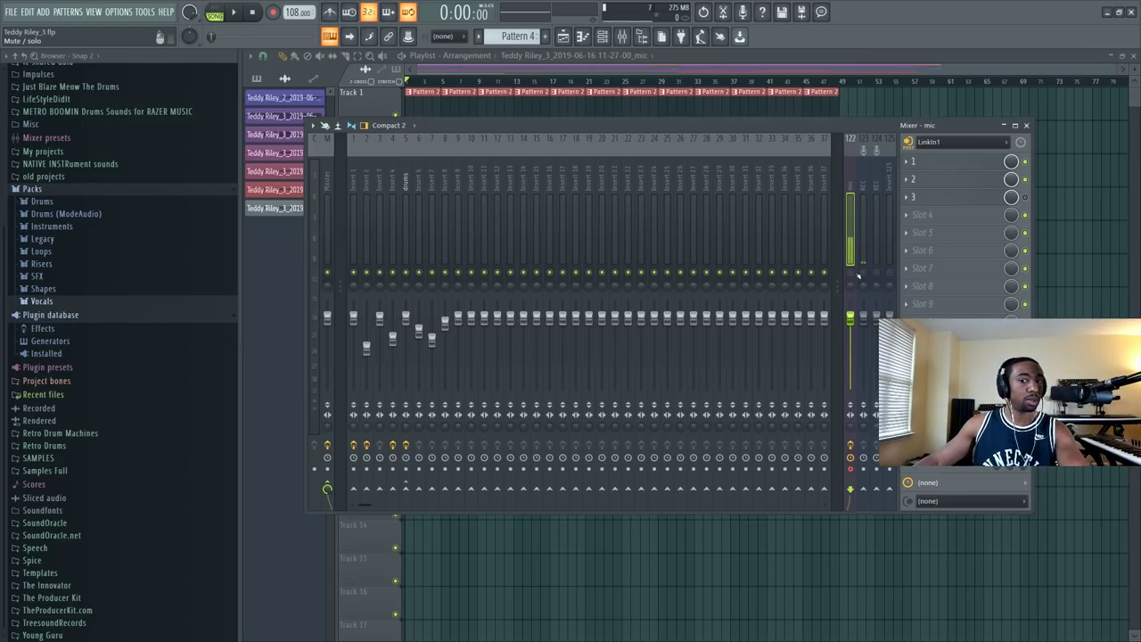
{"action": "left_click", "coordinate": [622, 35]}
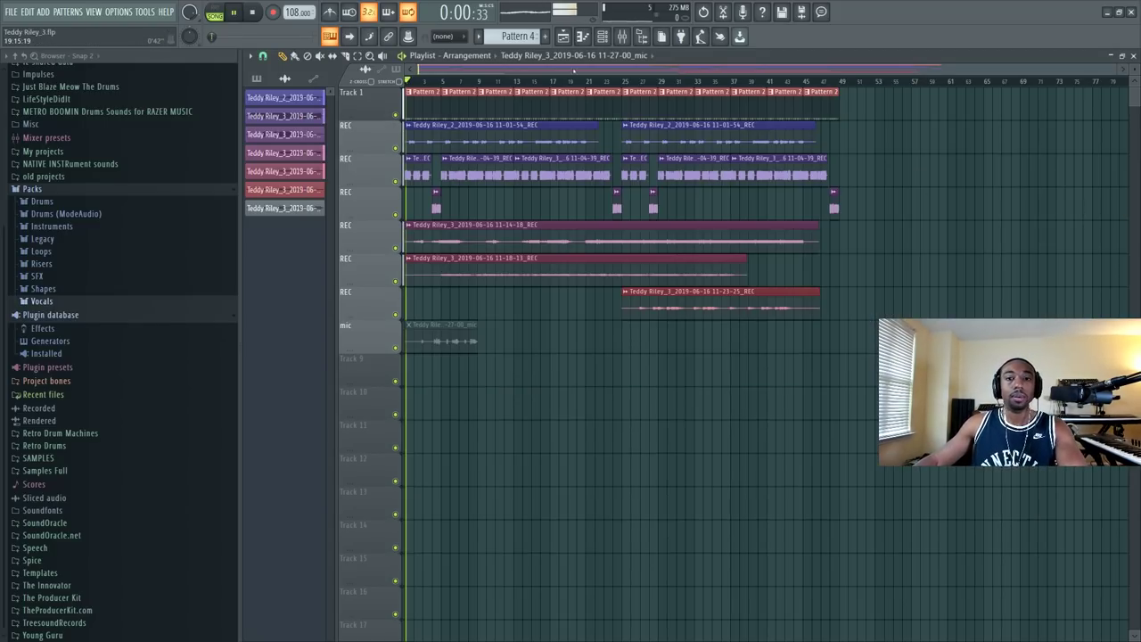
{"action": "left_click", "coordinate": [601, 35]}
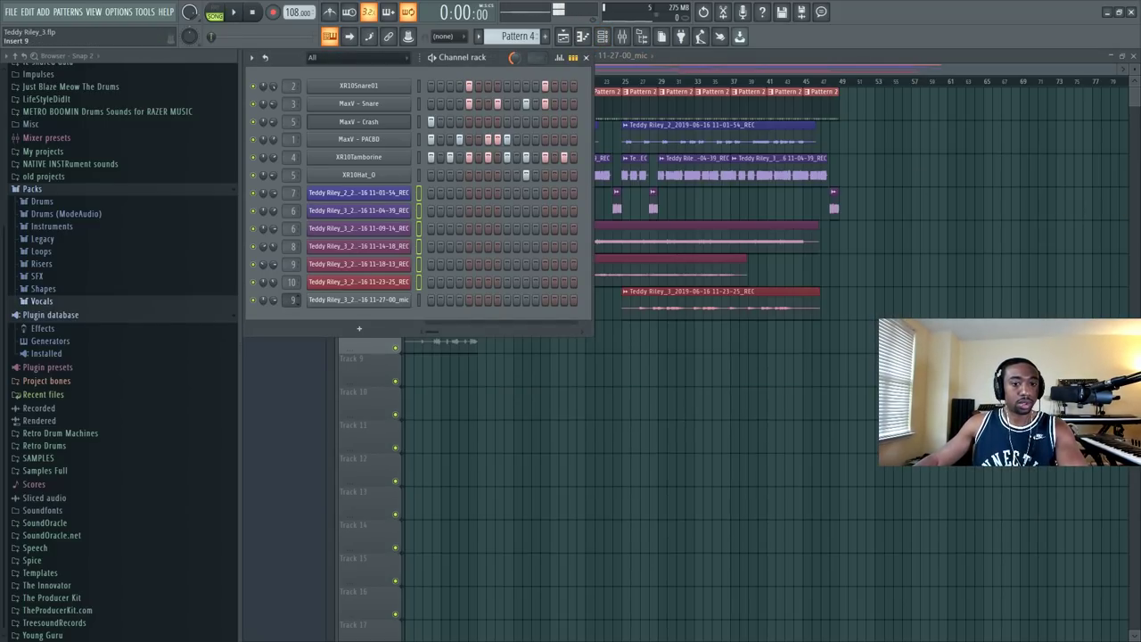
Step: Add Fruity Parametric EQ 2 to insert 11 with a low cut on band 1 and a slight band 5 boost at about 1147 Hz
{"action": "left_click", "coordinate": [622, 36]}
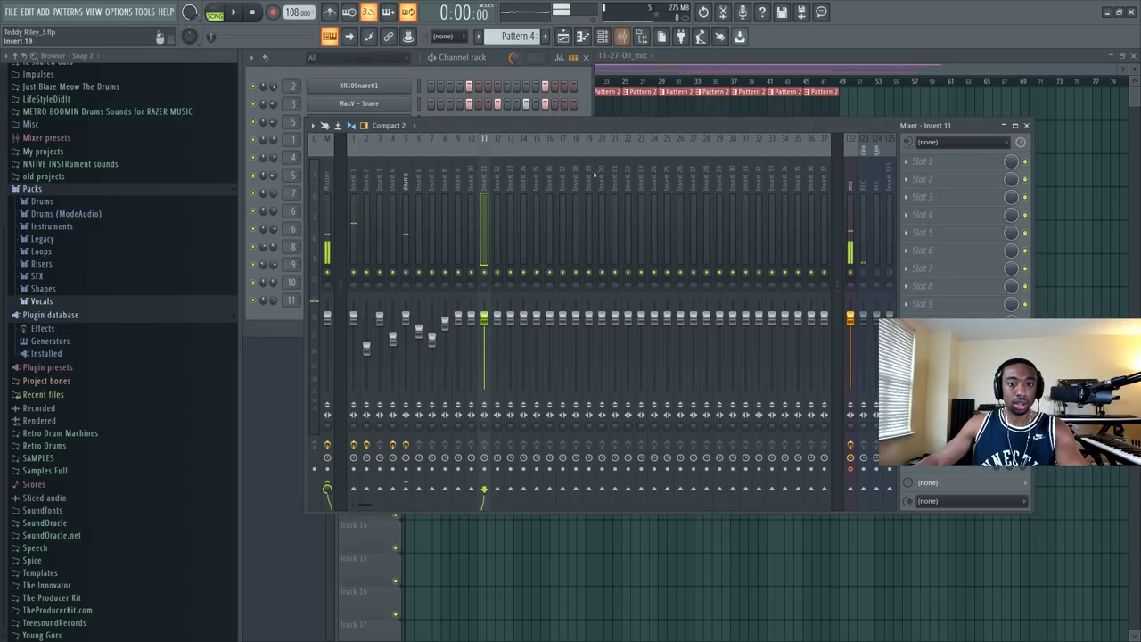
{"action": "left_click", "coordinate": [935, 168]}
{"action": "left_click", "coordinate": [501, 466]}
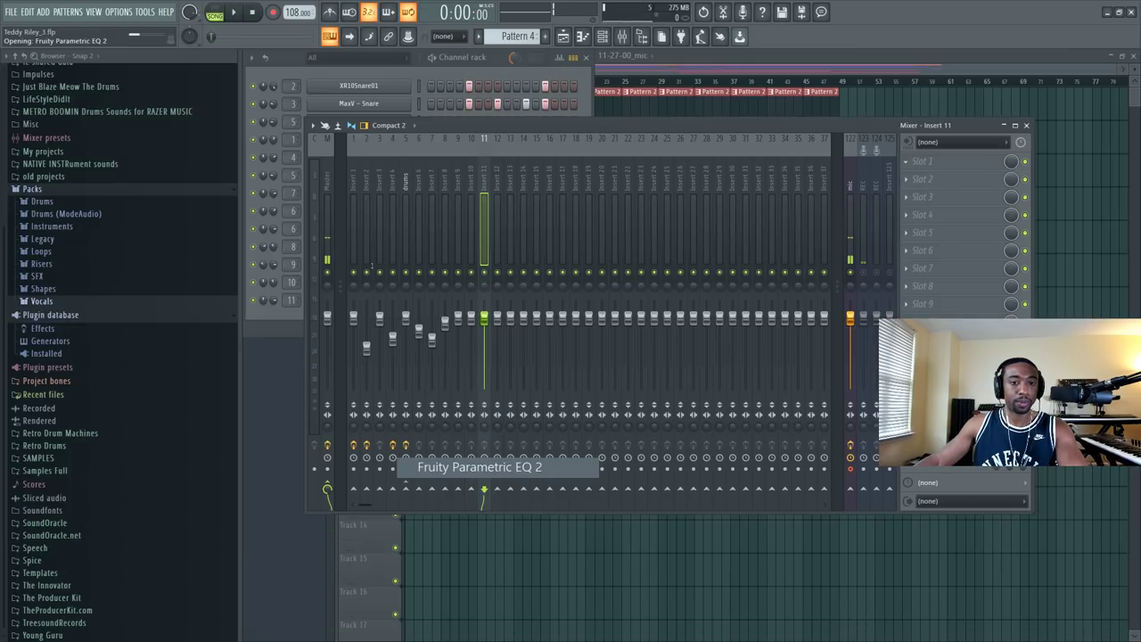
{"action": "scroll", "coordinate": [304, 207], "scroll_direction": "up", "scroll_amount": 2}
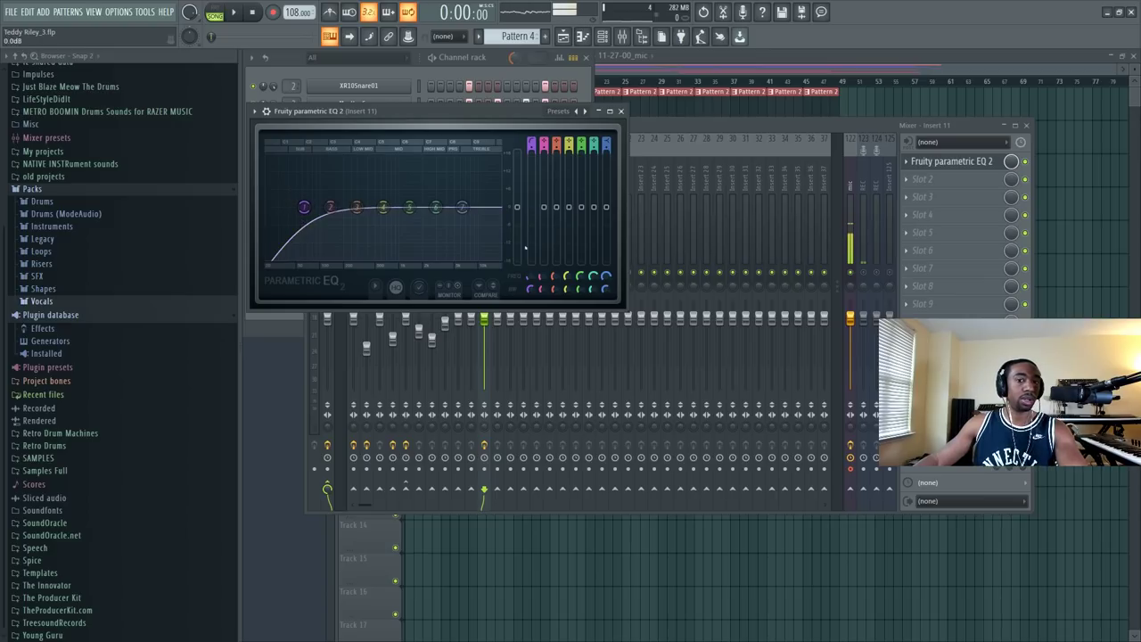
{"action": "left_click_drag", "start_coordinate": [303, 207], "coordinate": [342, 207]}
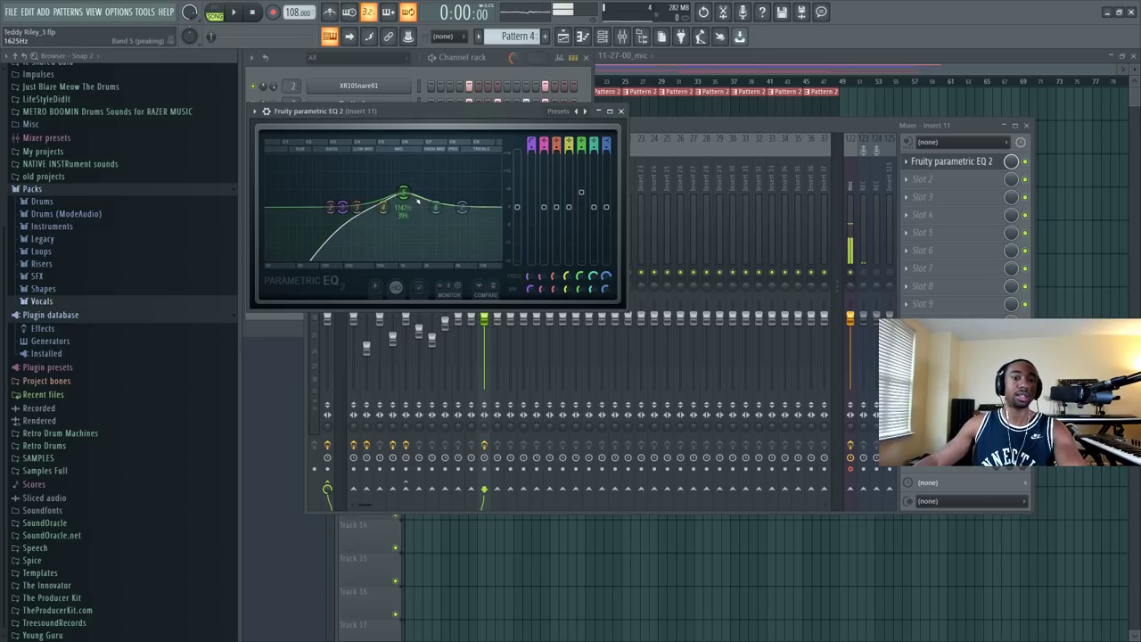
{"action": "key", "text": "F9"}
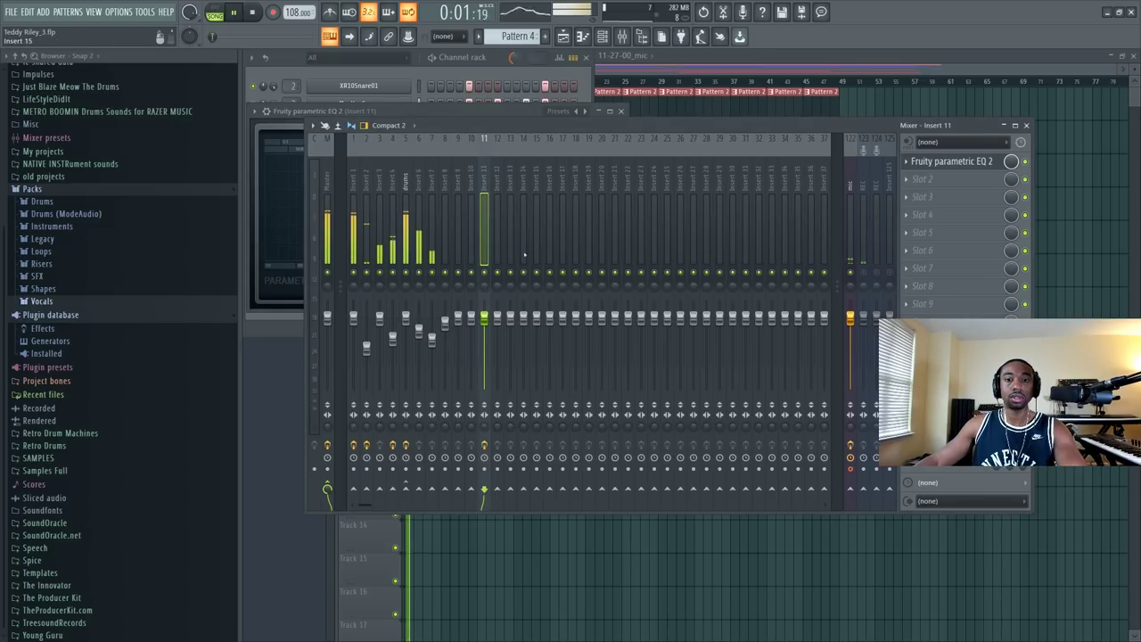
Step: Lower the insert 11 fader to about -6.3 dB and raise band 7 slightly in its Fruity Parametric EQ 2
{"action": "key", "text": "F5"}
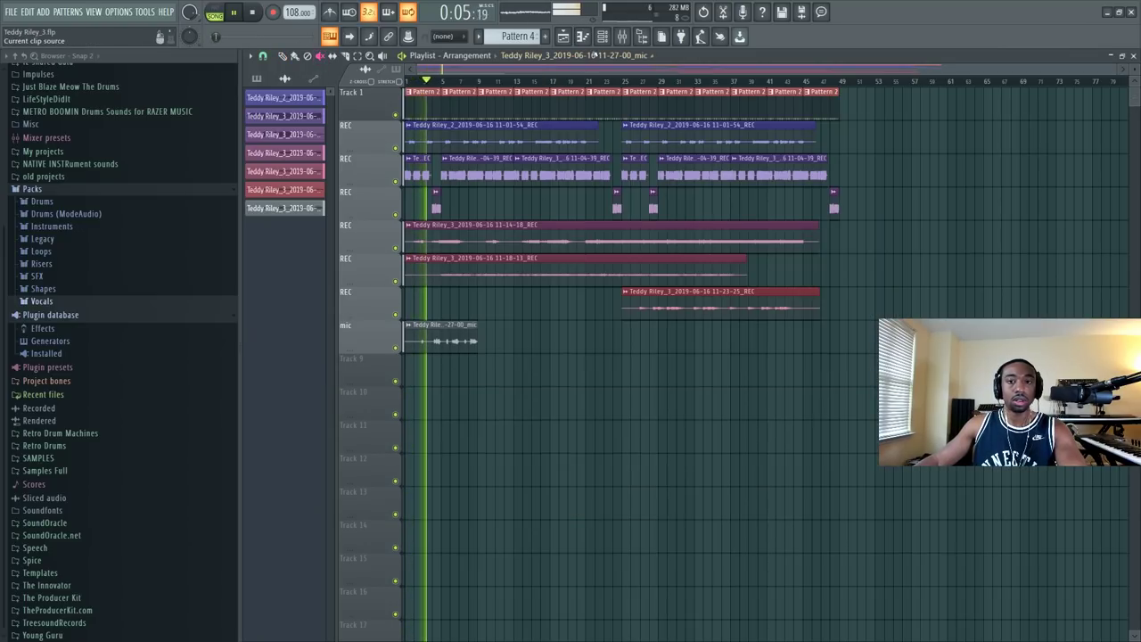
{"action": "key", "text": "F9"}
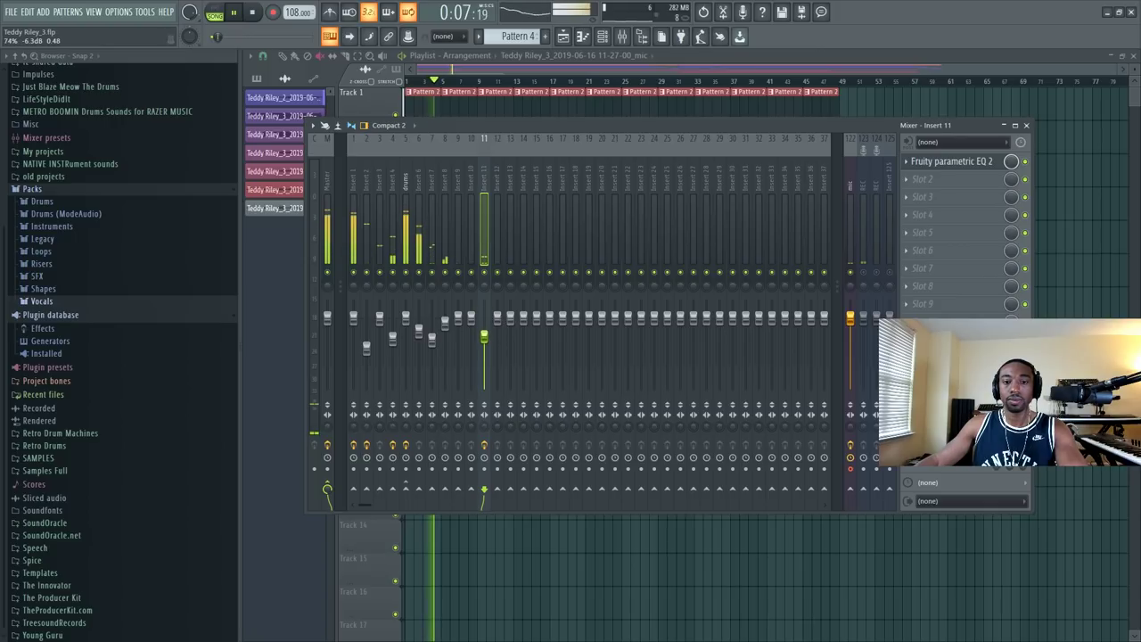
{"action": "left_click", "coordinate": [951, 161]}
{"action": "left_click_drag", "start_coordinate": [463, 214], "coordinate": [459, 203]}
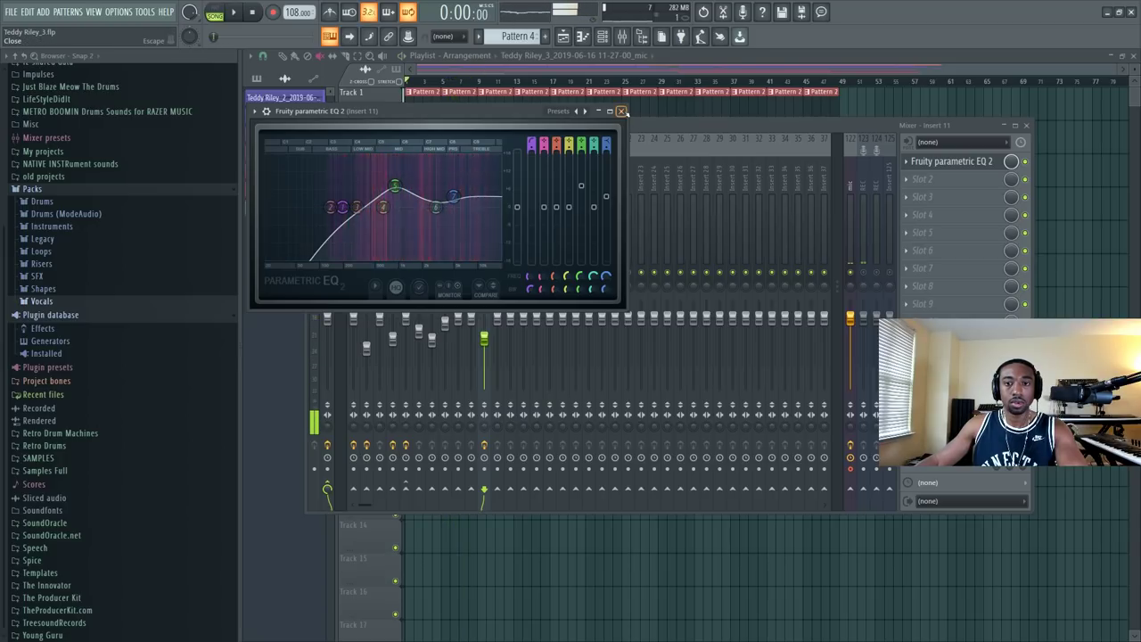
{"action": "key", "text": "space"}
{"action": "key", "text": "Escape"}
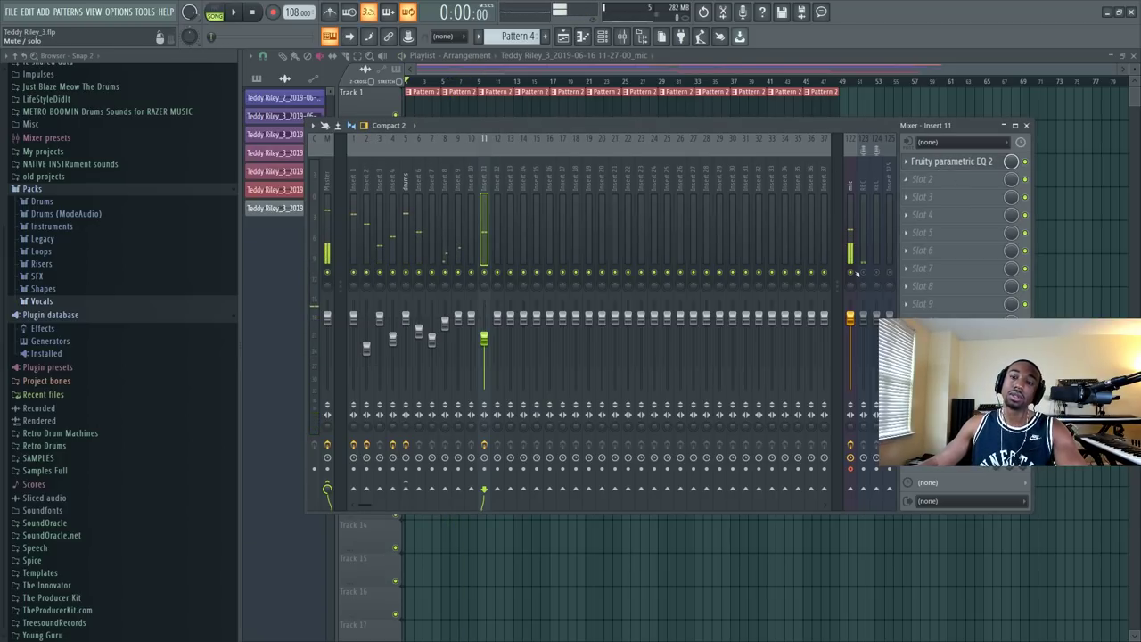
Step: Add Fruity Stereo Enhancer to slot 2 of insert 11 and lower the insert's fader slightly
{"action": "left_click", "coordinate": [934, 185]}
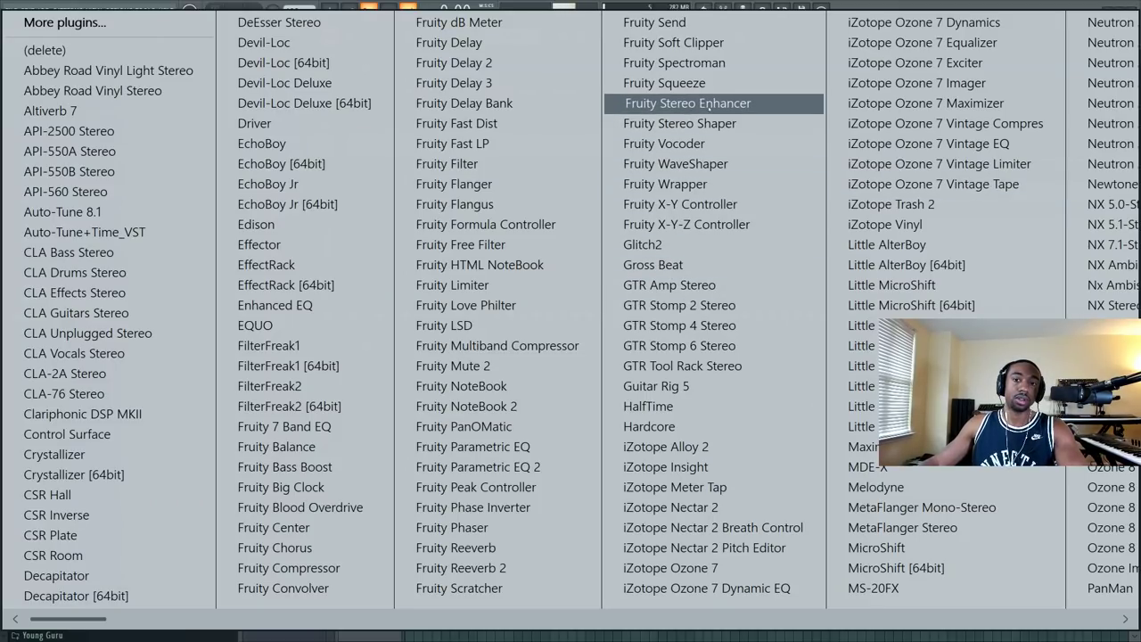
{"action": "left_click", "coordinate": [700, 104]}
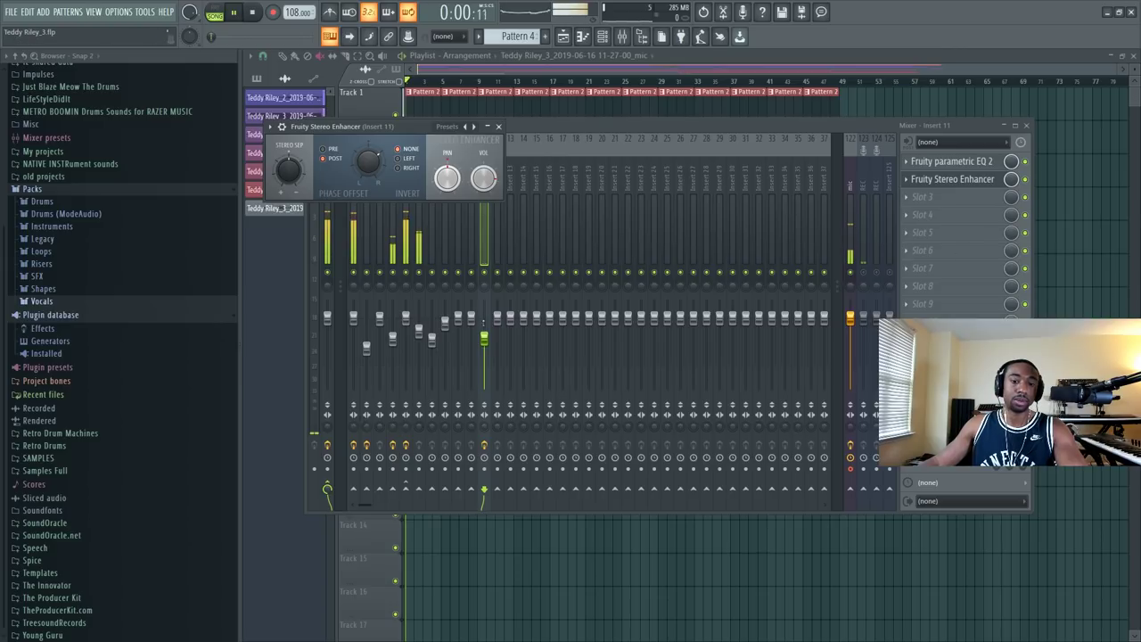
{"action": "key", "text": "F9"}
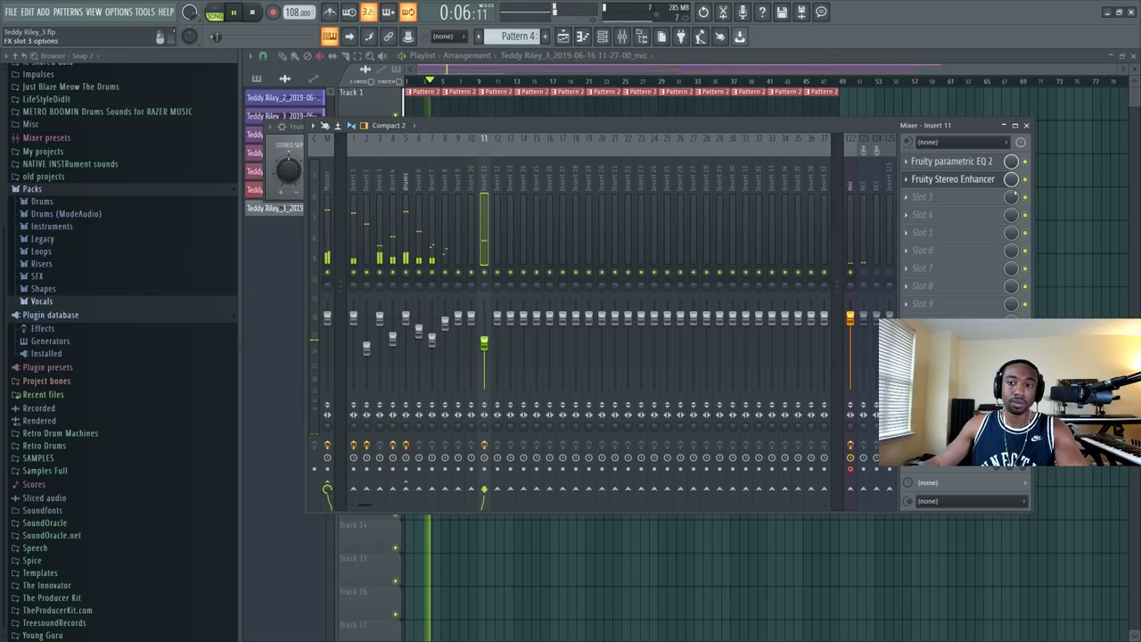
{"action": "key", "text": "F9"}
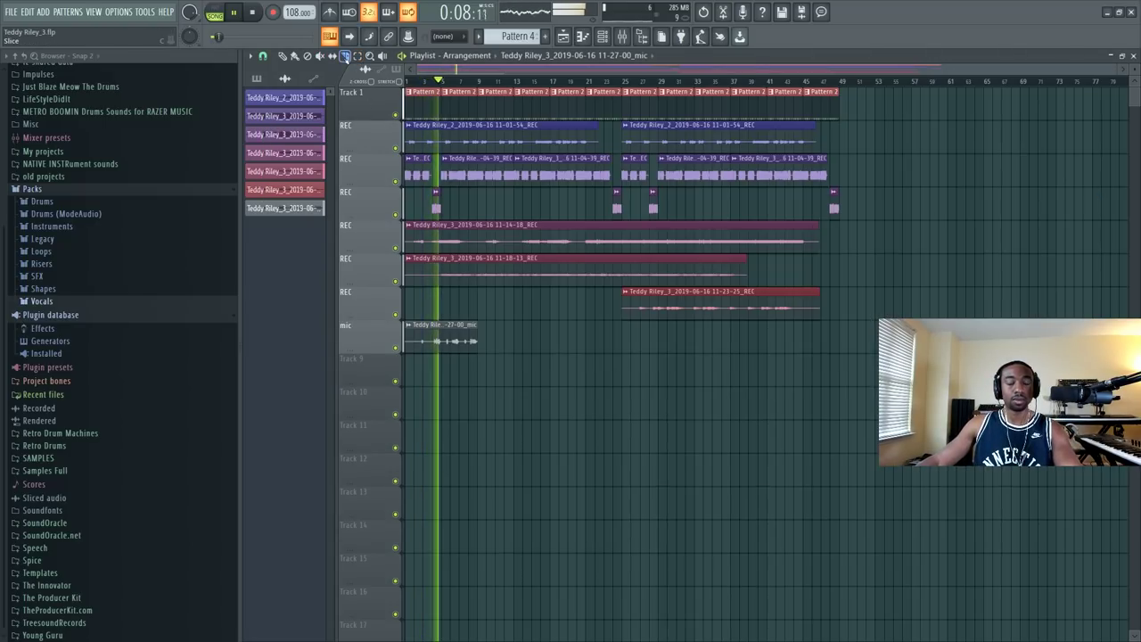
{"action": "key", "text": "F9"}
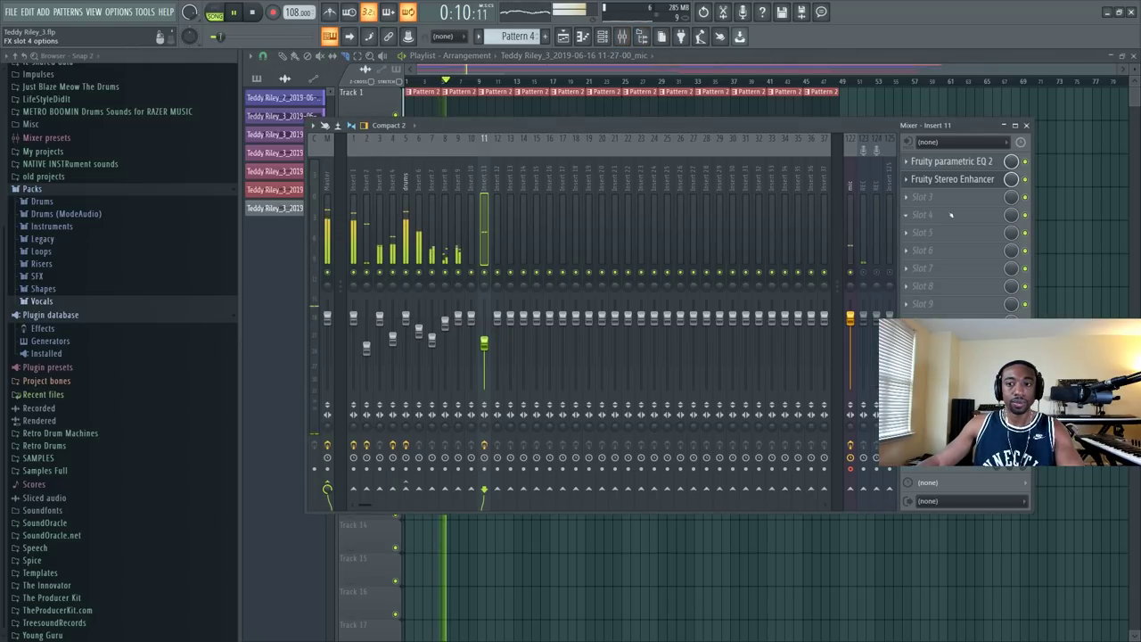
Step: Give insert 11's EQ a high cut on band 7, steepen both cuts, raise its main level slightly and lower the insert's fader further
{"action": "left_click", "coordinate": [951, 162]}
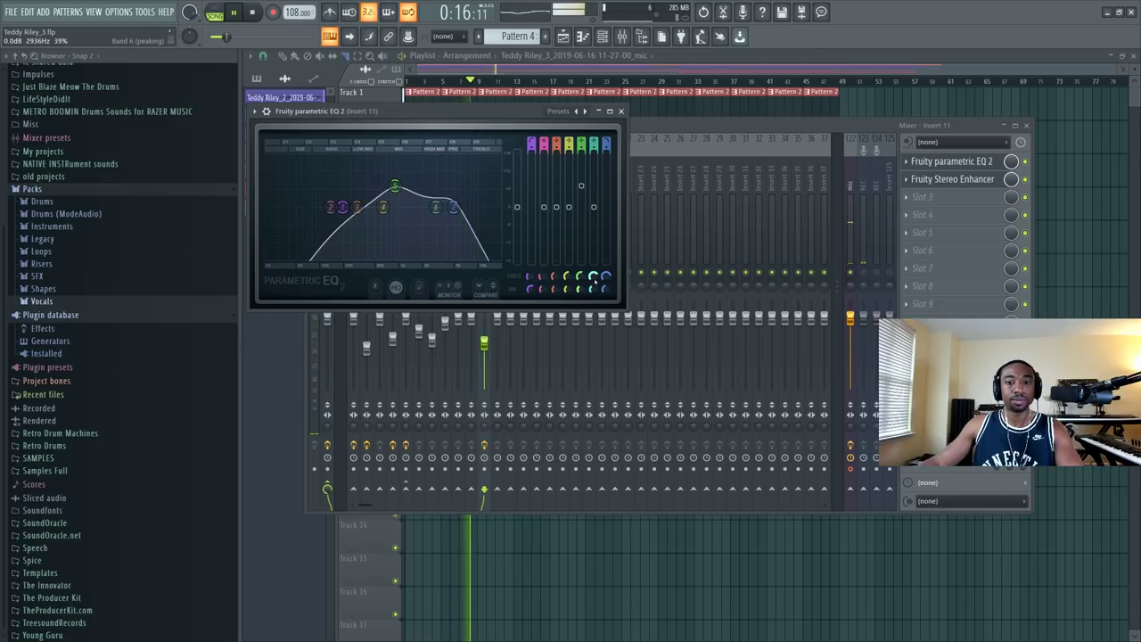
{"action": "scroll", "coordinate": [595, 282], "scroll_direction": "down", "scroll_amount": 5}
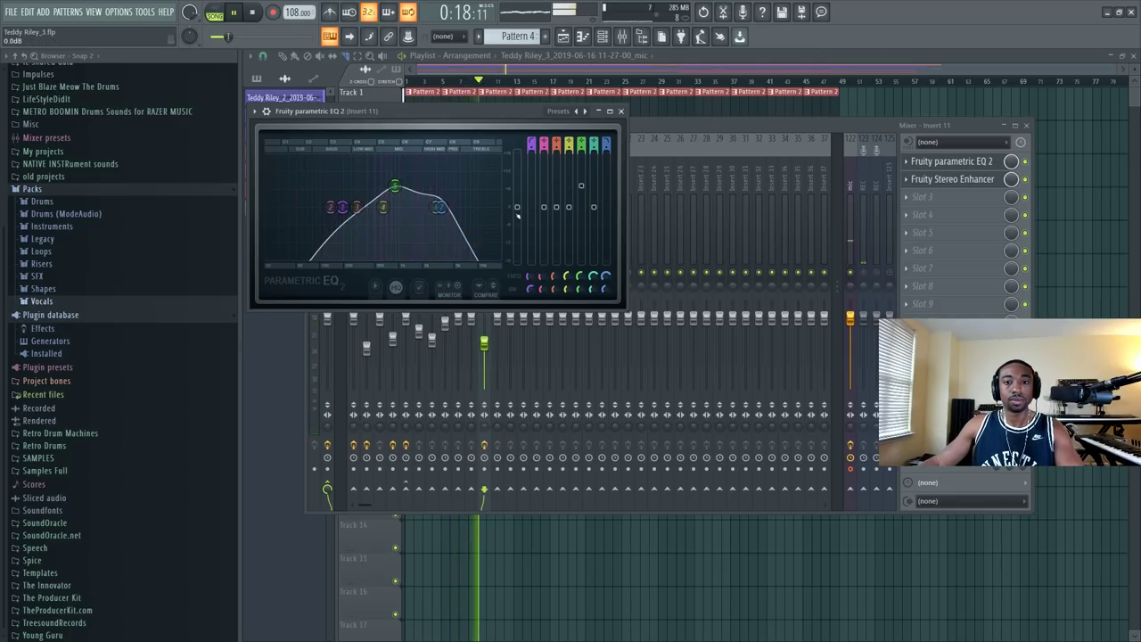
{"action": "key", "text": "F9"}
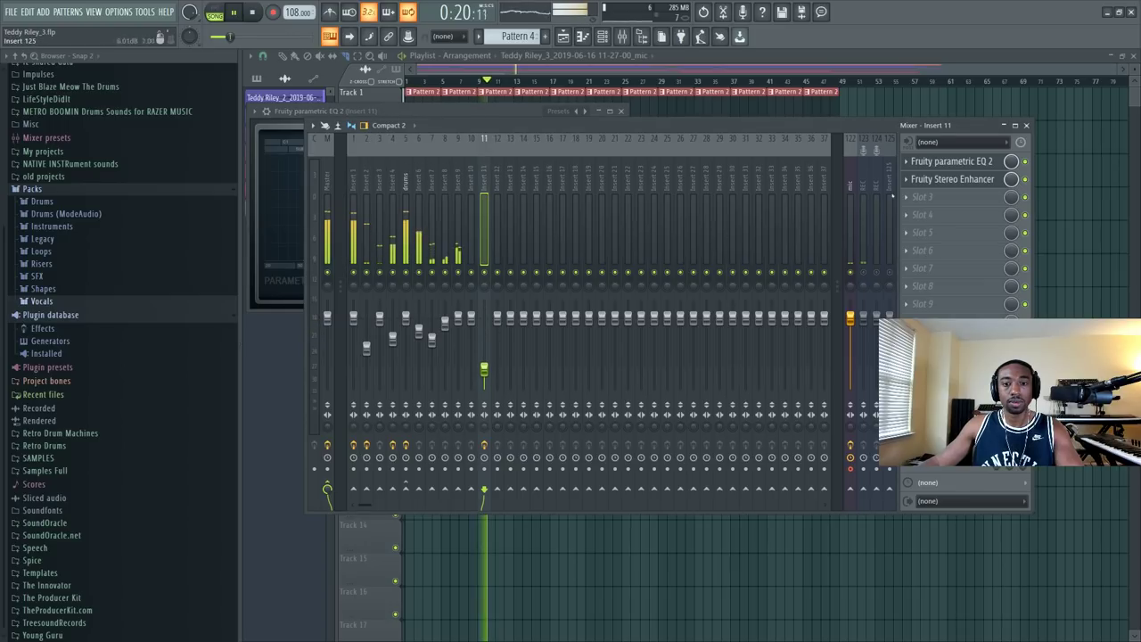
{"action": "left_click", "coordinate": [930, 161]}
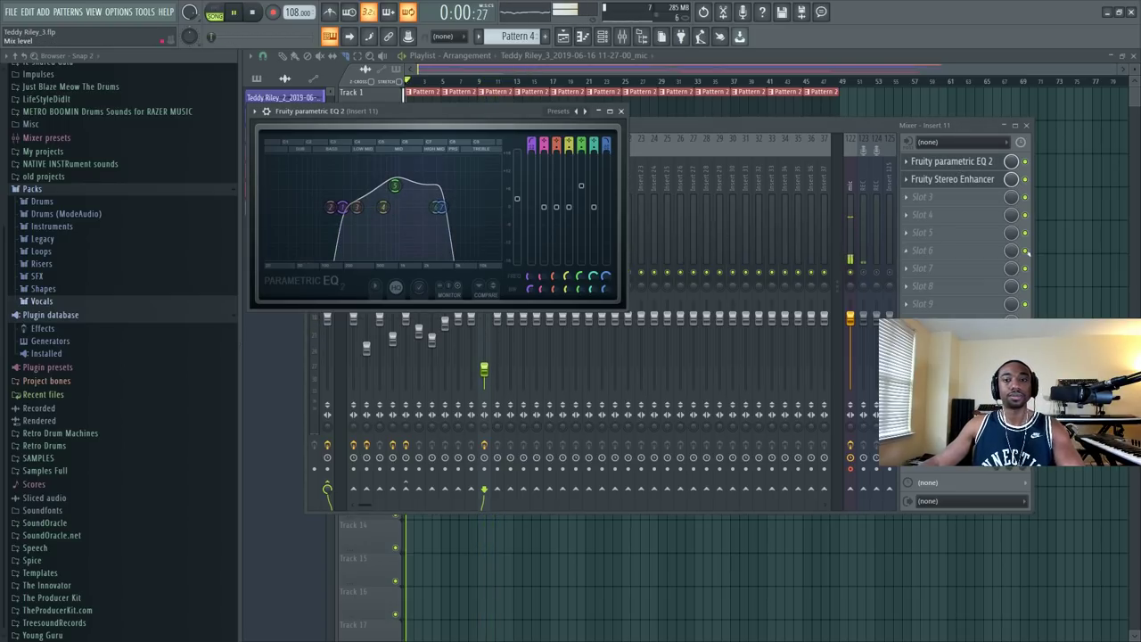
{"action": "key", "text": "F5"}
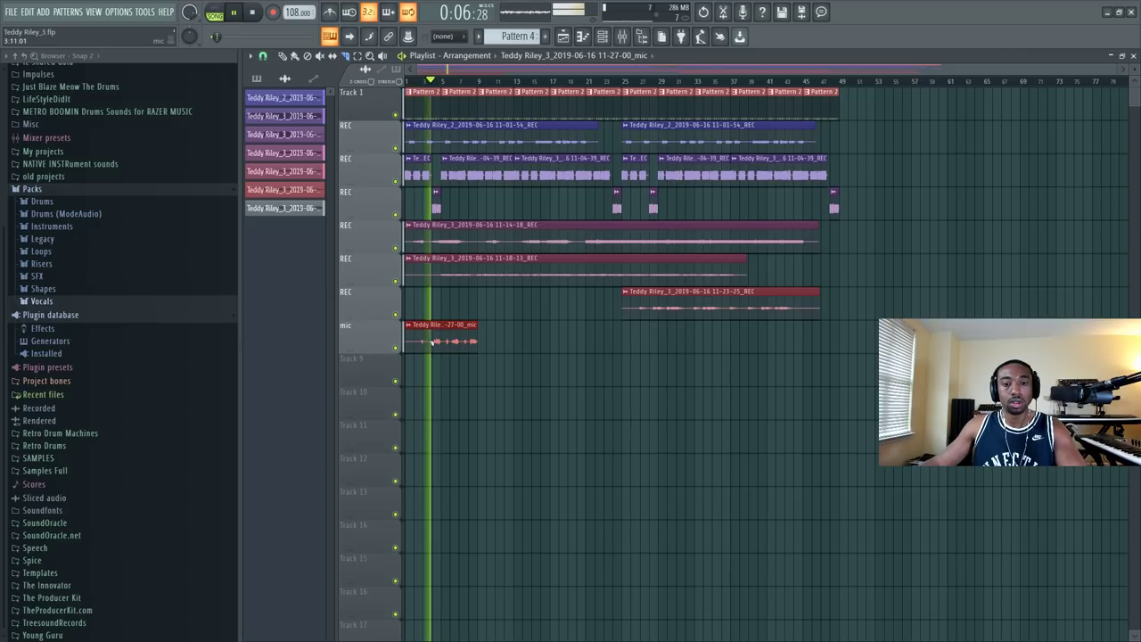
Step: Set the Stereo Enhancer phase offset on insert 11 to 1.4 ms right and raise the insert's fader to about -16.6 dB
{"action": "left_click", "coordinate": [623, 39]}
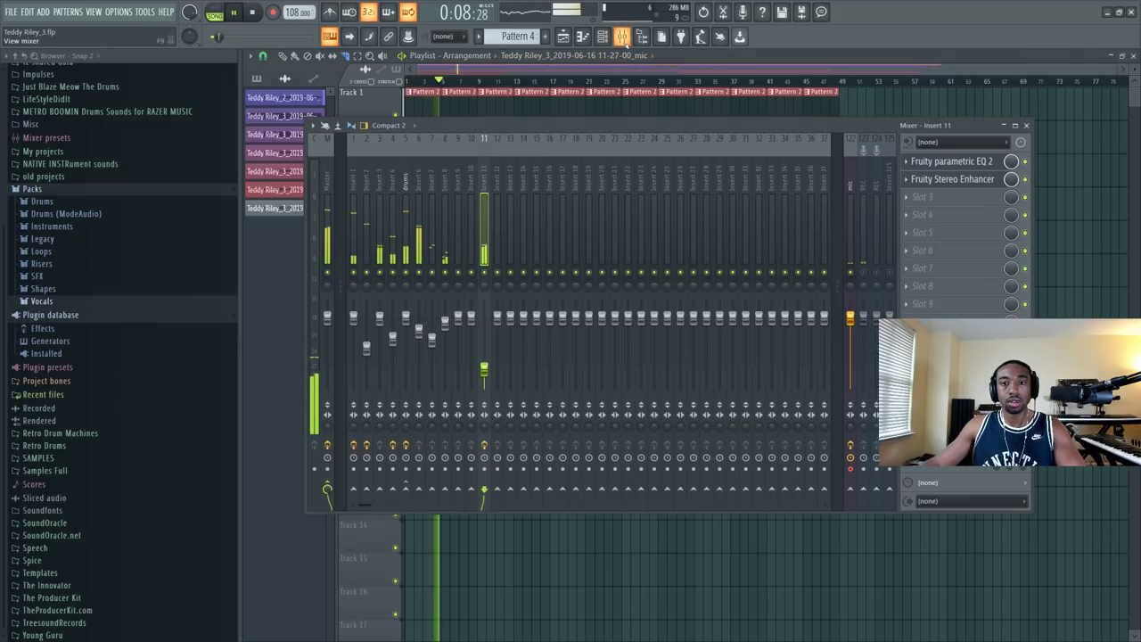
{"action": "left_click", "coordinate": [952, 179]}
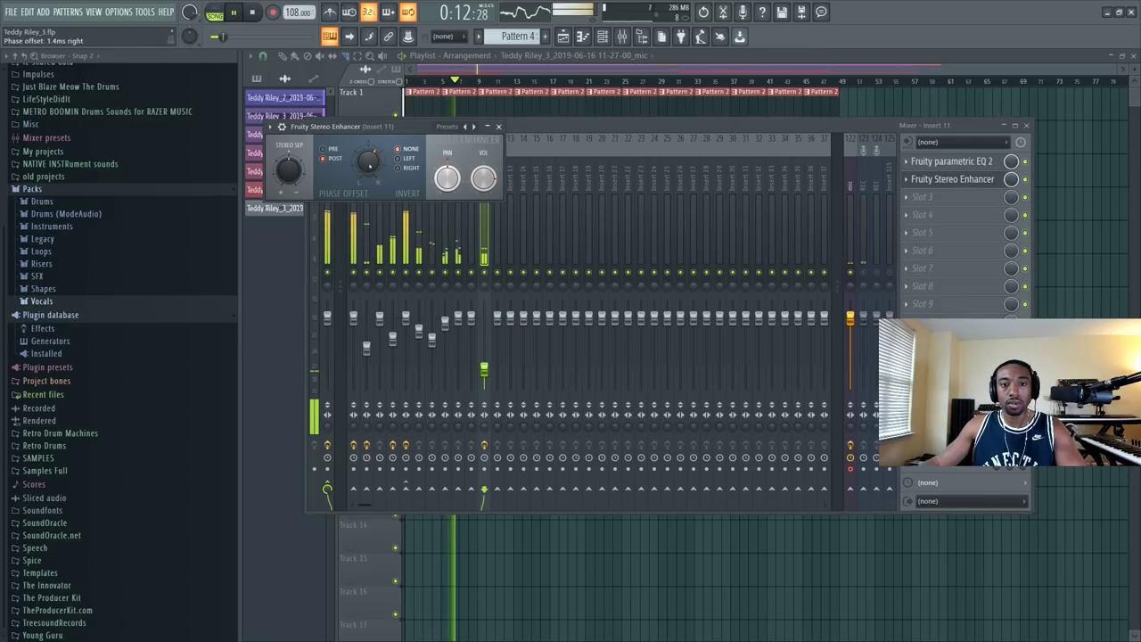
{"action": "left_click_drag", "start_coordinate": [484, 368], "coordinate": [486, 361]}
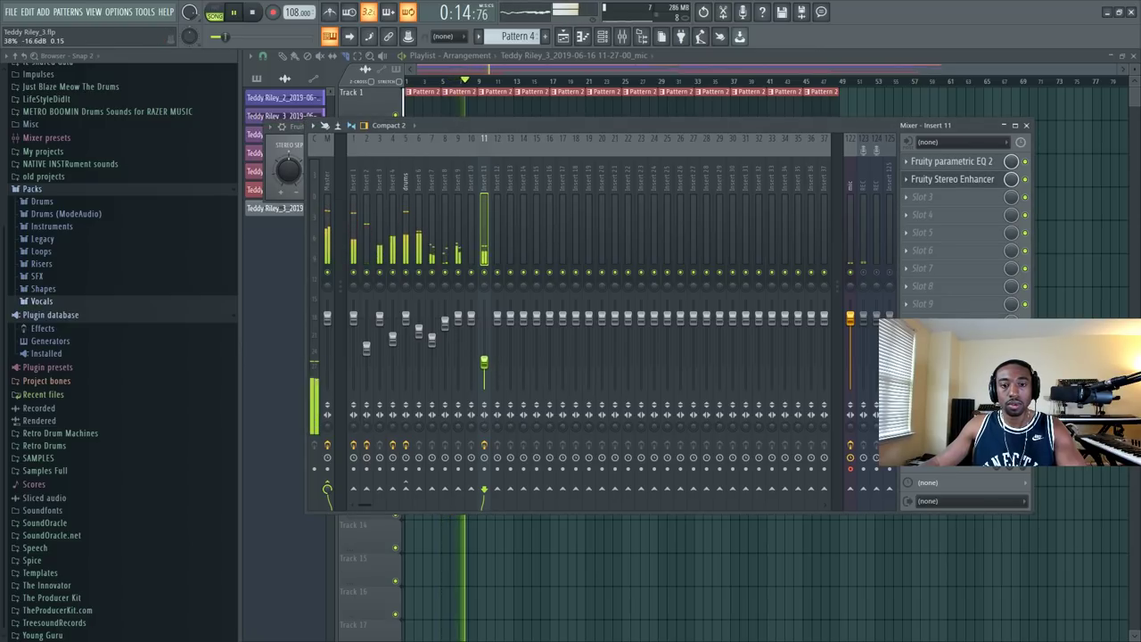
Step: Move the band 1 low cut in insert 11's EQ to a higher frequency, close to band 3, and close the EQ
{"action": "left_click", "coordinate": [952, 161]}
{"action": "left_click_drag", "start_coordinate": [346, 206], "coordinate": [356, 206]}
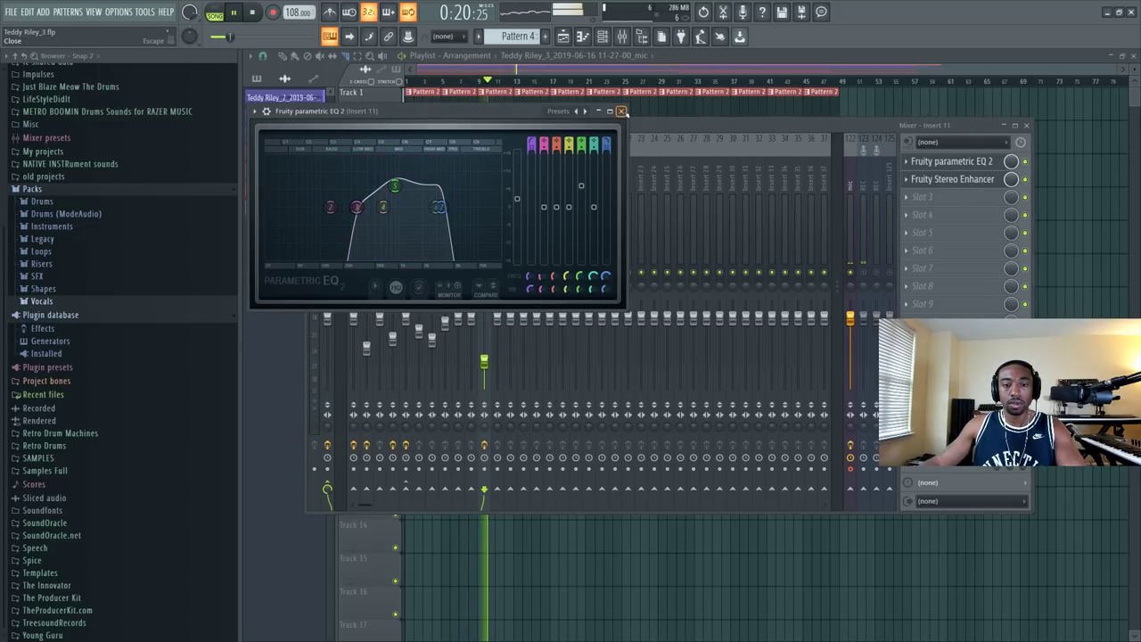
{"action": "left_click", "coordinate": [622, 111]}
{"action": "key", "text": "F9"}
Step: Copy the mic clip on the mic track so the copy starts at bar 9, right after the original
{"action": "left_click", "coordinate": [262, 55]}
{"action": "left_click", "coordinate": [273, 374]}
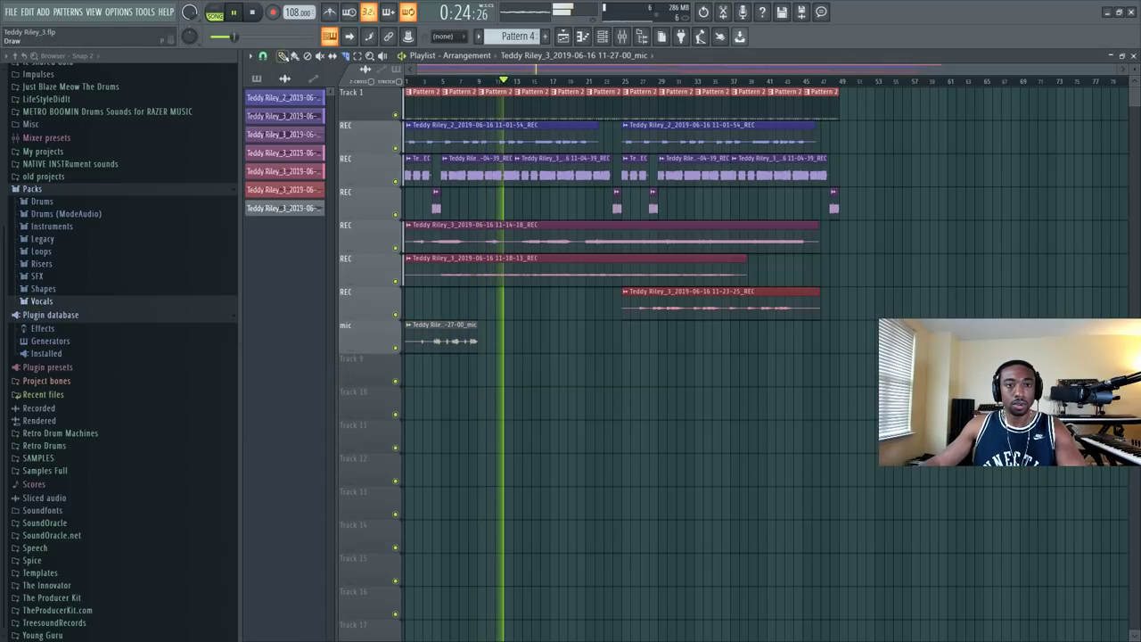
{"action": "left_click_drag", "start_coordinate": [452, 340], "coordinate": [521, 339]}
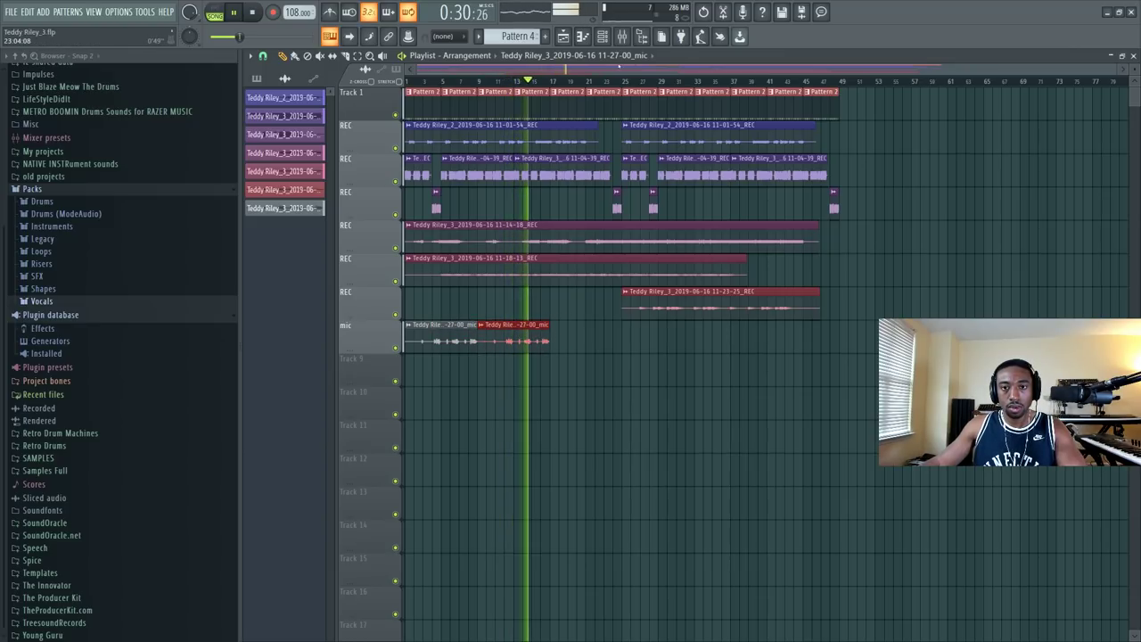
{"action": "left_click", "coordinate": [622, 36]}
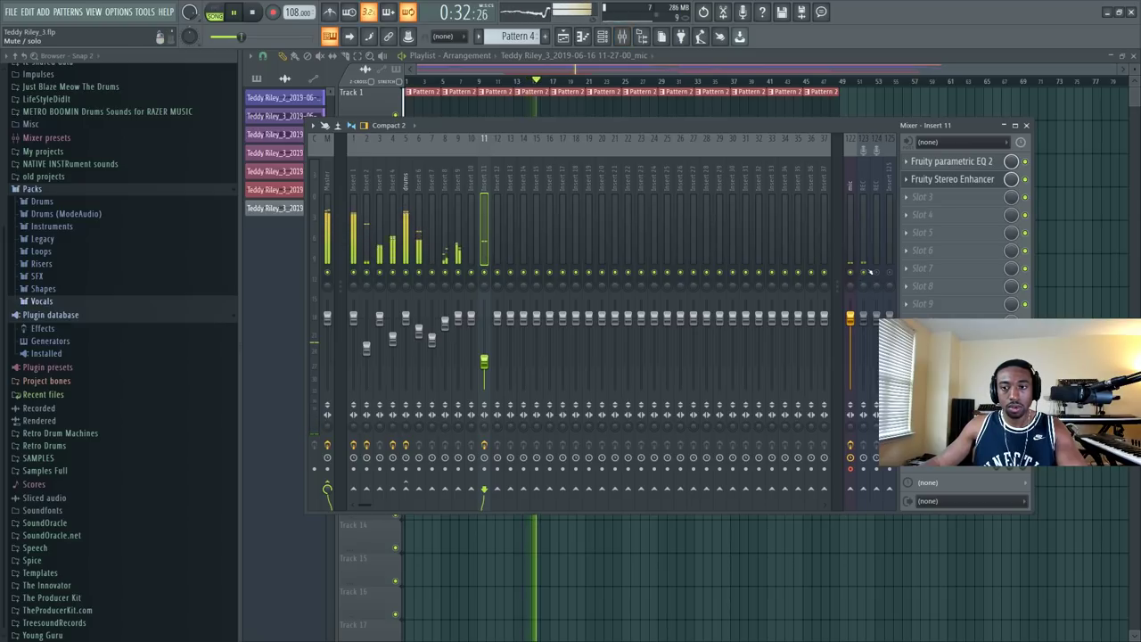
{"action": "key", "text": "F9"}
Step: Select both mic clips and duplicate them from bar 17 onward
{"action": "left_click_drag", "start_coordinate": [561, 323], "coordinate": [416, 353]}
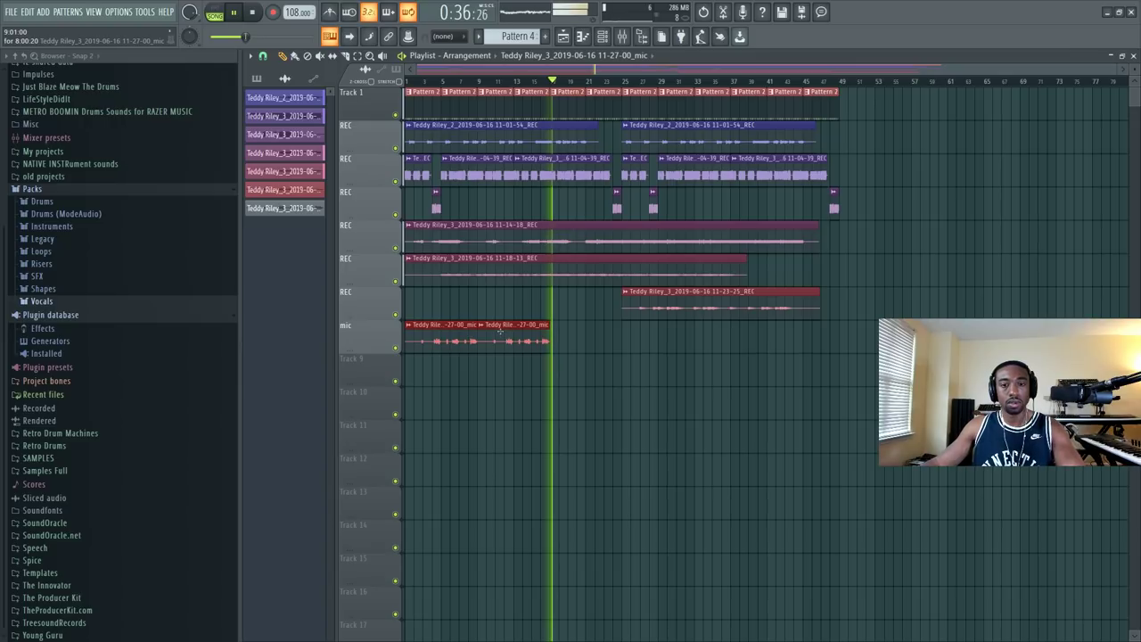
{"action": "key", "text": "ctrl+b"}
{"action": "left_click_drag", "start_coordinate": [663, 334], "coordinate": [672, 334]}
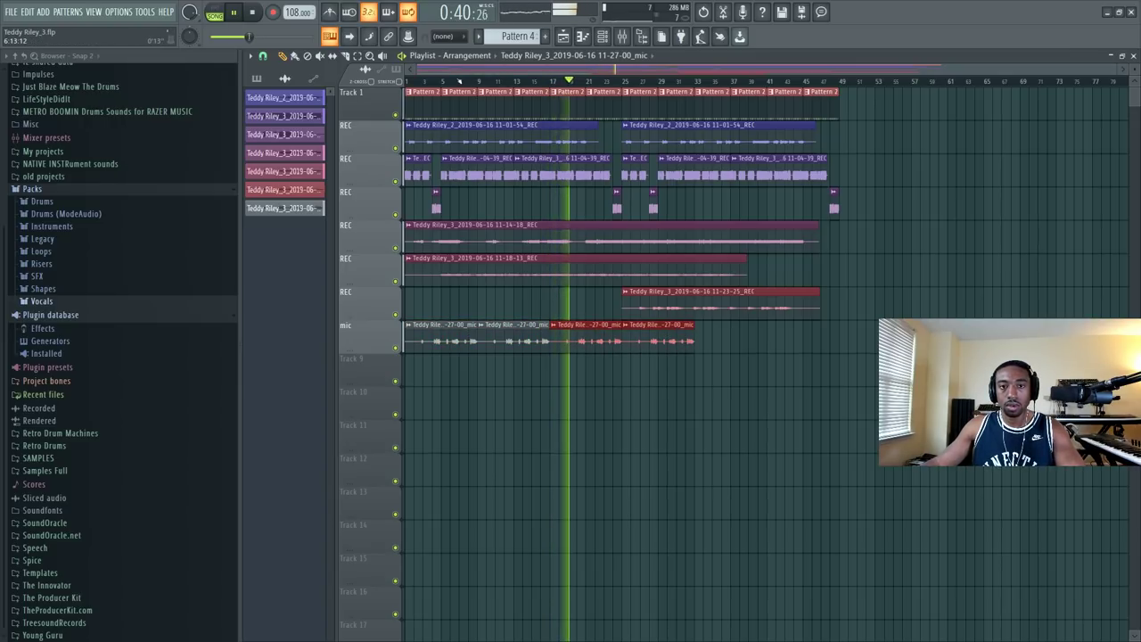
Step: Delete the fourth mic clip at bar 25, then select the remaining three and duplicate them from bar 25 onward
{"action": "scroll", "coordinate": [459, 81], "scroll_direction": "up", "scroll_amount": 3}
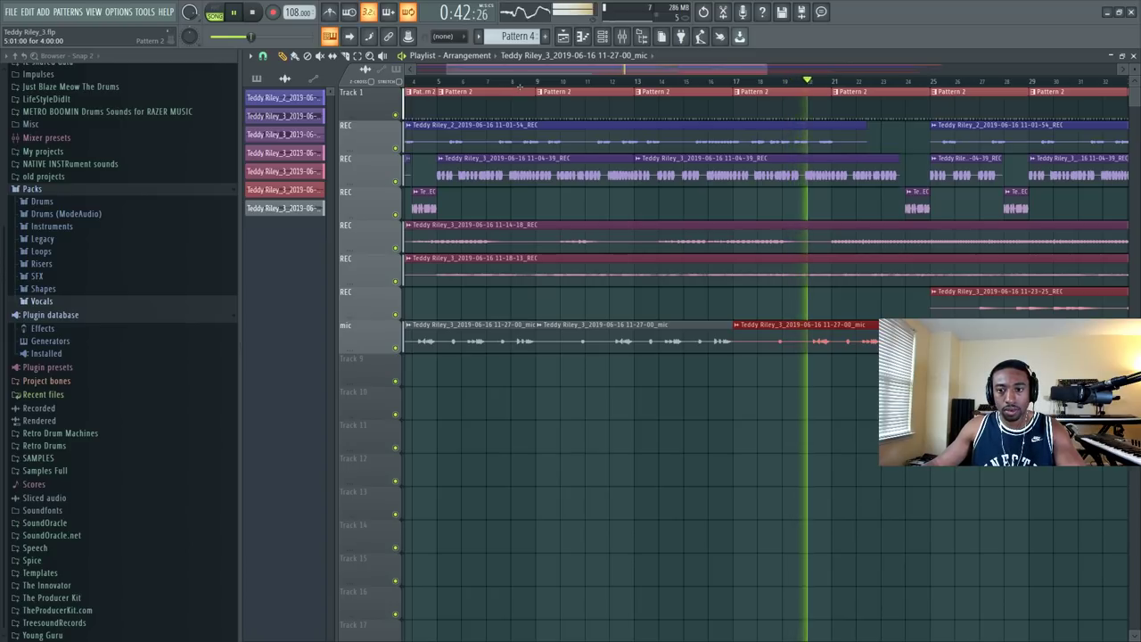
{"action": "scroll", "coordinate": [519, 268], "scroll_direction": "down", "scroll_amount": 1}
{"action": "scroll", "coordinate": [519, 84], "scroll_direction": "down", "scroll_amount": 2}
{"action": "scroll", "coordinate": [691, 108], "scroll_direction": "up", "scroll_amount": 1}
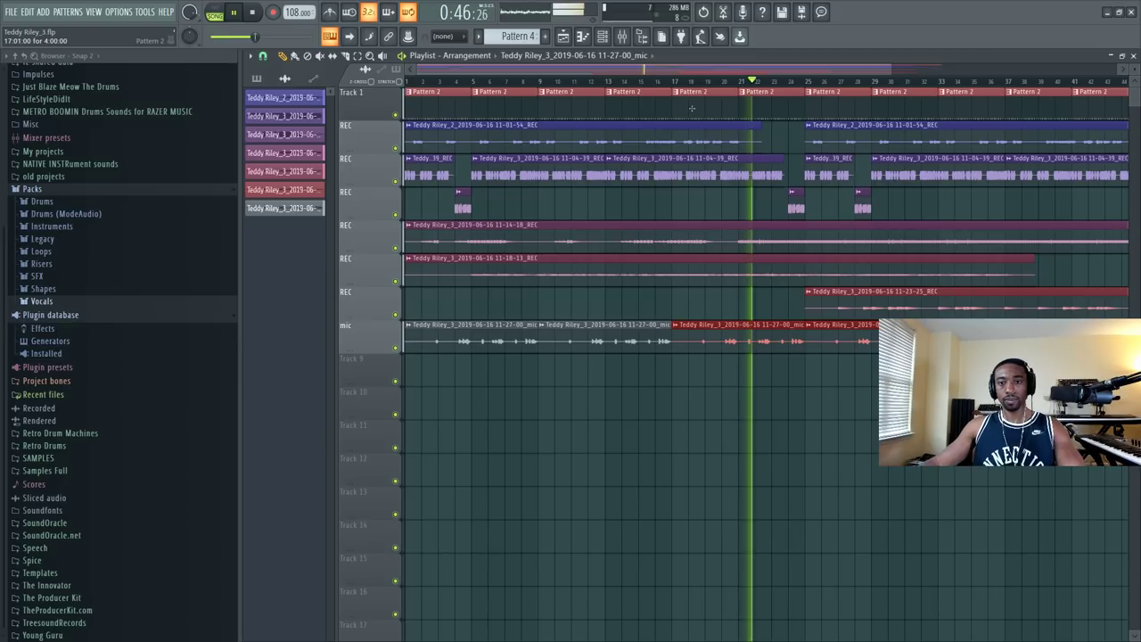
{"action": "scroll", "coordinate": [695, 81], "scroll_direction": "down", "scroll_amount": 2}
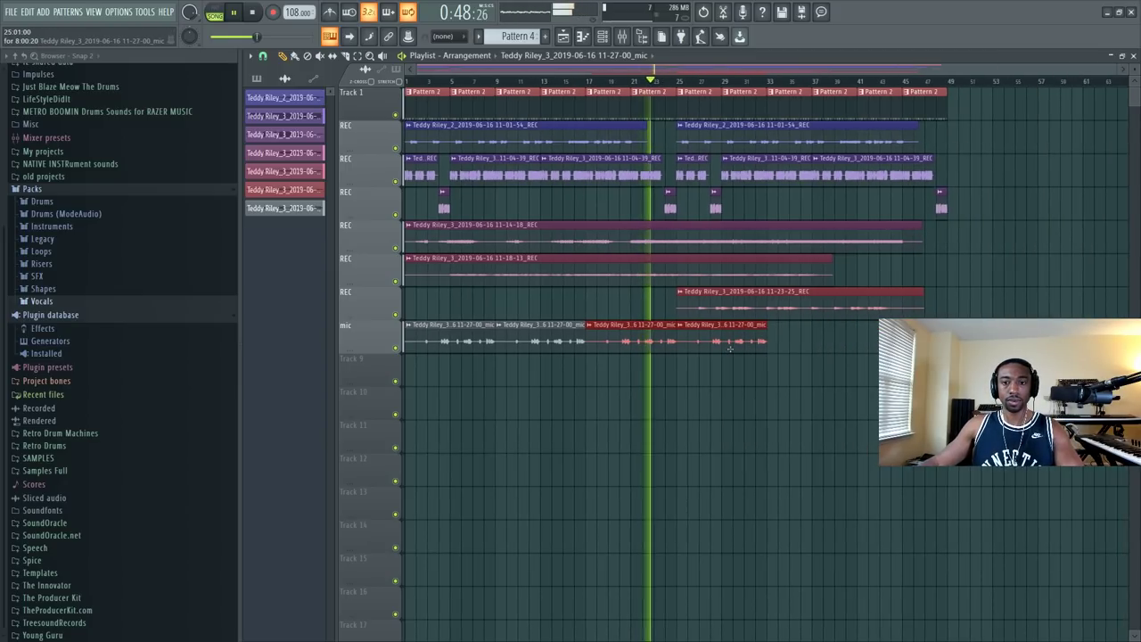
{"action": "right_click", "coordinate": [729, 348]}
{"action": "left_click_drag", "start_coordinate": [721, 350], "coordinate": [428, 342]}
{"action": "key", "text": "ctrl+b"}
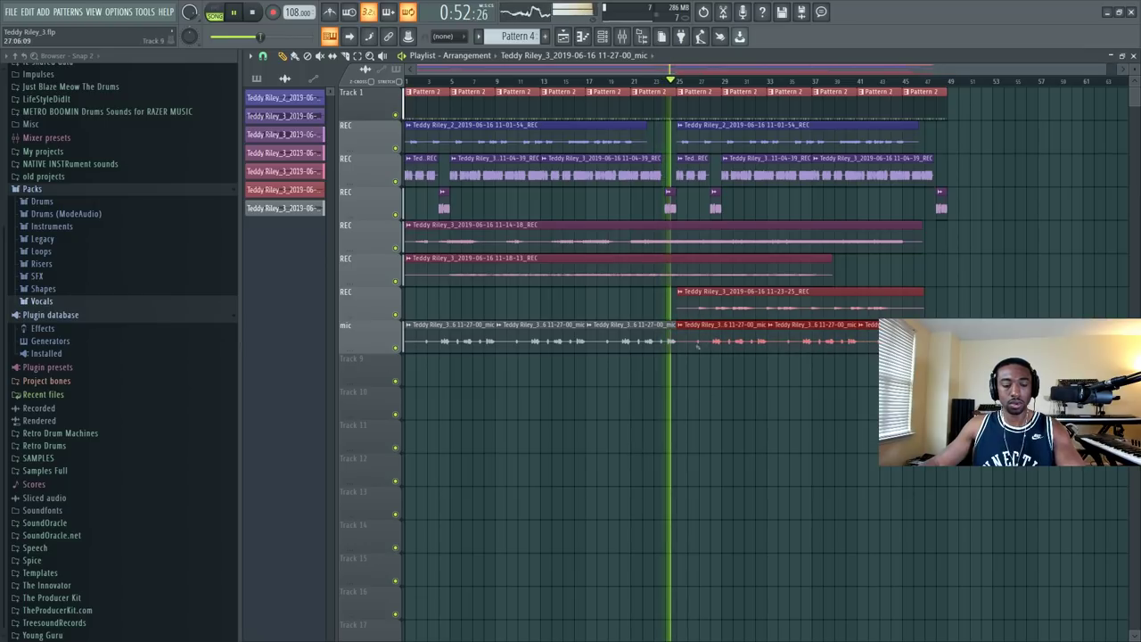
Step: Rebalance inserts 8 and 9 against the playing beat, lowering both faders to around -7 dB with insert 9 slightly lower
{"action": "key", "text": "F9"}
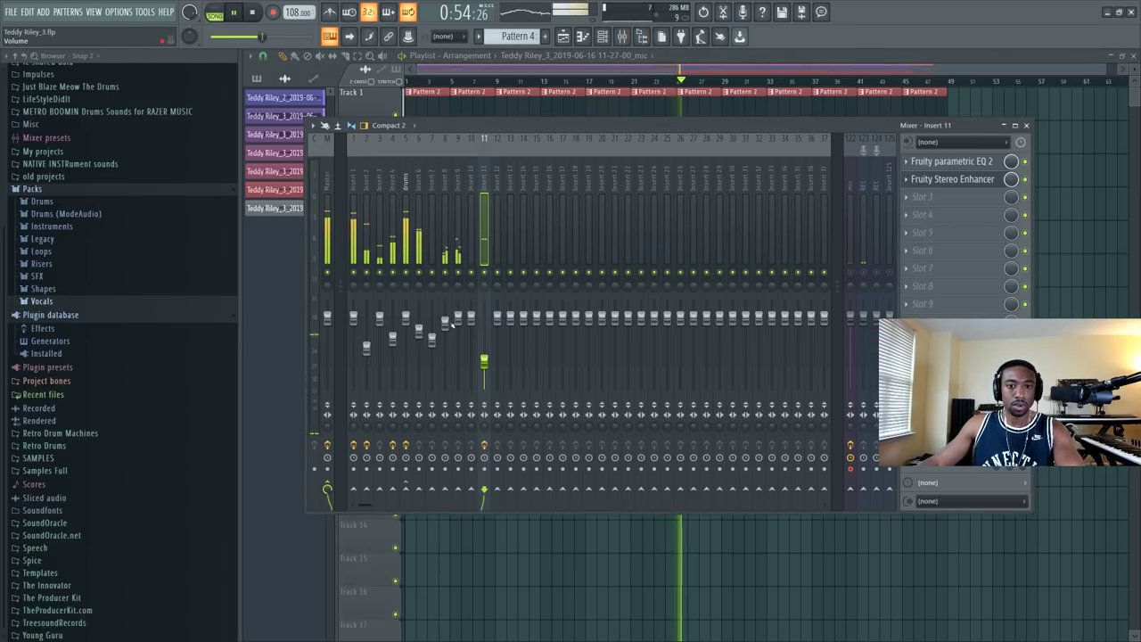
{"action": "left_click", "coordinate": [452, 326]}
{"action": "left_click", "coordinate": [445, 326]}
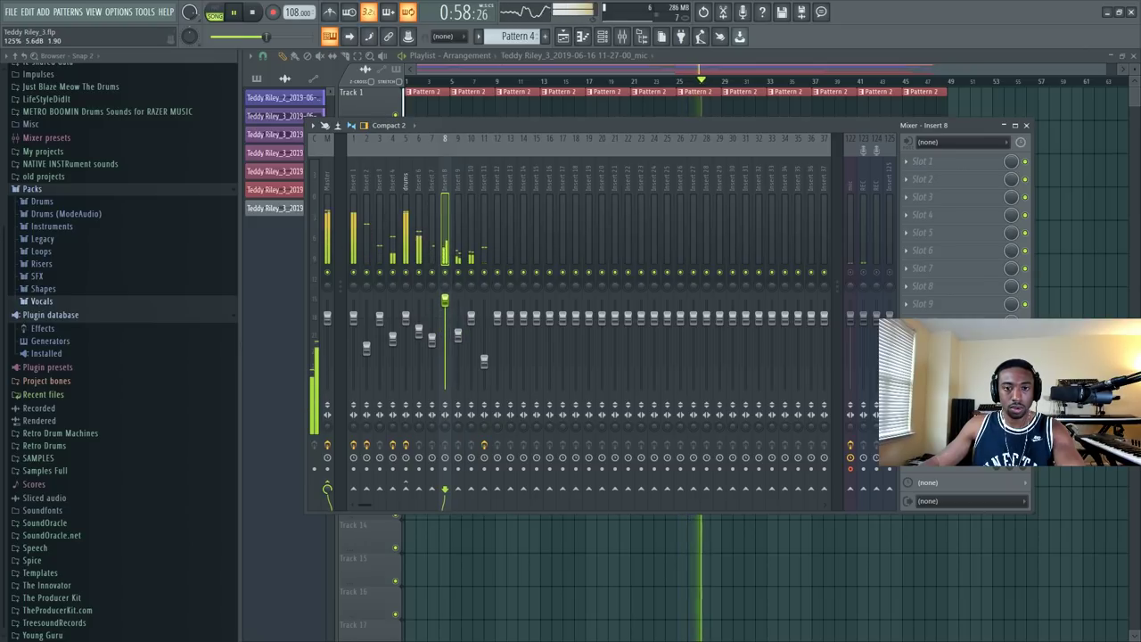
{"action": "left_click", "coordinate": [457, 339]}
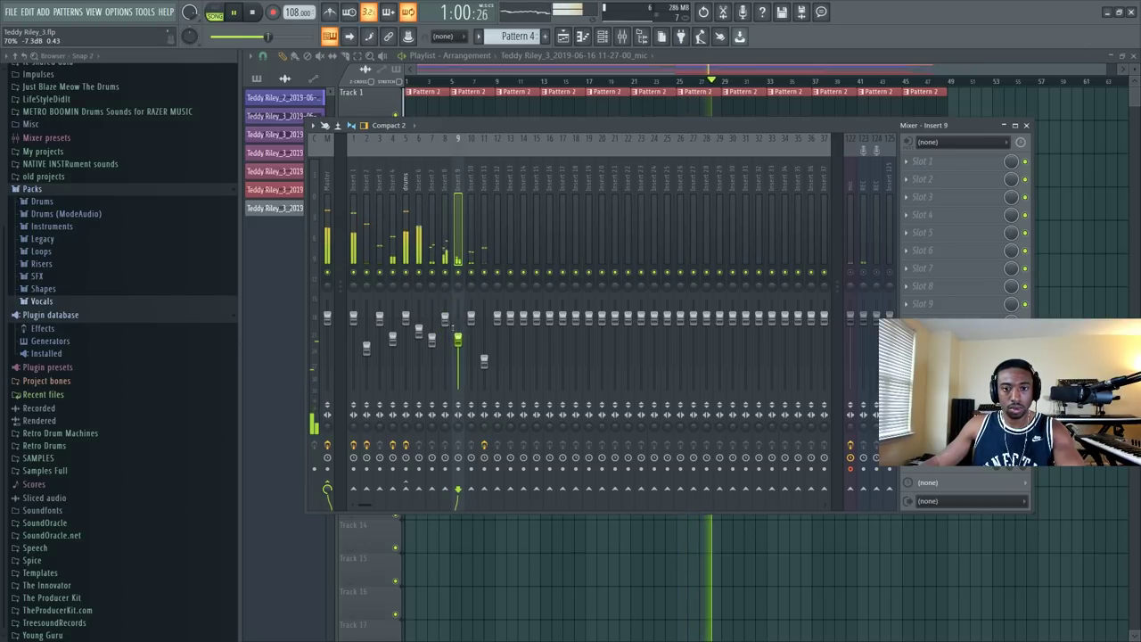
{"action": "left_click", "coordinate": [444, 322]}
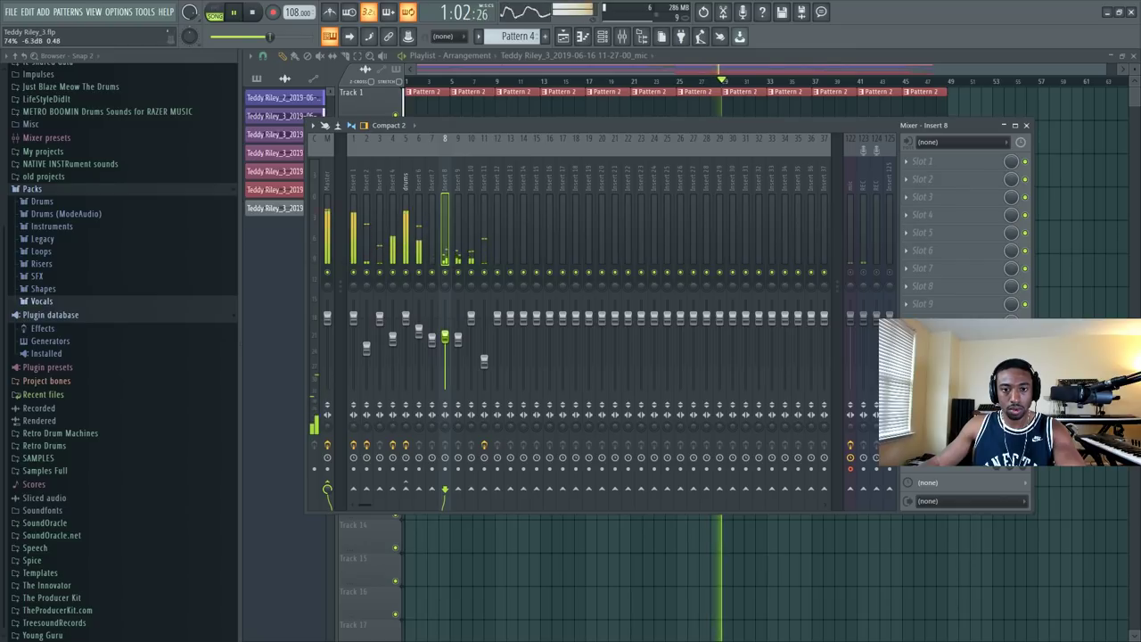
{"action": "left_click", "coordinate": [457, 339]}
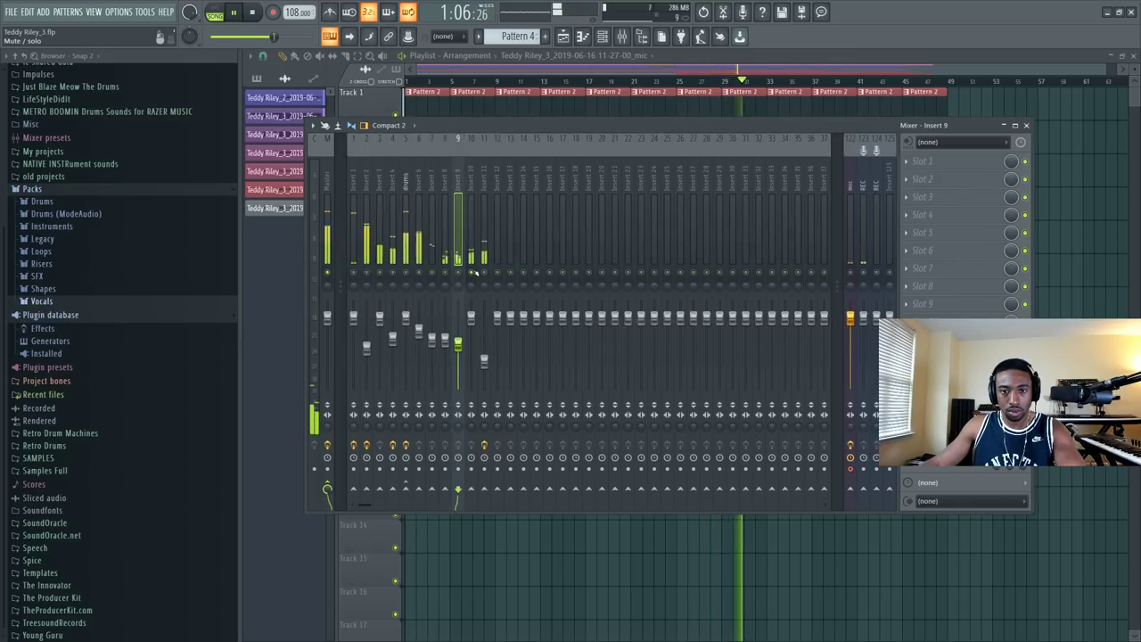
Step: Lower the insert 10 fader slightly, pull the REC track 123 fader to the bottom and return to the playlist
{"action": "left_click_drag", "start_coordinate": [471, 318], "coordinate": [470, 326]}
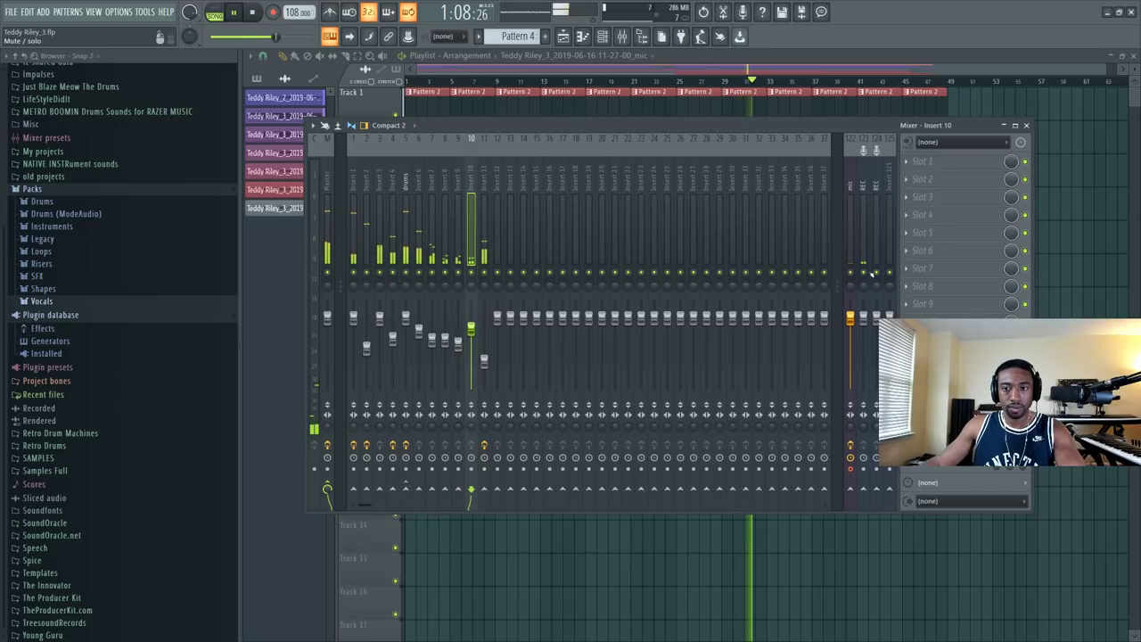
{"action": "left_click_drag", "start_coordinate": [862, 320], "coordinate": [863, 388]}
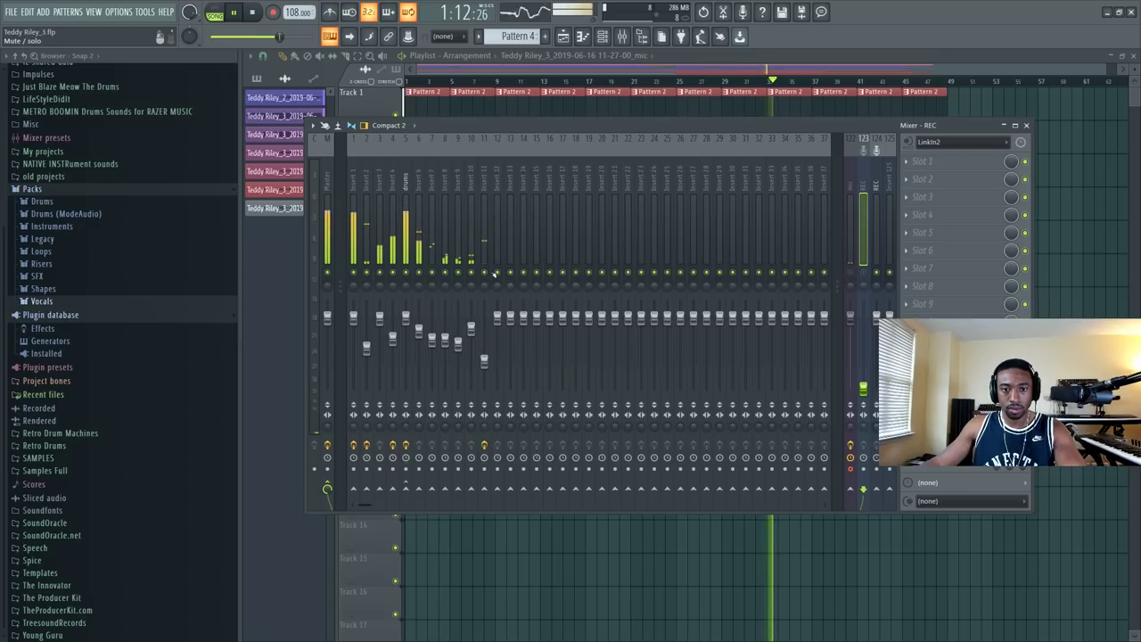
{"action": "key", "text": "F9"}
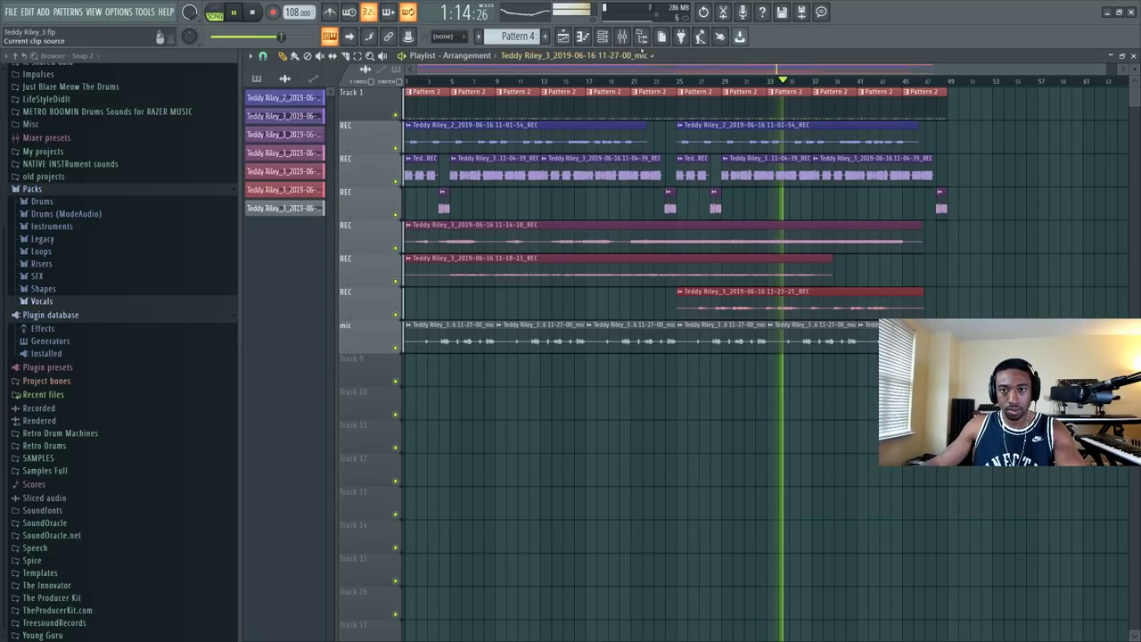
Step: Raise the insert 7 fader to about -1.9 dB against the playing beat, then return to the playlist
{"action": "left_click", "coordinate": [621, 35]}
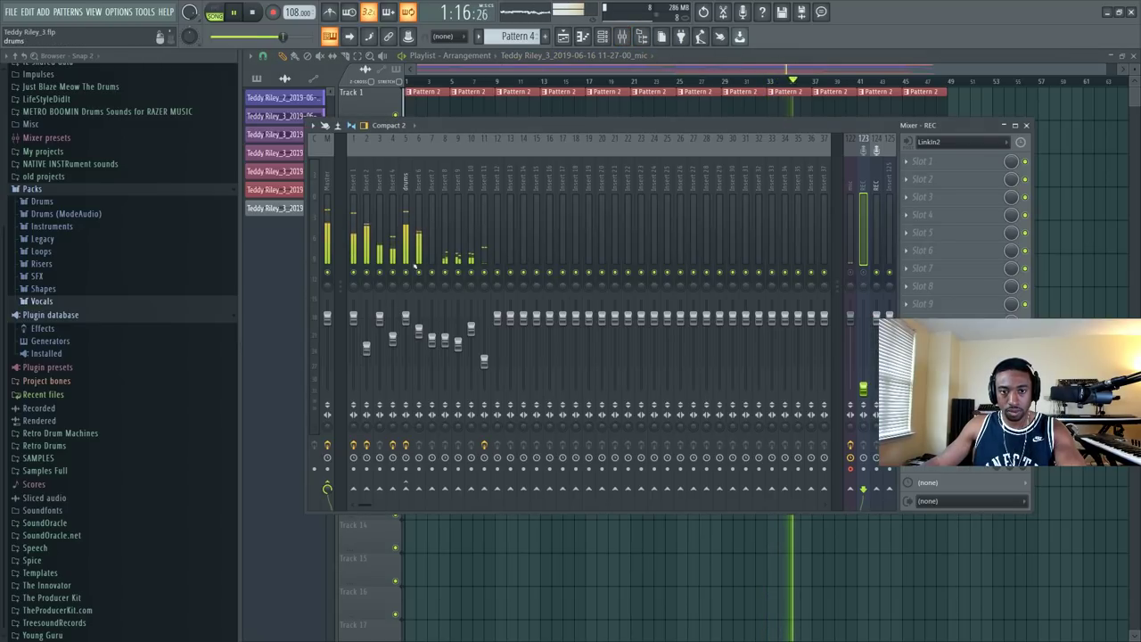
{"action": "left_click", "coordinate": [431, 333]}
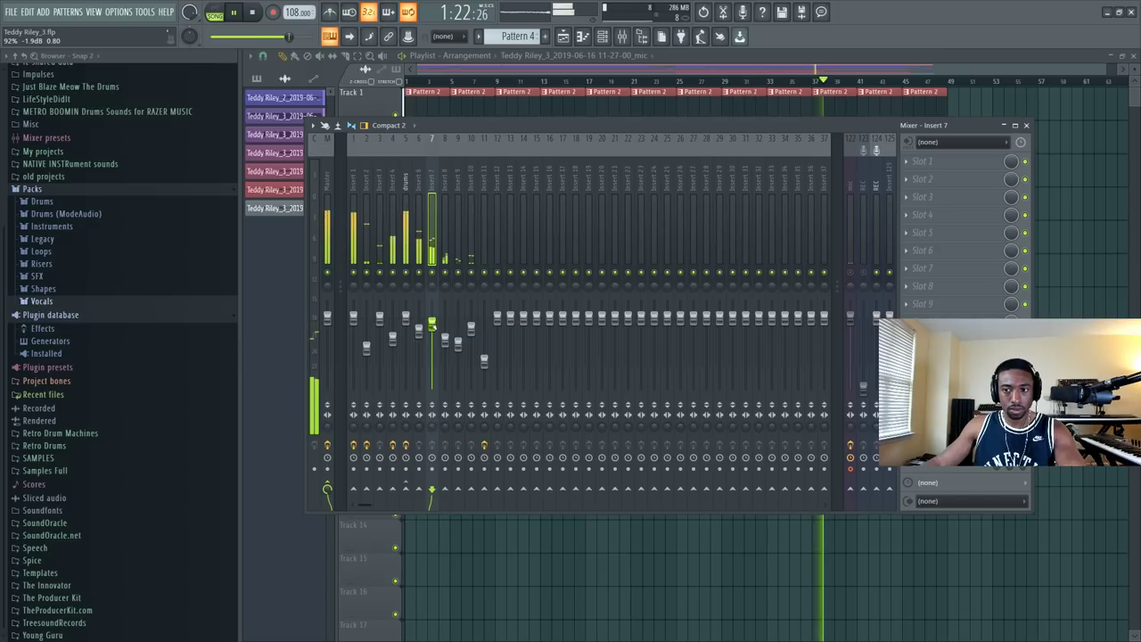
{"action": "key", "text": "F9"}
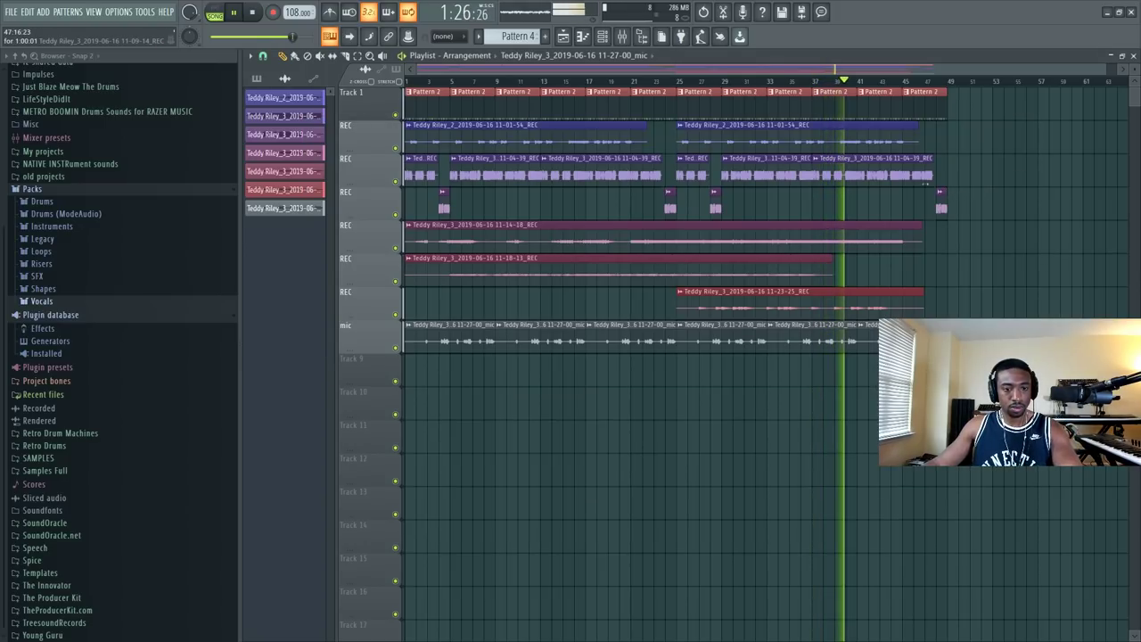
Step: Switch to the Slip tool and check the timing of the 11-01-54_REC clip starting at bar 25
{"action": "scroll", "coordinate": [791, 89], "scroll_direction": "up", "scroll_amount": 3}
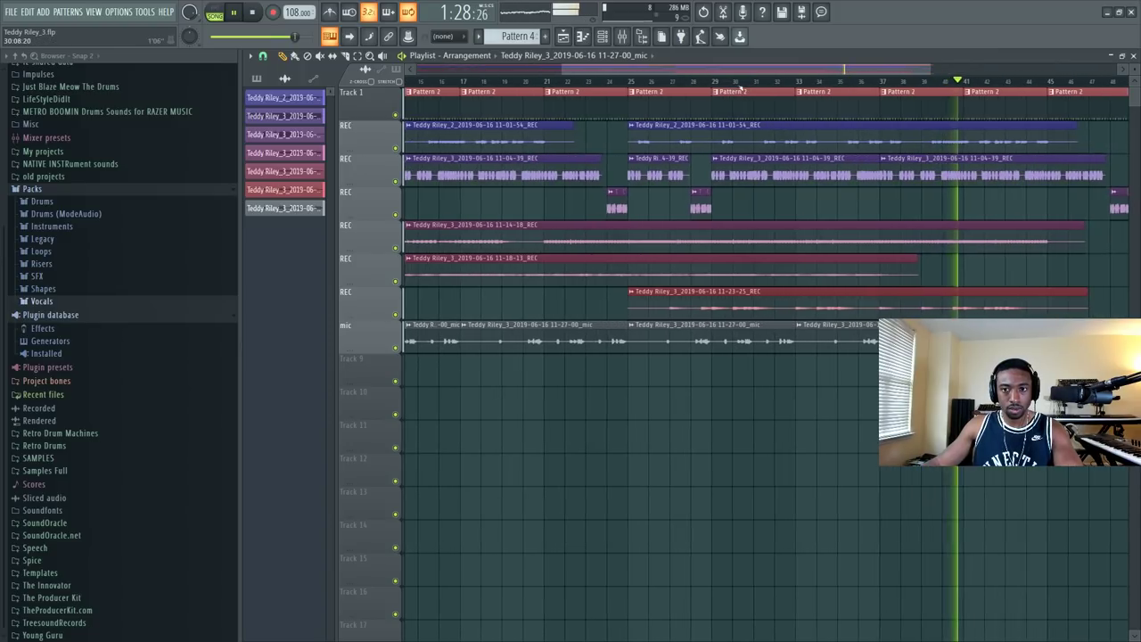
{"action": "left_click", "coordinate": [687, 134]}
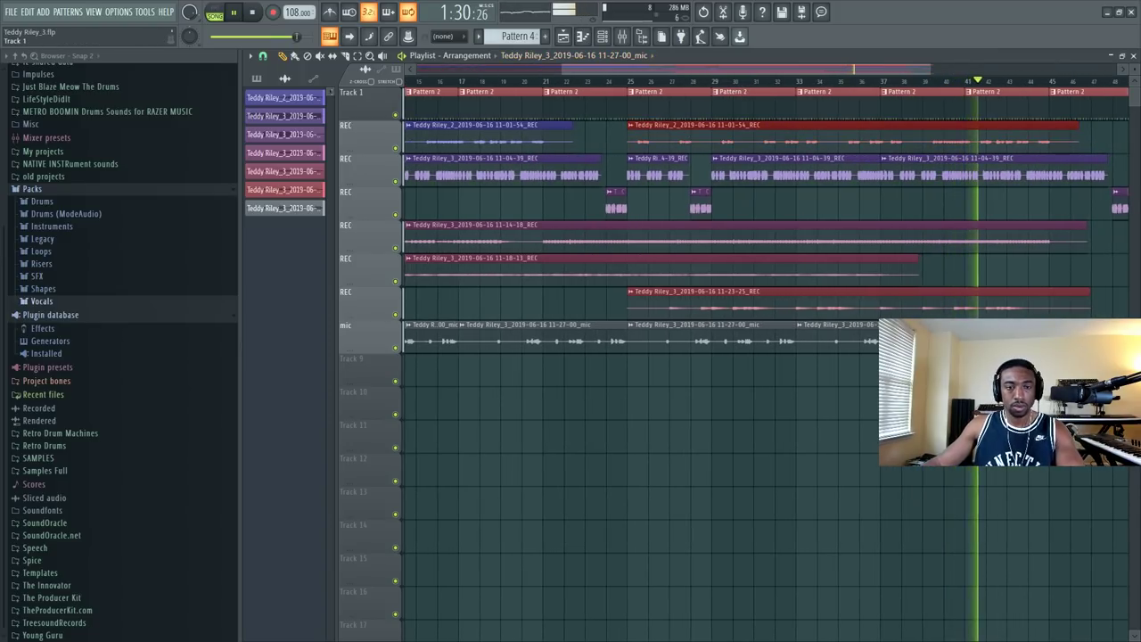
{"action": "left_click", "coordinate": [621, 35]}
{"action": "left_click", "coordinate": [621, 36]}
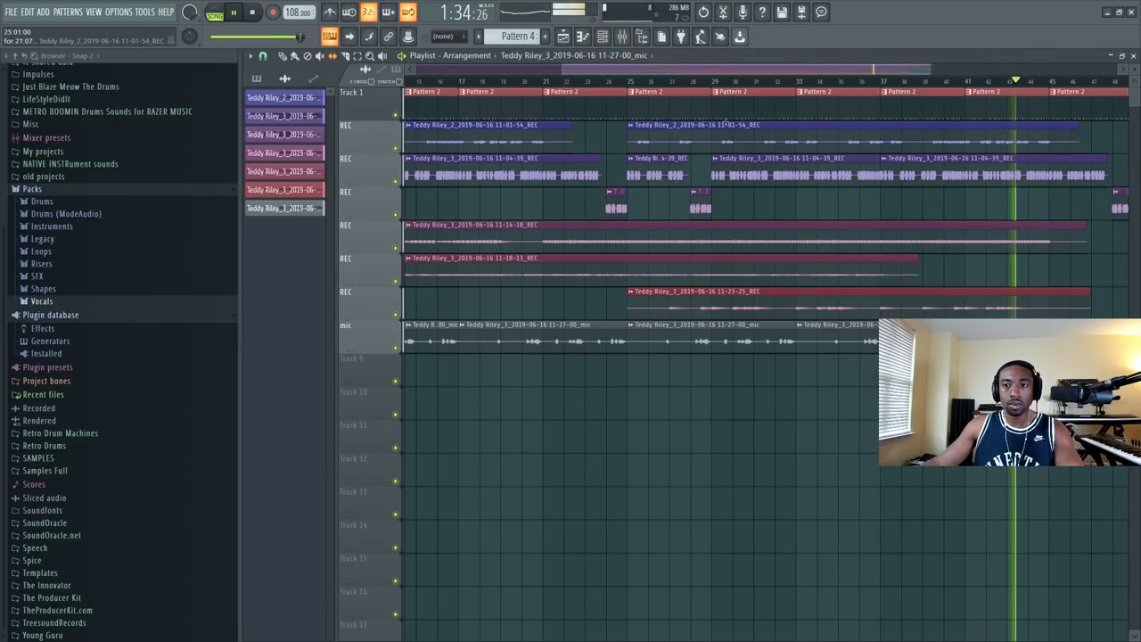
{"action": "scroll", "coordinate": [631, 82], "scroll_direction": "up", "scroll_amount": 4}
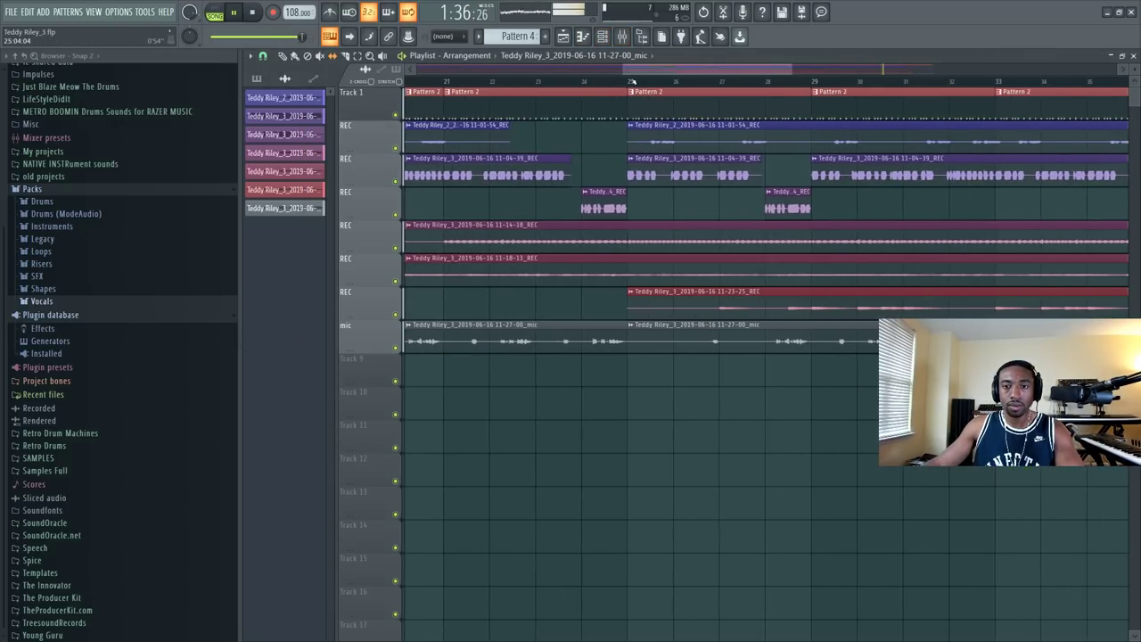
{"action": "scroll", "coordinate": [631, 81], "scroll_direction": "down", "scroll_amount": 5}
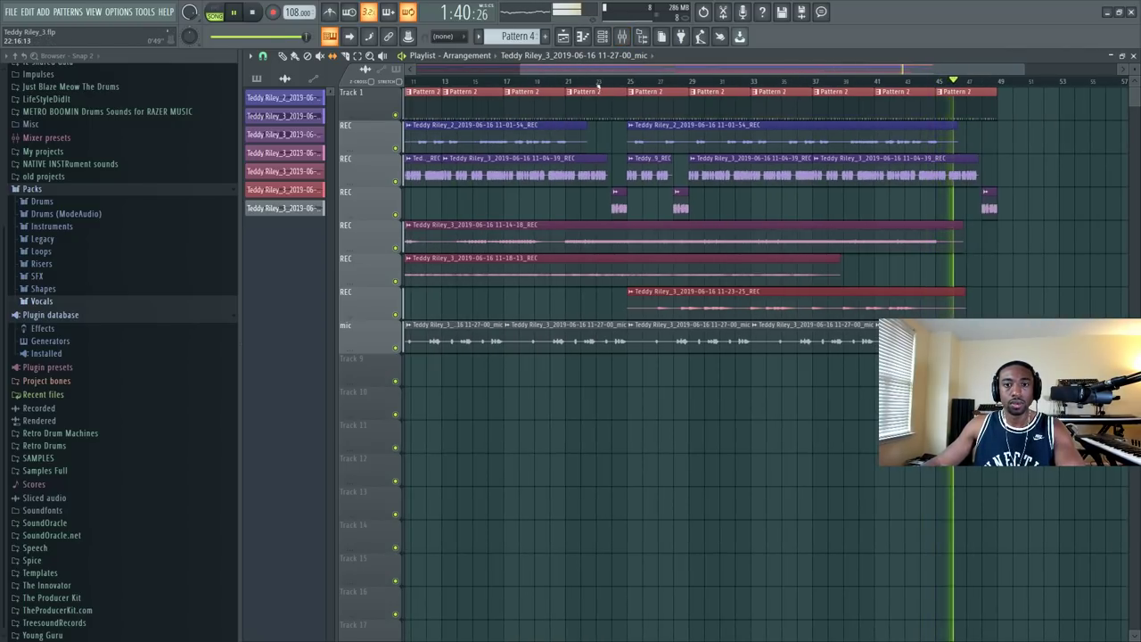
{"action": "scroll", "coordinate": [629, 71], "scroll_direction": "down", "scroll_amount": 2}
Step: Review the Fruity parametric EQ 2 curve on insert 11, close the plugin and lower the insert 11 fader slightly
{"action": "left_click", "coordinate": [622, 36]}
{"action": "left_click", "coordinate": [485, 181]}
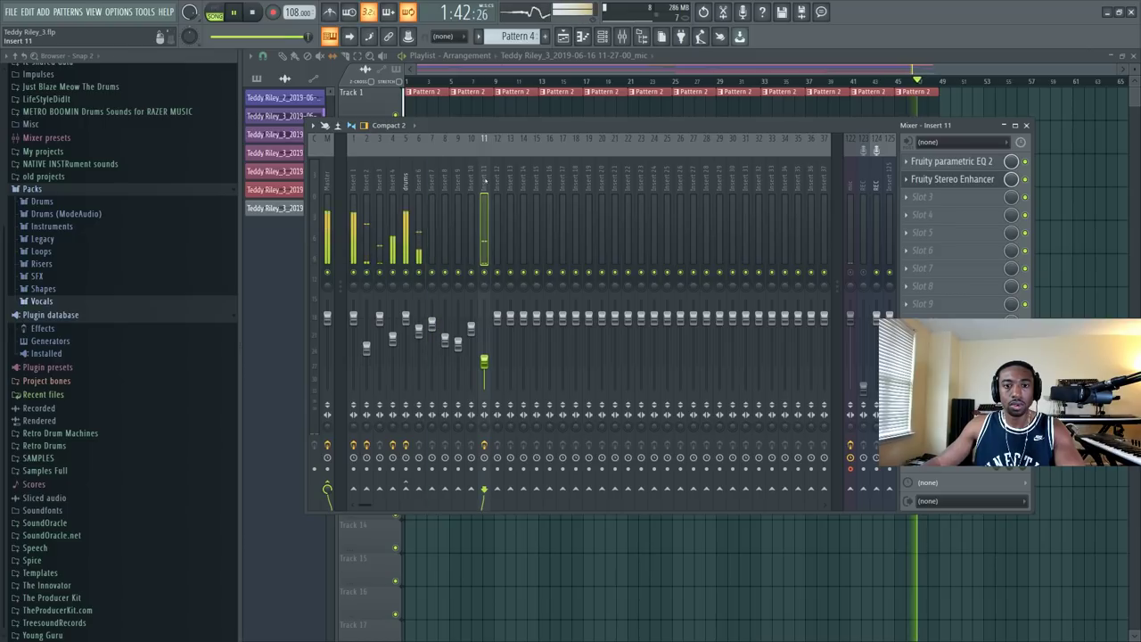
{"action": "left_click", "coordinate": [951, 161]}
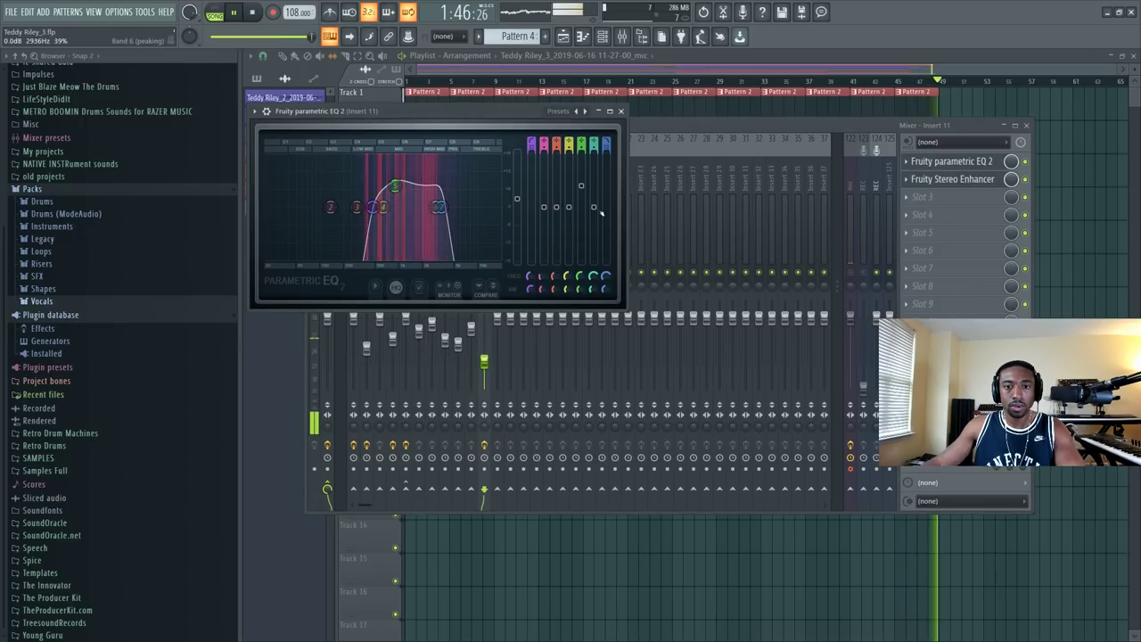
{"action": "left_click", "coordinate": [621, 112]}
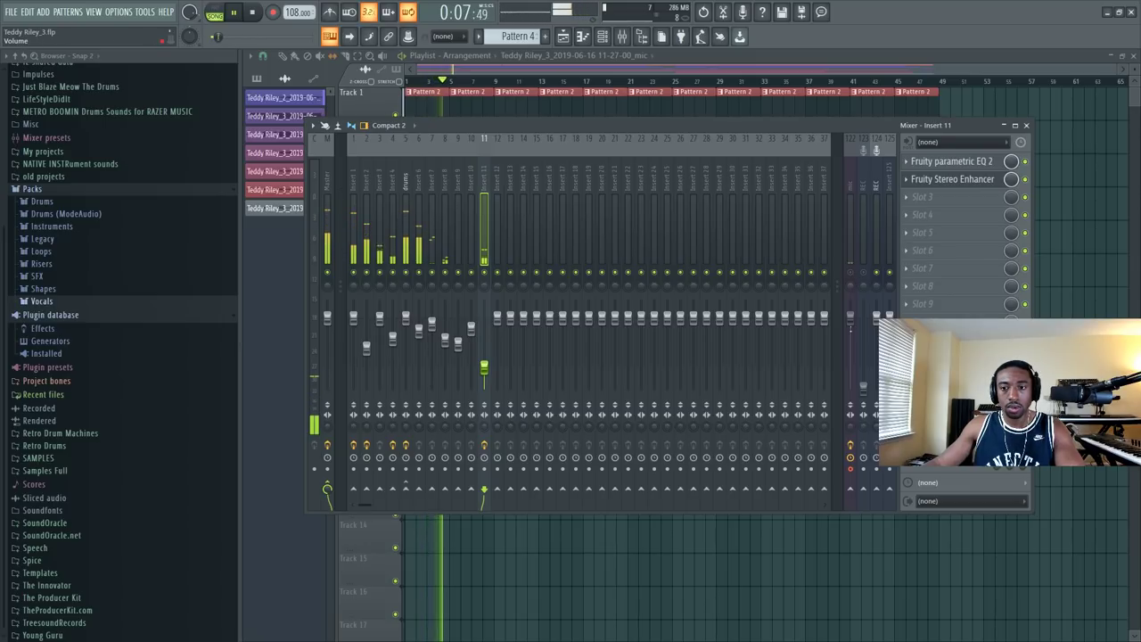
Step: Pull the mic track 122 fader to the bottom, then return to the playlist and hide the browser
{"action": "left_click", "coordinate": [852, 323]}
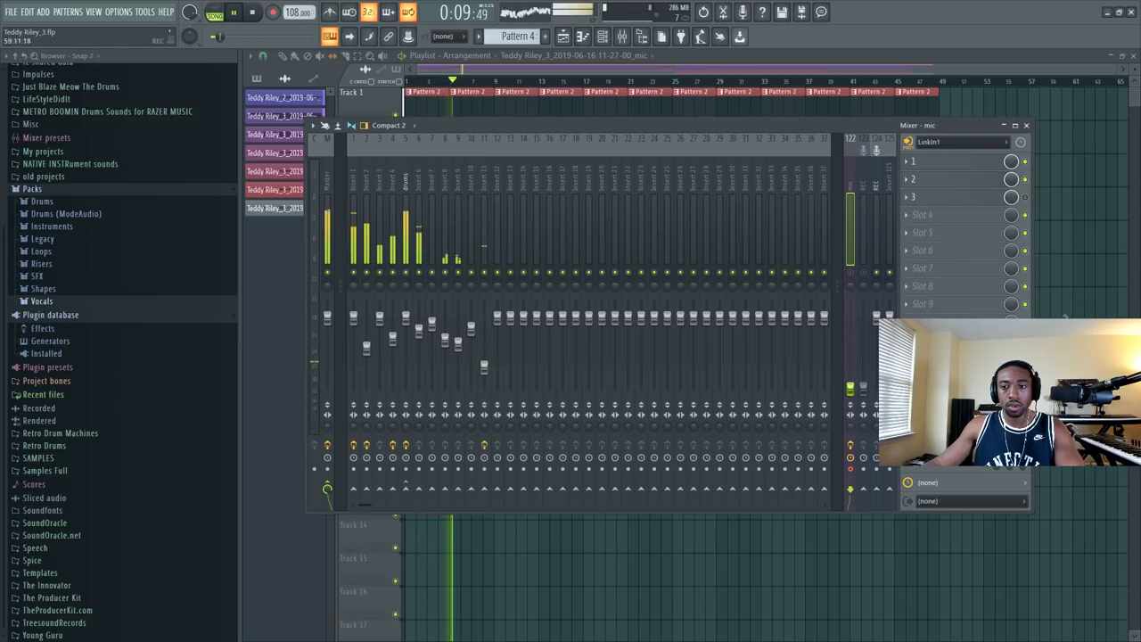
{"action": "key", "text": "F9"}
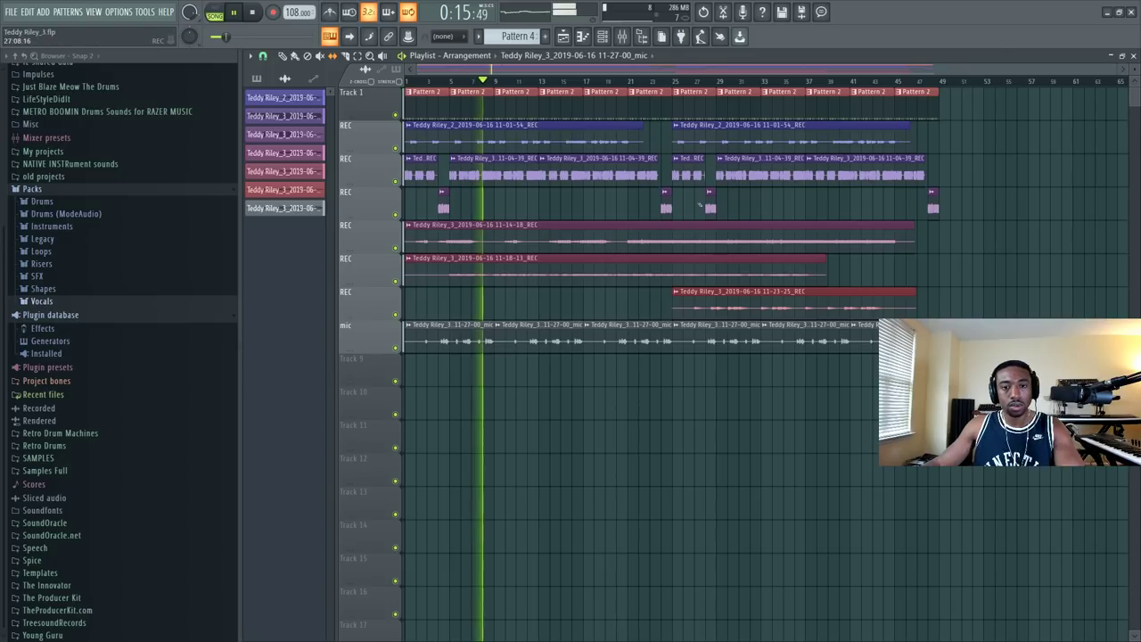
{"action": "left_click", "coordinate": [641, 37]}
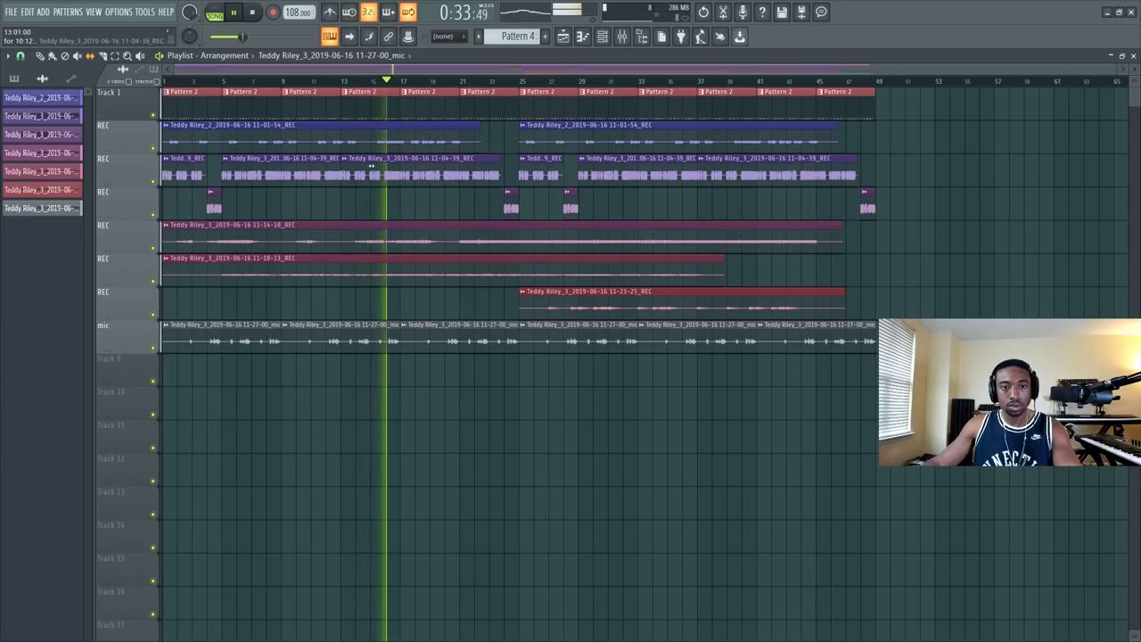
Step: Select all the 11-04-39_REC clips and fine-tune their audio timing against the beat around bar 6
{"action": "scroll", "coordinate": [270, 83], "scroll_direction": "up", "scroll_amount": 4}
{"action": "scroll", "coordinate": [270, 83], "scroll_direction": "up", "scroll_amount": 3}
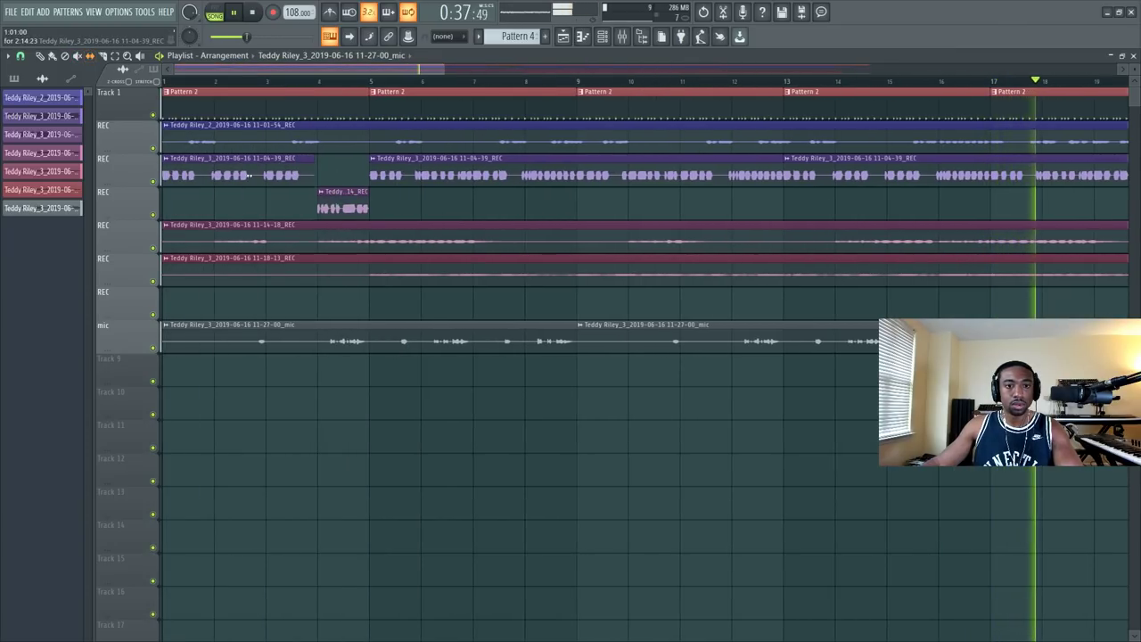
{"action": "scroll", "coordinate": [428, 81], "scroll_direction": "up", "scroll_amount": 1}
{"action": "scroll", "coordinate": [428, 81], "scroll_direction": "up", "scroll_amount": 4}
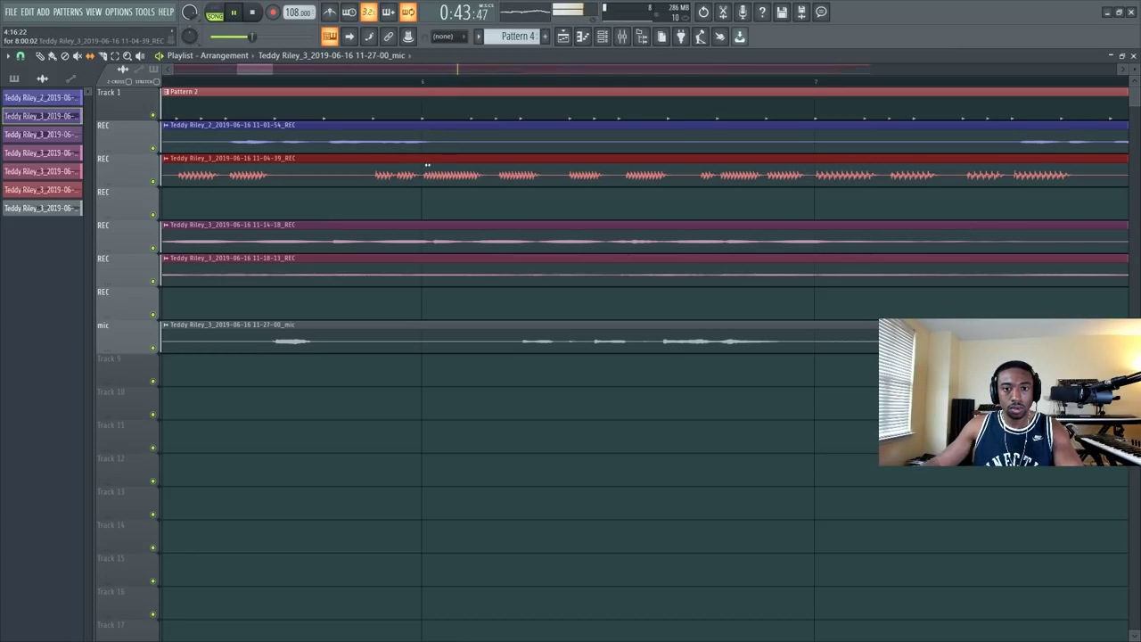
{"action": "scroll", "coordinate": [415, 81], "scroll_direction": "down", "scroll_amount": 2}
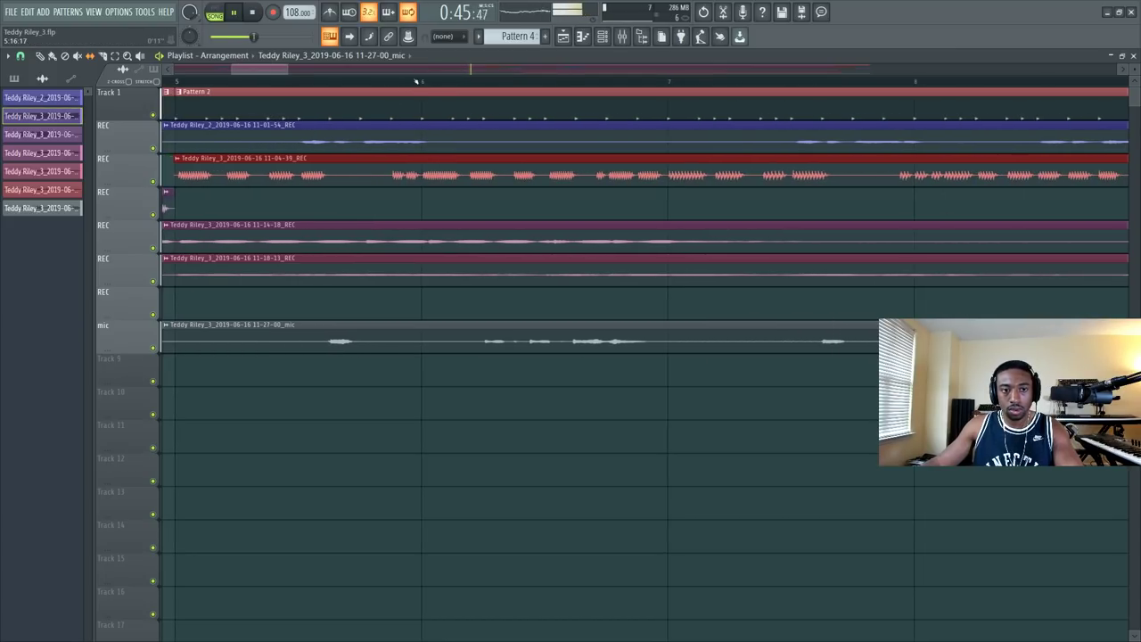
{"action": "scroll", "coordinate": [416, 81], "scroll_direction": "down", "scroll_amount": 2}
{"action": "scroll", "coordinate": [415, 81], "scroll_direction": "down", "scroll_amount": 2}
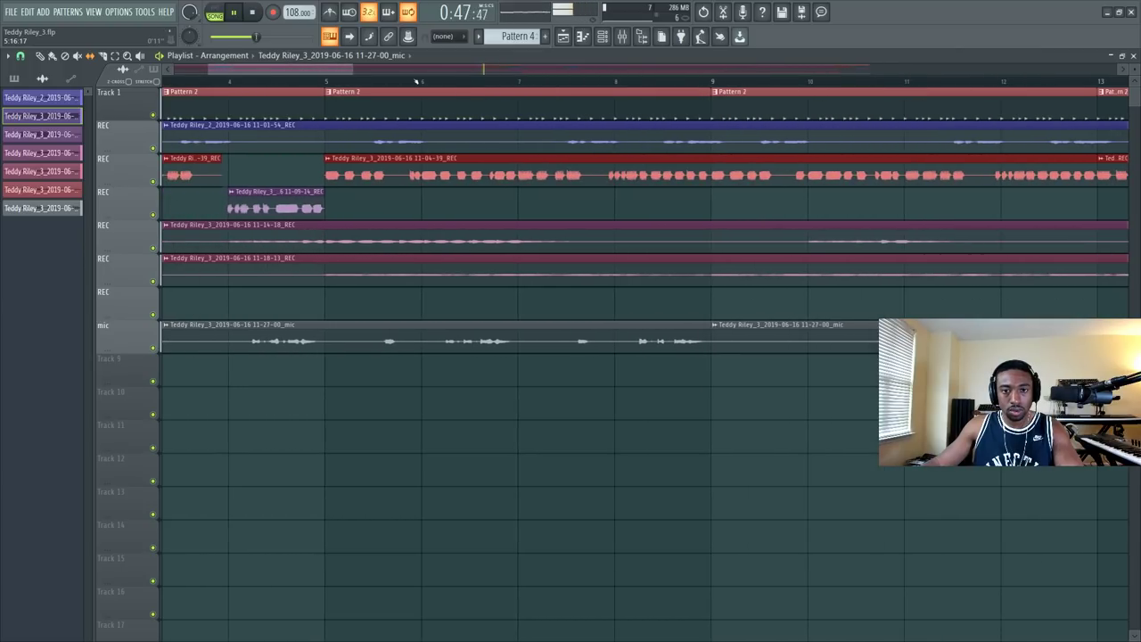
{"action": "scroll", "coordinate": [416, 81], "scroll_direction": "up", "scroll_amount": 5}
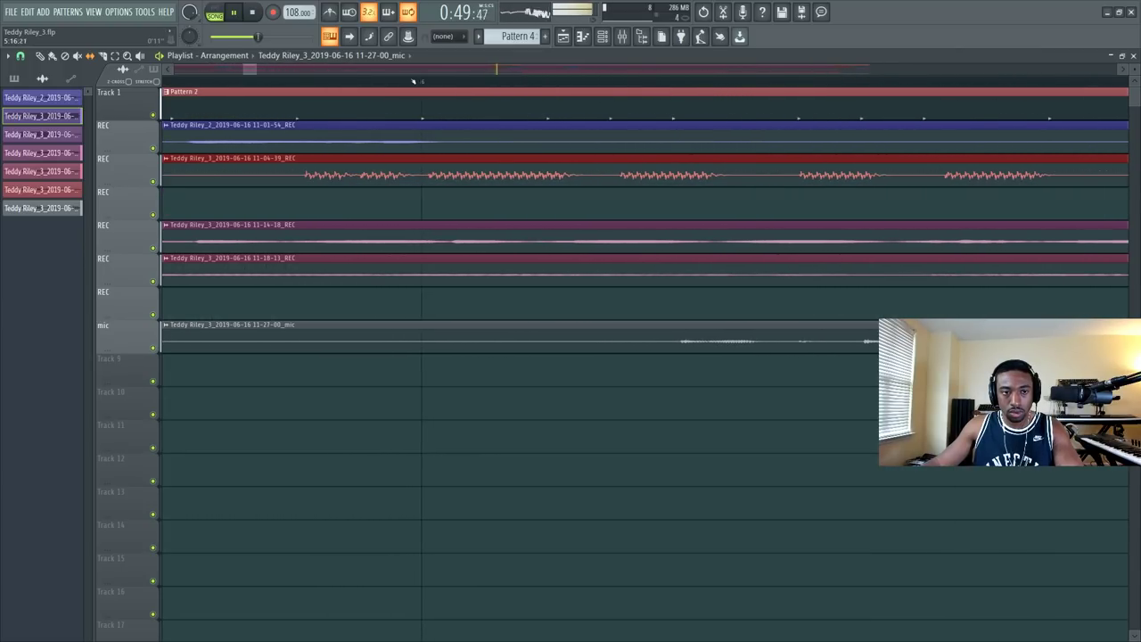
{"action": "left_click", "coordinate": [20, 55]}
{"action": "left_click", "coordinate": [40, 152]}
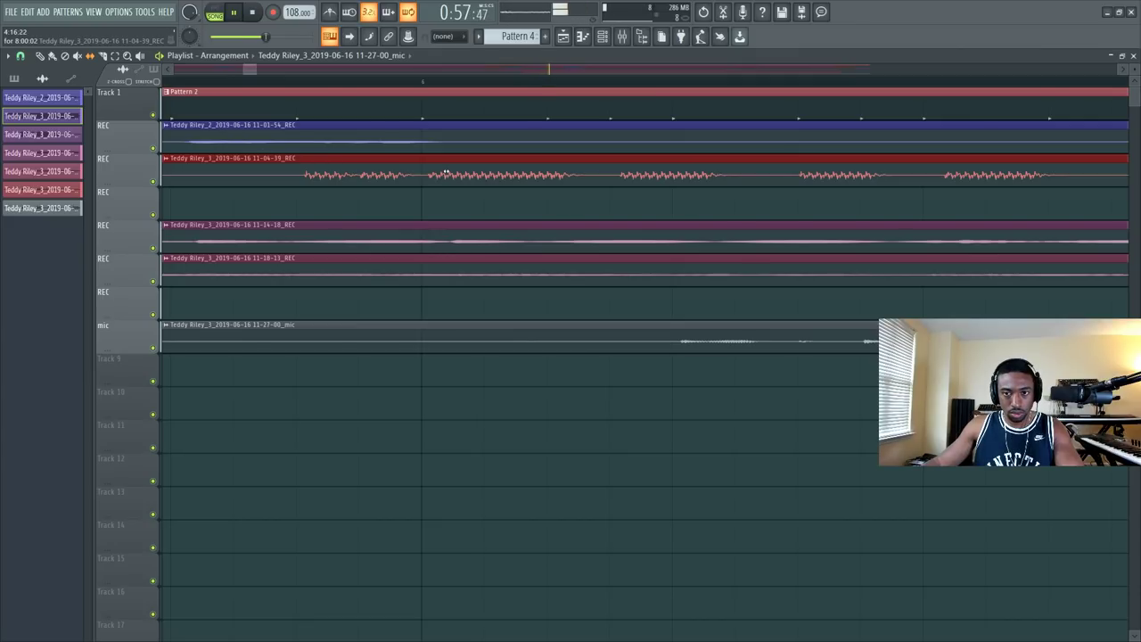
{"action": "scroll", "coordinate": [426, 84], "scroll_direction": "down", "scroll_amount": 6}
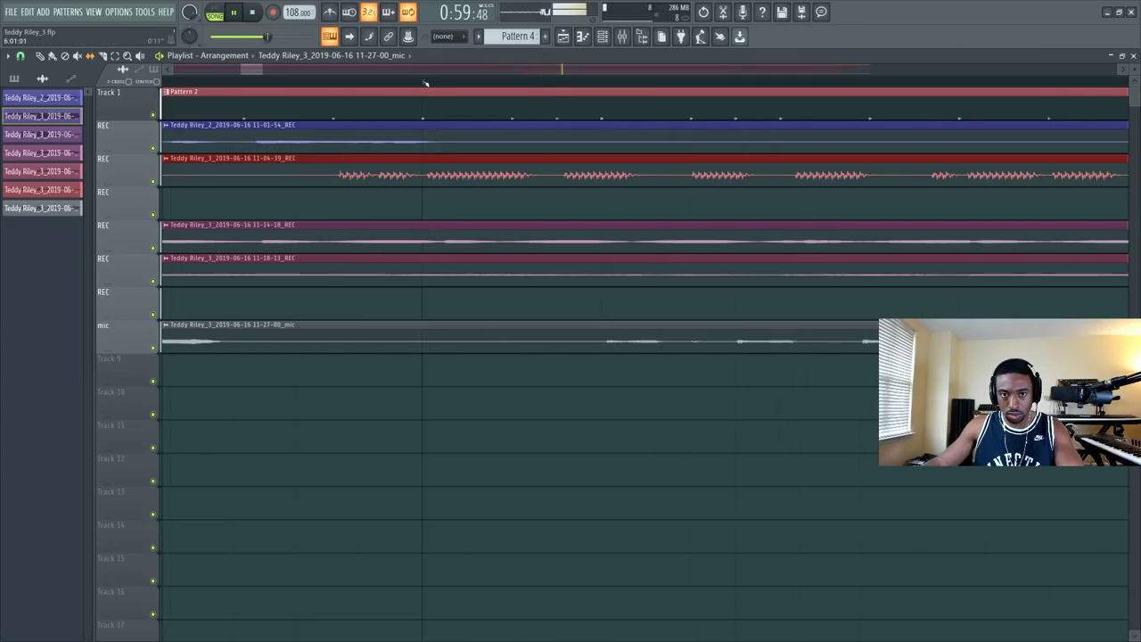
{"action": "scroll", "coordinate": [426, 84], "scroll_direction": "down", "scroll_amount": 3}
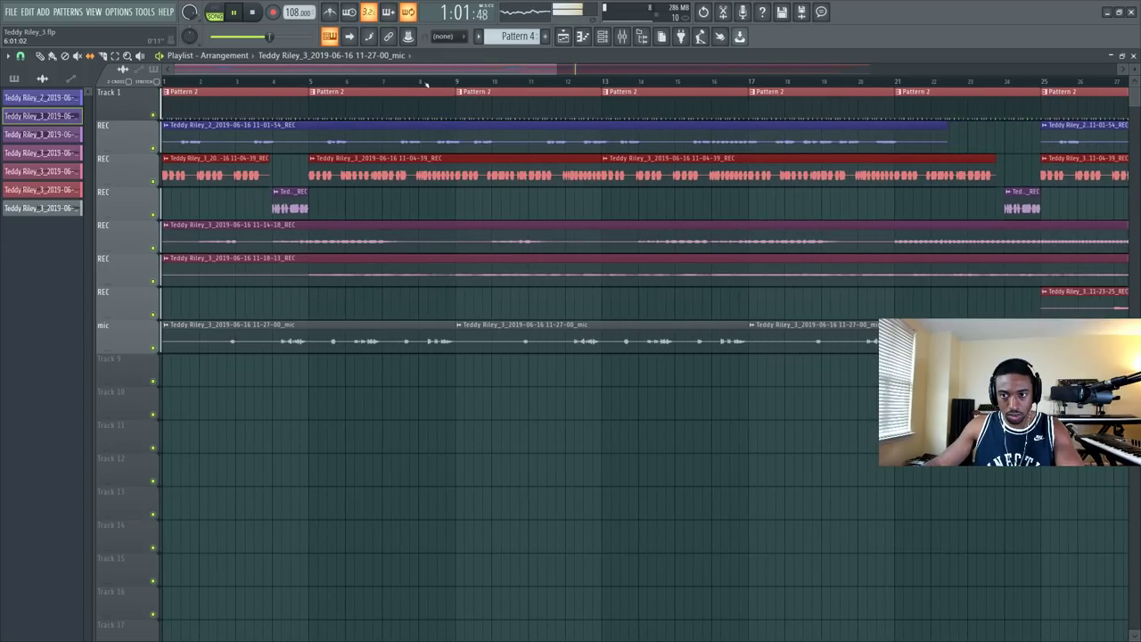
Step: Select the 11-01-54_REC clips and fine-tune their audio timing near bar 33, replaying from just before that bar
{"action": "scroll", "coordinate": [426, 83], "scroll_direction": "down", "scroll_amount": 3}
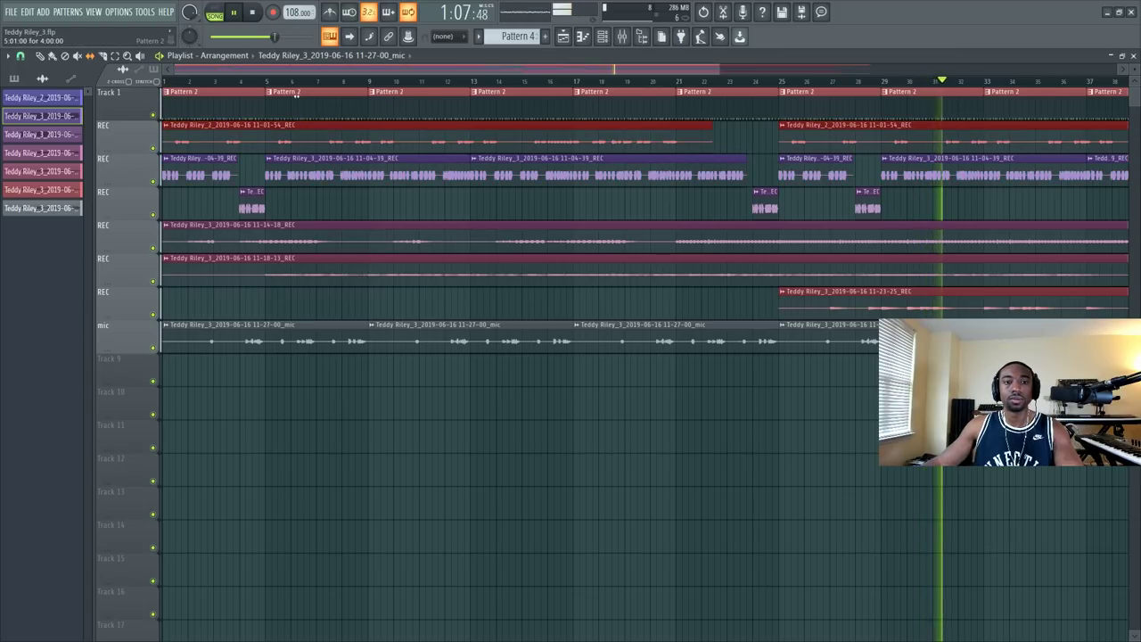
{"action": "scroll", "coordinate": [313, 80], "scroll_direction": "down", "scroll_amount": 2}
{"action": "scroll", "coordinate": [710, 84], "scroll_direction": "up", "scroll_amount": 5}
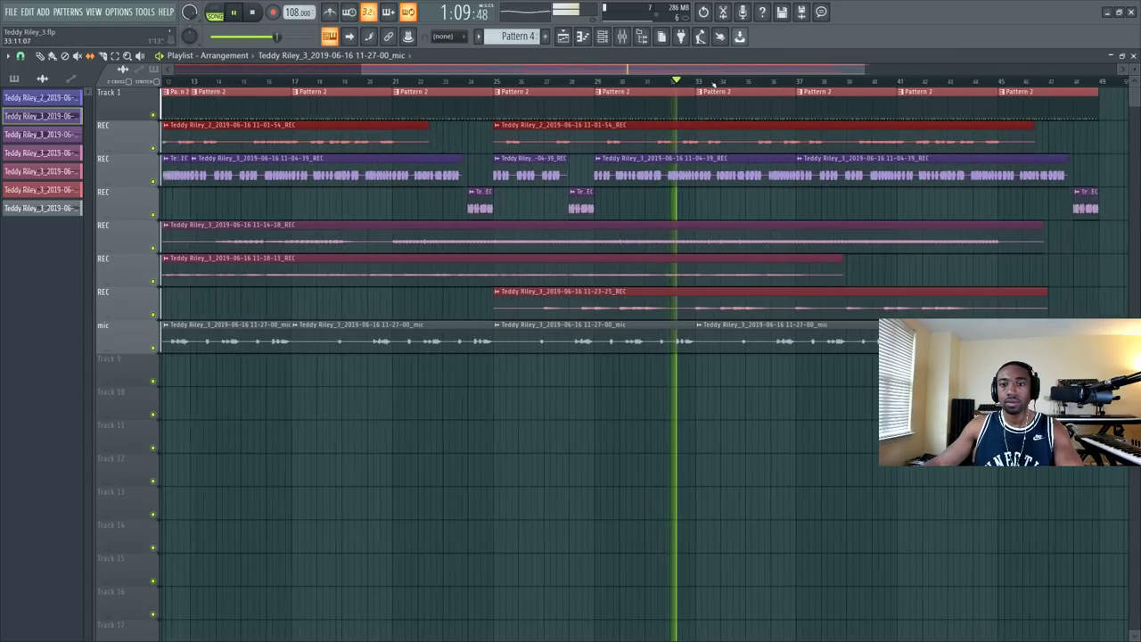
{"action": "scroll", "coordinate": [712, 85], "scroll_direction": "up", "scroll_amount": 3}
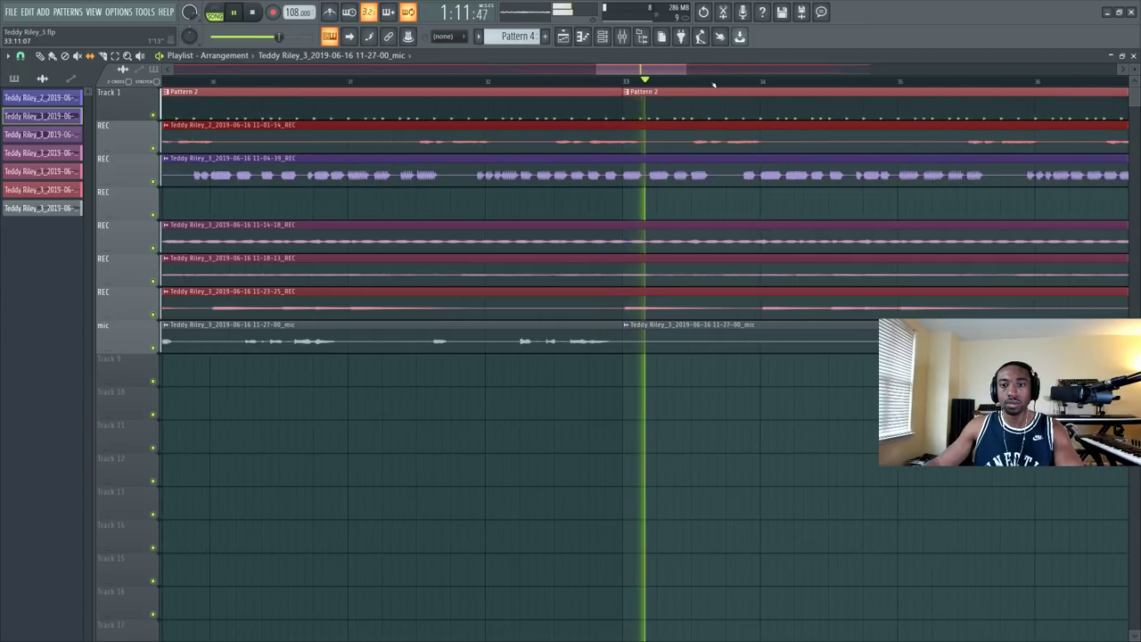
{"action": "scroll", "coordinate": [712, 85], "scroll_direction": "up", "scroll_amount": 1}
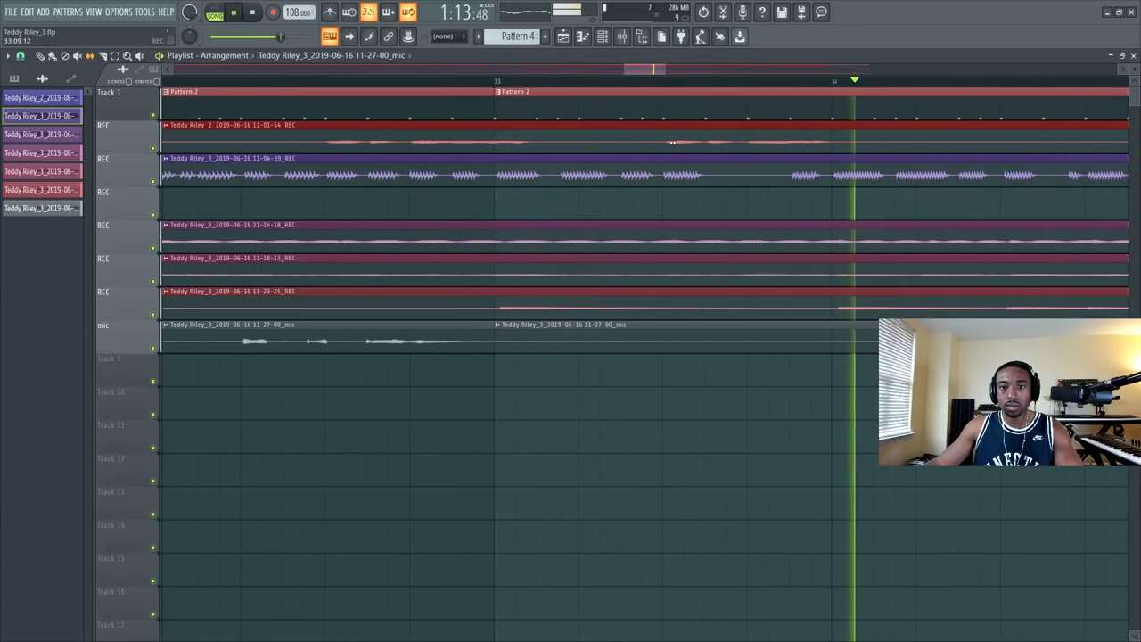
{"action": "left_click", "coordinate": [608, 80]}
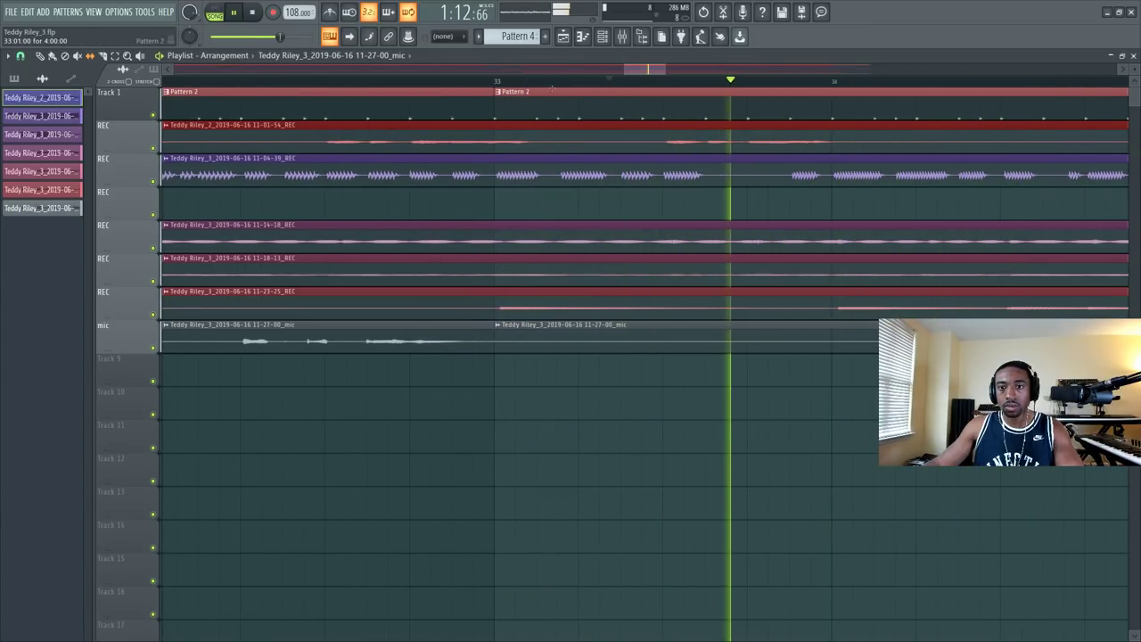
{"action": "left_click", "coordinate": [489, 80]}
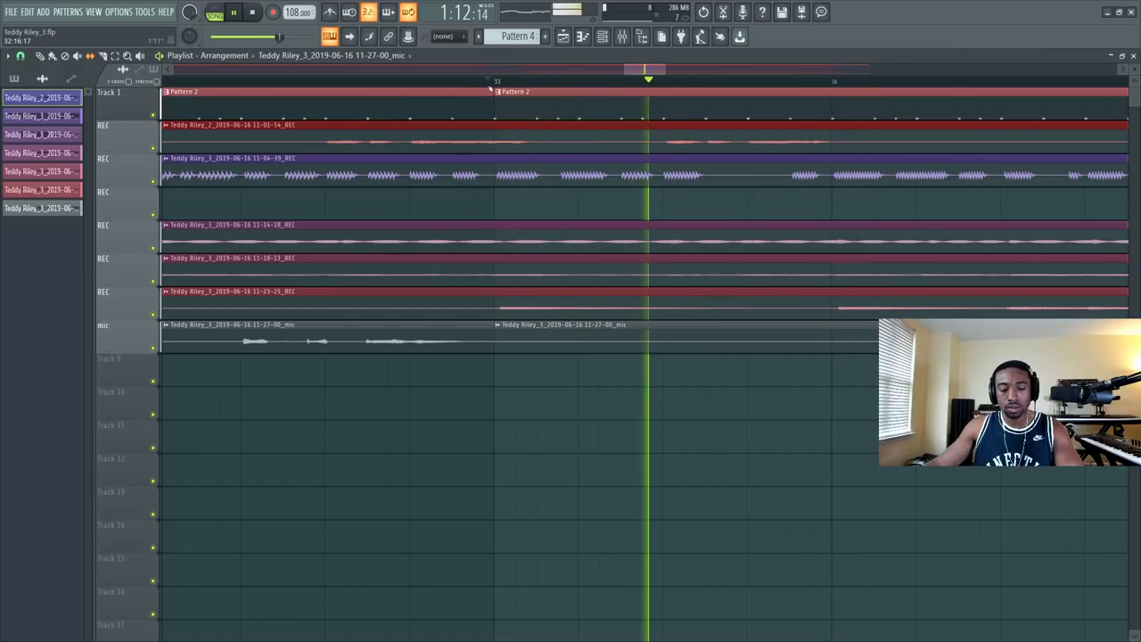
Step: Play the arrangement on from bar 33 to check the clip timing, then switch back to the Draw tool
{"action": "scroll", "coordinate": [489, 90], "scroll_direction": "down", "scroll_amount": 3}
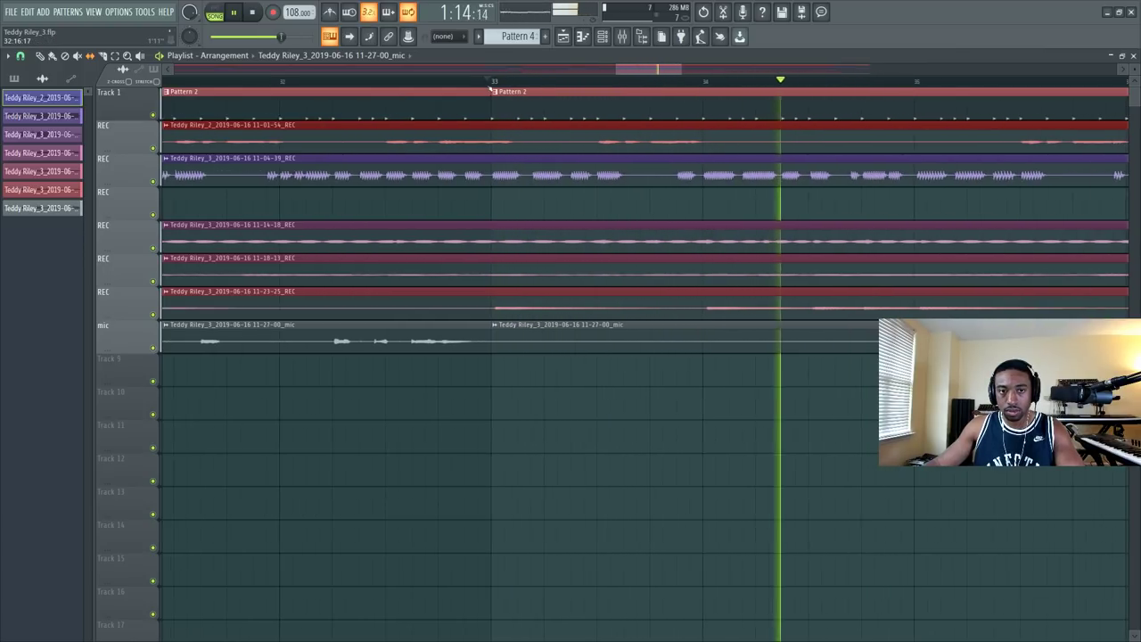
{"action": "scroll", "coordinate": [490, 90], "scroll_direction": "down", "scroll_amount": 1}
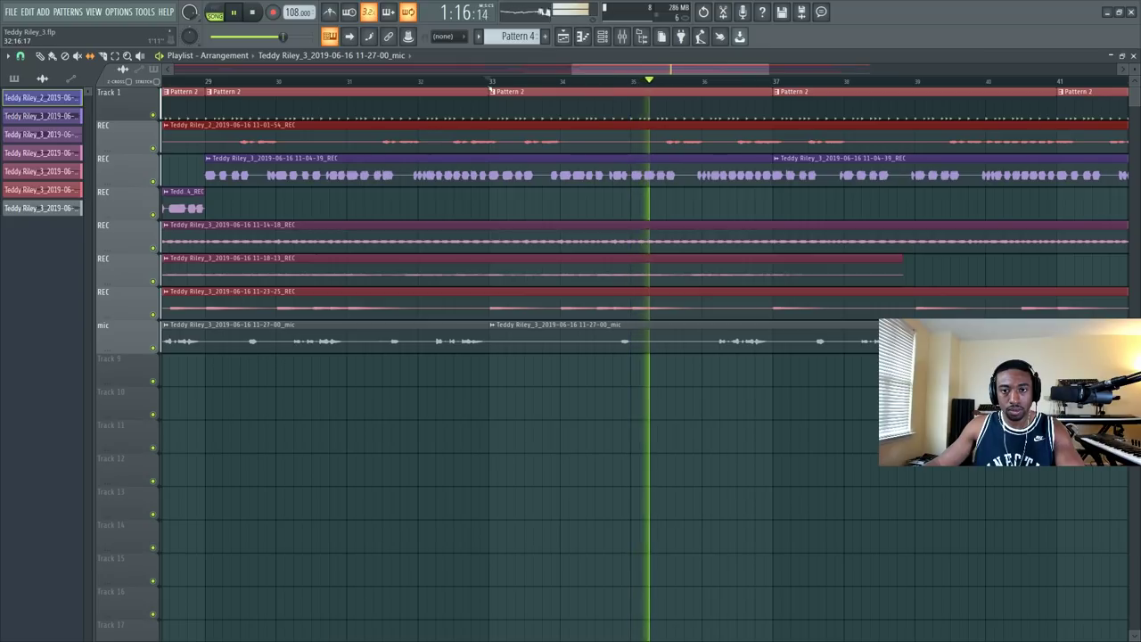
{"action": "scroll", "coordinate": [490, 90], "scroll_direction": "down", "scroll_amount": 1}
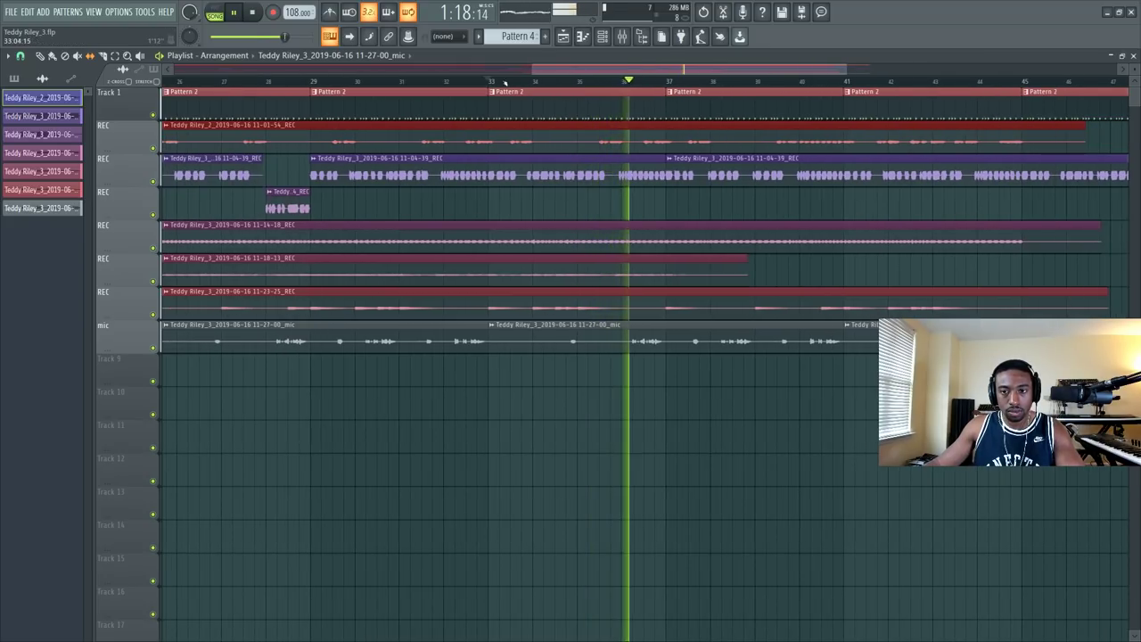
{"action": "scroll", "coordinate": [556, 87], "scroll_direction": "down", "scroll_amount": 3}
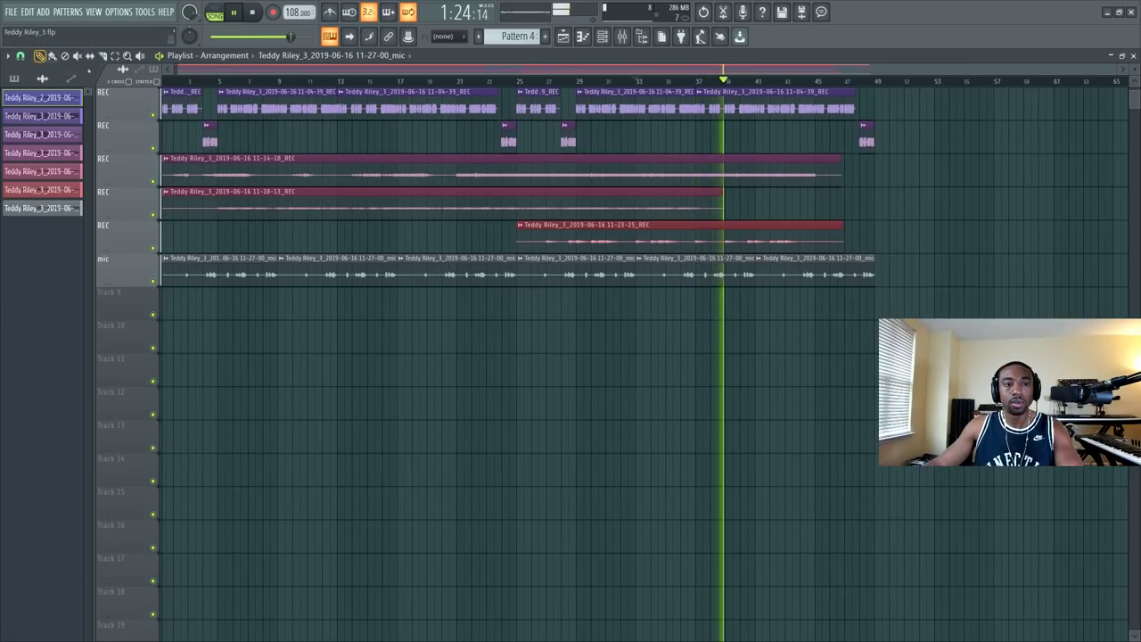
Step: Select insert 4 in the mixer and review the Fruity Reeverb 2 settings while the beat plays
{"action": "left_click", "coordinate": [621, 38]}
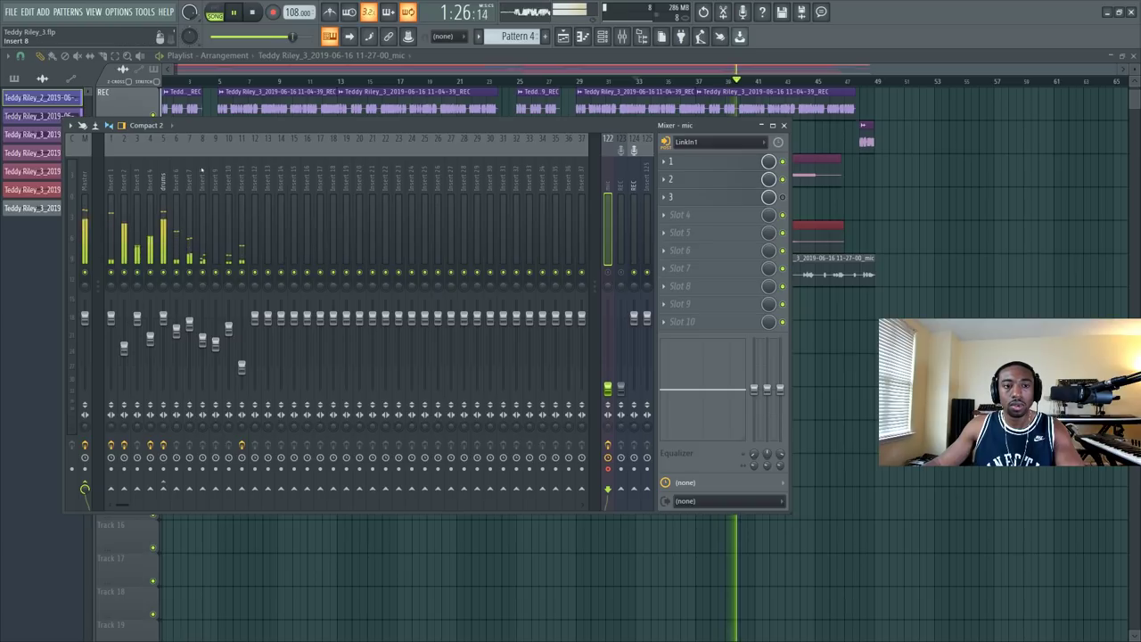
{"action": "left_click", "coordinate": [153, 490]}
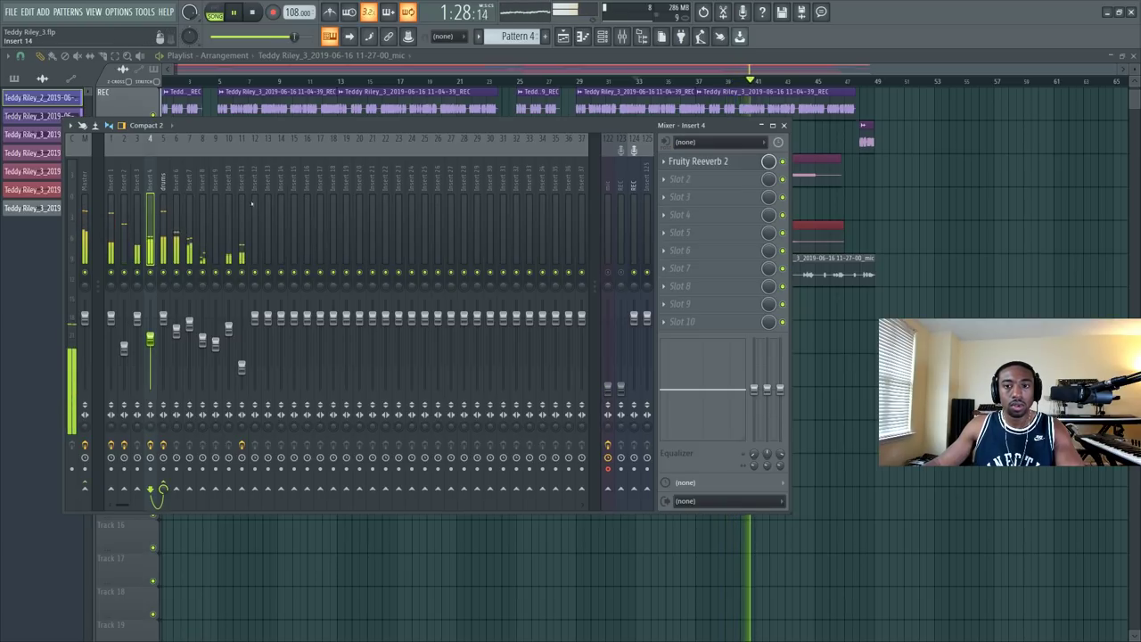
{"action": "left_click", "coordinate": [702, 163]}
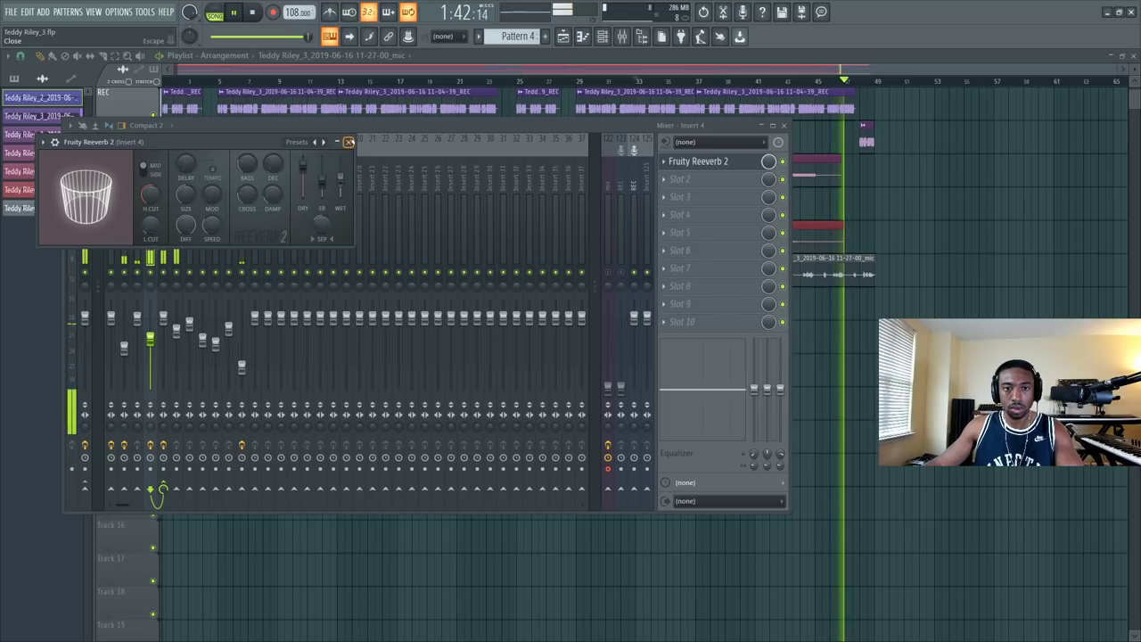
Step: Close the Fruity Reeverb 2 settings and the mixer, and set the playlist's snap to Bar
{"action": "left_click", "coordinate": [348, 142]}
{"action": "key", "text": "F9"}
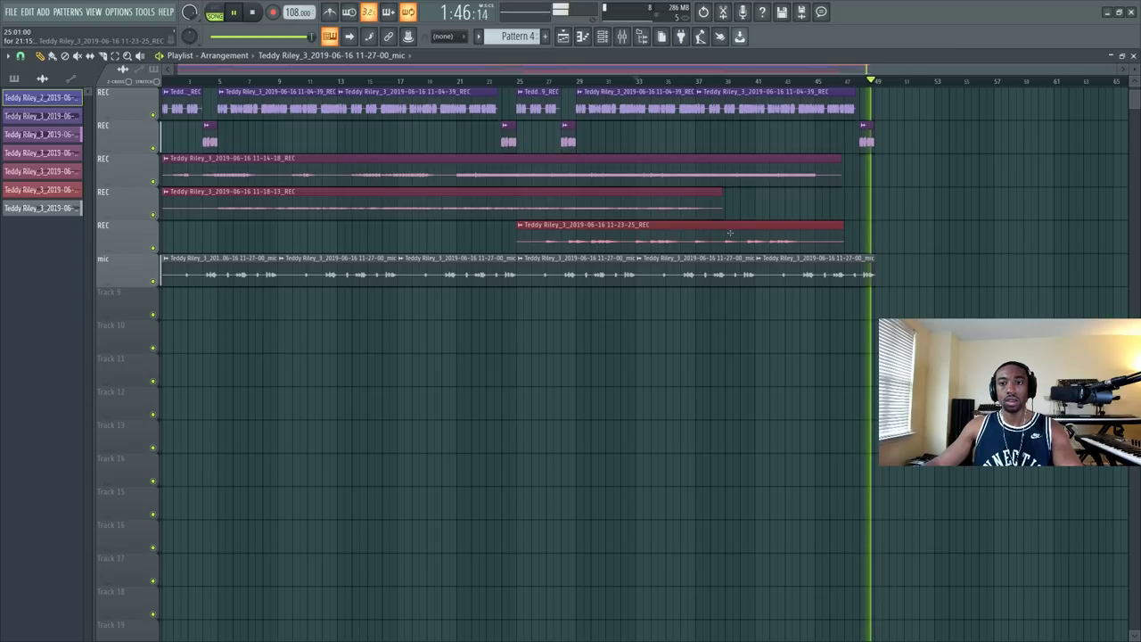
{"action": "scroll", "coordinate": [729, 234], "scroll_direction": "up", "scroll_amount": 2}
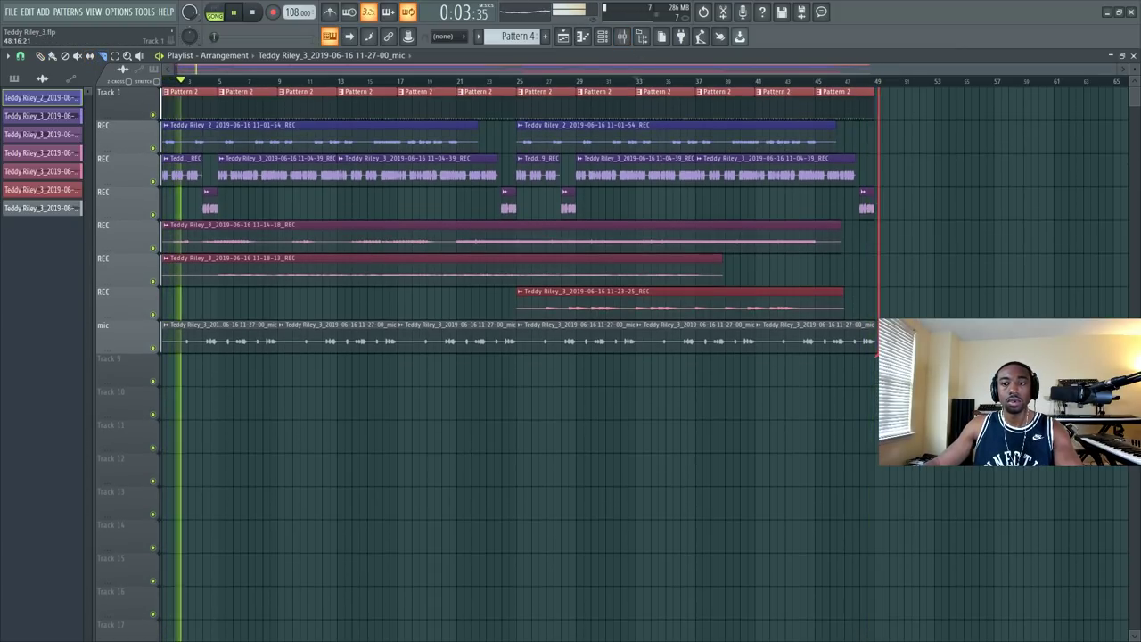
{"action": "left_click", "coordinate": [20, 56]}
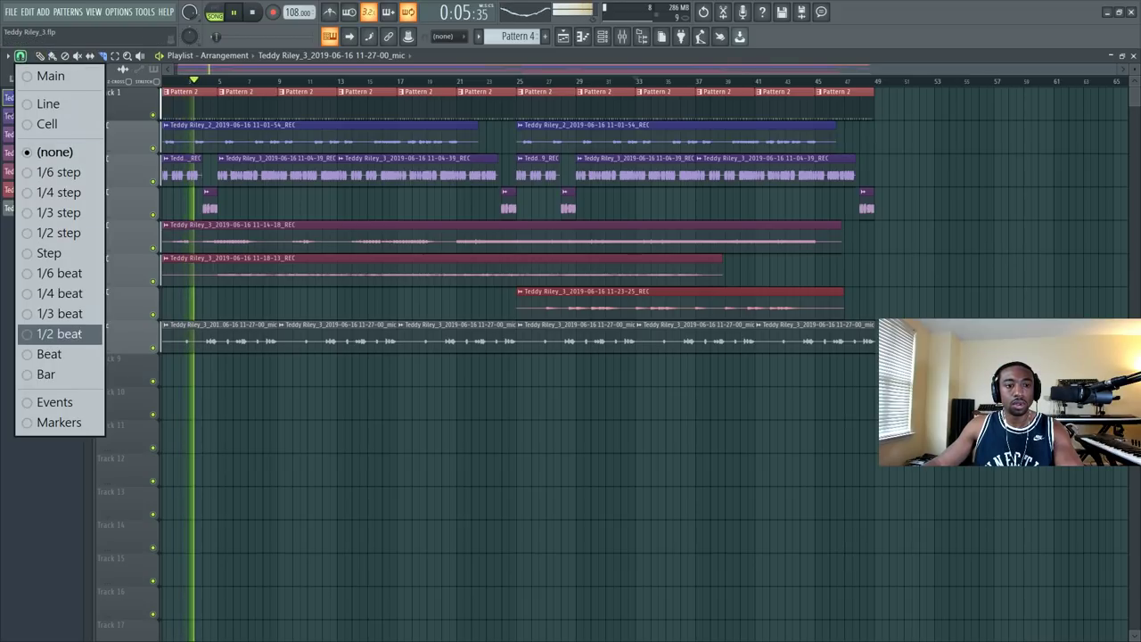
{"action": "left_click", "coordinate": [49, 374]}
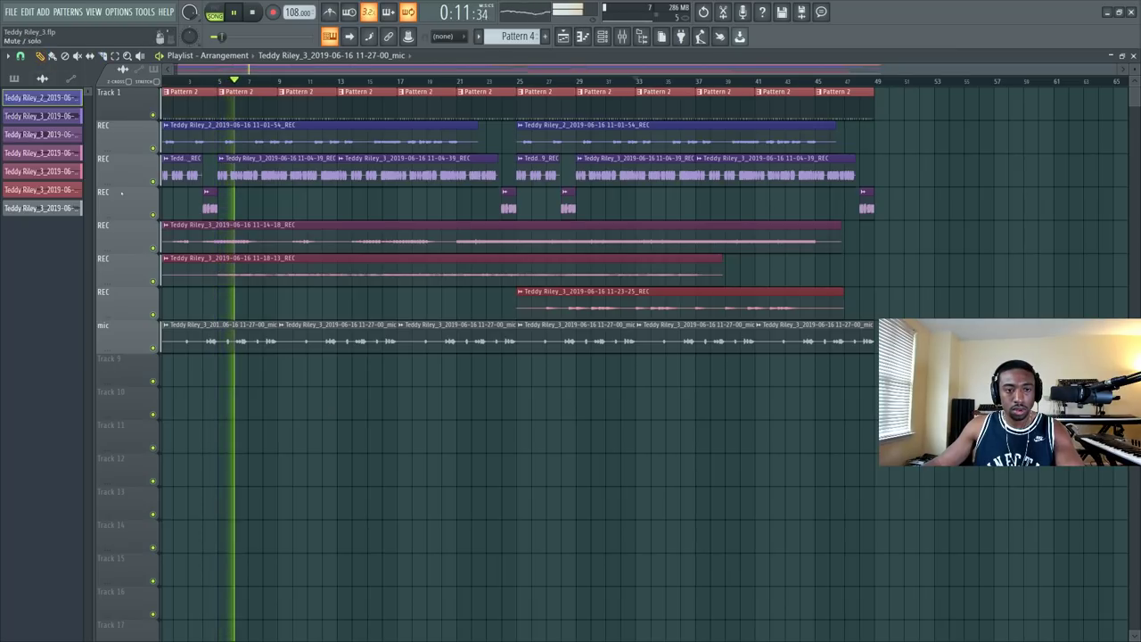
Step: Recolour the 11-27-00_mic audio clip with the saved red swatch and save the project
{"action": "right_click", "coordinate": [35, 210]}
{"action": "left_click", "coordinate": [94, 313]}
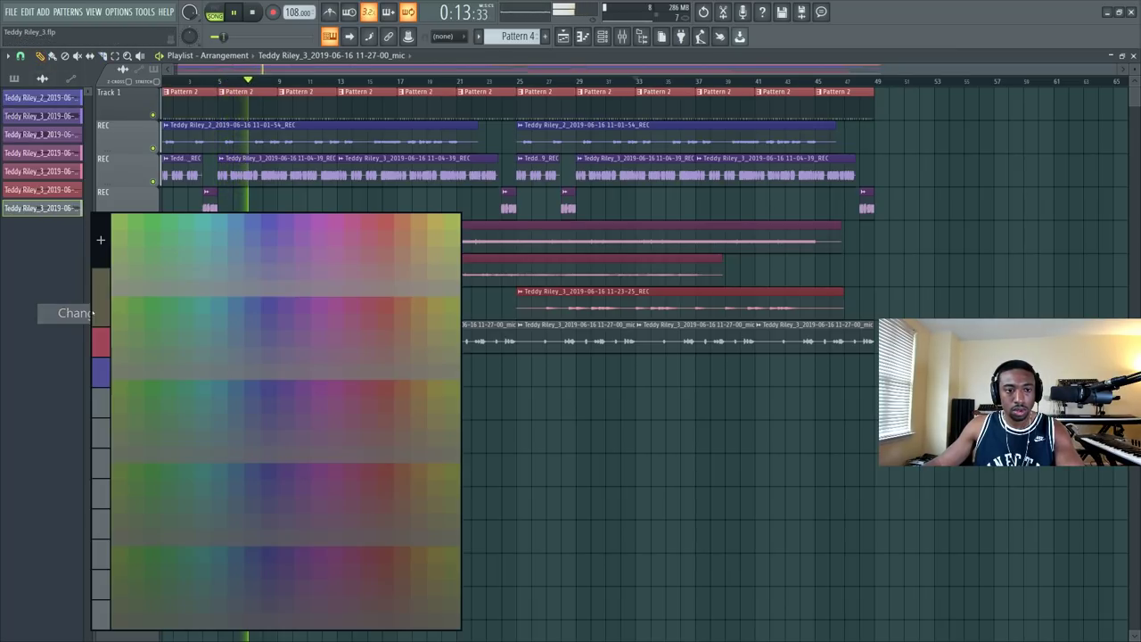
{"action": "left_click", "coordinate": [105, 339]}
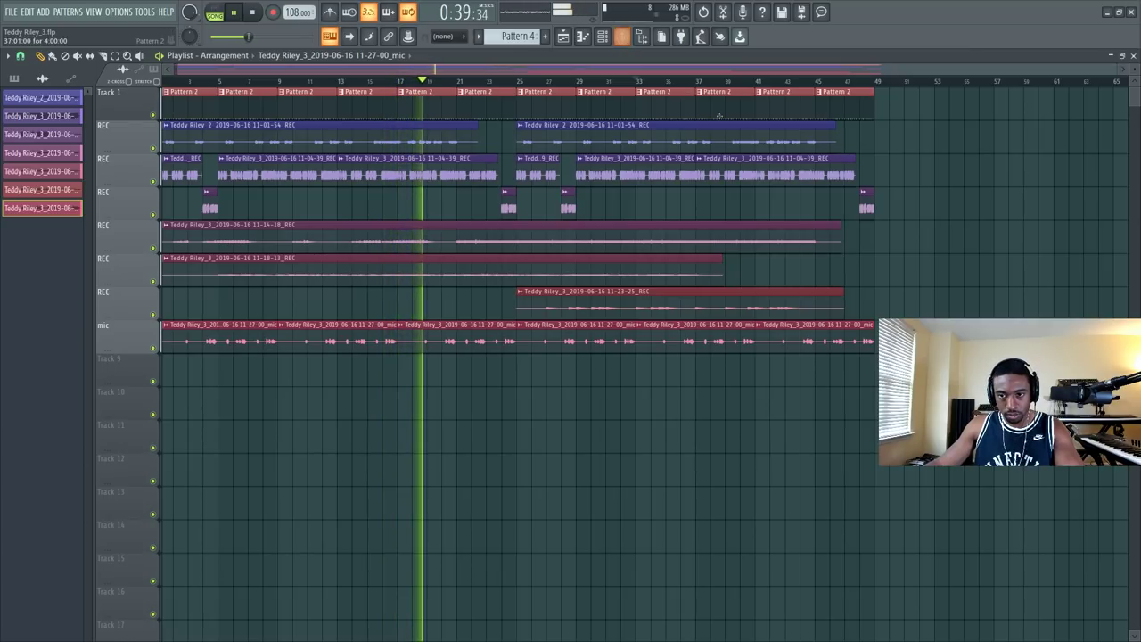
{"action": "key", "text": "ctrl+s"}
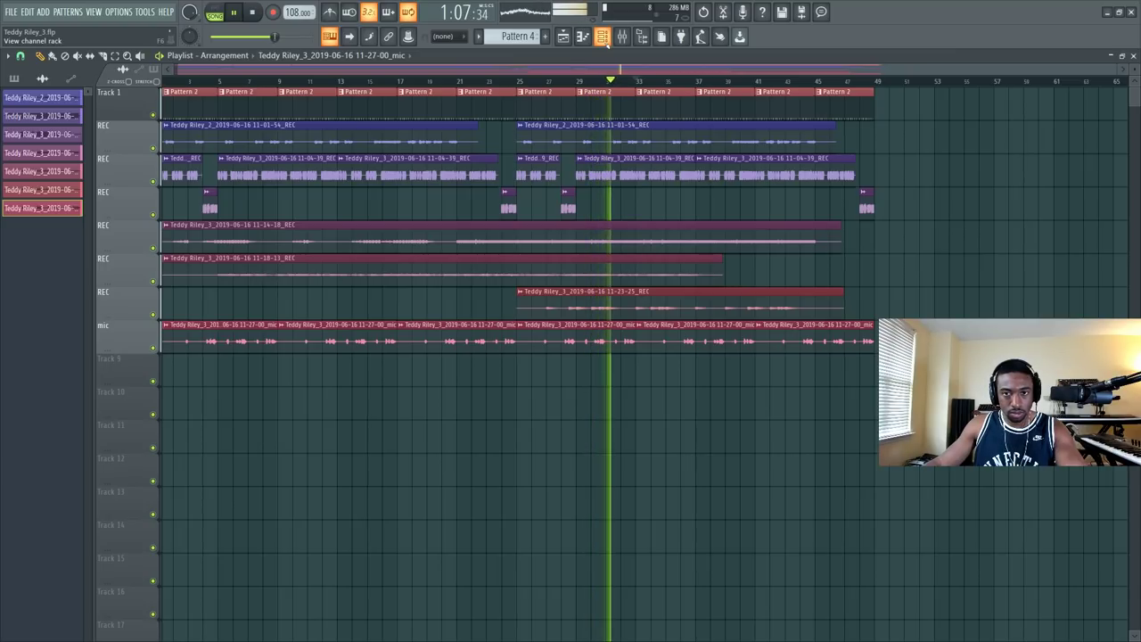
Step: Reset the mic mixer track's volume to its default level and return to the playlist
{"action": "left_click", "coordinate": [622, 37]}
{"action": "left_click", "coordinate": [622, 36]}
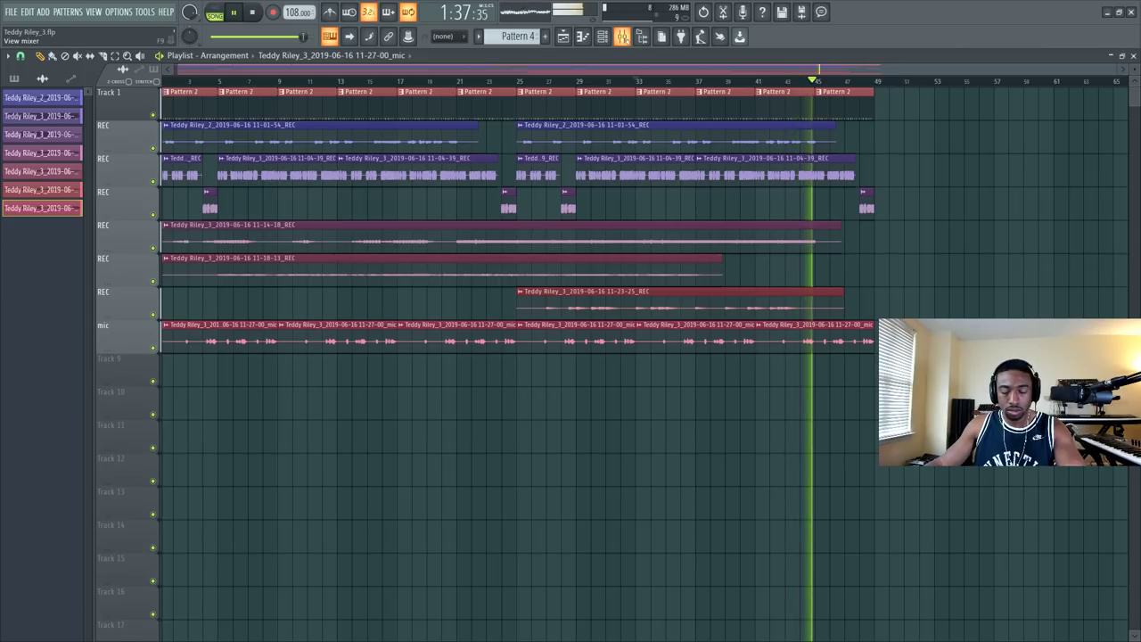
{"action": "left_click", "coordinate": [622, 36]}
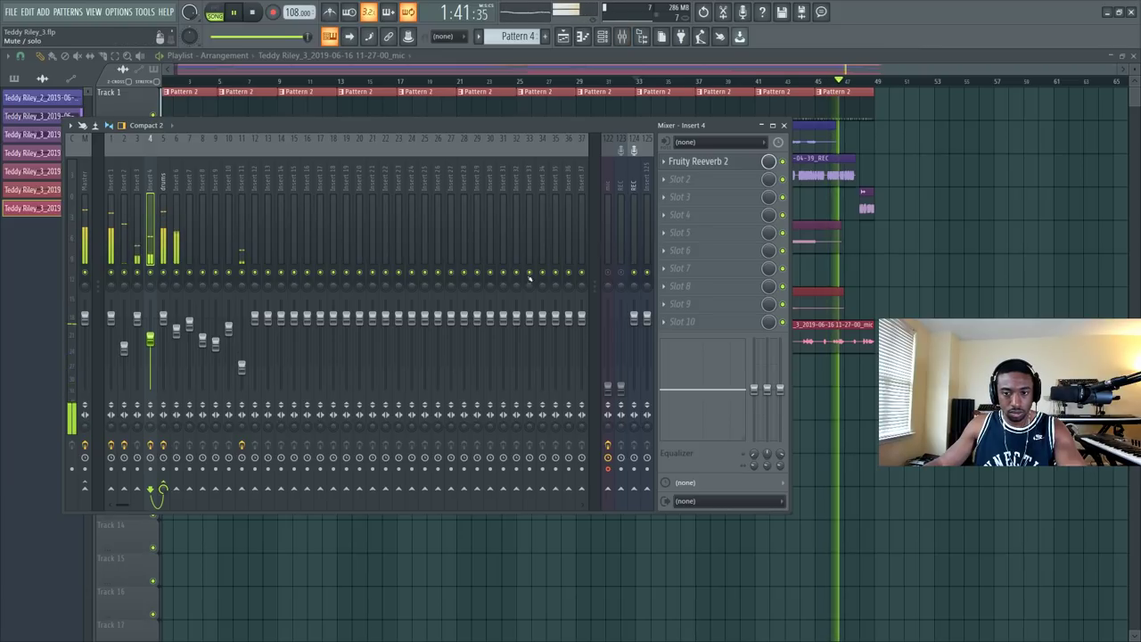
{"action": "left_click", "coordinate": [608, 389]}
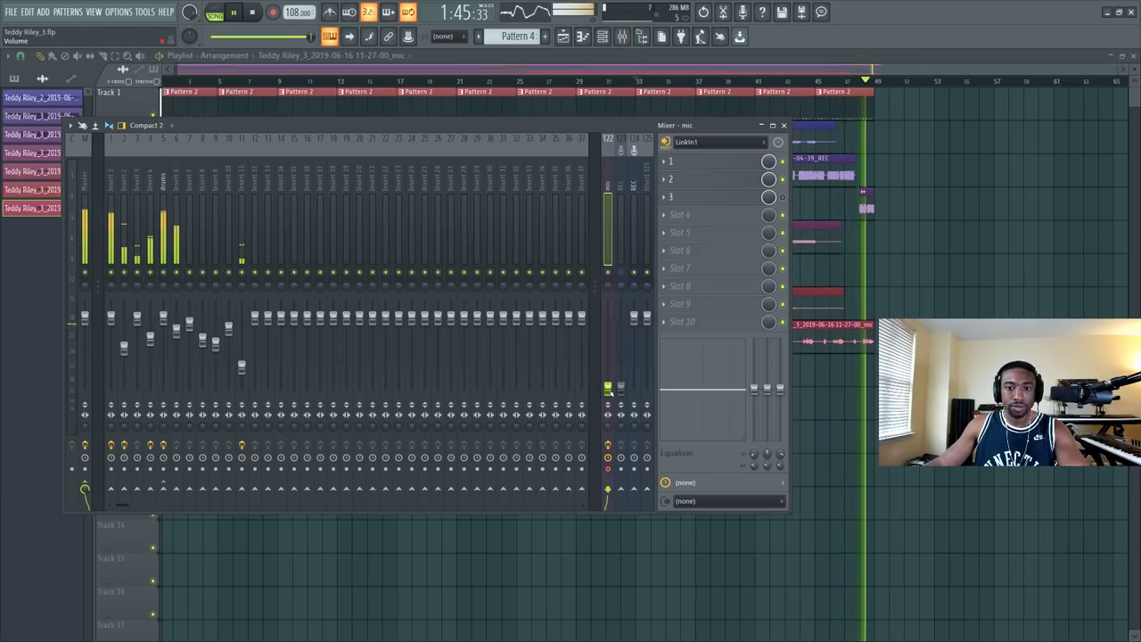
{"action": "right_click", "coordinate": [608, 389]}
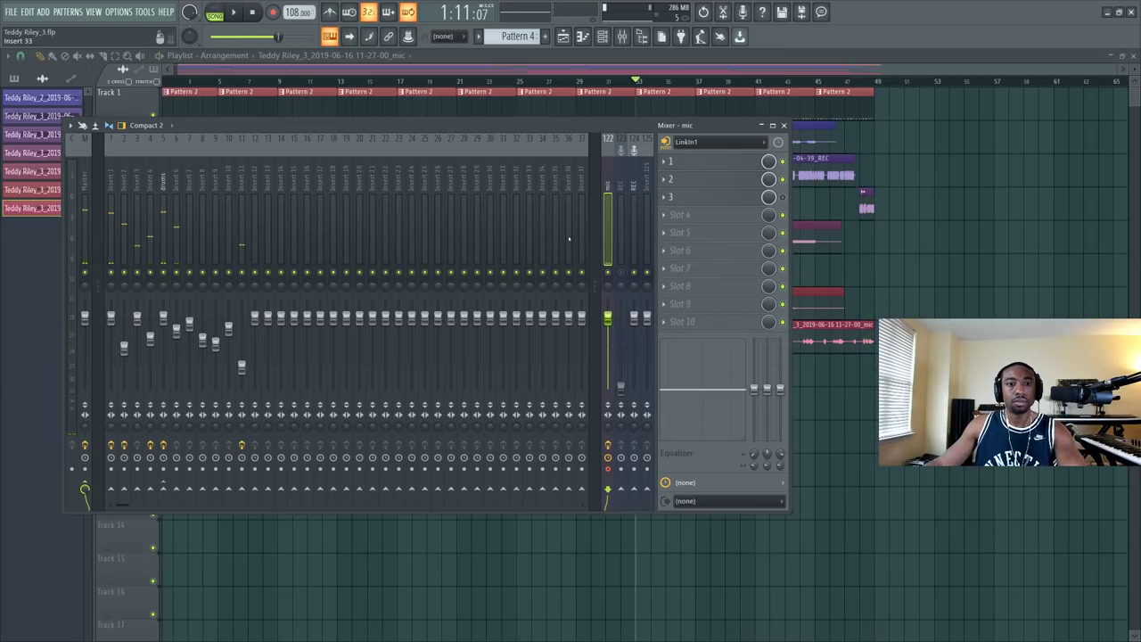
{"action": "key", "text": "F9"}
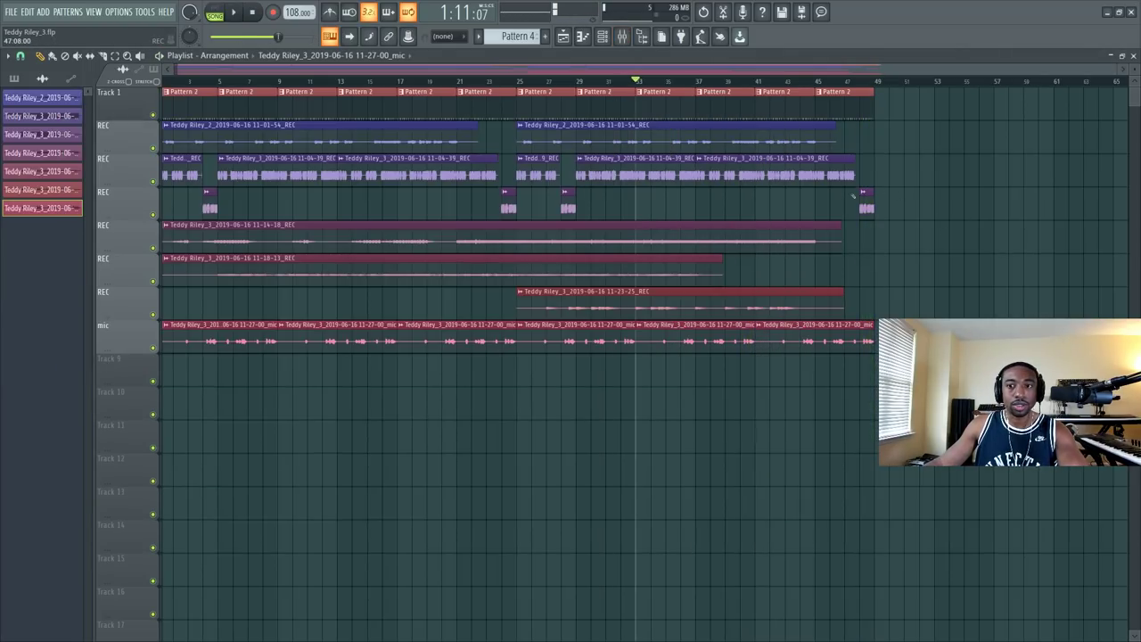